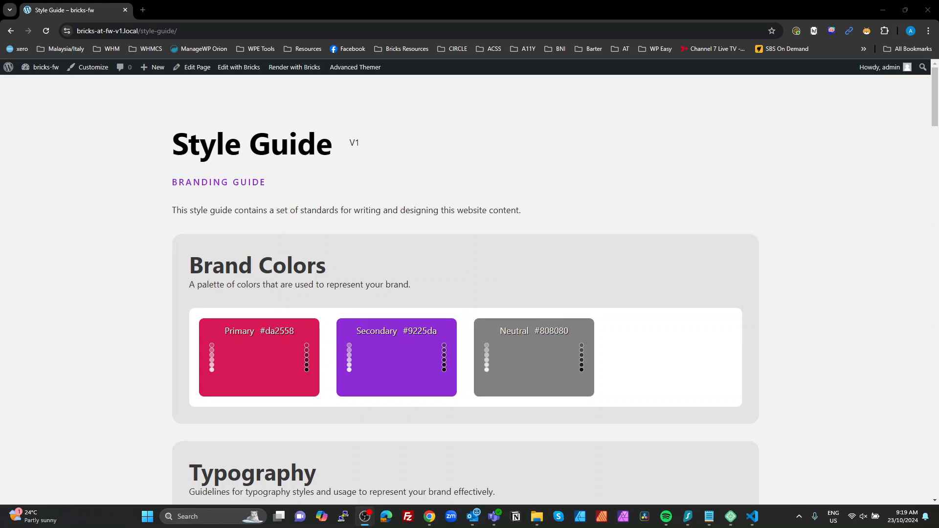
# Look through the Style Guide page, from brand colors and typography to box shadows, spacing, gaps and radii
pyautogui.scroll(-10, 509, 350)
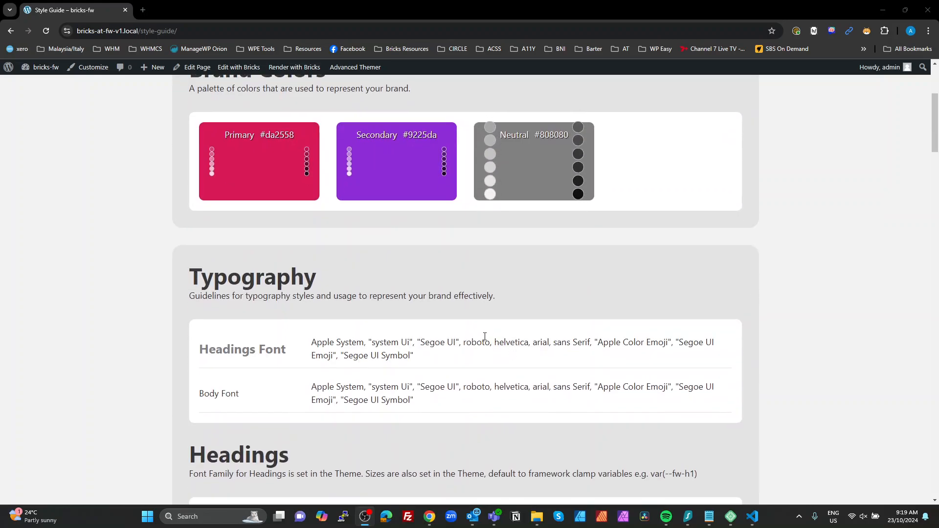
pyautogui.scroll(-10, 404, 324)
pyautogui.scroll(20, 404, 322)
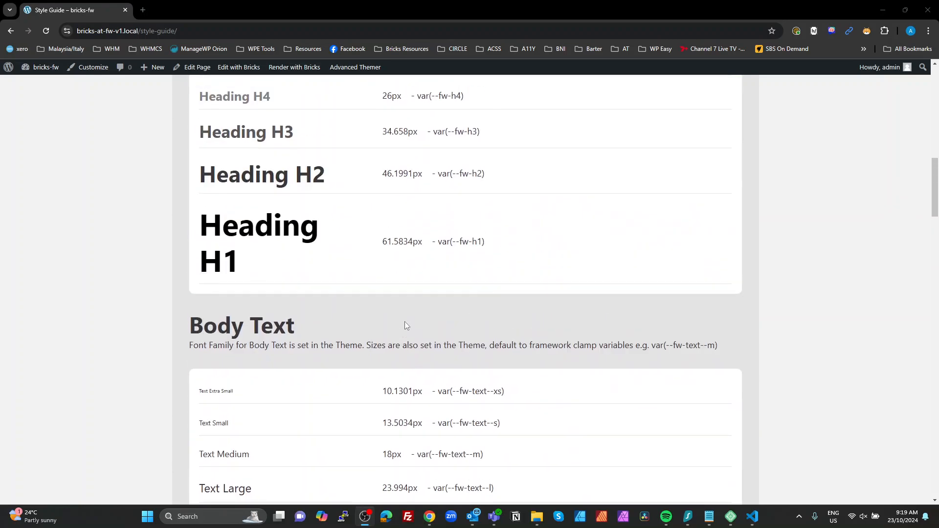
pyautogui.scroll(-20, 404, 326)
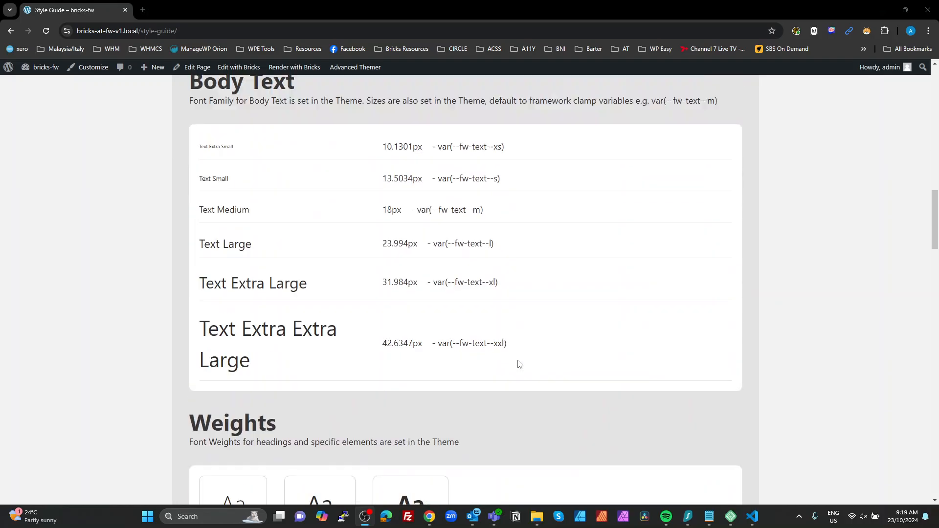
pyautogui.scroll(-20, 519, 364)
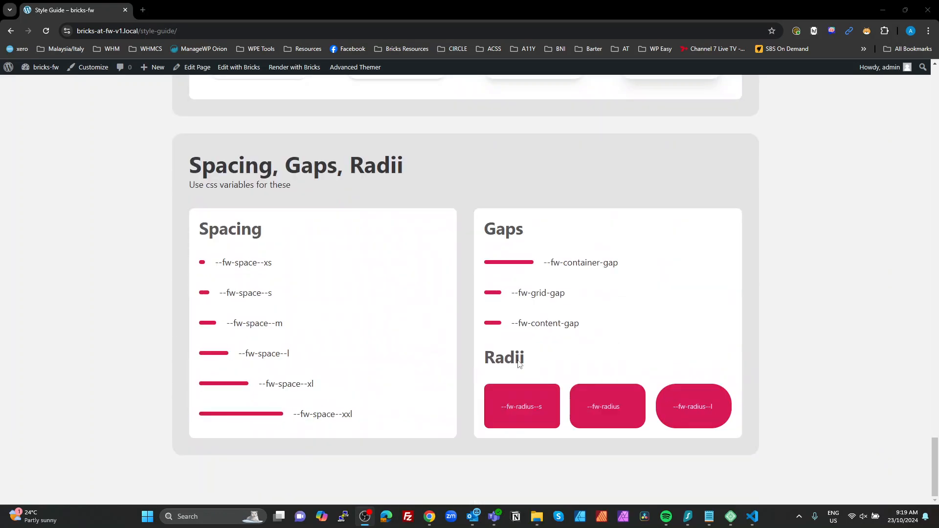
pyautogui.scroll(7, 520, 363)
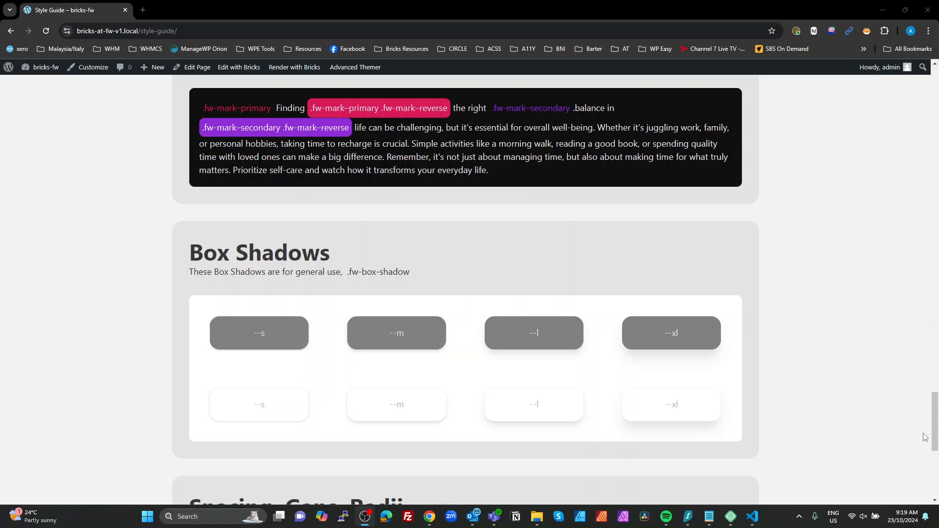
pyautogui.moveTo(933, 429); pyautogui.dragTo(928, 93)
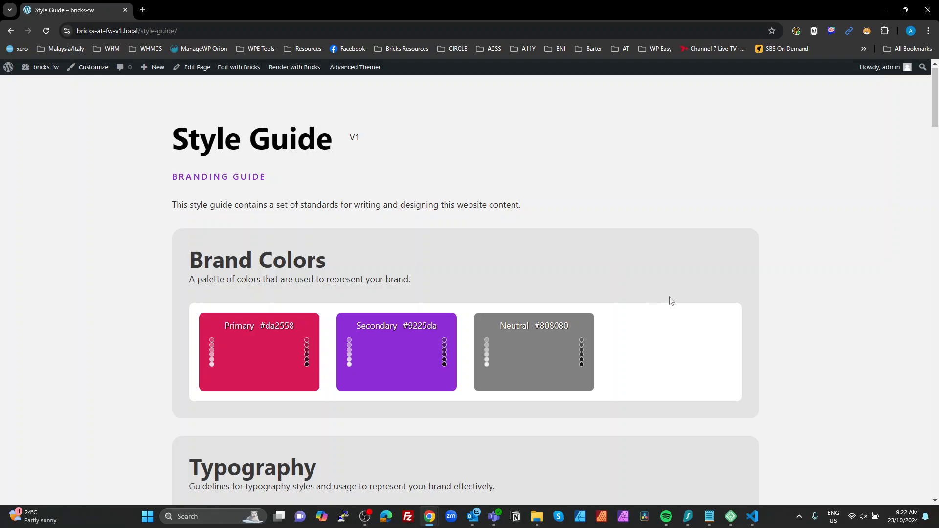
# Go to the site's WordPress dashboard and open the WP Reset snapshots
pyautogui.click(49, 68)
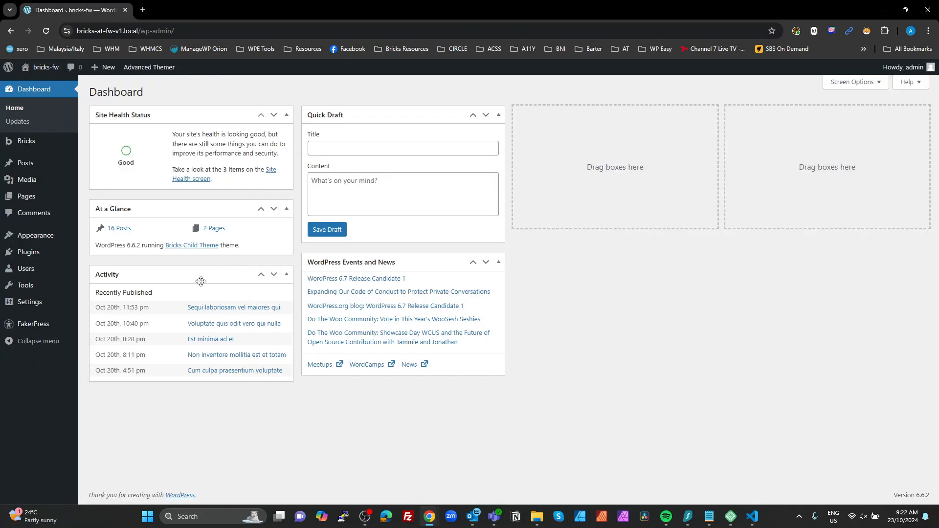
pyautogui.moveTo(12, 292)
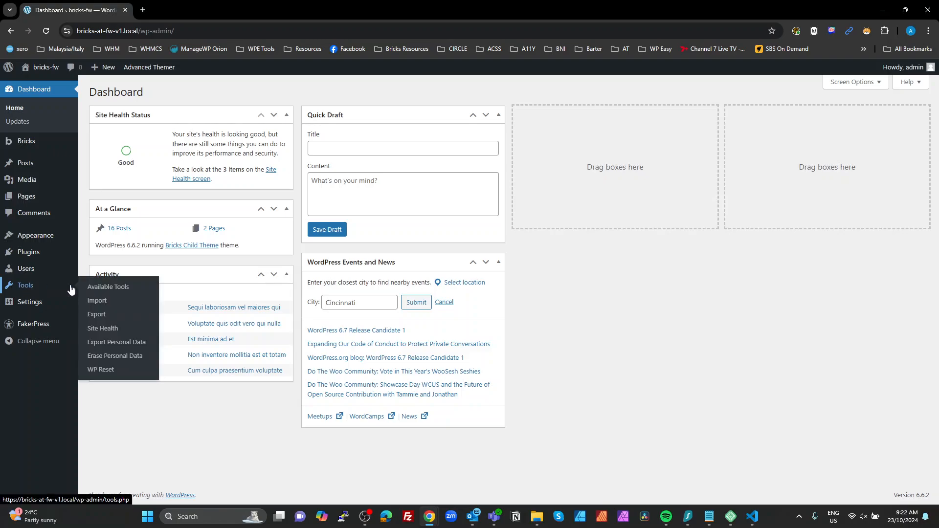
pyautogui.click(112, 370)
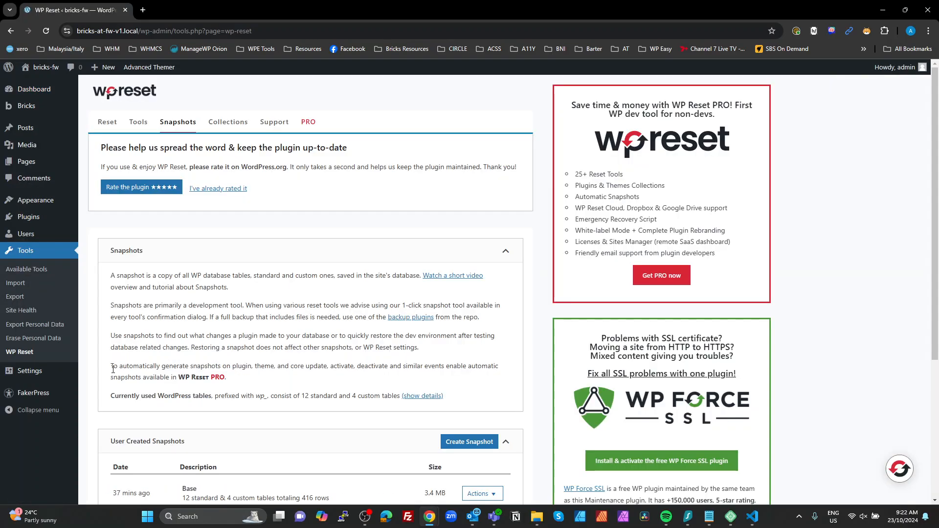
pyautogui.scroll(-2, 293, 372)
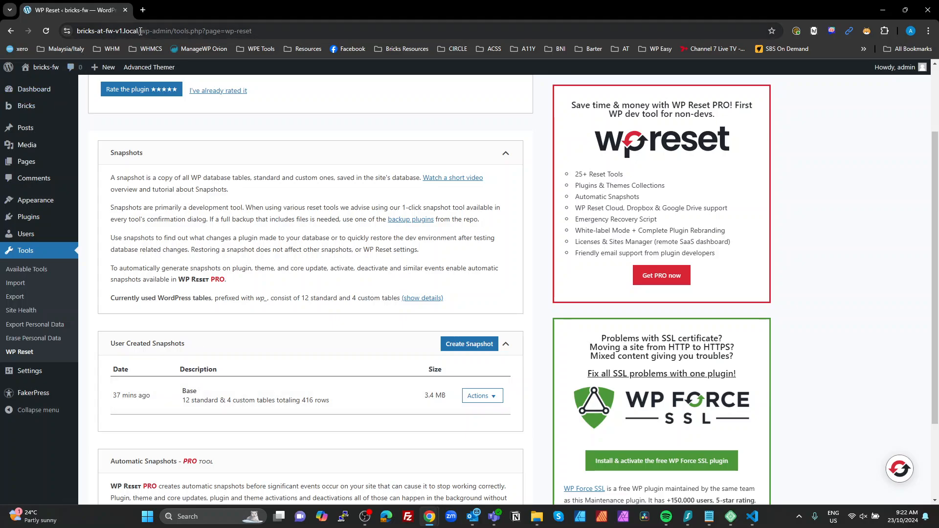
pyautogui.moveTo(143, 31); pyautogui.dragTo(77, 31)
pyautogui.moveTo(129, 67)
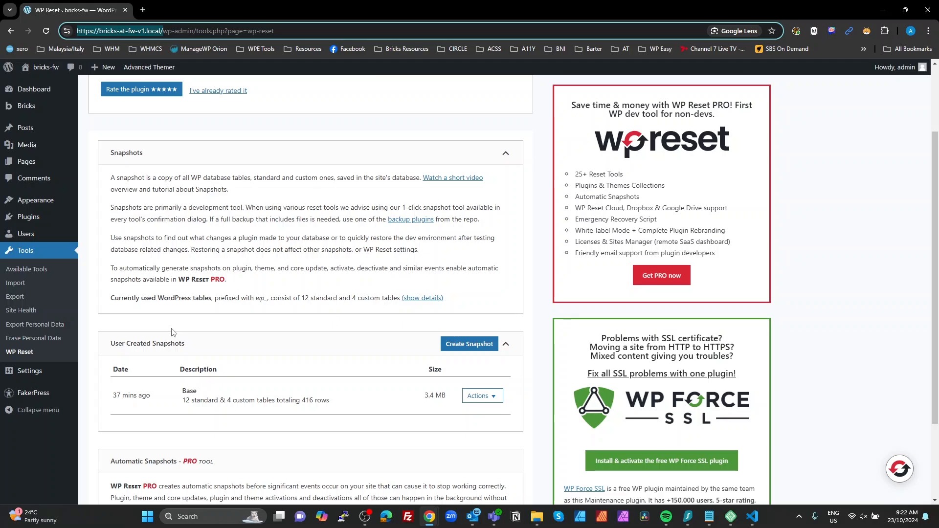
# Delete the existing user-created snapshot named Base
pyautogui.click(491, 396)
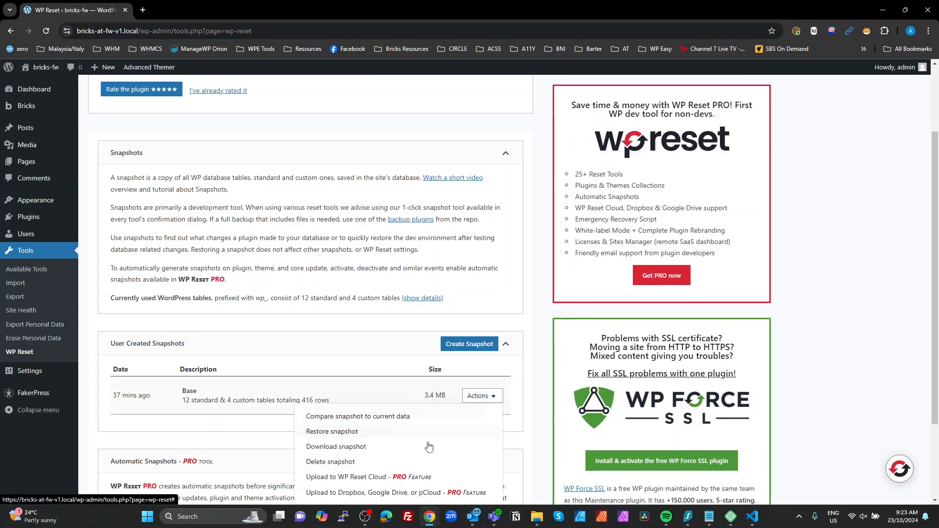
pyautogui.click(396, 462)
pyautogui.click(451, 350)
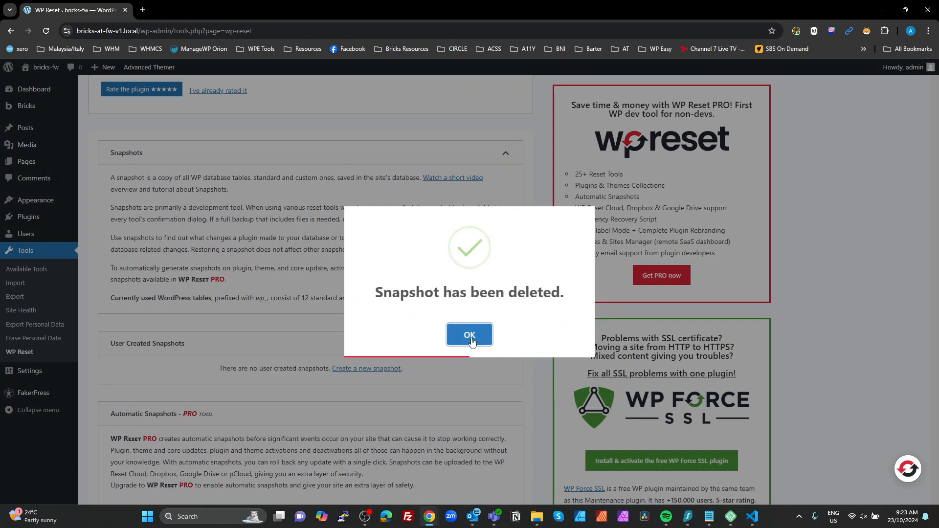
pyautogui.click(469, 335)
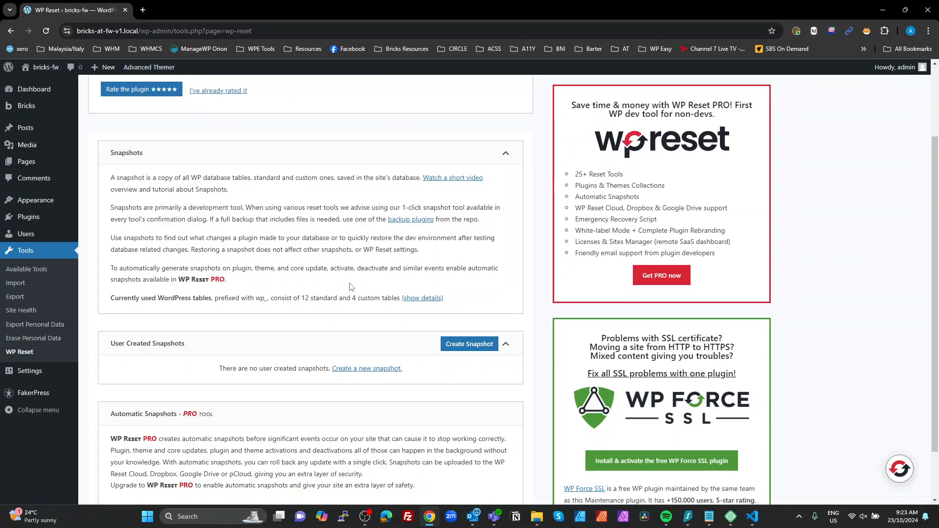
# Create a new database snapshot named "Base"
pyautogui.click(468, 344)
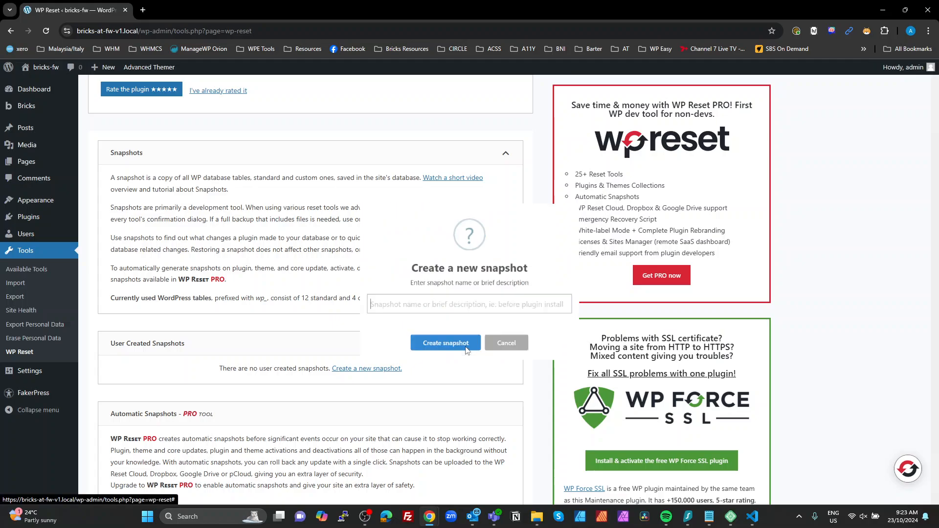
pyautogui.write('Base')
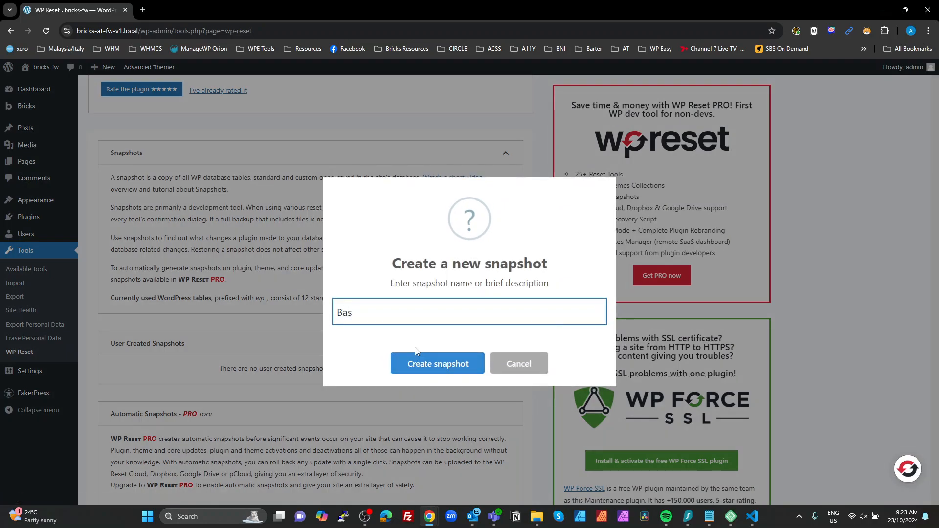
pyautogui.press('Return')
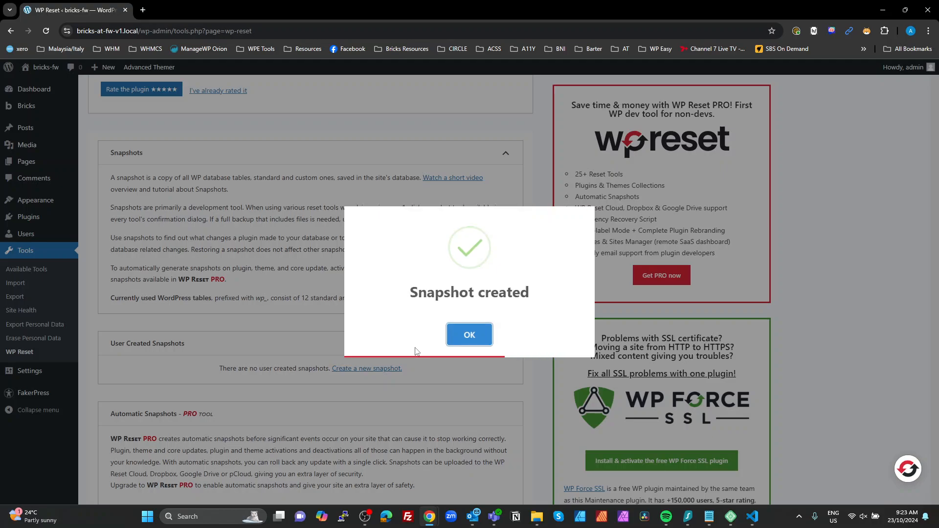
pyautogui.click(472, 335)
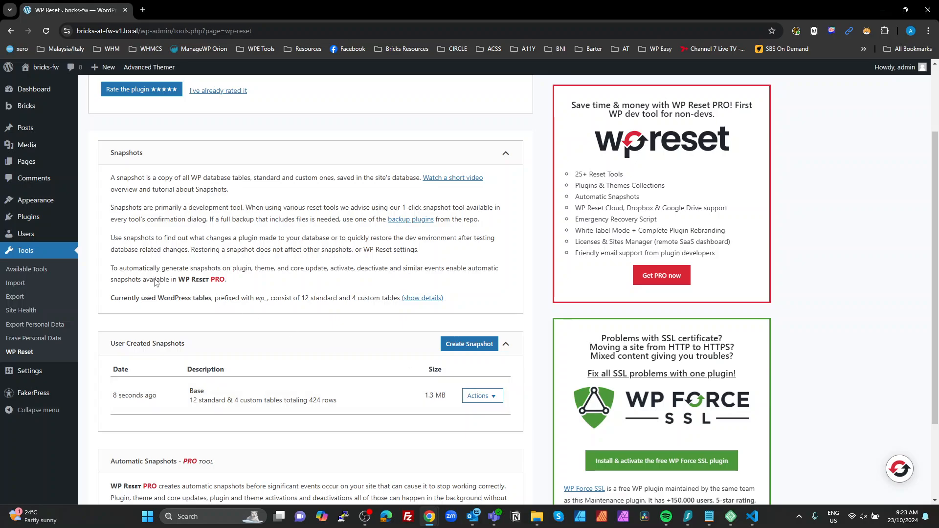
# In the AT – Theme Settings, disable all Advanced Themer functions except Global Colors, Builder Tweaks and Admin Bar
pyautogui.moveTo(20, 113)
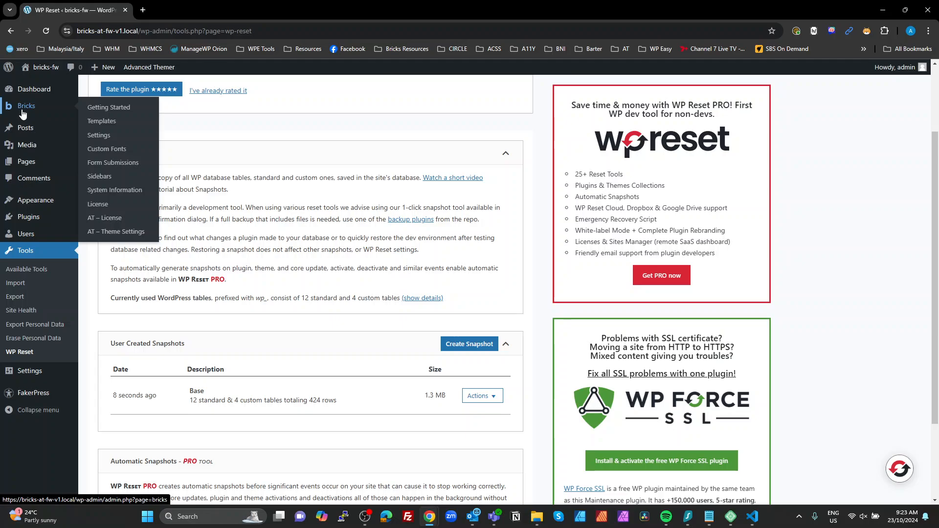
pyautogui.click(117, 232)
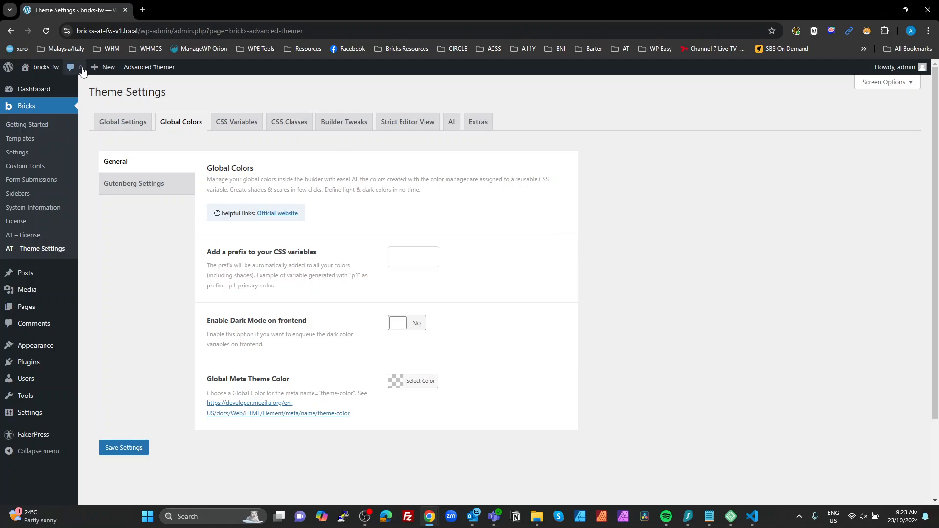
pyautogui.click(122, 123)
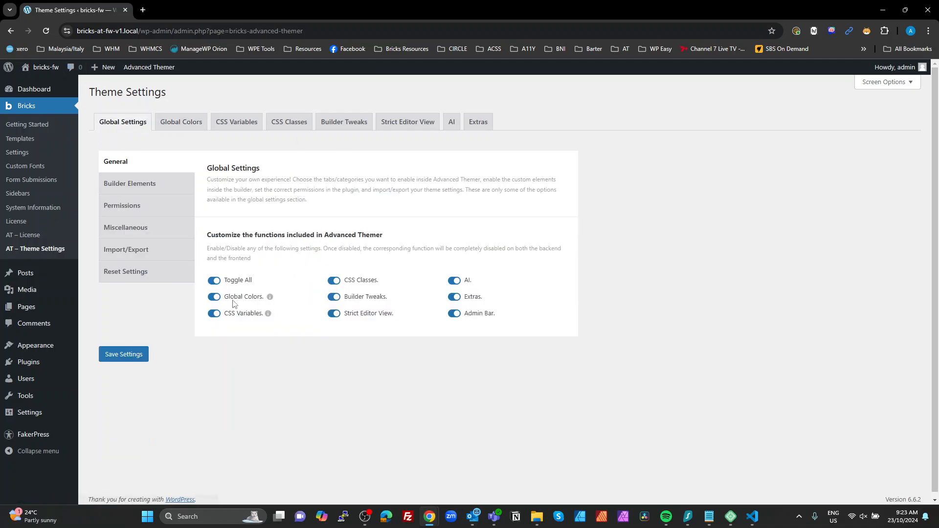
pyautogui.click(214, 281)
pyautogui.click(214, 297)
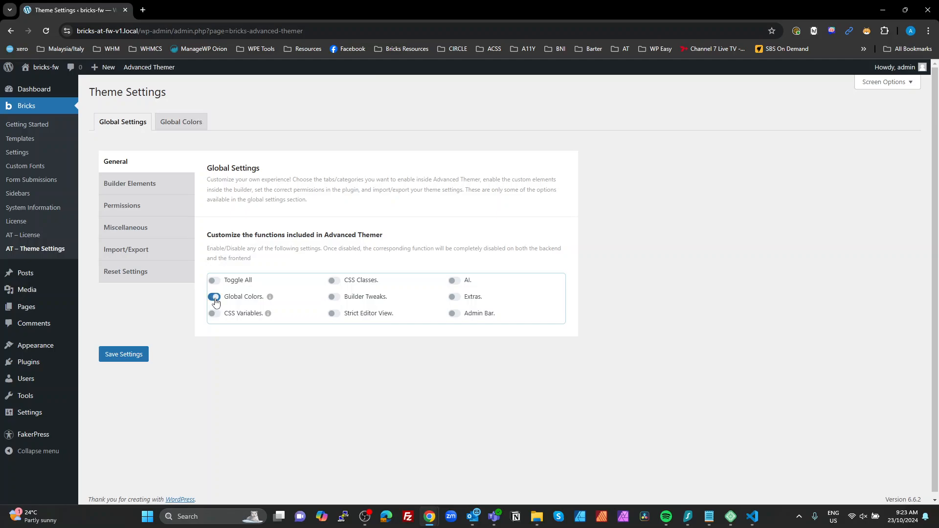
pyautogui.click(334, 297)
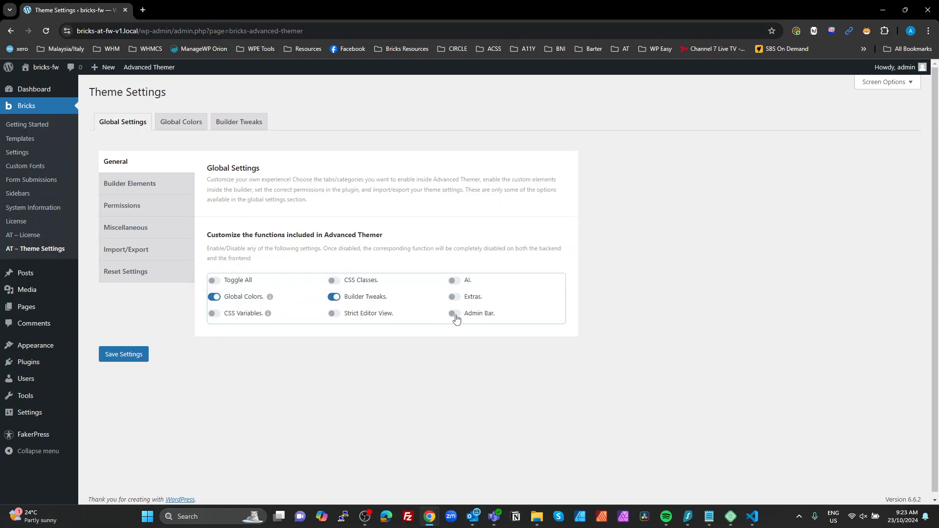
pyautogui.click(452, 313)
# Set the Global Colors CSS variable prefix to "fw" and save the theme settings
pyautogui.click(178, 131)
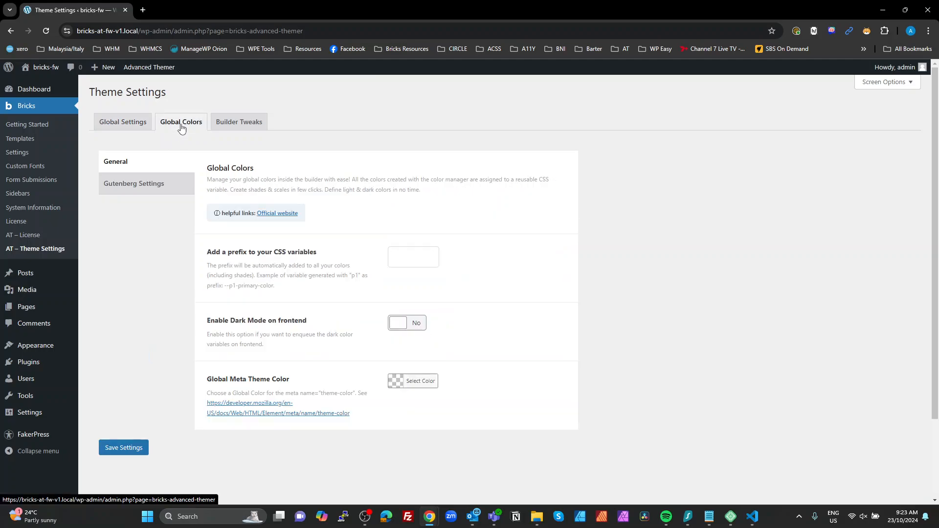
pyautogui.click(392, 257)
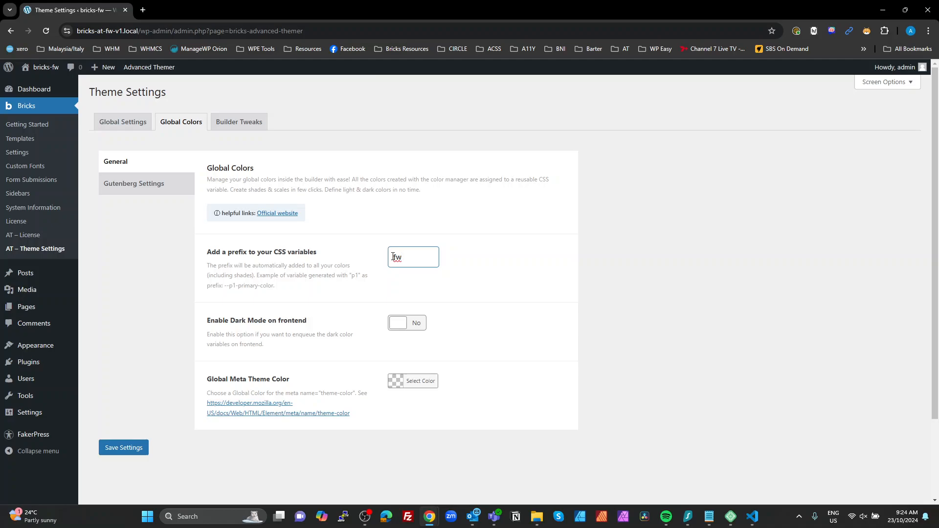
pyautogui.click(126, 448)
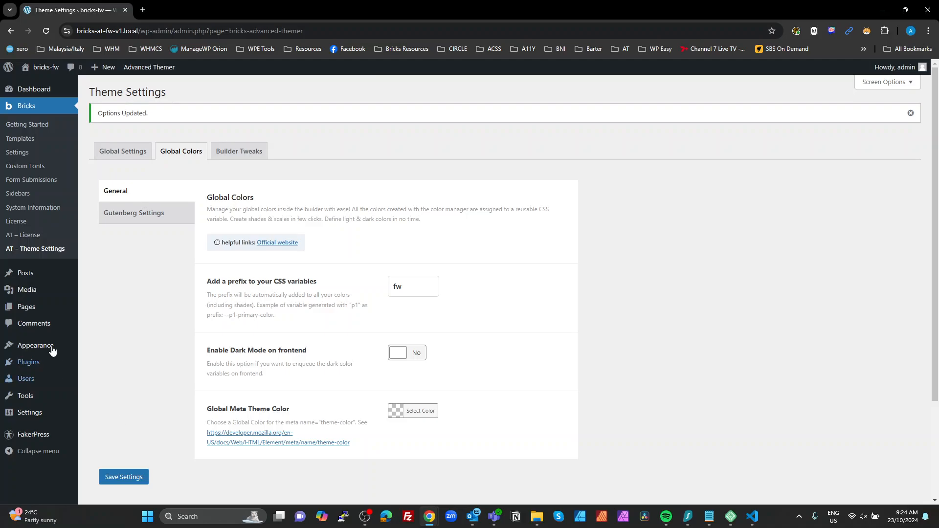
# Open the Style Guide page from the site's page list for editing in the Bricks builder
pyautogui.moveTo(33, 307)
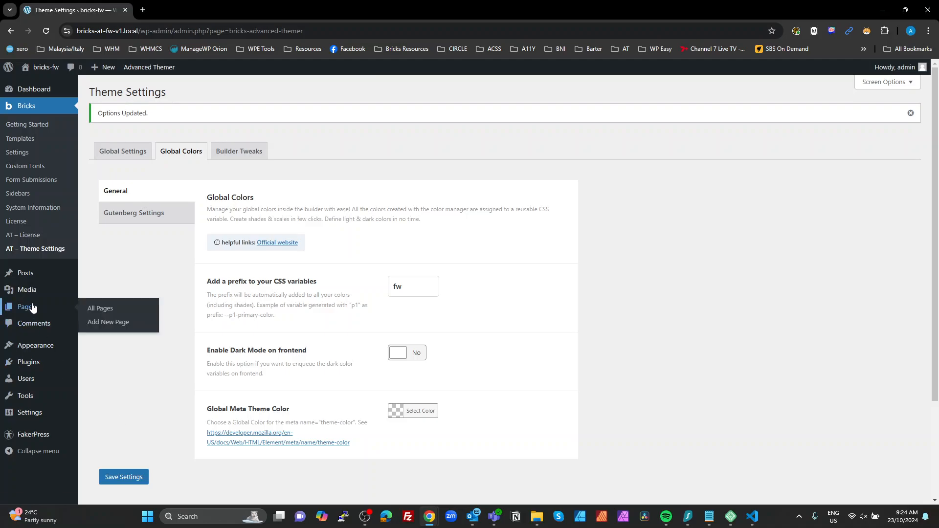
pyautogui.click(121, 312)
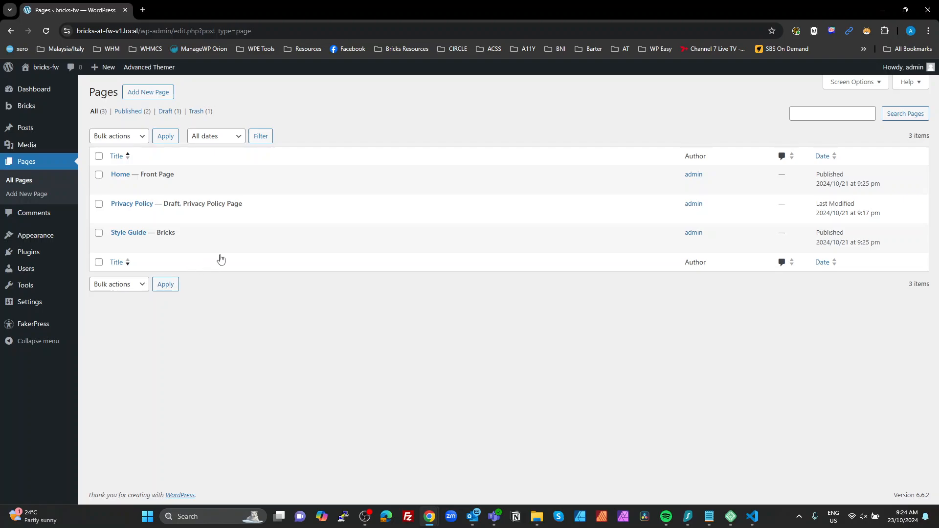
pyautogui.click(272, 245)
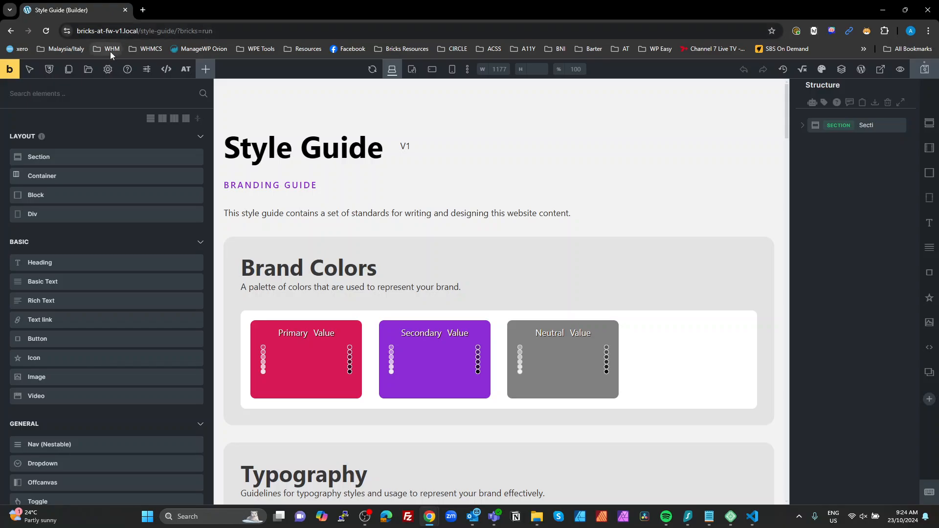
# Delete all CSS variables in the Color Map category of the global variable manager
pyautogui.click(50, 72)
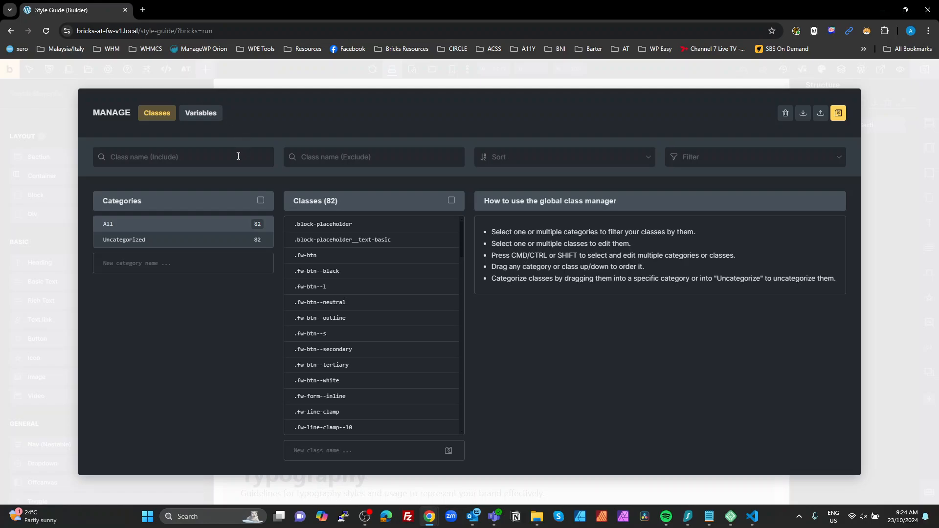
pyautogui.click(197, 113)
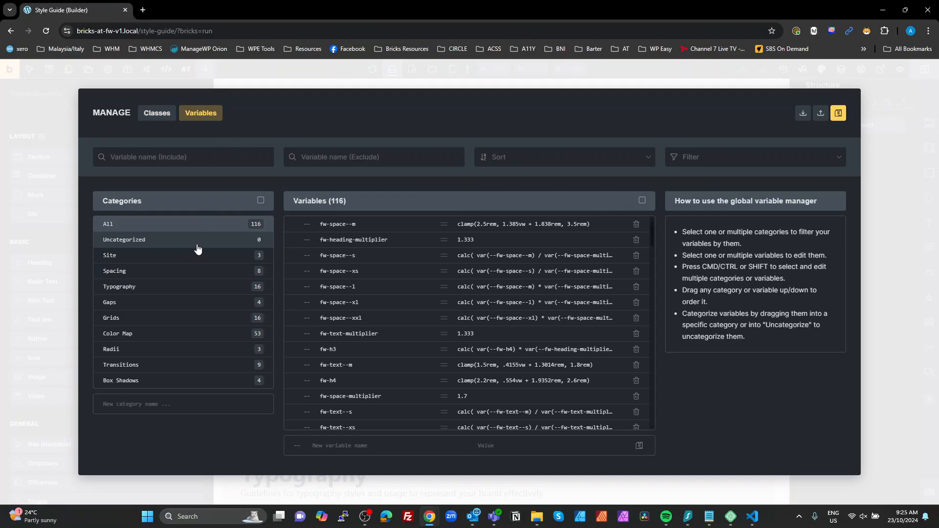
pyautogui.click(124, 335)
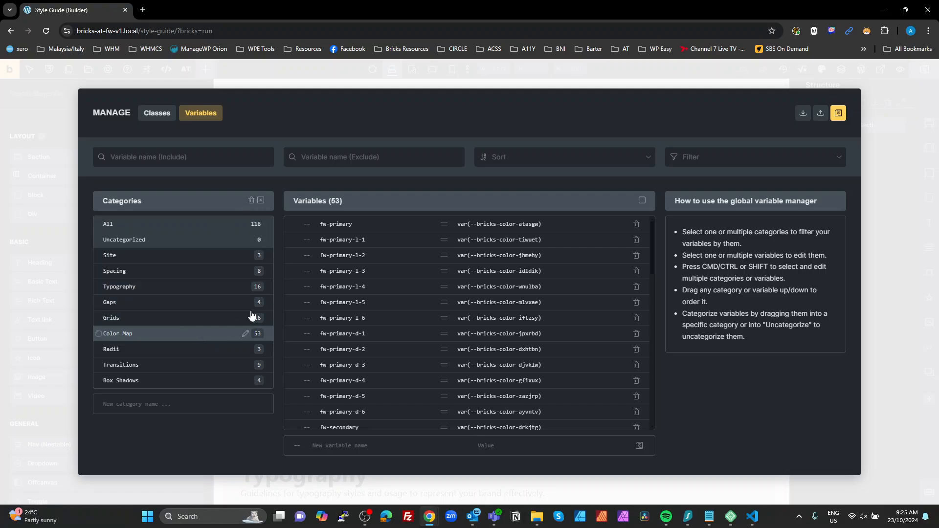
pyautogui.click(642, 202)
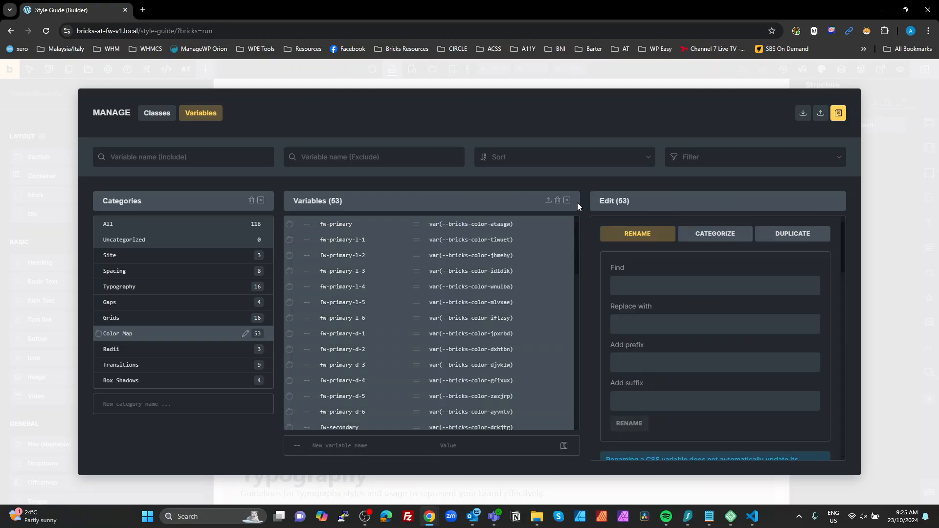
pyautogui.click(557, 200)
pyautogui.click(557, 201)
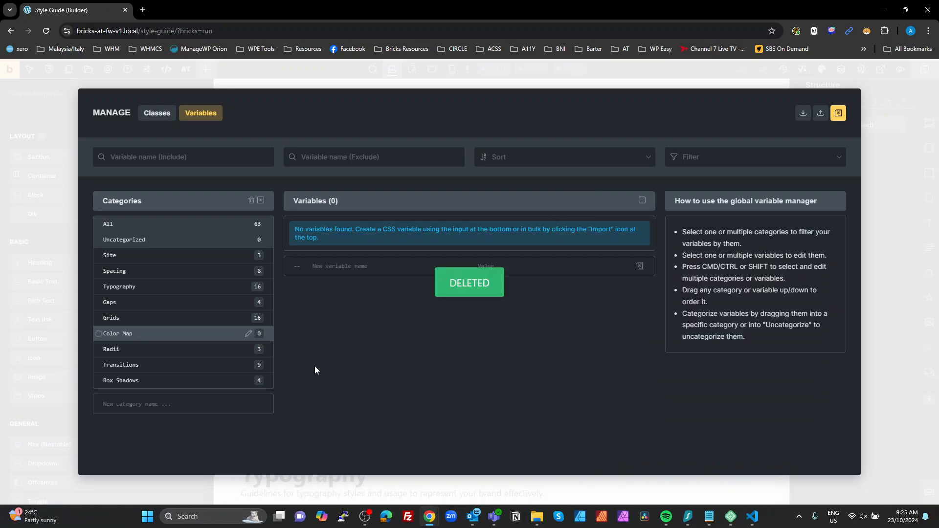
# Delete the empty Color Map variable category and close the variable manager
pyautogui.click(251, 202)
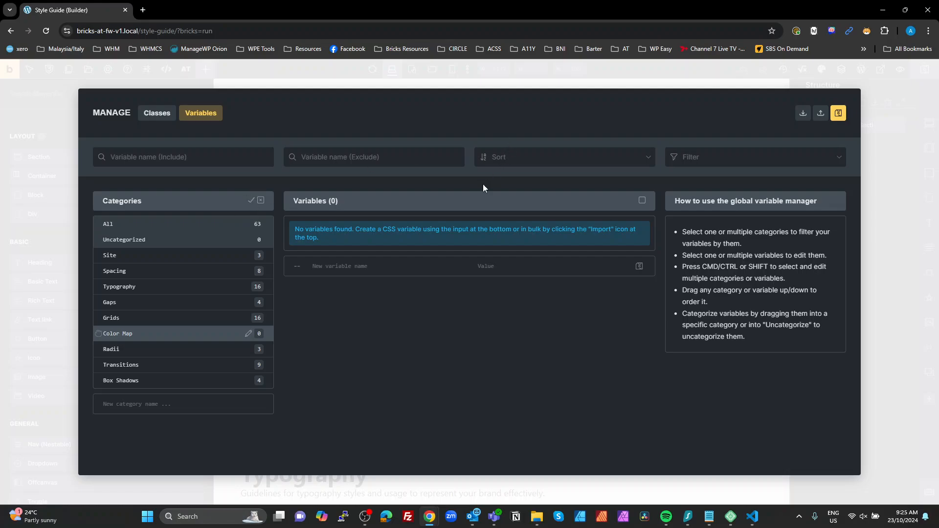
pyautogui.click(251, 202)
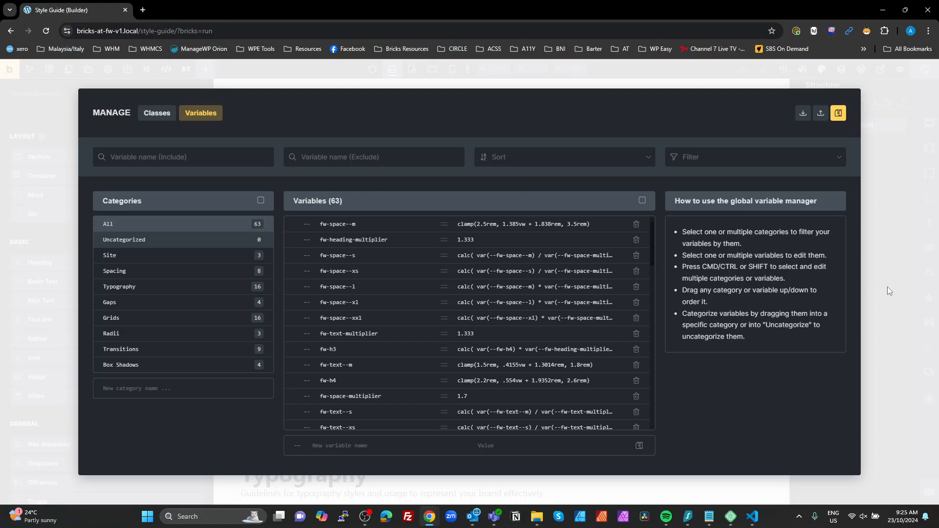
pyautogui.click(873, 300)
# Look over the Style Guide page's headings, buttons and marks to check how they render without the color variables
pyautogui.scroll(-5, 556, 300)
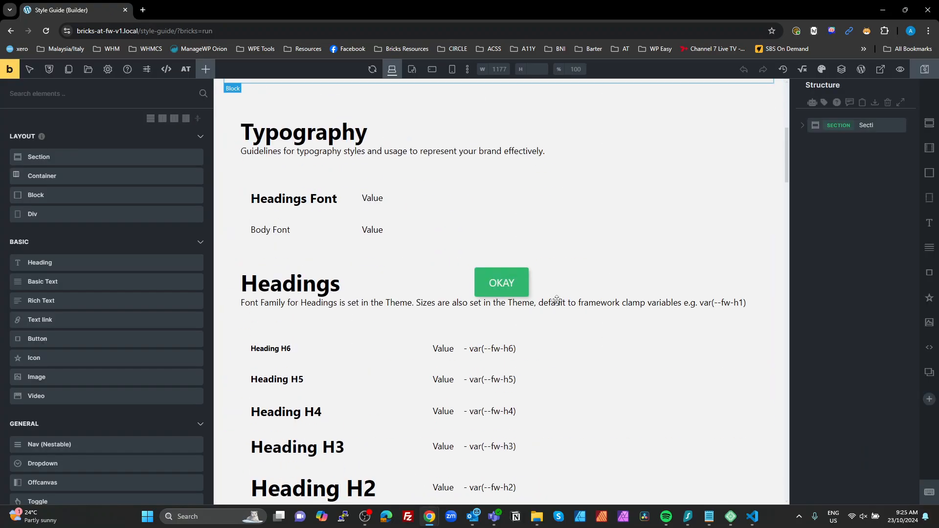
pyautogui.scroll(-20, 556, 300)
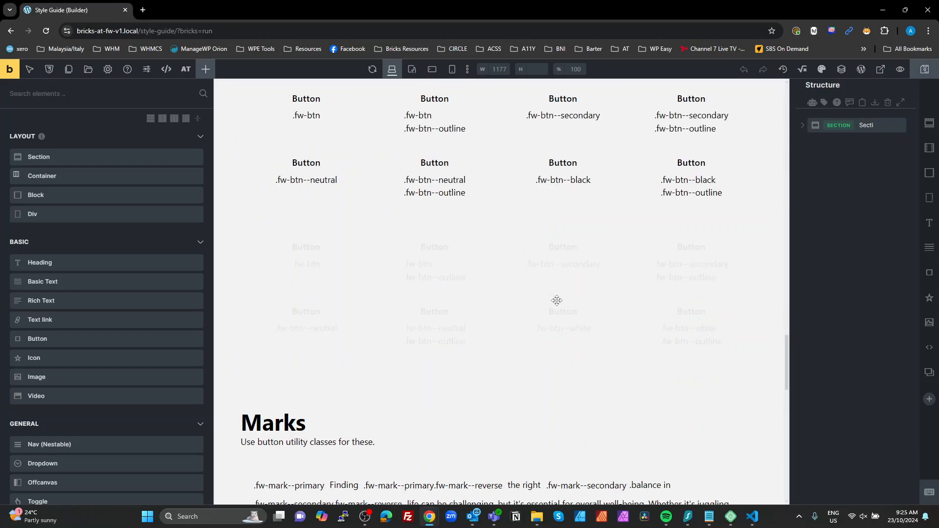
pyautogui.scroll(-6, 556, 300)
pyautogui.scroll(18, 556, 300)
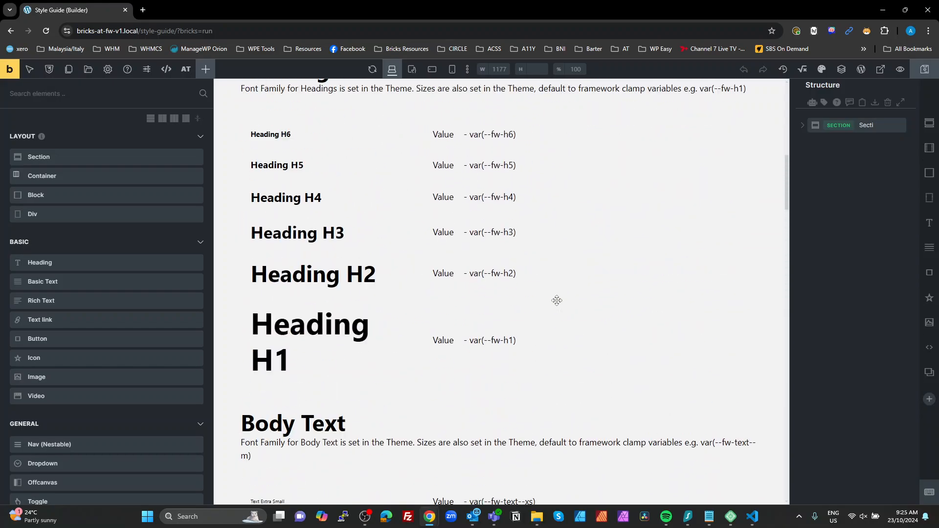
pyautogui.scroll(10, 556, 301)
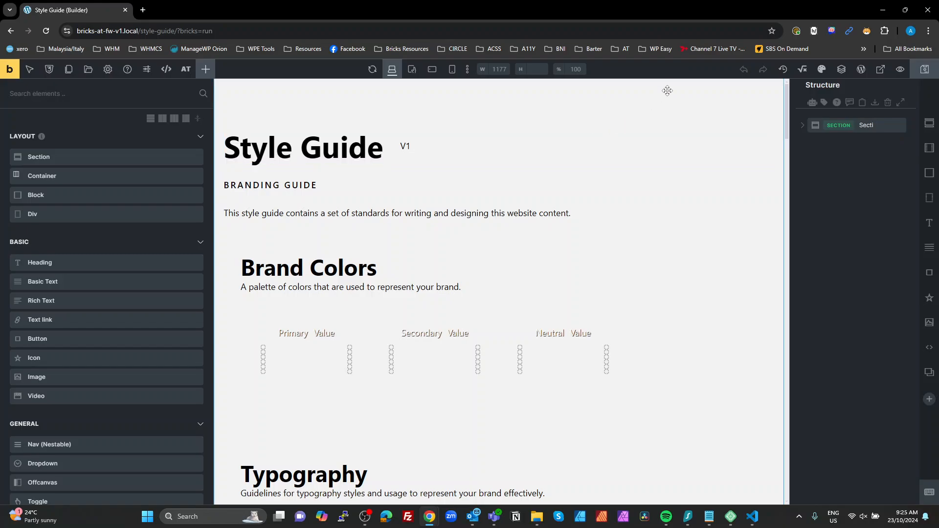
# Create a new color palette named "WP Easy" in the Color Manager
pyautogui.click(823, 73)
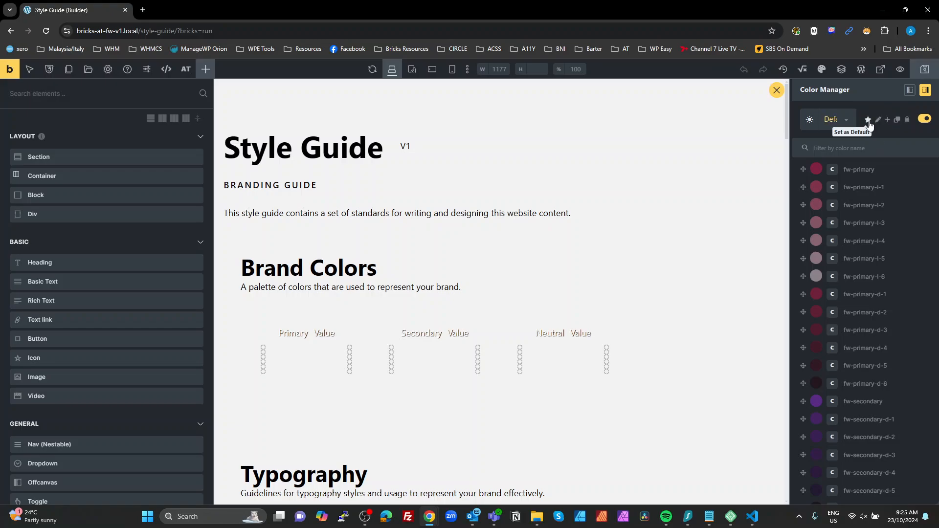
pyautogui.click(886, 120)
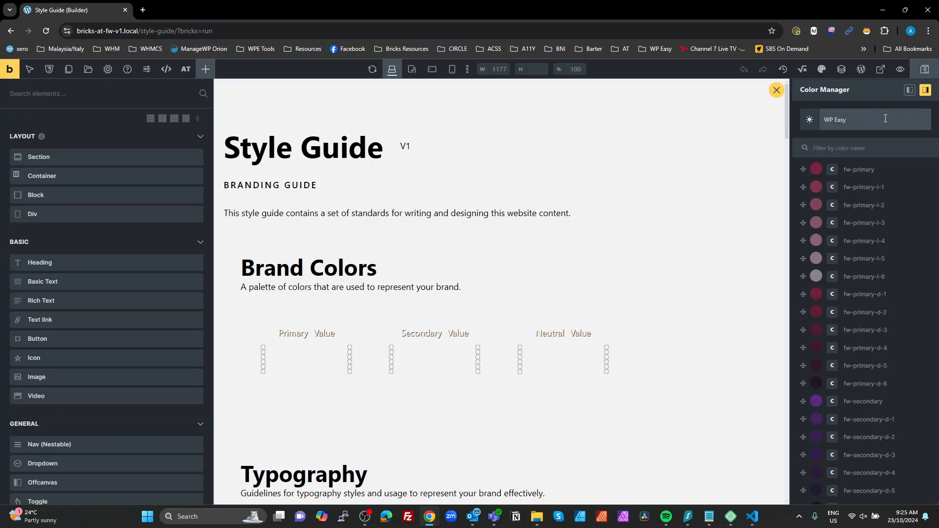
pyautogui.press('Return')
# Add three colors named primary, secondary and neutral to the WP Easy palette
pyautogui.click(833, 154)
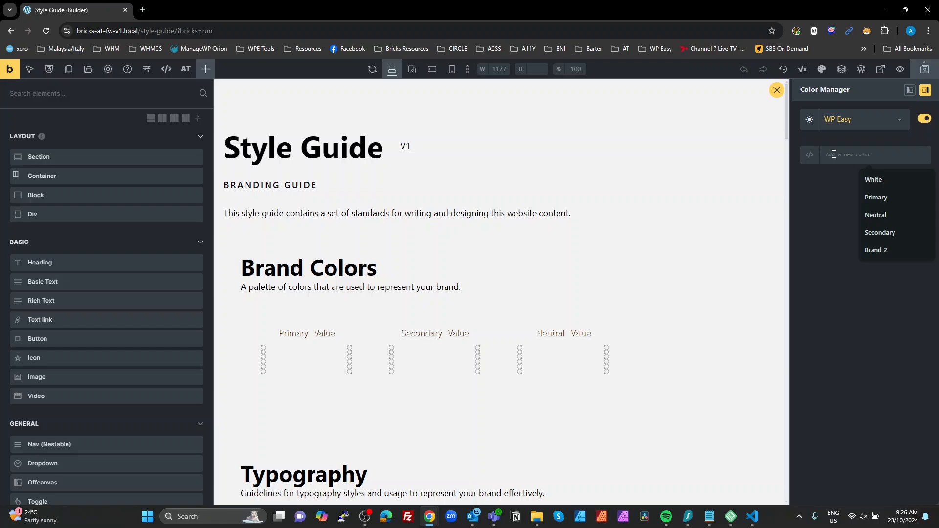
pyautogui.write('p')
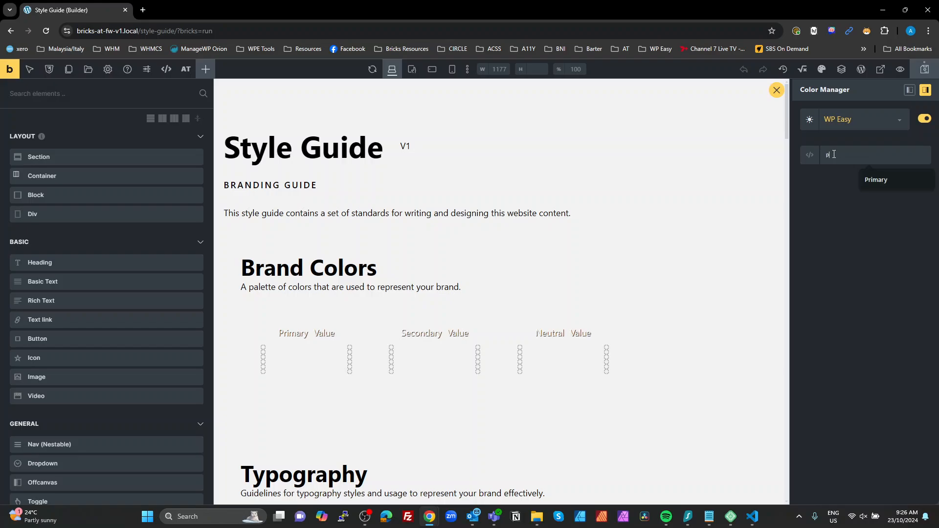
pyautogui.write('rimary')
pyautogui.press('Return')
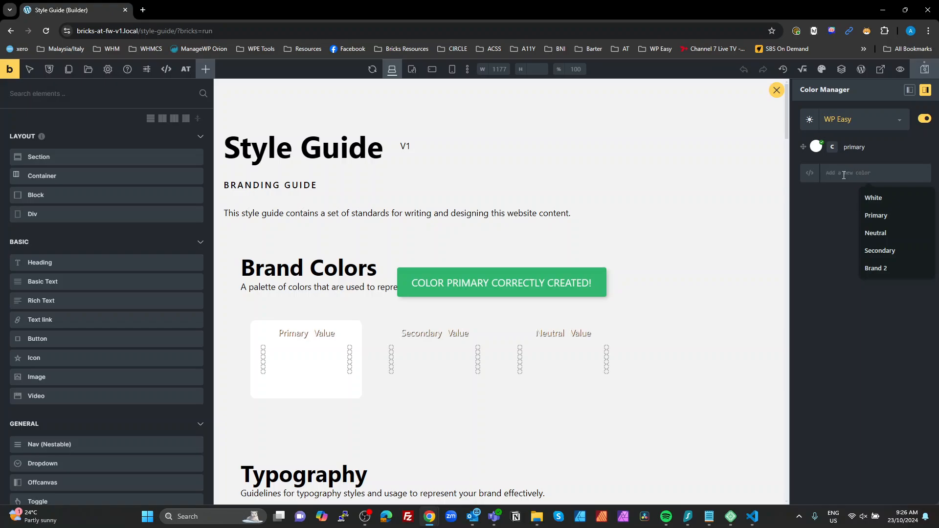
pyautogui.write('secondary')
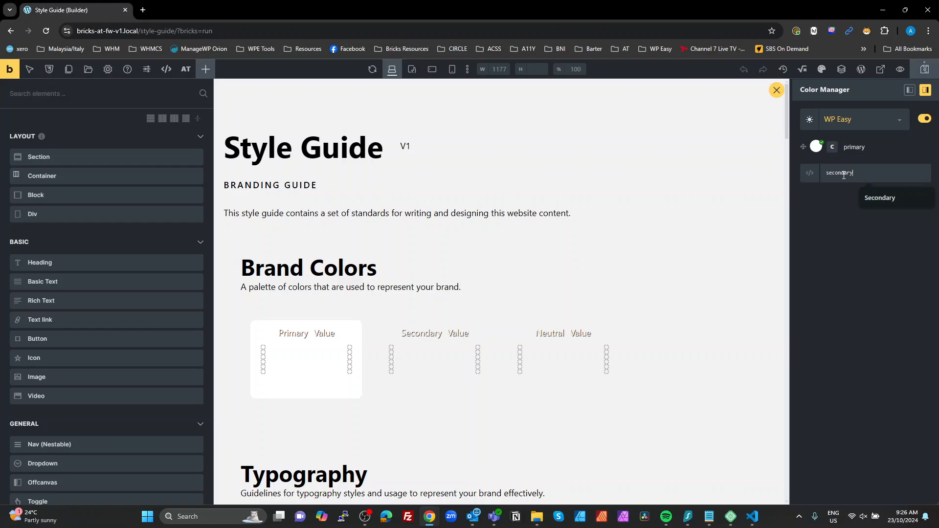
pyautogui.press('Return')
pyautogui.click(855, 219)
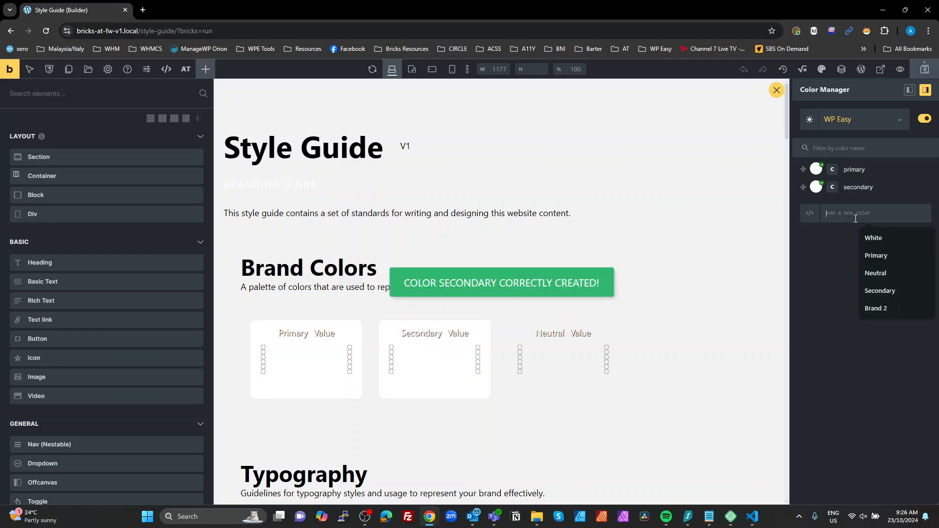
pyautogui.write('neut')
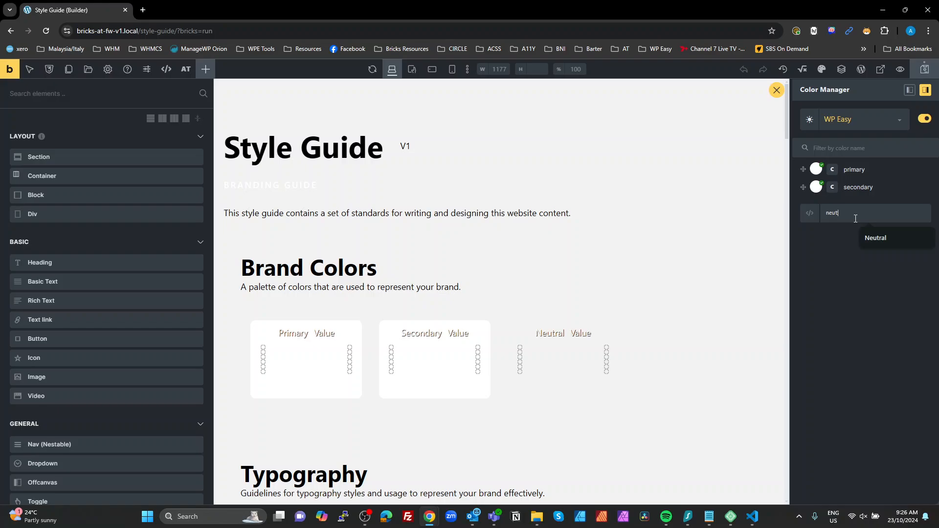
pyautogui.write('ral')
pyautogui.press('Return')
# Add two more colors named black and white to the WP Easy palette
pyautogui.click(849, 231)
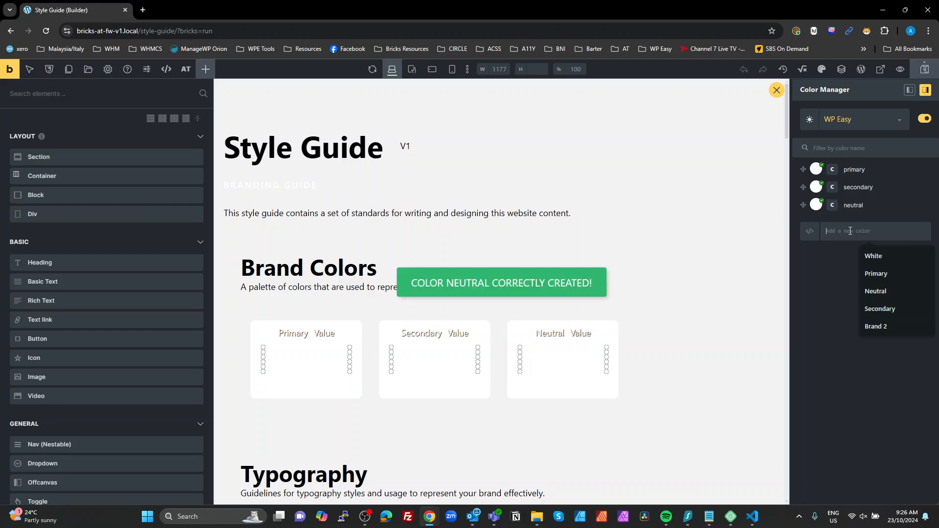
pyautogui.write('blac')
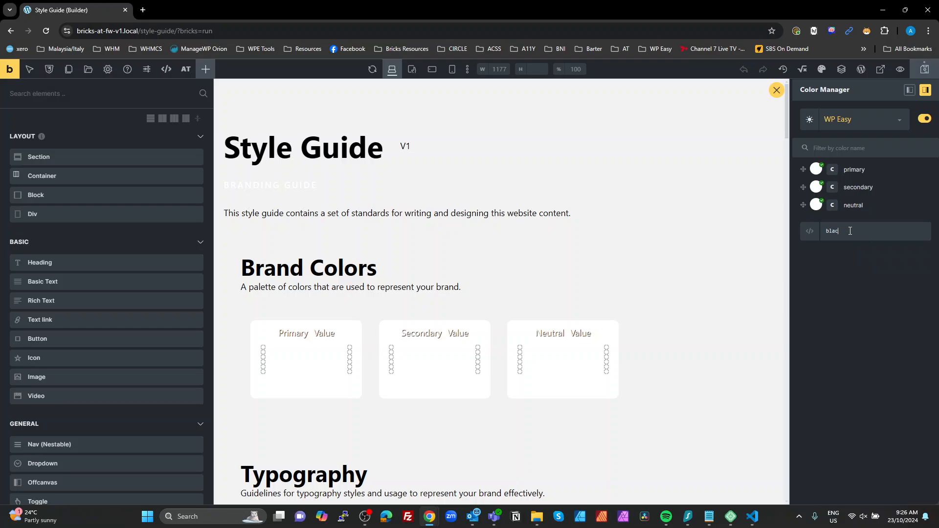
pyautogui.write('k')
pyautogui.press('Return')
pyautogui.click(848, 248)
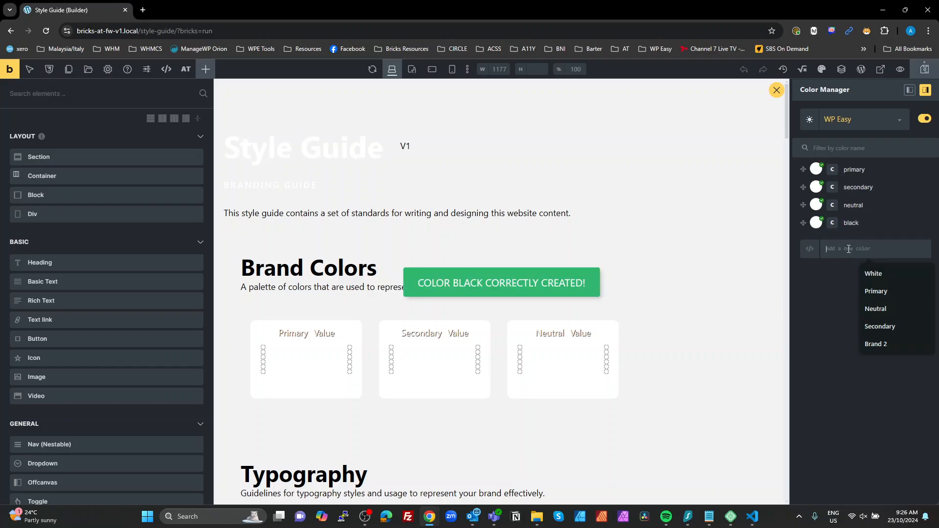
pyautogui.write('white')
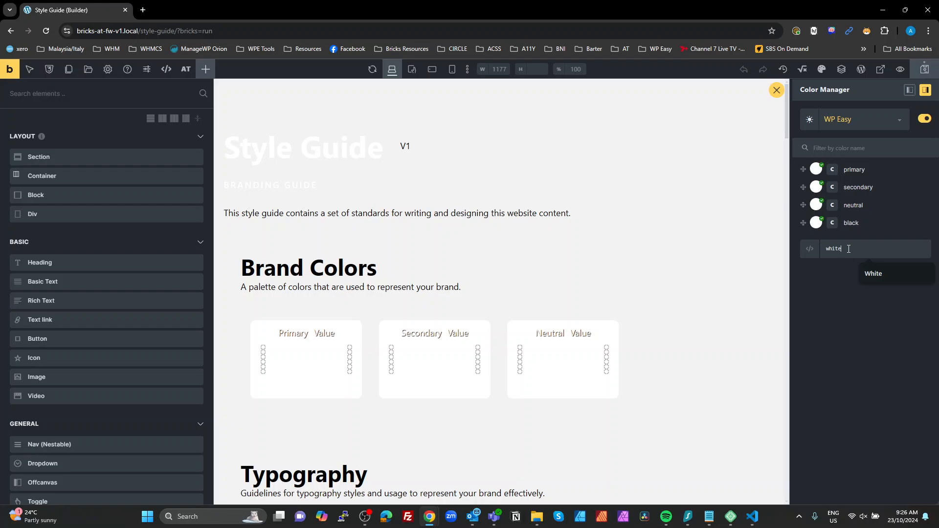
pyautogui.press('Return')
# Set the black color's value to #000000 in the WP Easy palette
pyautogui.click(817, 227)
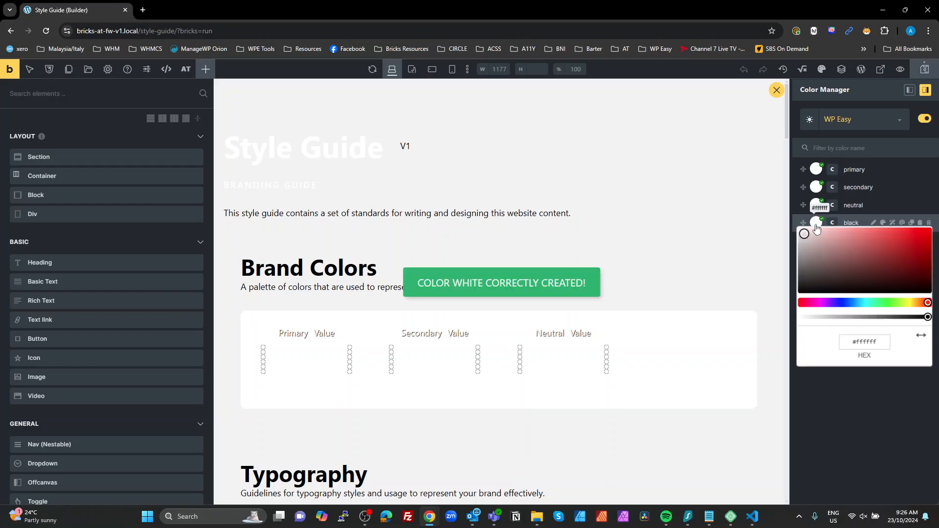
pyautogui.moveTo(807, 238)
pyautogui.mouseDown()
pyautogui.moveTo(793, 282)
pyautogui.moveTo(794, 303)
pyautogui.moveTo(808, 299)
pyautogui.mouseUp()
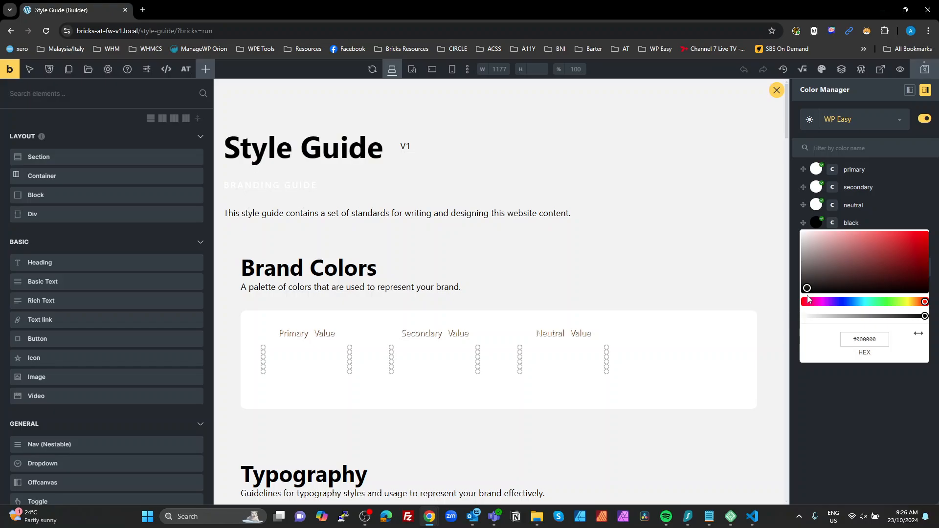
pyautogui.click(837, 410)
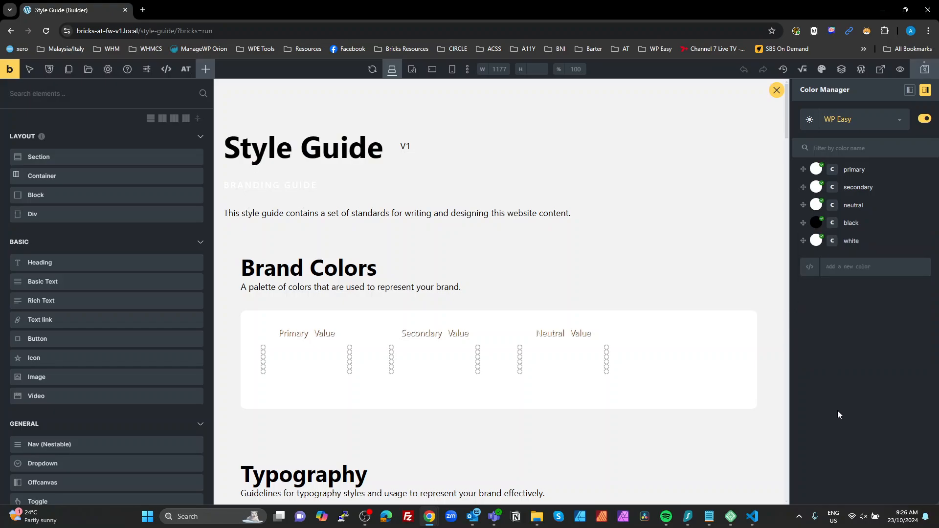
# Set the primary color to a dark red, about #ae0f0f
pyautogui.click(816, 169)
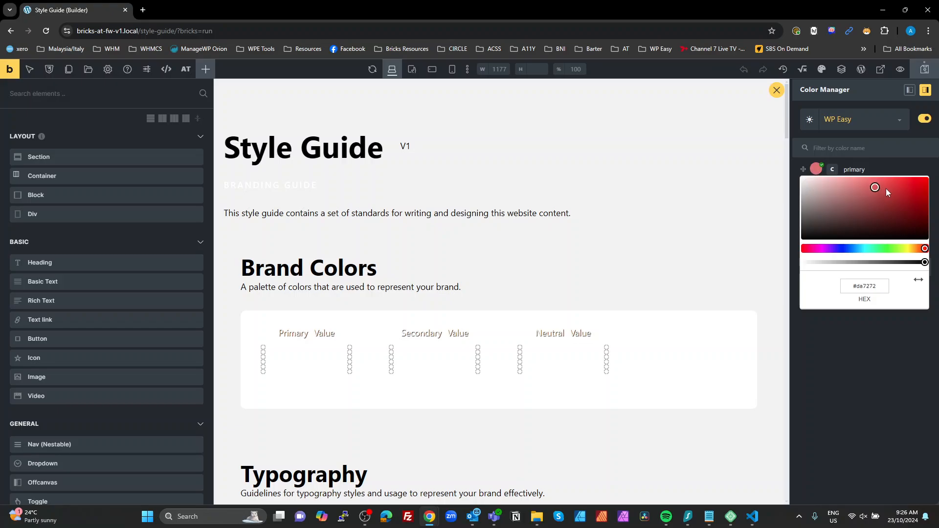
pyautogui.moveTo(886, 192); pyautogui.dragTo(906, 205)
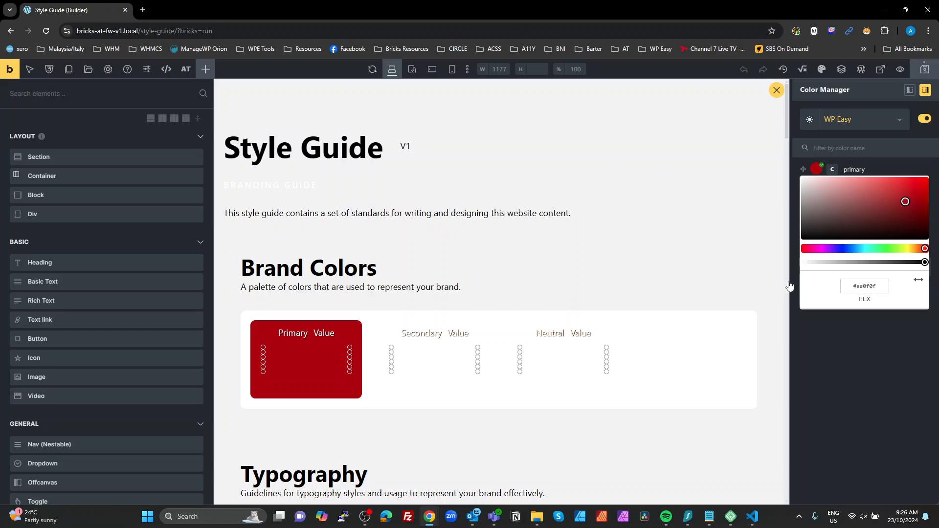
pyautogui.click(875, 353)
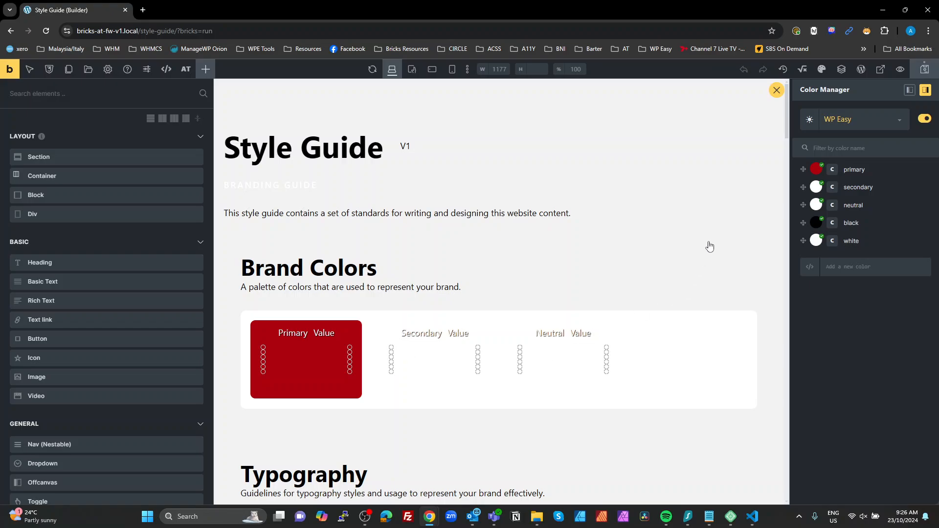
# Set the secondary color to a teal, about #118c97
pyautogui.click(814, 192)
pyautogui.moveTo(866, 208); pyautogui.dragTo(901, 225)
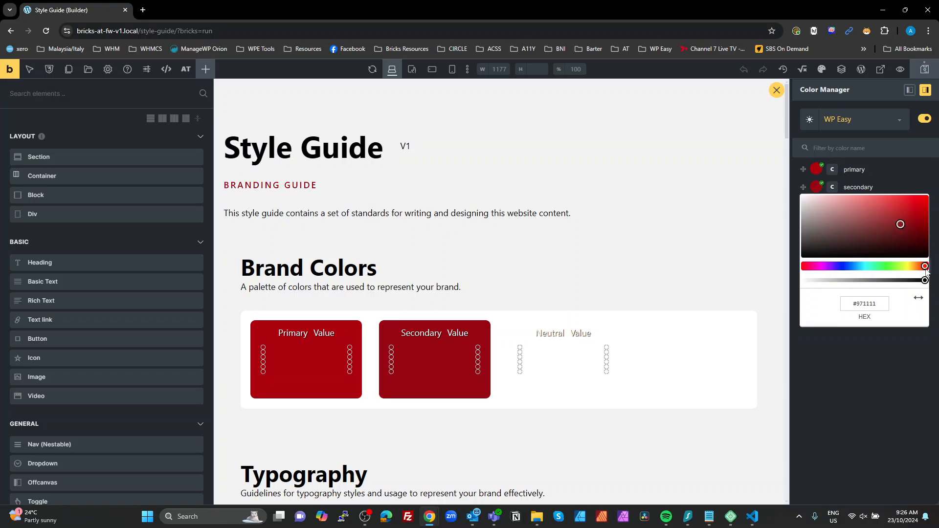
pyautogui.moveTo(926, 271); pyautogui.dragTo(863, 273)
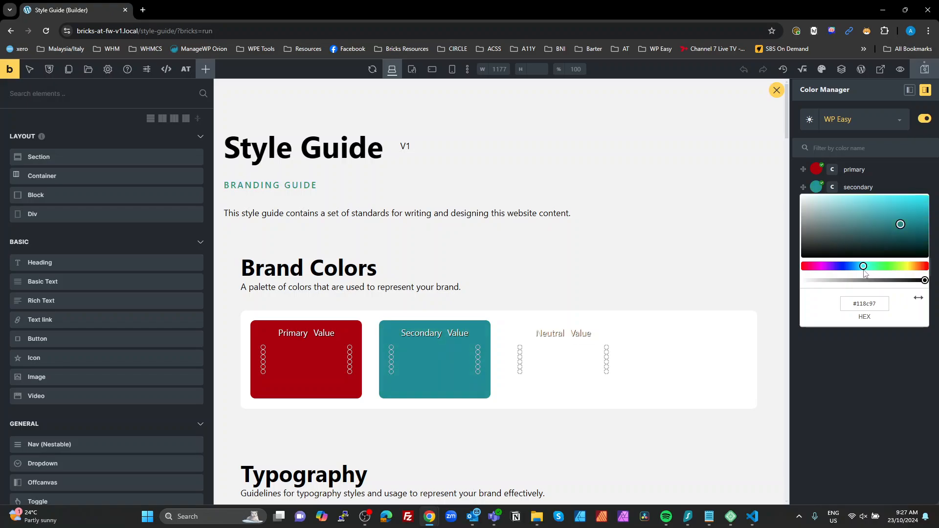
pyautogui.click(851, 376)
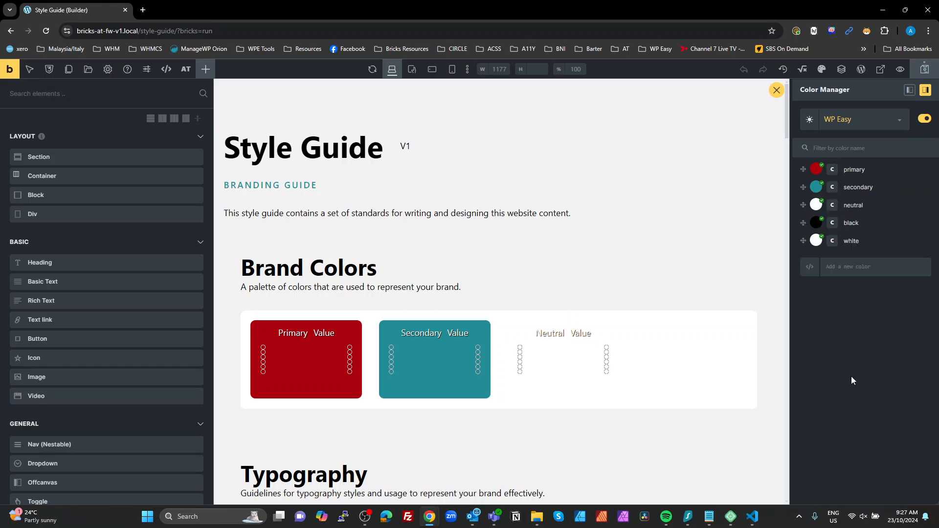
# Set the neutral color to a mid grey by giving it an HSL lightness of 50
pyautogui.click(816, 206)
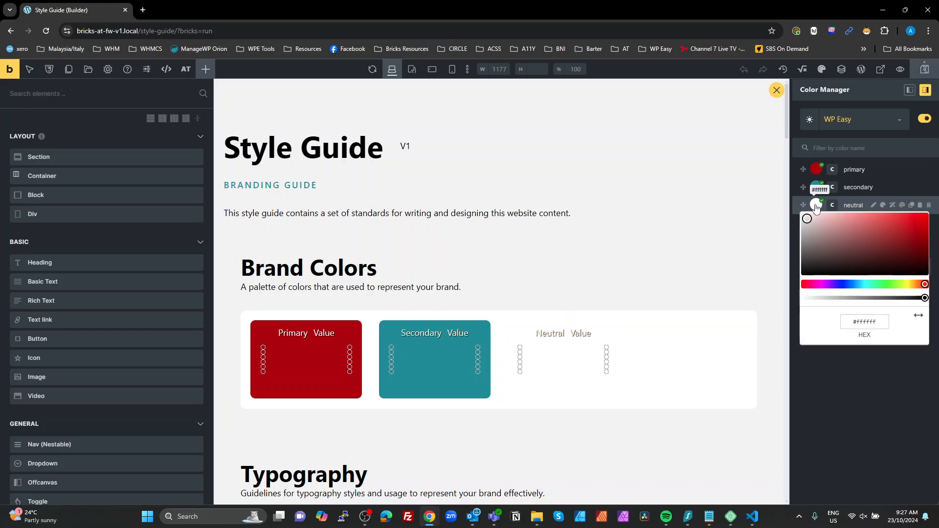
pyautogui.click(920, 317)
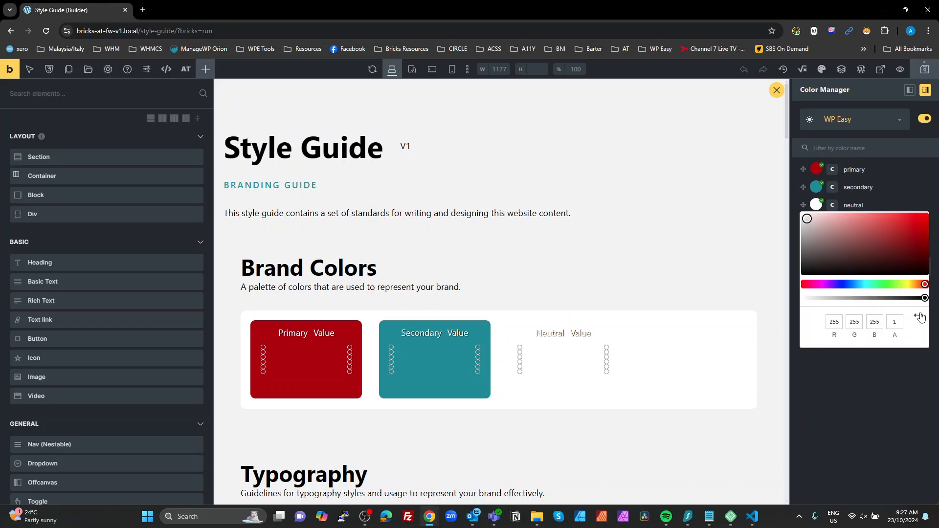
pyautogui.click(919, 316)
pyautogui.doubleClick(874, 322)
pyautogui.write('50')
pyautogui.press('Tab')
pyautogui.click(900, 391)
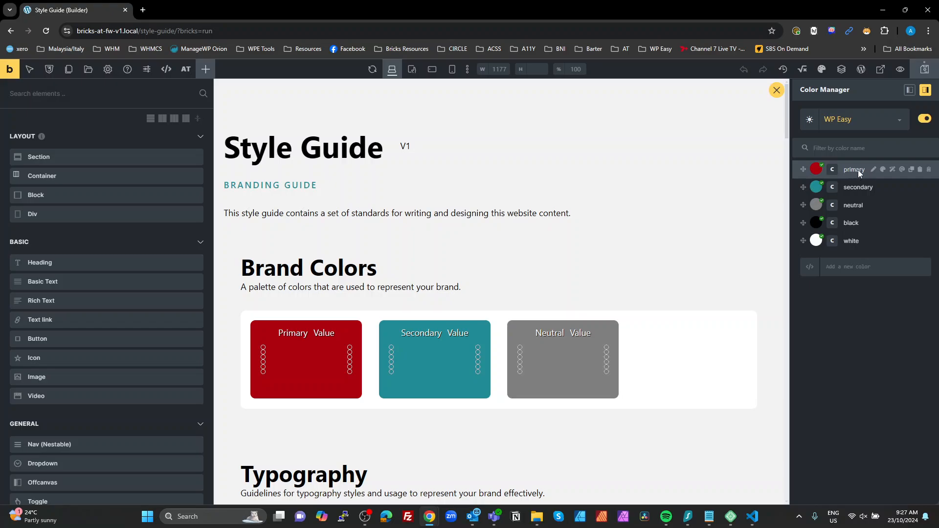
# Generate six automatic light, dark and transparent shades for the primary color, and collapse its shade list
pyautogui.click(893, 170)
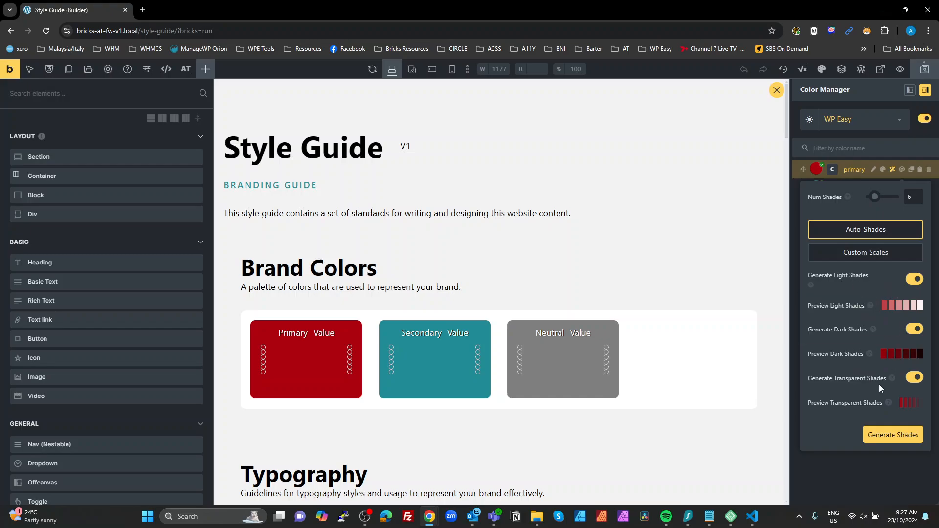
pyautogui.click(879, 437)
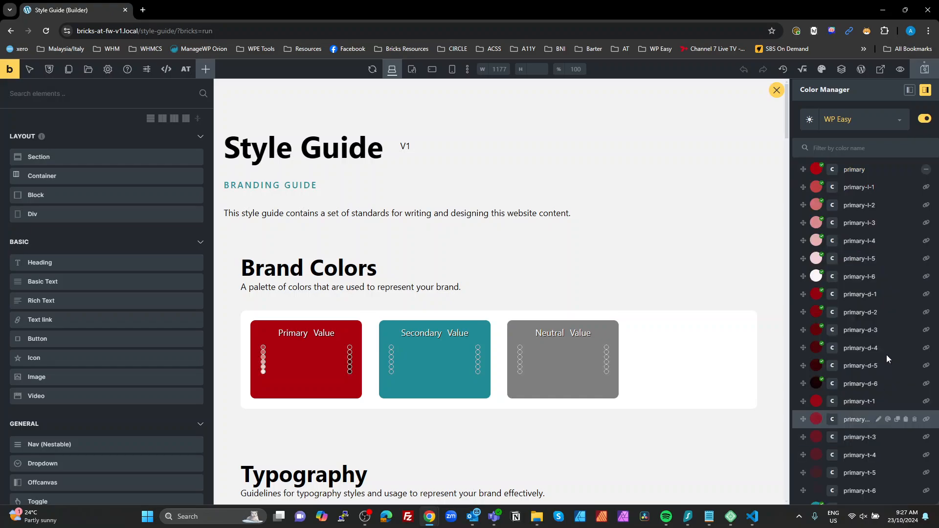
pyautogui.click(926, 170)
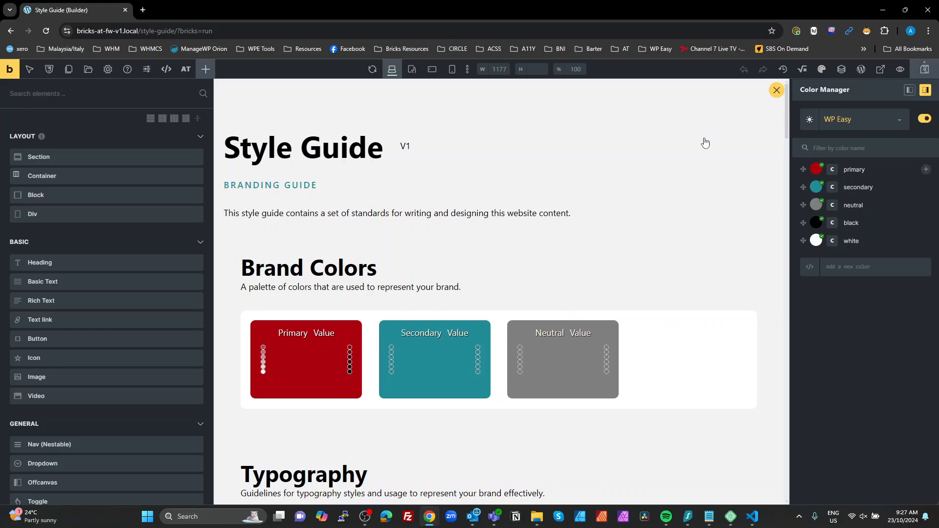
# Generate six automatic light, dark and transparent shades for the secondary color, and collapse its shade list
pyautogui.moveTo(819, 191)
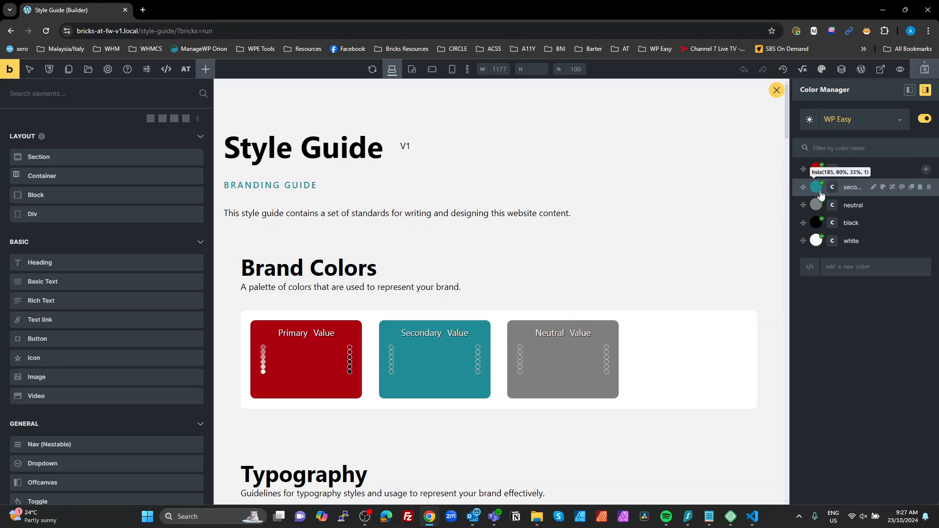
pyautogui.click(892, 188)
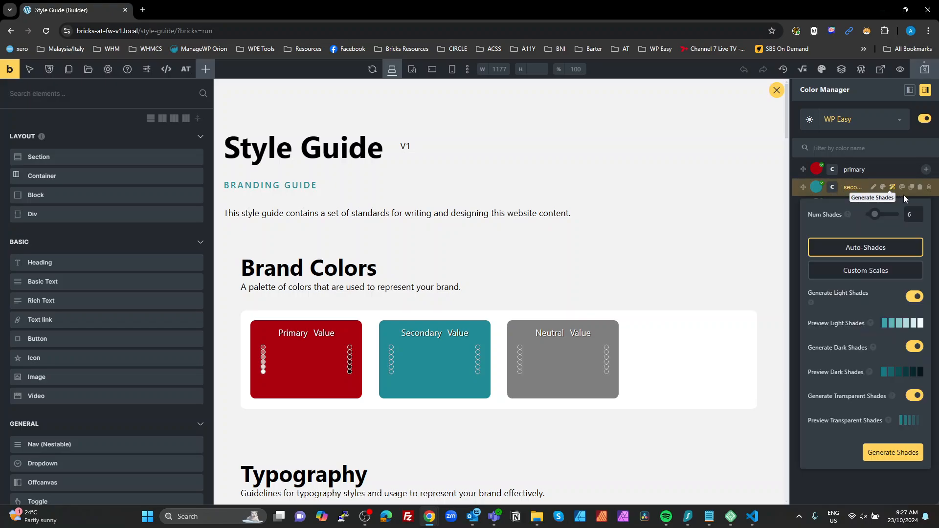
pyautogui.click(893, 454)
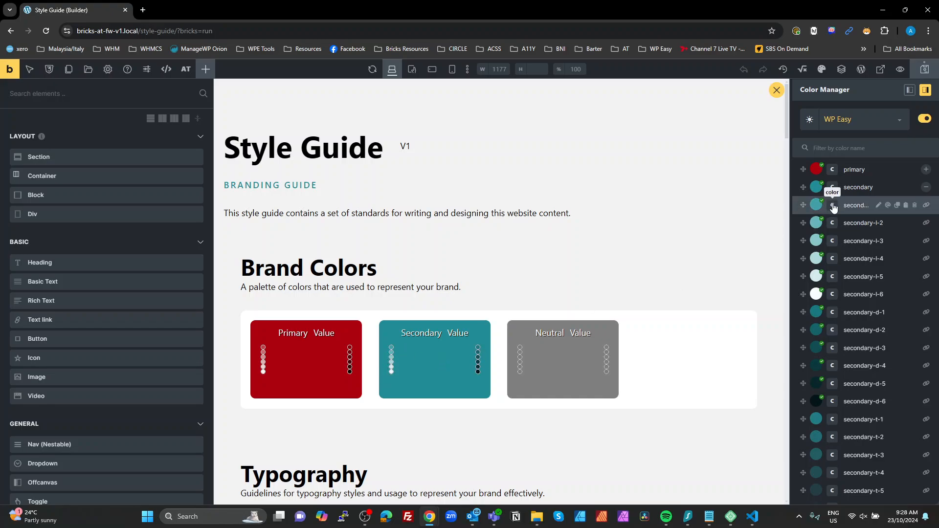
pyautogui.click(926, 188)
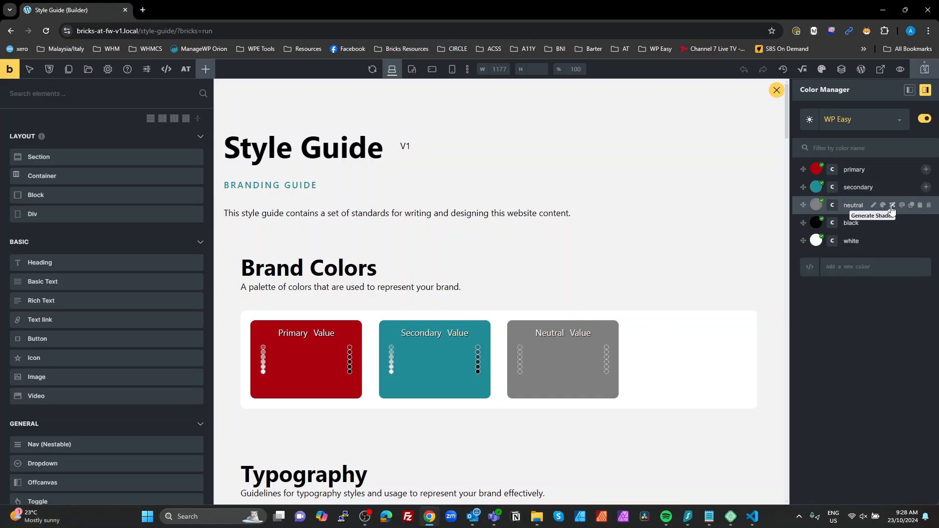
# Generate six automatic light, dark and transparent shades for the neutral color, and collapse its shade list
pyautogui.click(892, 207)
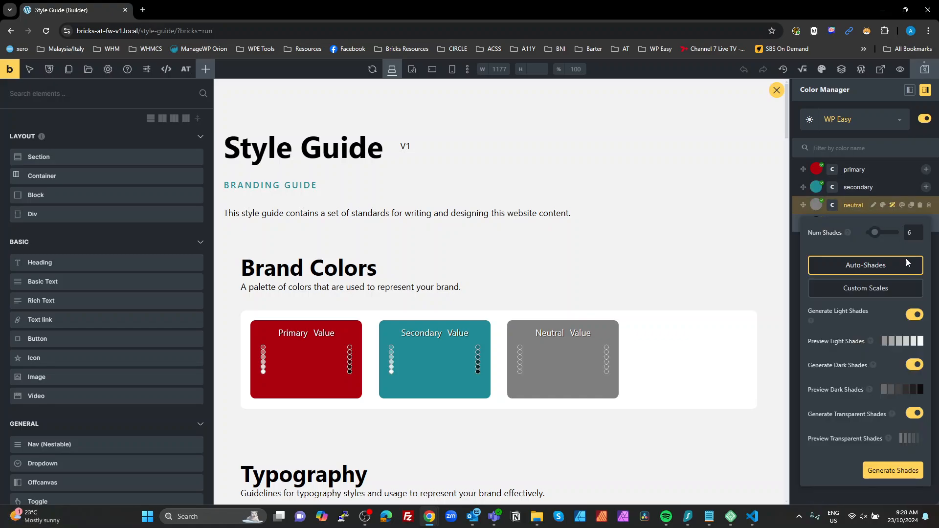
pyautogui.click(893, 470)
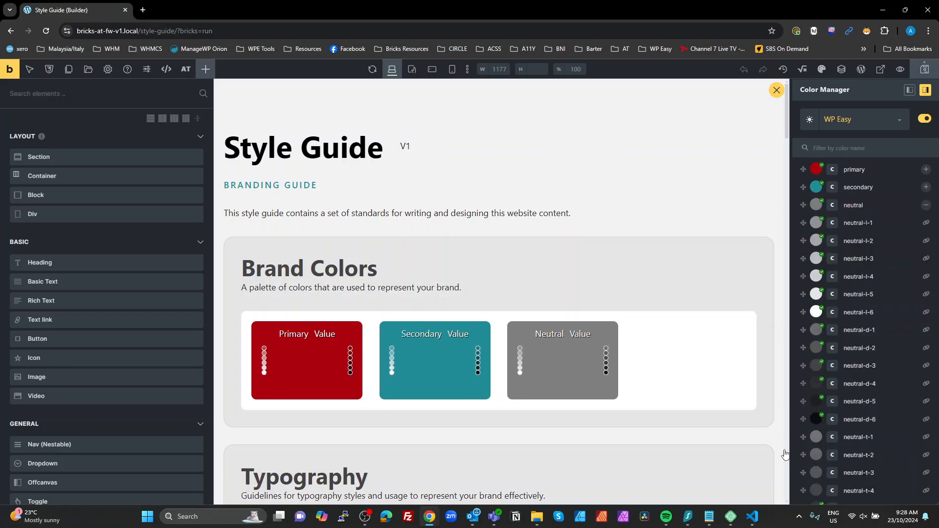
pyautogui.click(926, 207)
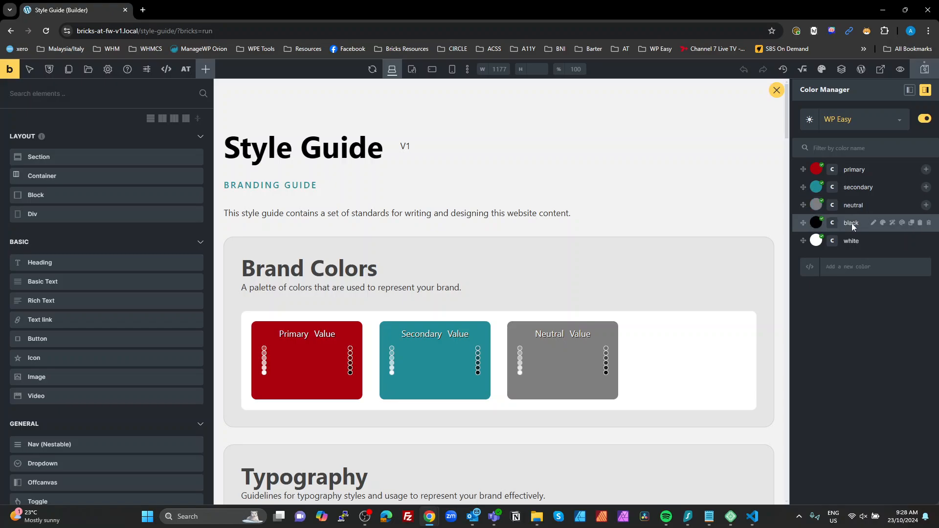
# Generate only six transparent shades for the black color, with light and dark shades disabled, and collapse its shade list
pyautogui.click(892, 223)
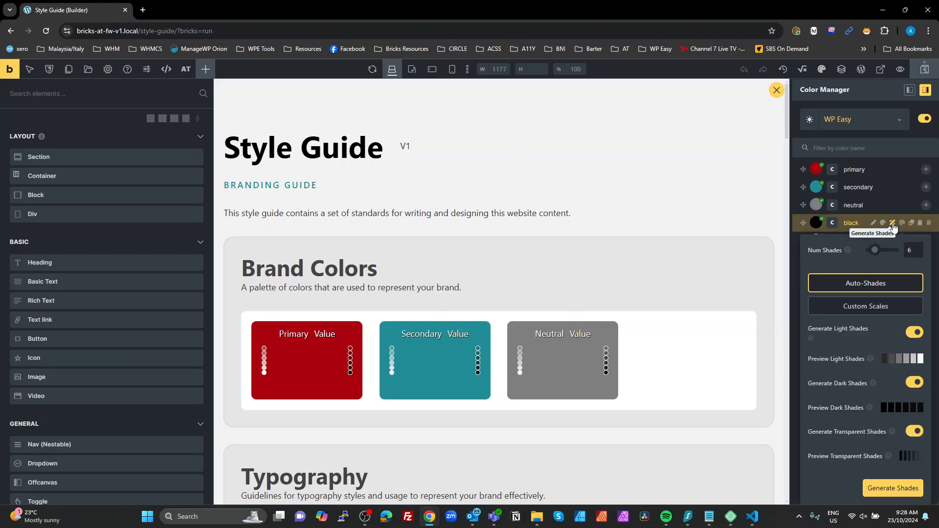
pyautogui.click(914, 333)
pyautogui.click(914, 360)
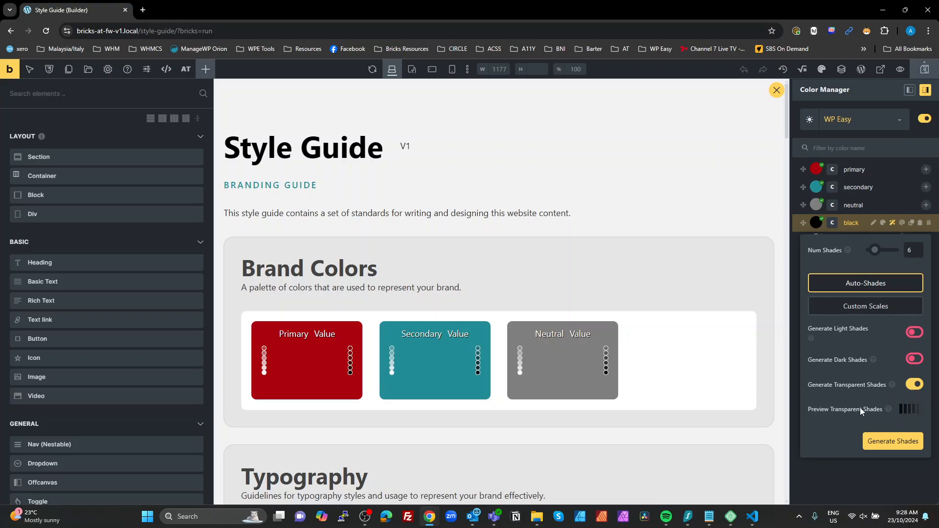
pyautogui.click(880, 443)
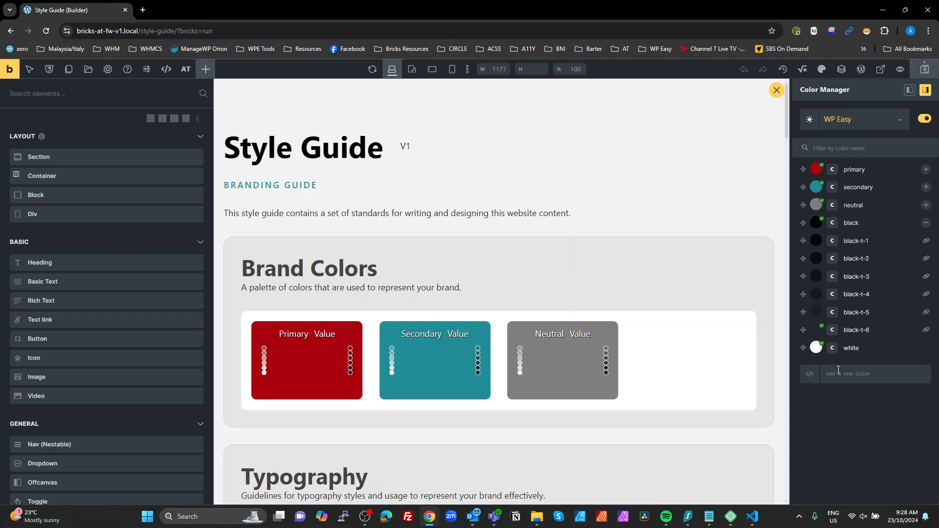
pyautogui.click(932, 221)
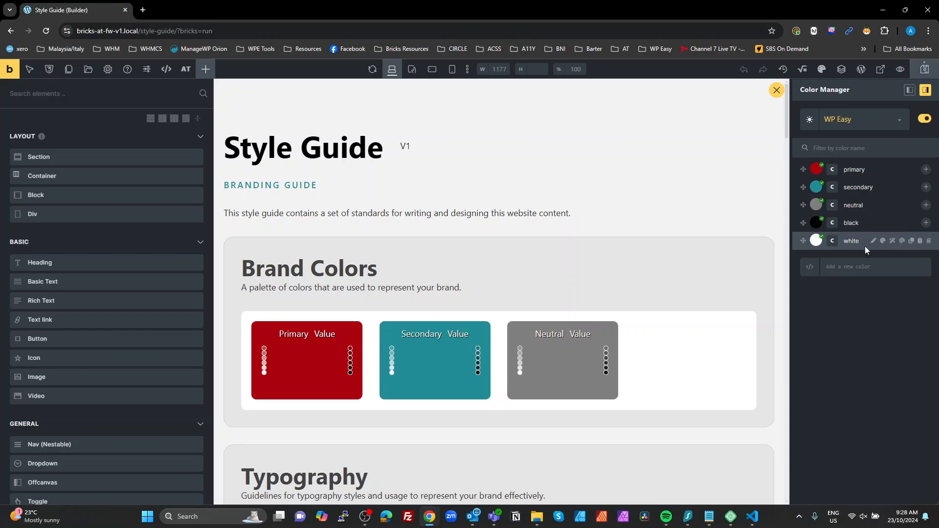
# Generate only six transparent shades for the white color and close the Color Manager
pyautogui.click(892, 241)
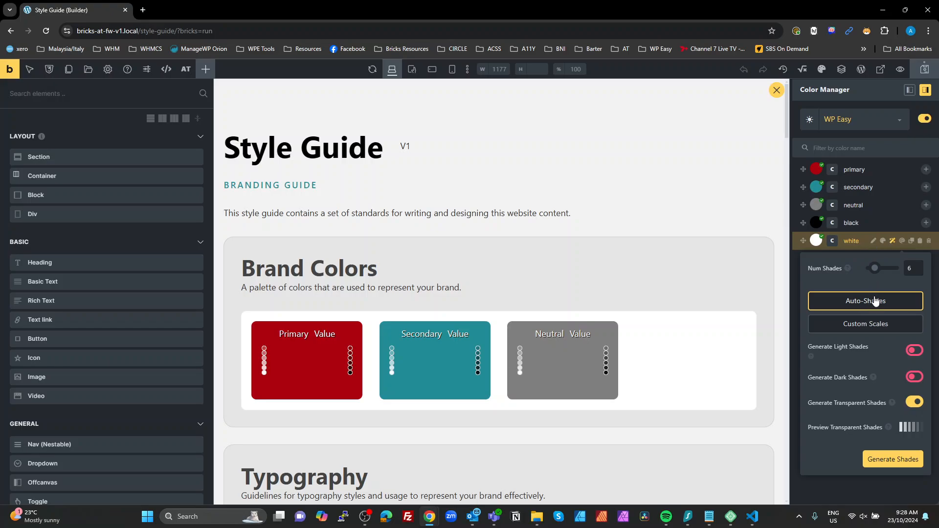
pyautogui.click(899, 460)
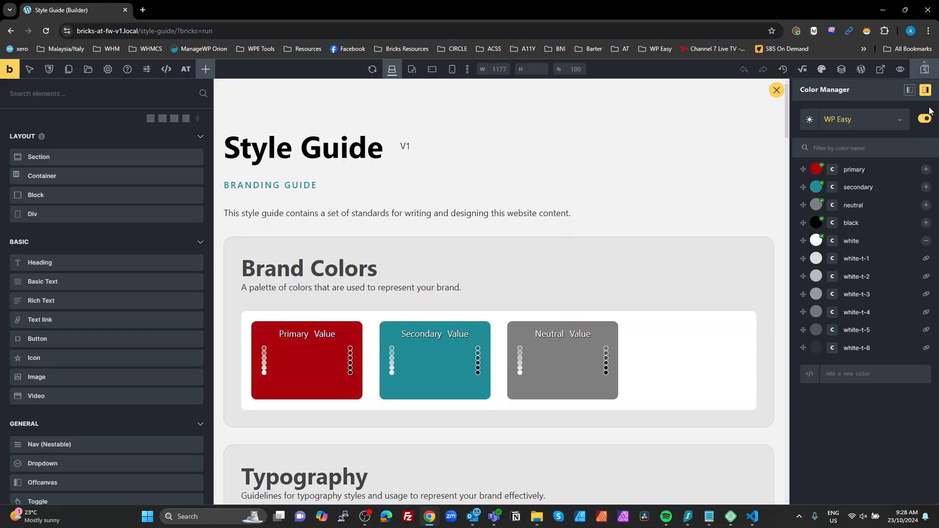
pyautogui.click(776, 90)
# Change the primary color in the WP Easy palette to a burnt orange by setting its HSL hue to about 19
pyautogui.scroll(-6, 601, 297)
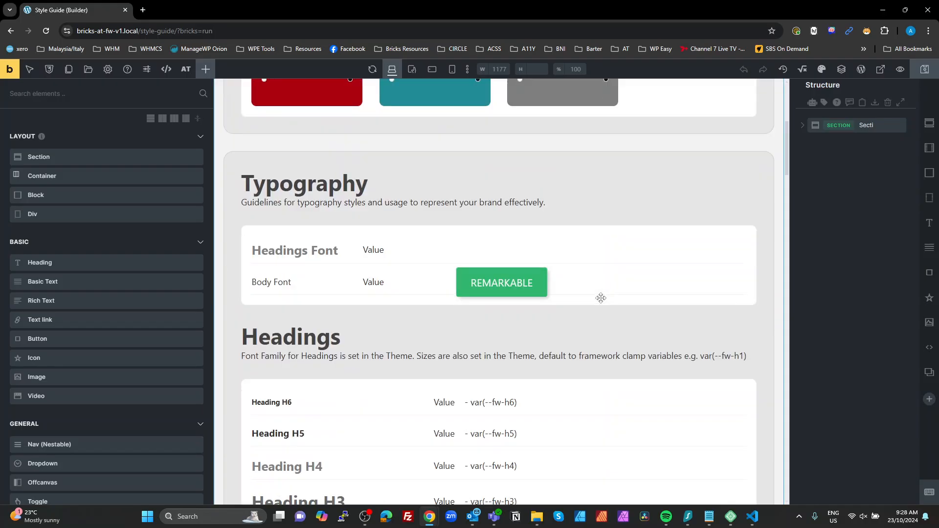
pyautogui.scroll(-20, 600, 297)
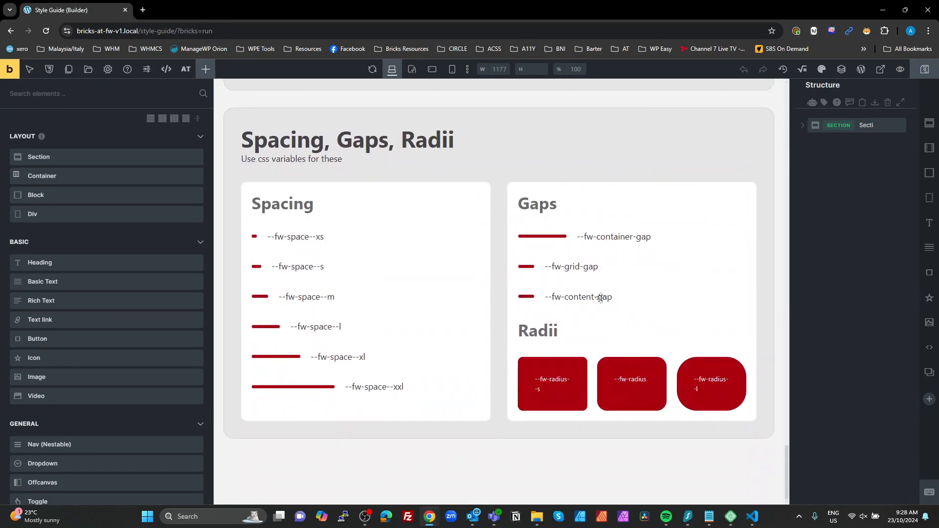
pyautogui.scroll(20, 601, 297)
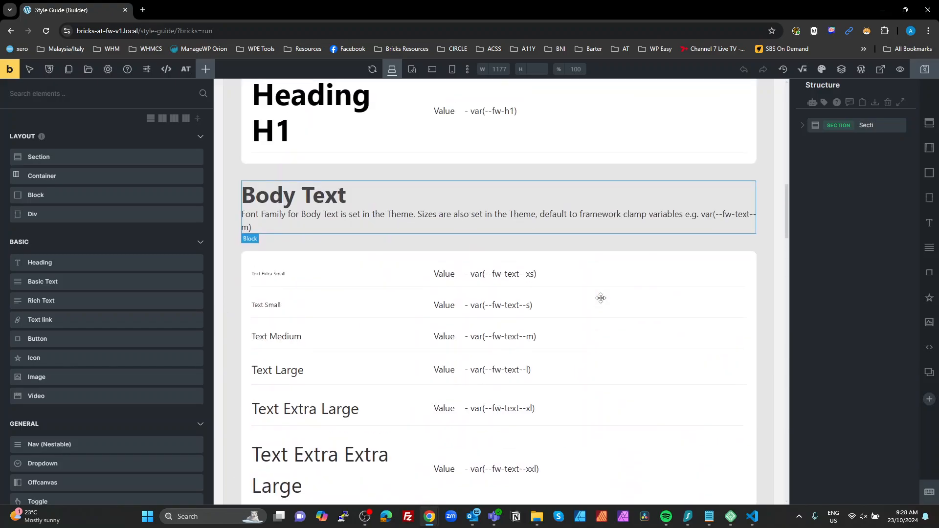
pyautogui.scroll(8, 601, 298)
pyautogui.scroll(-2, 563, 298)
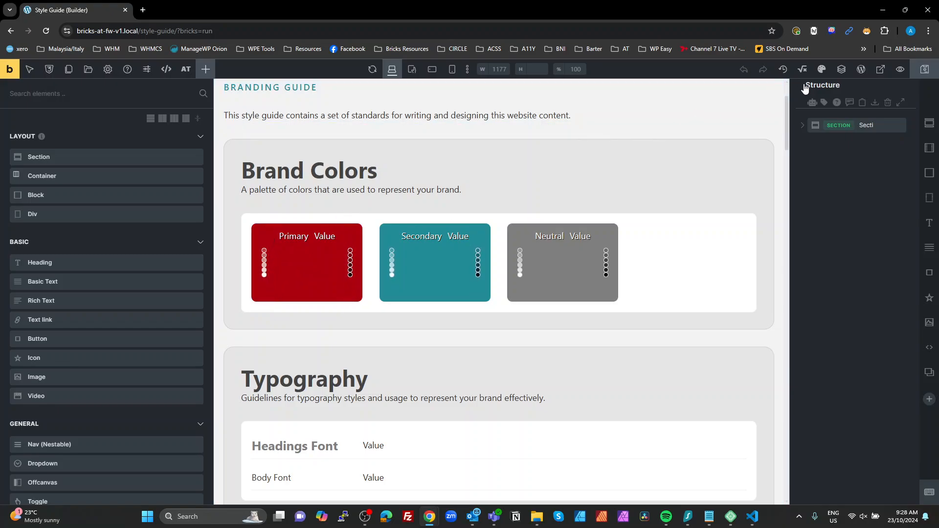
pyautogui.click(821, 71)
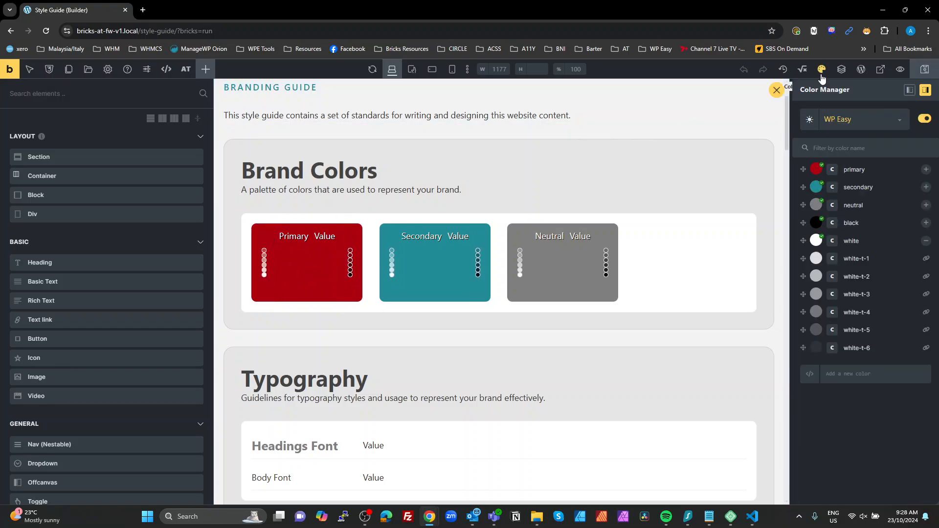
pyautogui.click(816, 169)
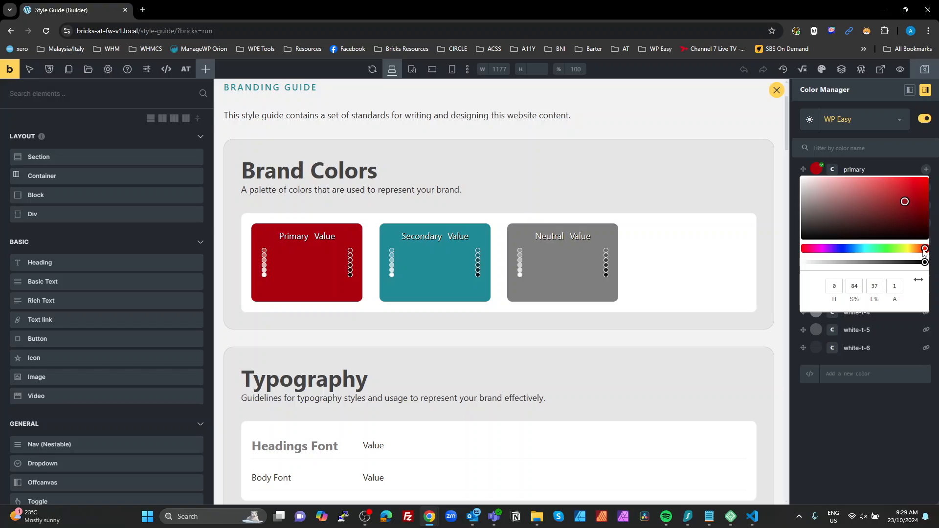
pyautogui.moveTo(924, 248); pyautogui.dragTo(919, 251)
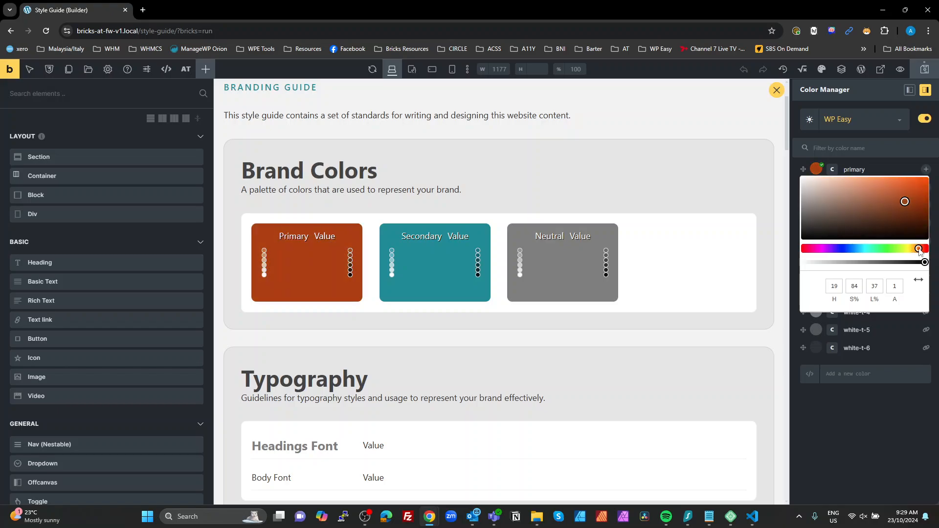
pyautogui.click(888, 430)
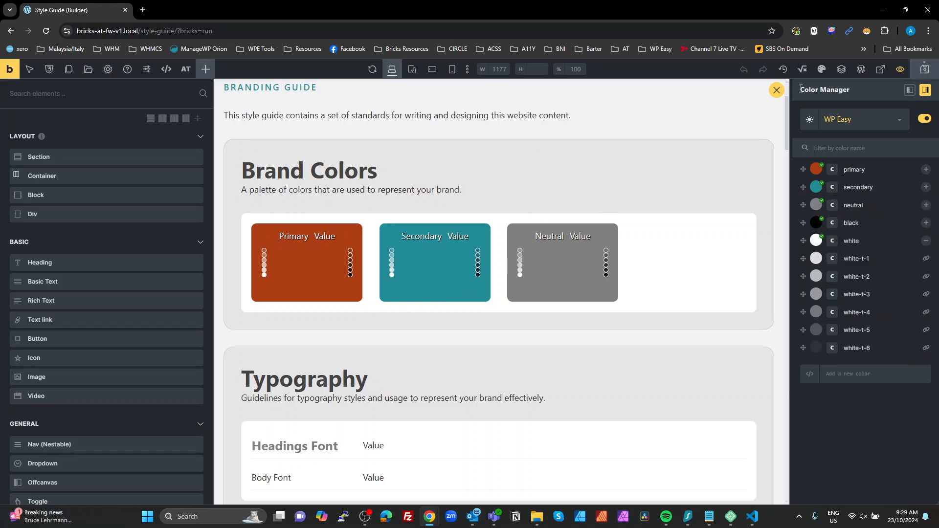
pyautogui.click(776, 90)
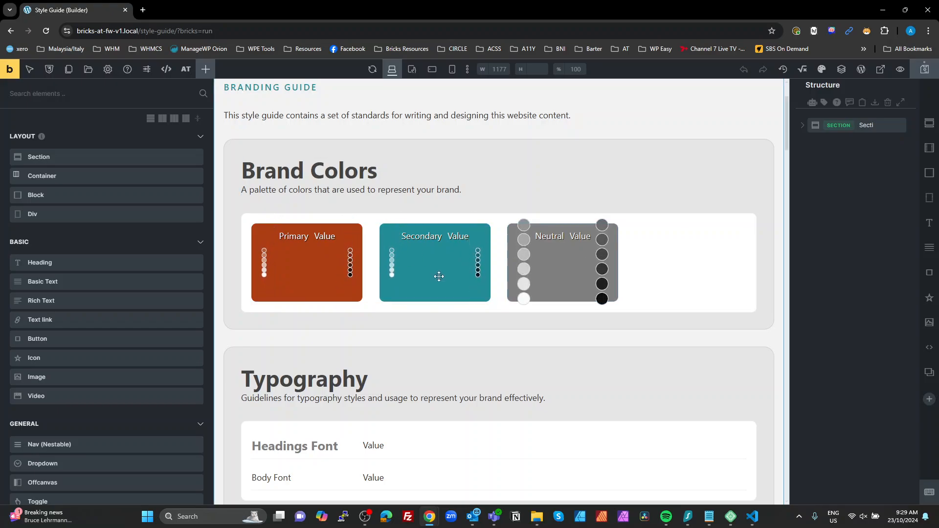
# Change the secondary color in the WP Easy palette to a muted green, about HSL 138, 55%, 39%
pyautogui.click(821, 69)
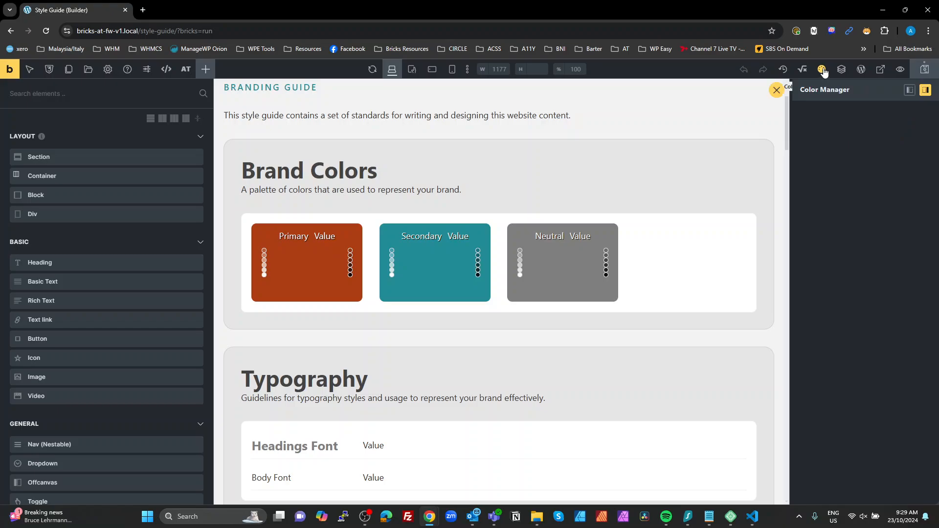
pyautogui.click(816, 187)
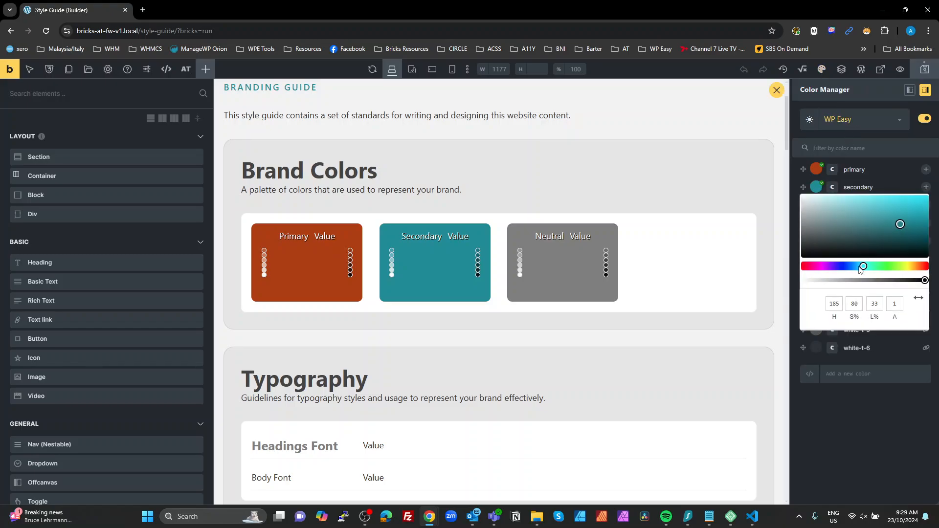
pyautogui.moveTo(863, 266); pyautogui.dragTo(879, 268)
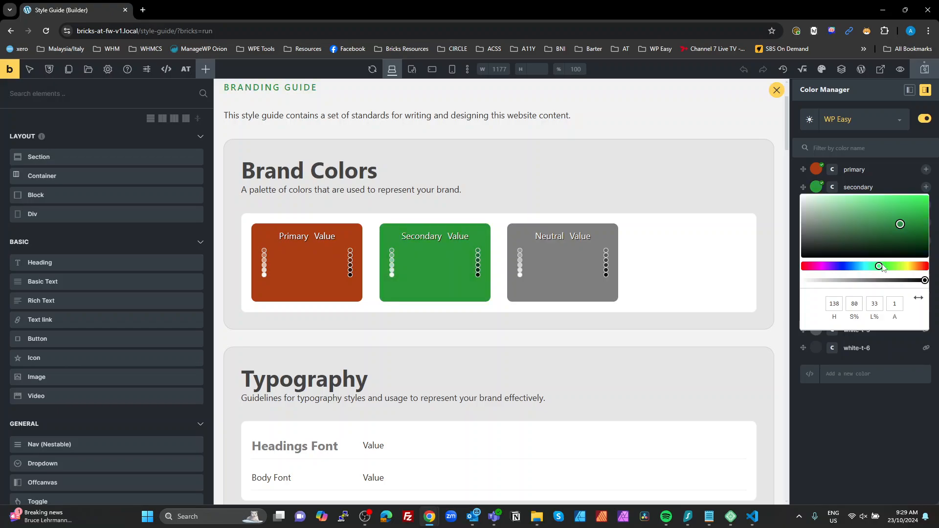
pyautogui.moveTo(900, 226); pyautogui.dragTo(873, 228)
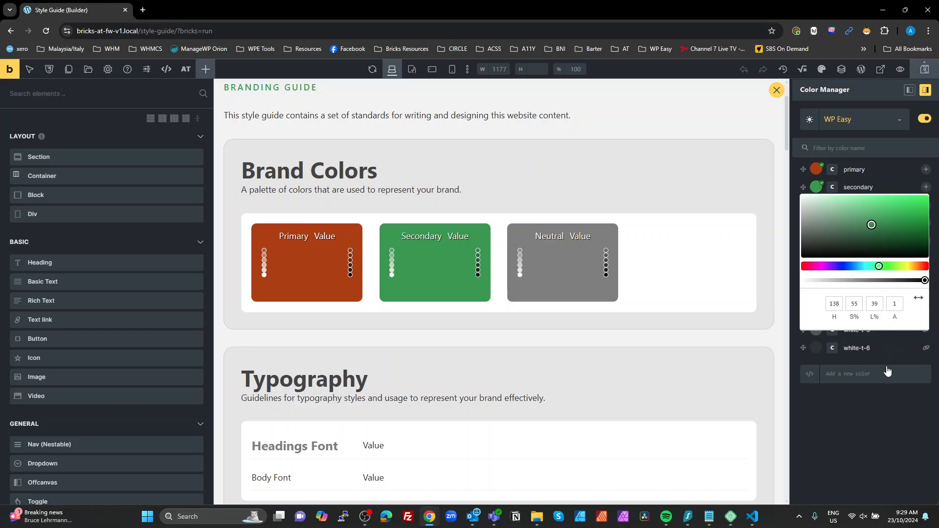
pyautogui.click(865, 433)
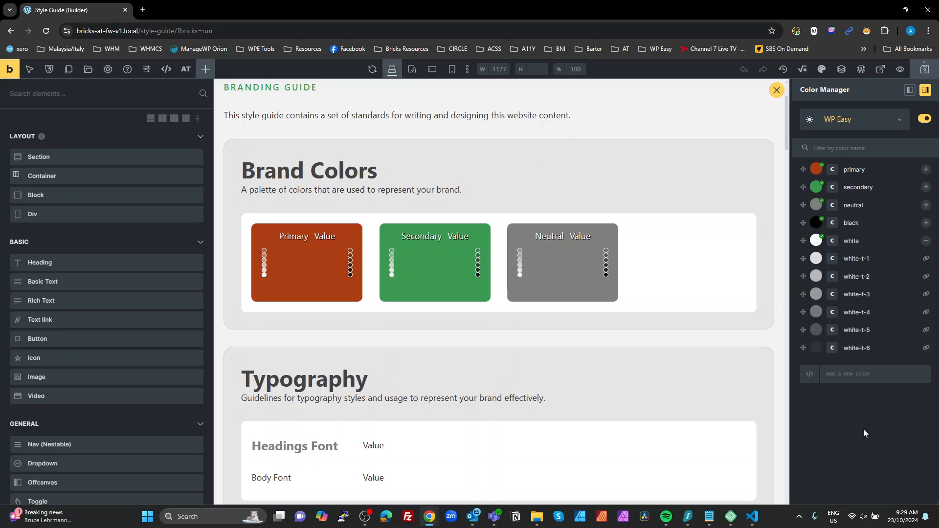
pyautogui.click(776, 91)
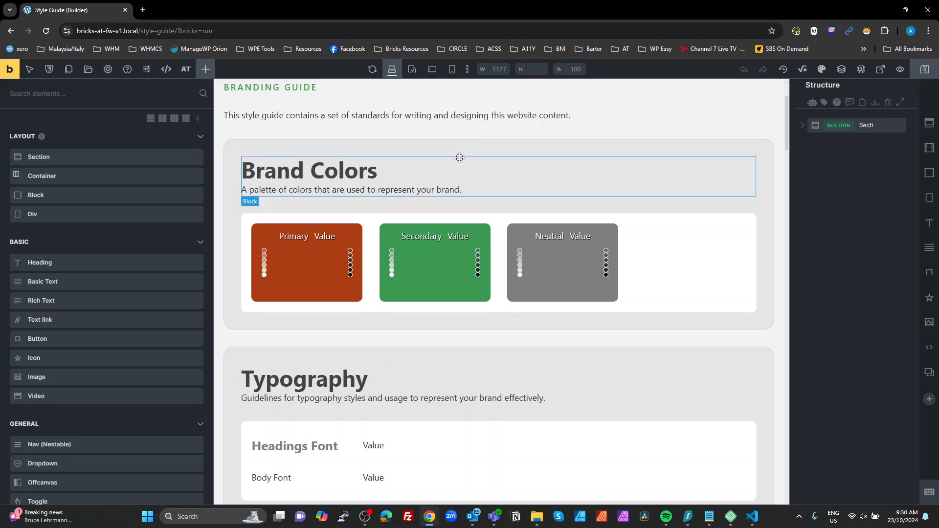
# Open the site's Home page for editing with Bricks and add a section to the empty canvas
pyautogui.click(10, 69)
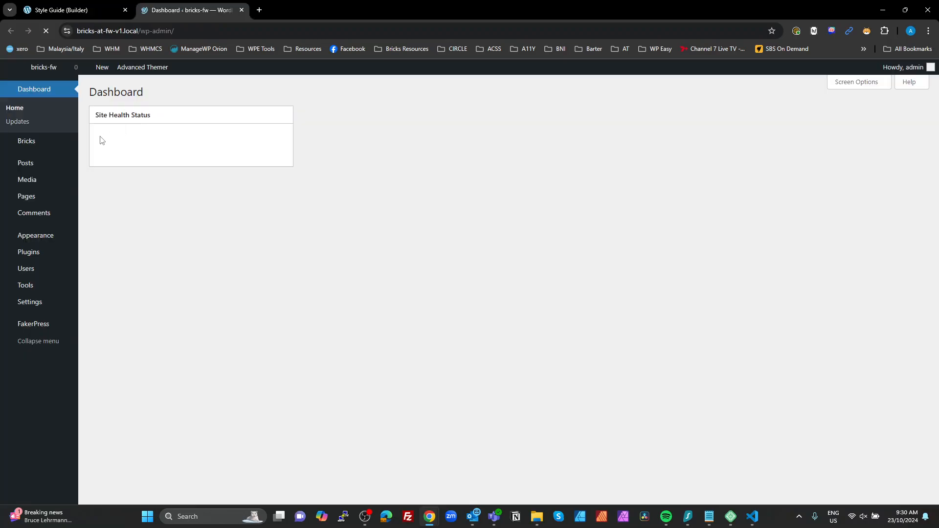
pyautogui.click(20, 198)
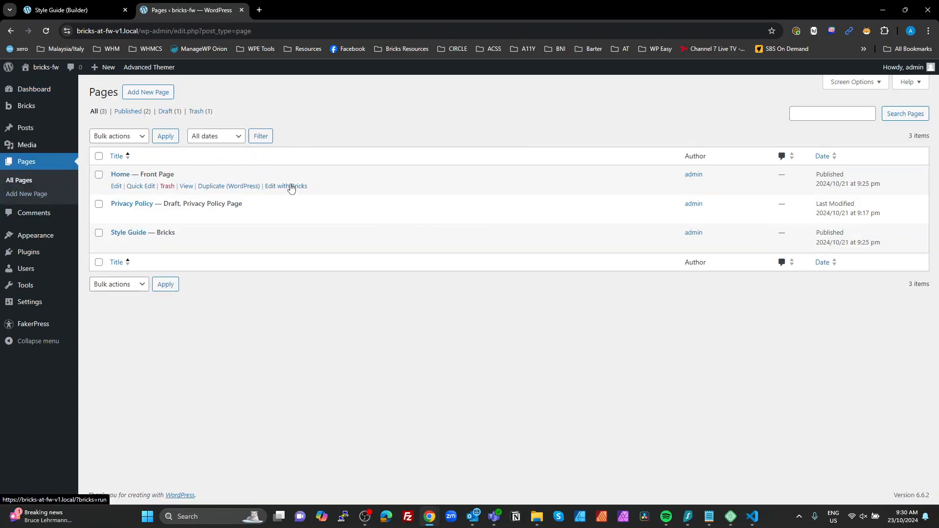
pyautogui.click(292, 186)
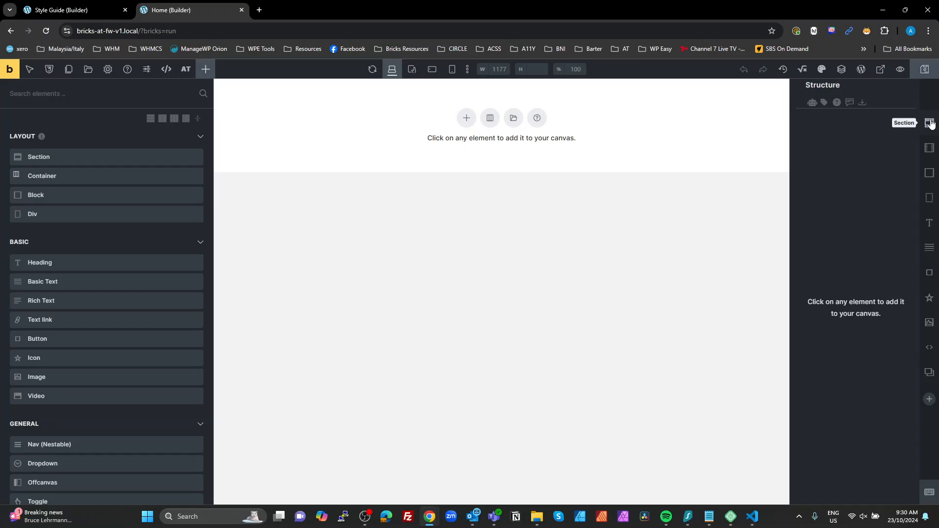
pyautogui.click(929, 123)
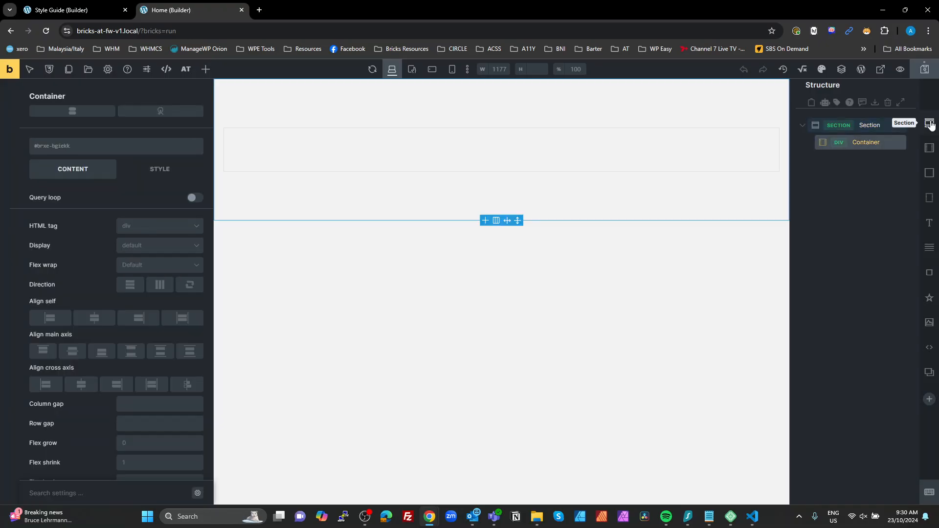
# Set the section's container to grid display with var(--fw-grid-gap) as its gap, without any nested container inside it
pyautogui.click(929, 147)
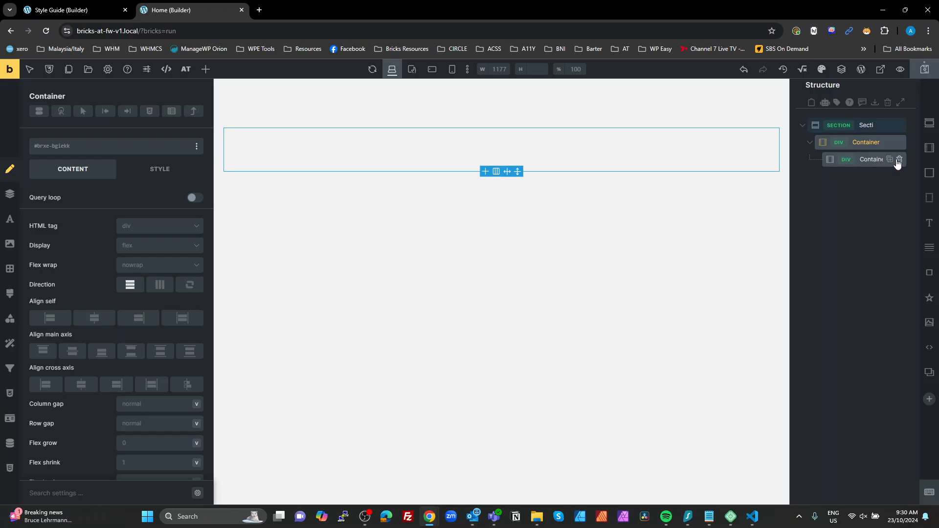
pyautogui.click(898, 160)
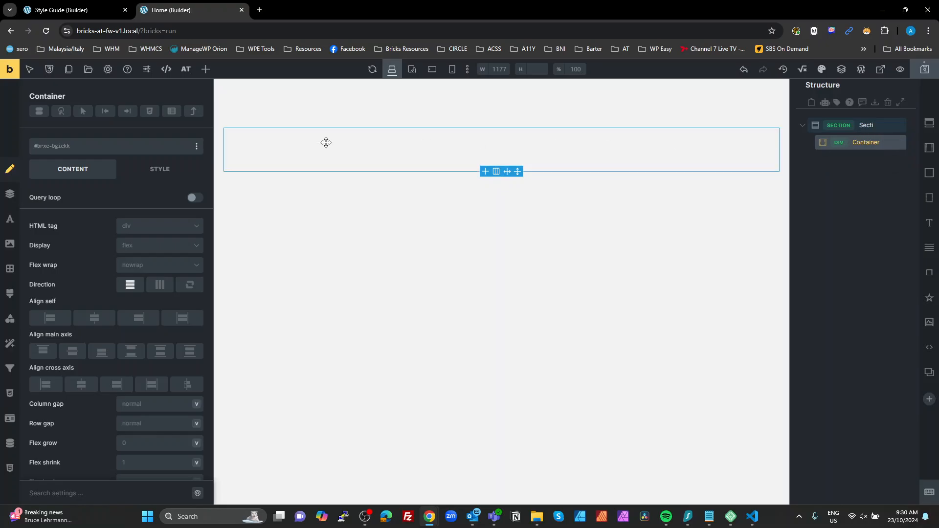
pyautogui.scroll(-2, 123, 233)
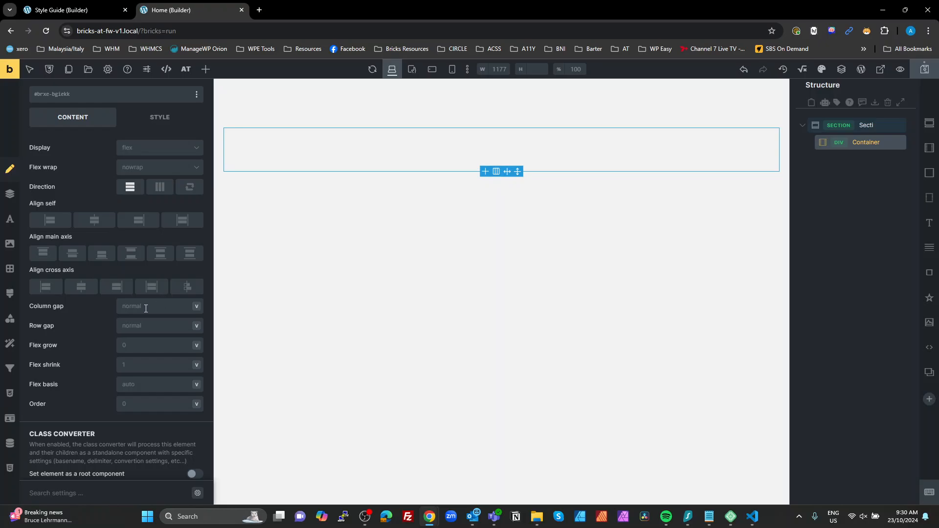
pyautogui.click(137, 148)
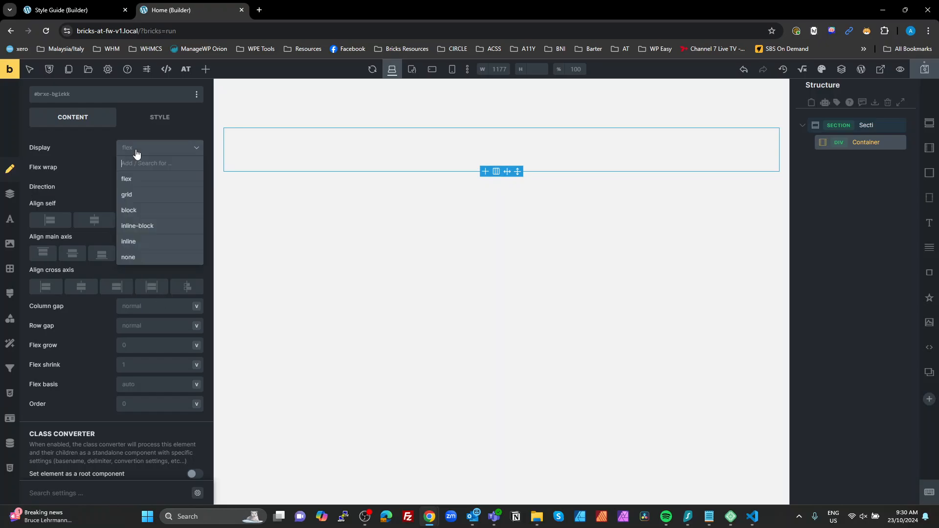
pyautogui.click(137, 195)
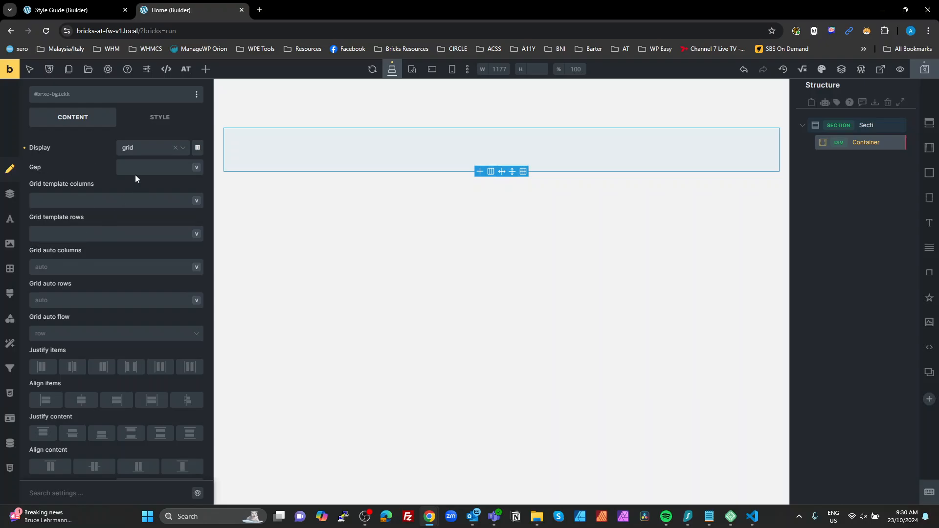
pyautogui.click(131, 162)
pyautogui.write('gap)')
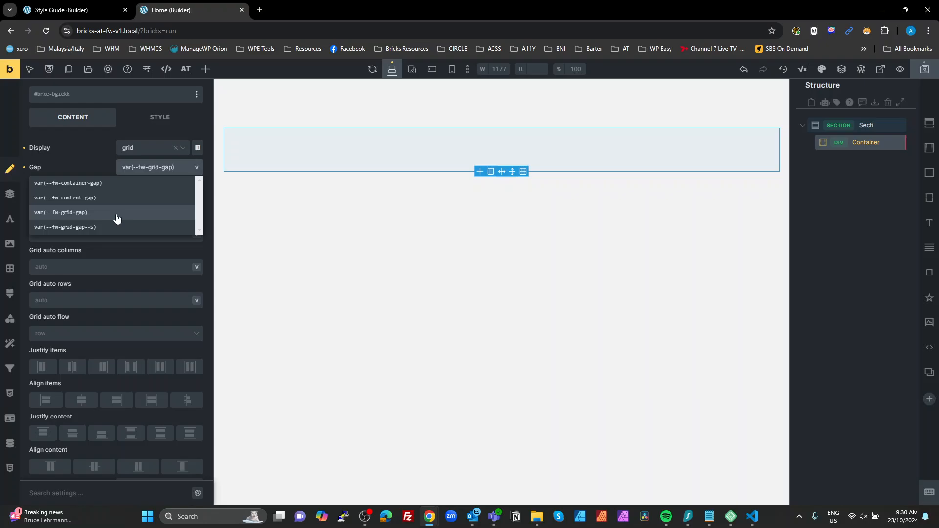
pyautogui.click(118, 213)
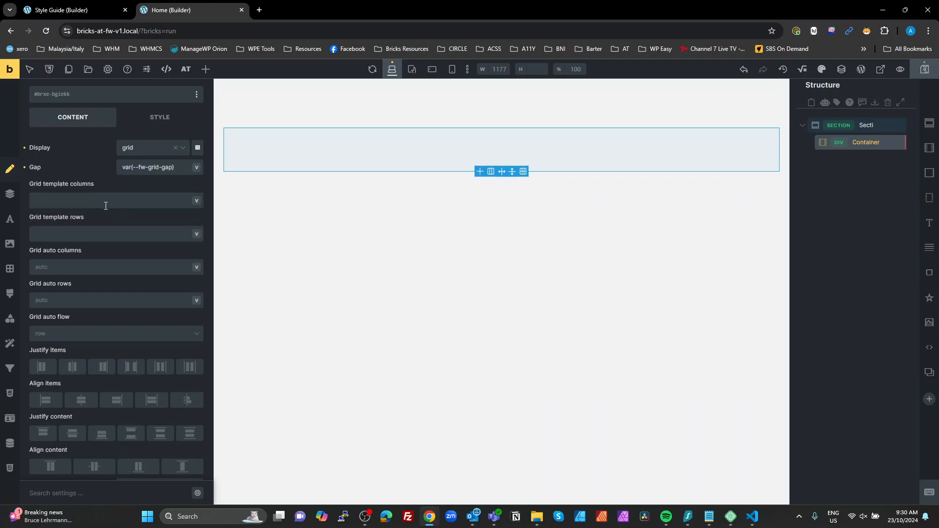
# Set the container's grid template columns to the four-column variable var(--fw-grid--4)
pyautogui.click(102, 200)
pyautogui.write('grid--4)')
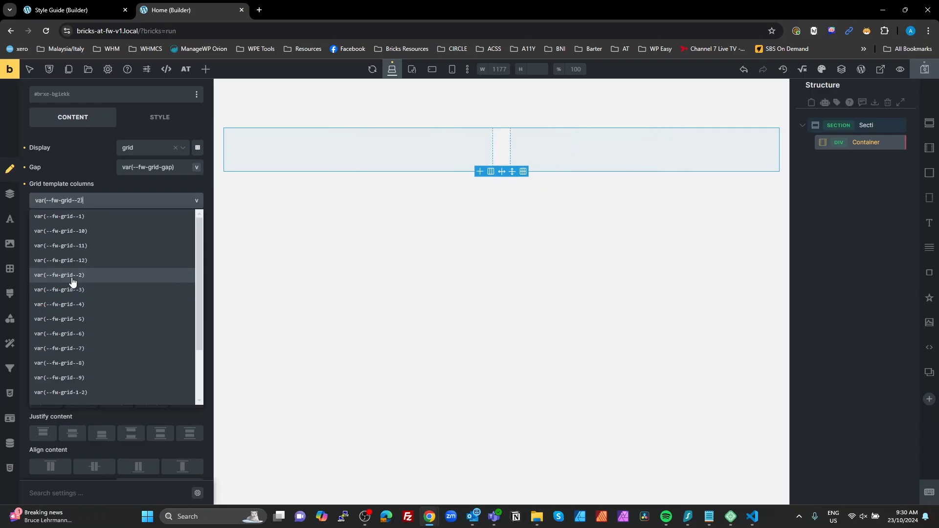
pyautogui.click(79, 305)
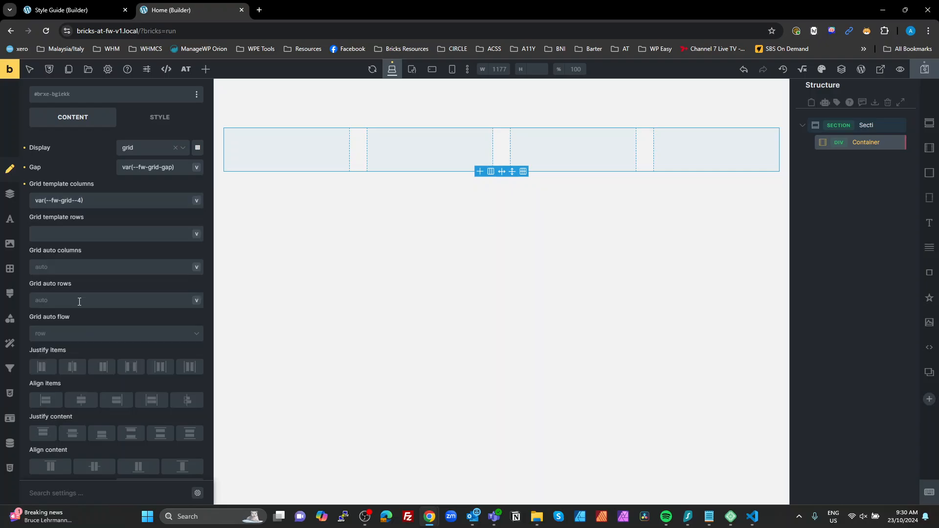
# Add a block inside the grid container and name it Card
pyautogui.click(929, 172)
pyautogui.doubleClick(866, 159)
pyautogui.write('Ca')
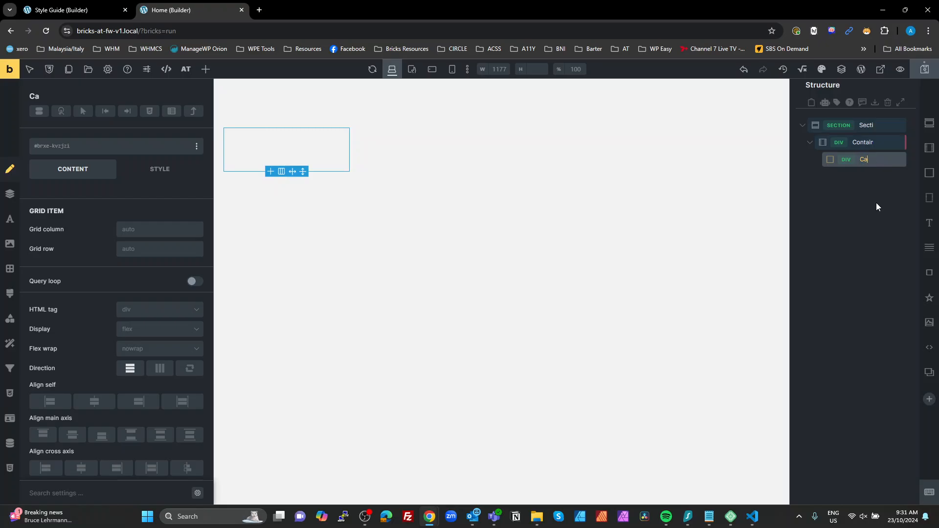
pyautogui.write('rd')
pyautogui.click(876, 204)
pyautogui.click(882, 159)
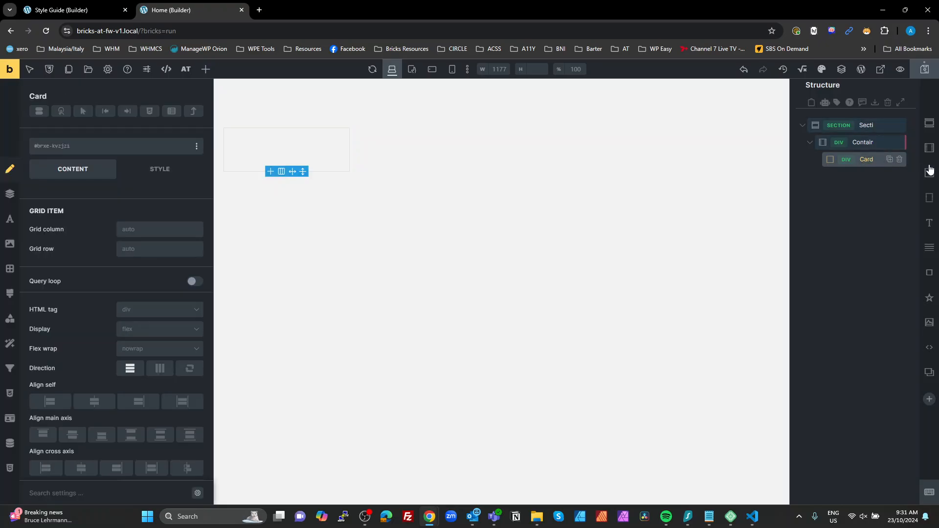
# Add an image element and three blocks inside the Card block
pyautogui.click(929, 322)
pyautogui.click(931, 176)
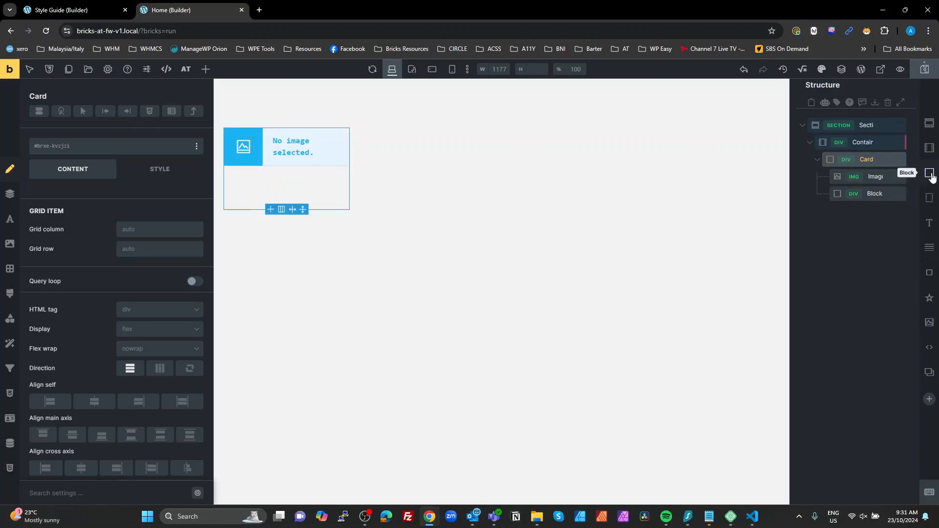
pyautogui.click(930, 176)
pyautogui.click(931, 176)
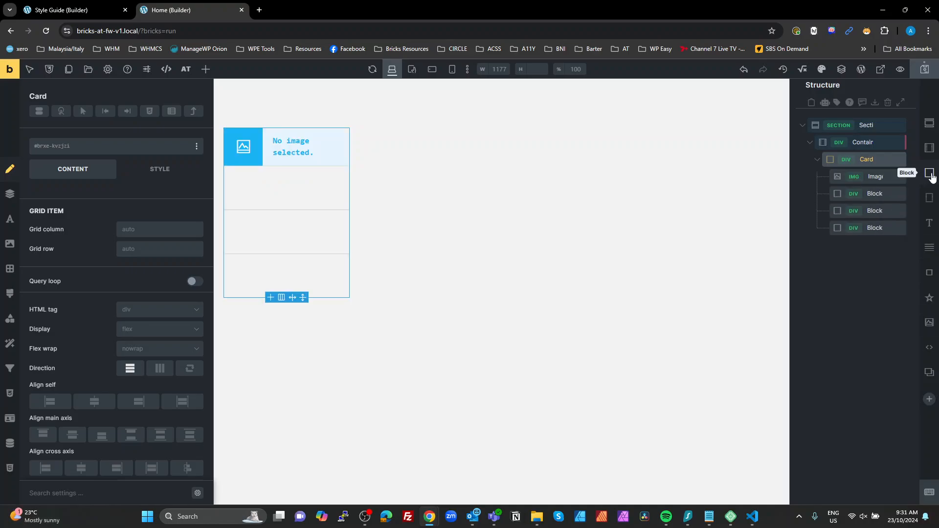
# Rename the three blocks inside the Card, in order, as Header, Body and Footer
pyautogui.doubleClick(874, 194)
pyautogui.write('Head')
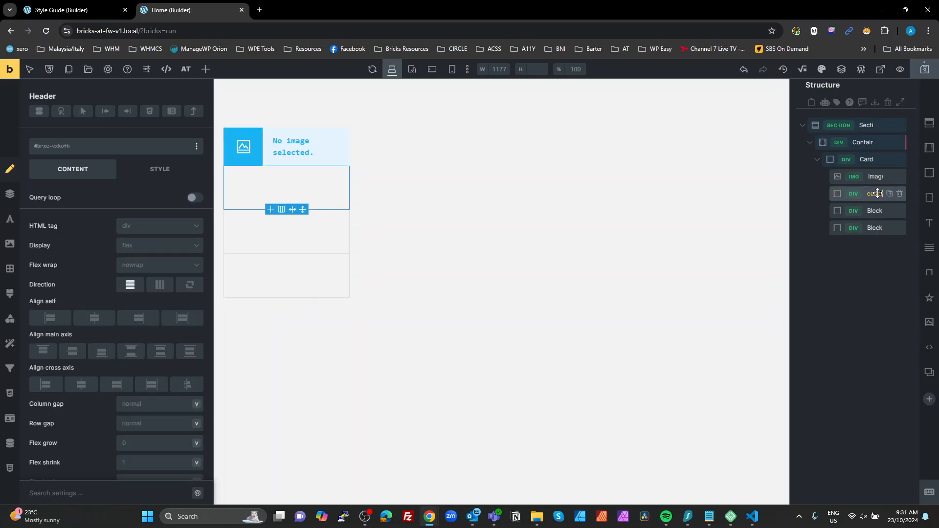
pyautogui.write('er')
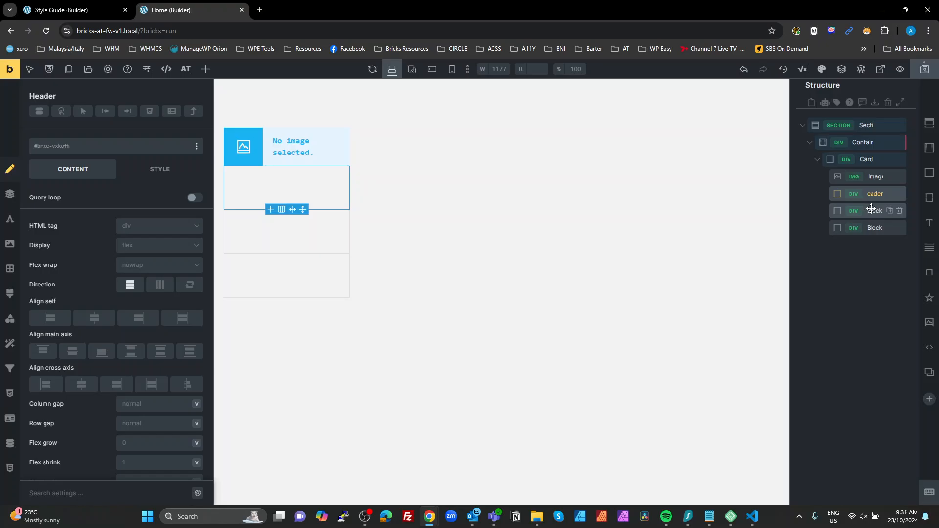
pyautogui.doubleClick(876, 210)
pyautogui.write('Body')
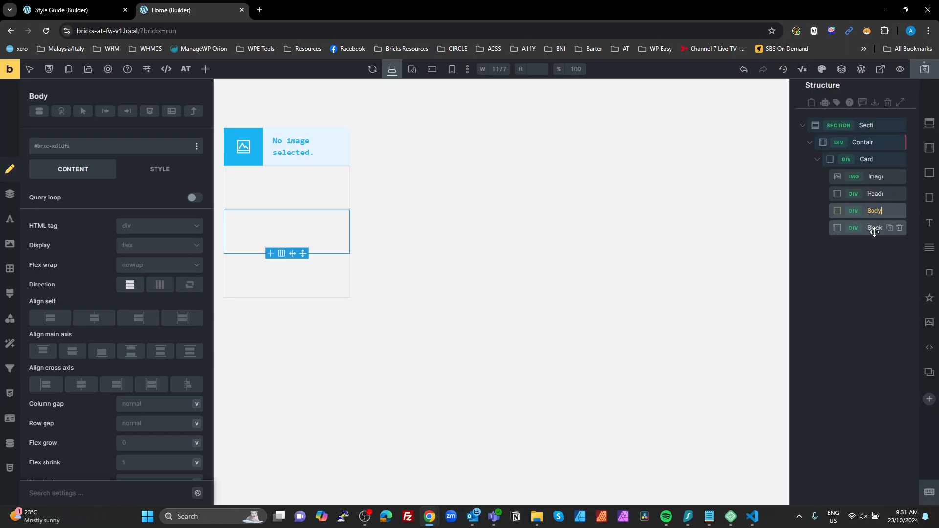
pyautogui.press('Return')
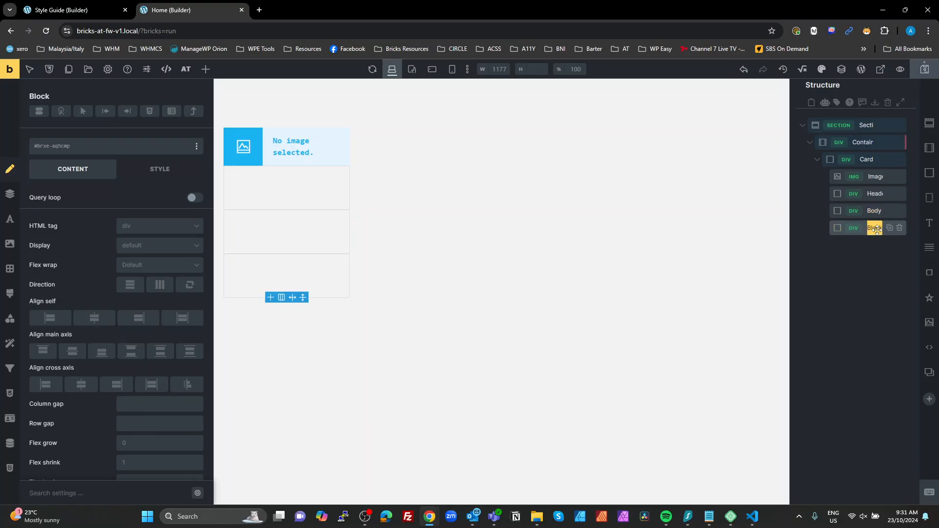
pyautogui.doubleClick(875, 228)
pyautogui.write('Footer')
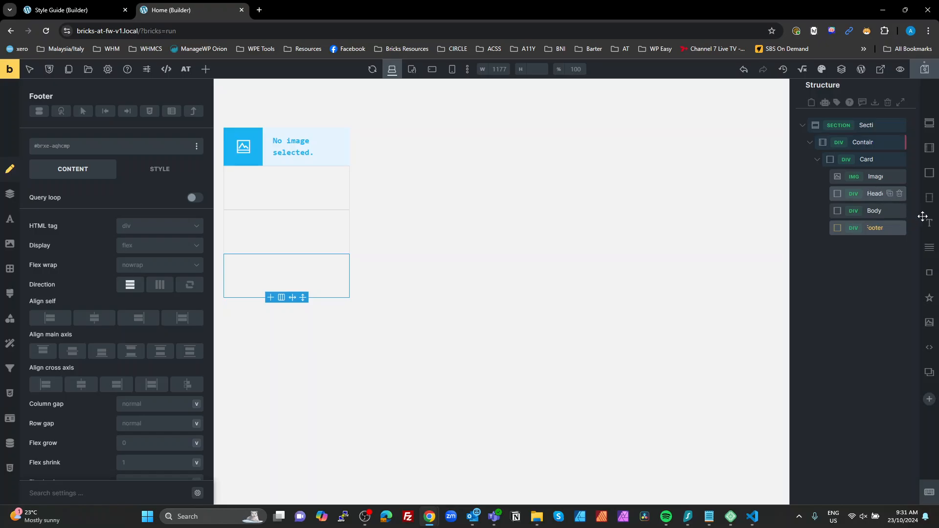
# Add a heading to the Header block and a basic text element to the Body block
pyautogui.click(872, 193)
pyautogui.click(929, 222)
pyautogui.click(873, 226)
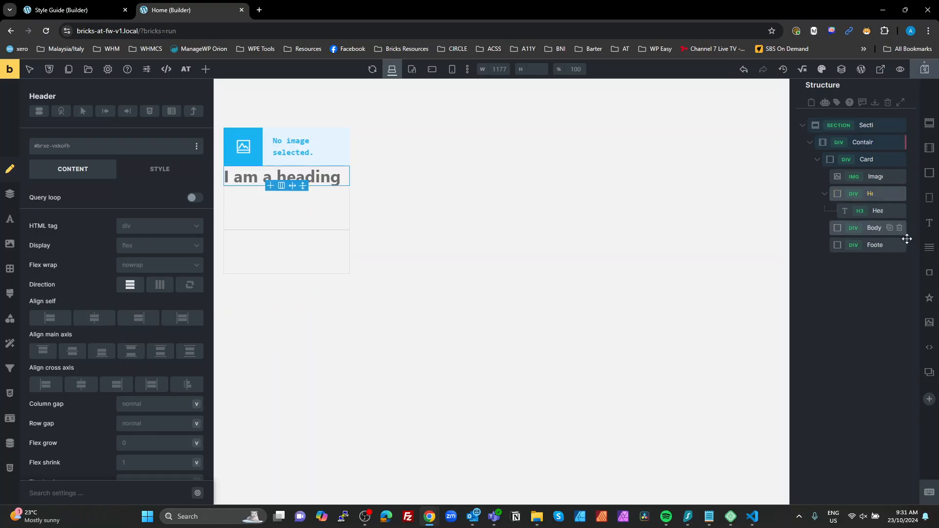
pyautogui.click(929, 248)
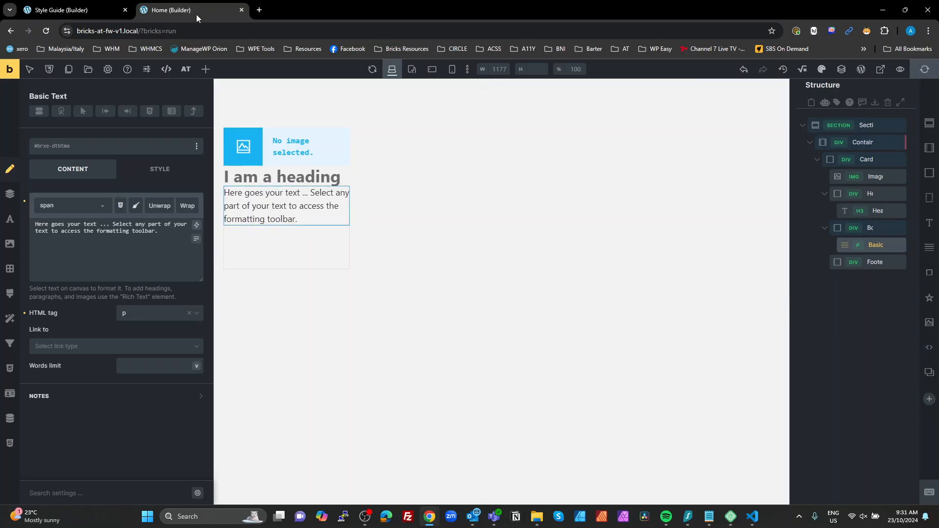
# Find the Text link element and place it inside the card's Footer block
pyautogui.click(205, 69)
pyautogui.write('link')
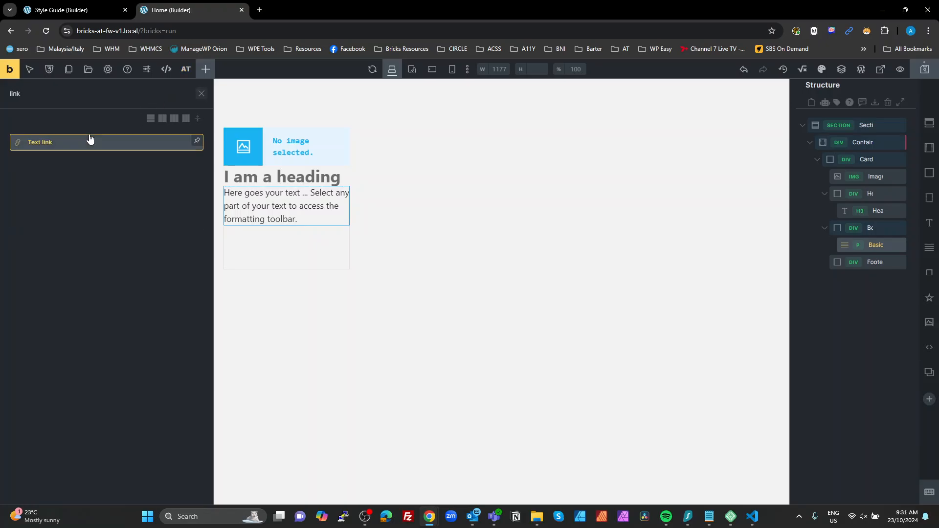
pyautogui.moveTo(110, 143); pyautogui.dragTo(807, 265)
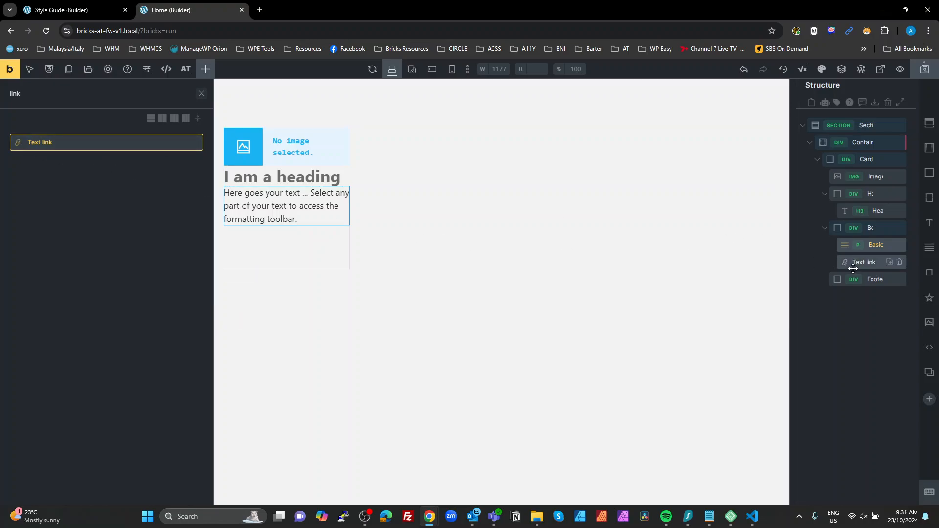
pyautogui.moveTo(863, 262); pyautogui.dragTo(857, 283)
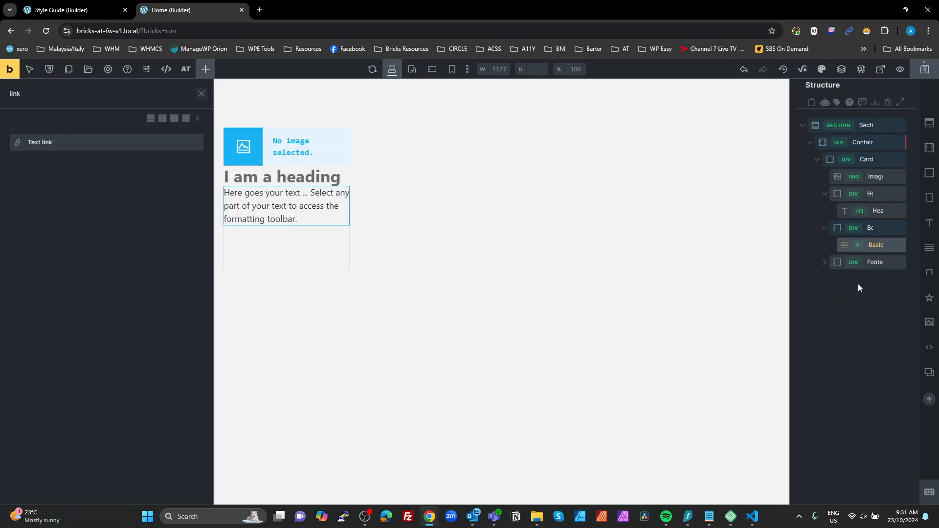
pyautogui.click(832, 268)
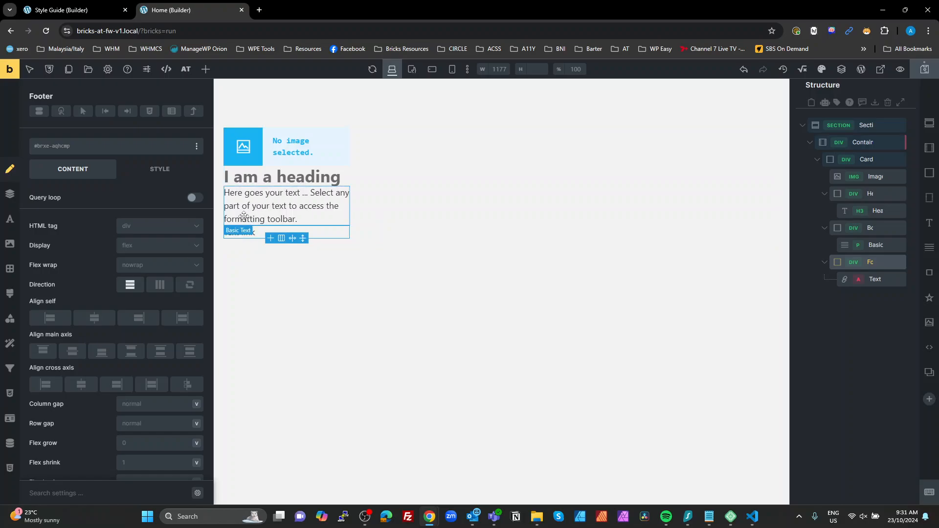
# Change the footer link's text to "Read Post" and deselect it
pyautogui.click(241, 232)
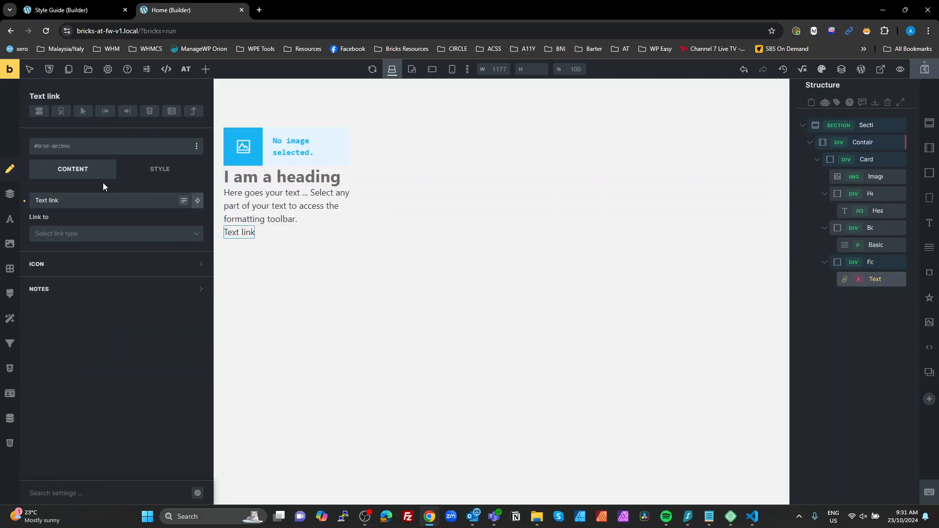
pyautogui.moveTo(88, 200); pyautogui.dragTo(2, 187)
pyautogui.write('Read')
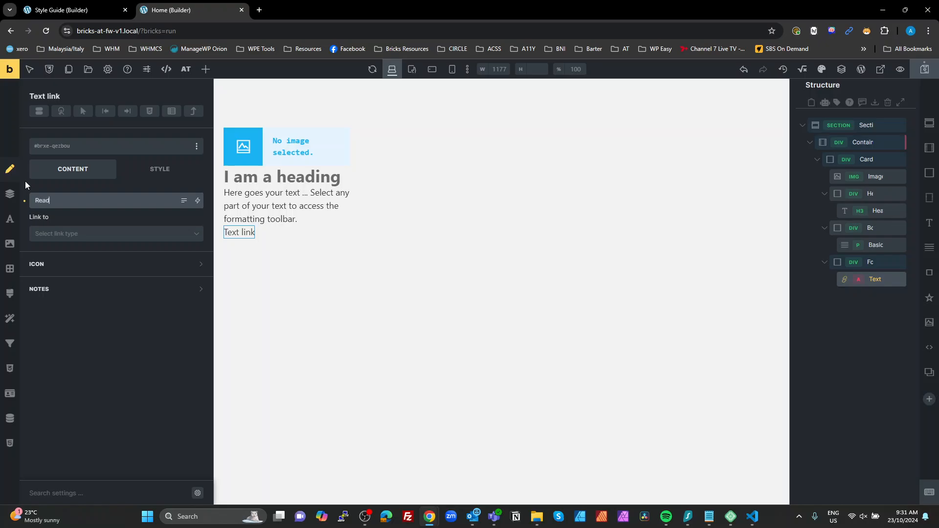
pyautogui.write(' Post')
pyautogui.click(817, 310)
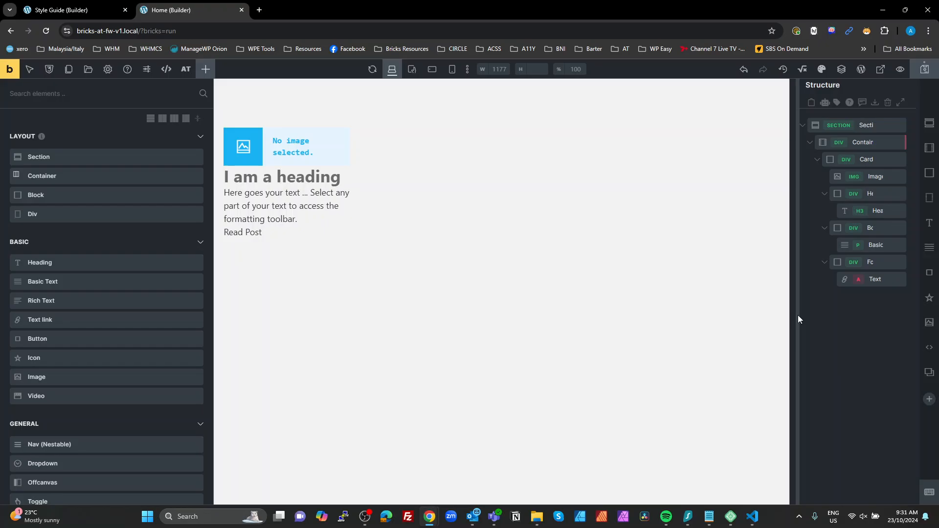
# Create classes with the basename card for the Card and all its children using the Class Converter, and allow the site clipboard access
pyautogui.moveTo(797, 319); pyautogui.dragTo(770, 315)
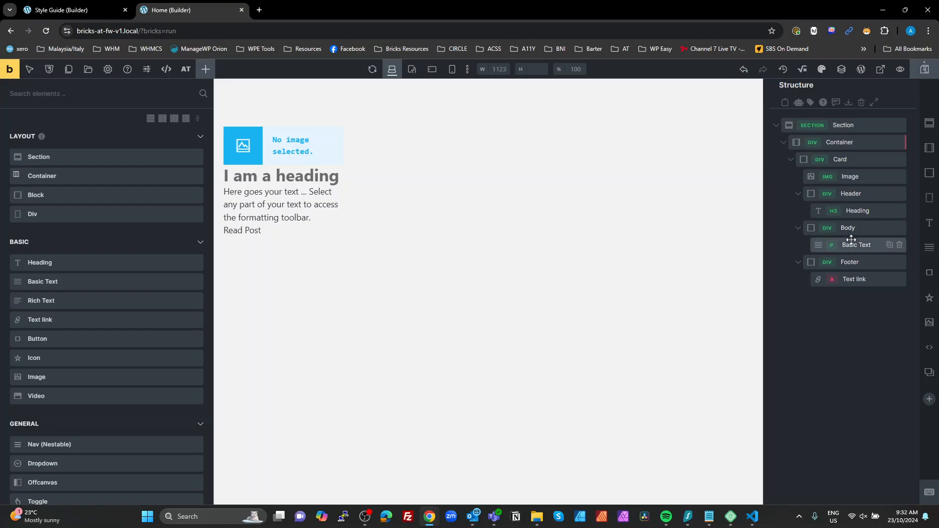
pyautogui.click(837, 159)
pyautogui.rightClick(837, 159)
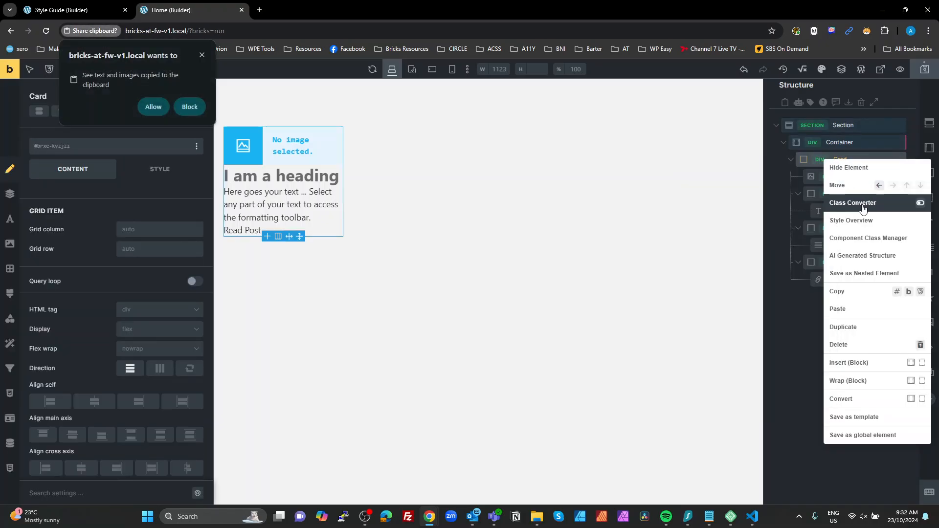
pyautogui.click(846, 203)
pyautogui.scroll(-1, 831, 415)
pyautogui.click(860, 487)
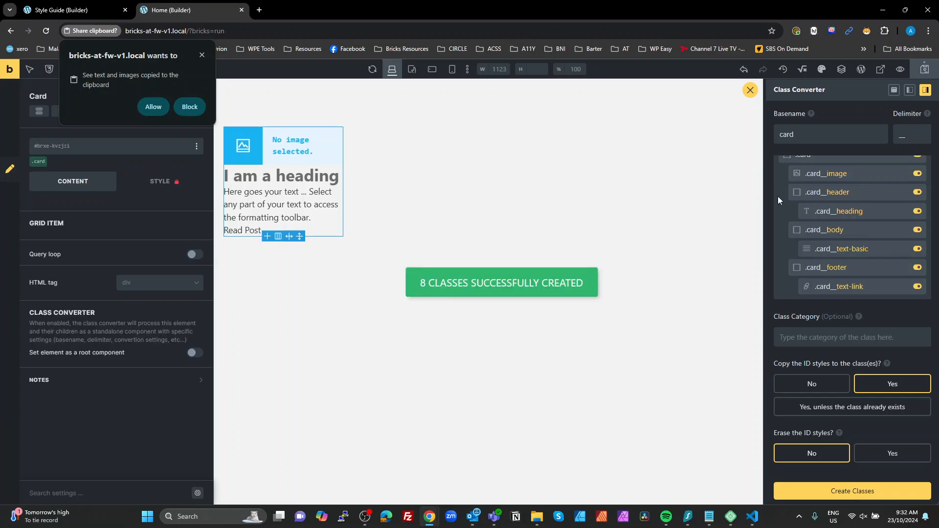
pyautogui.click(749, 91)
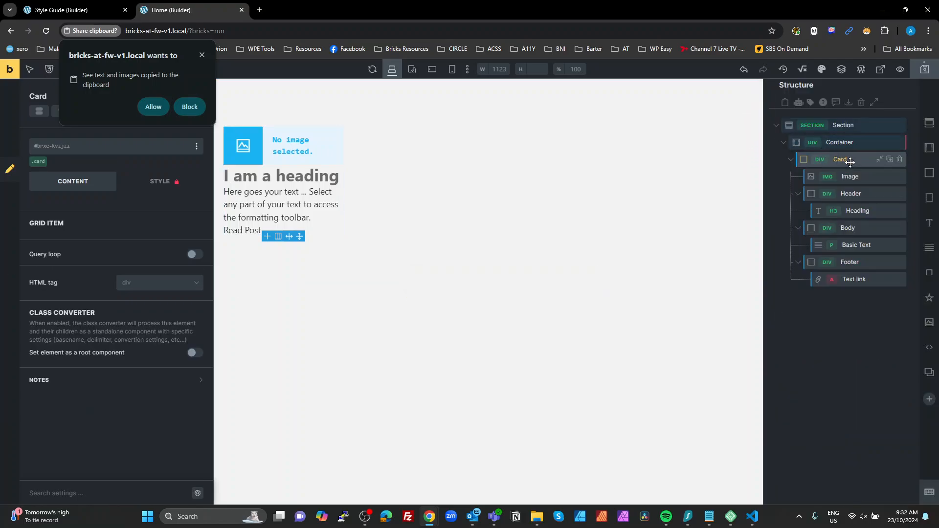
pyautogui.click(153, 107)
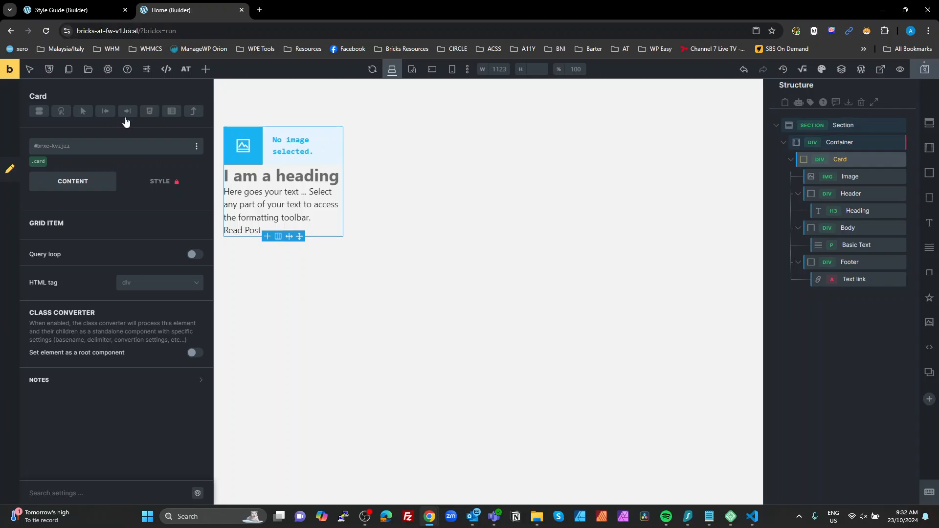
# Check the generated classes assigned to the Card, Image and Header elements
pyautogui.click(45, 163)
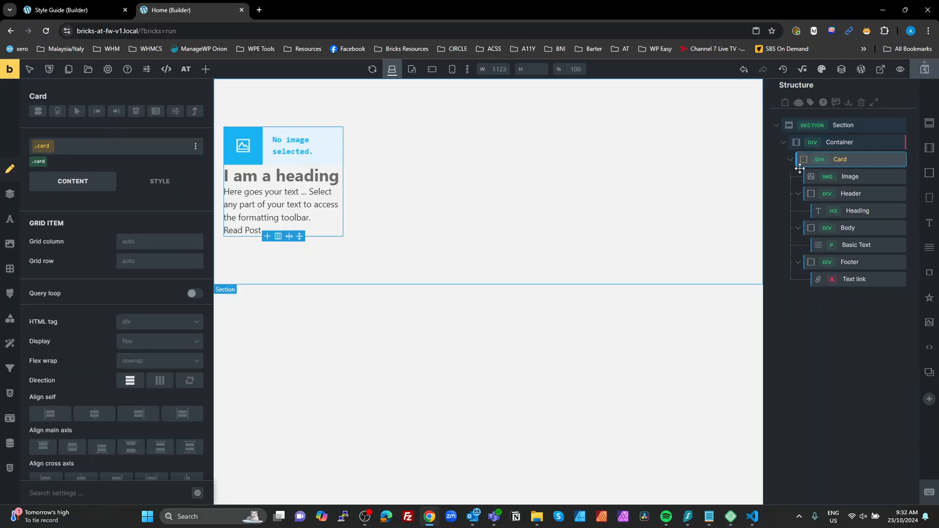
pyautogui.click(845, 180)
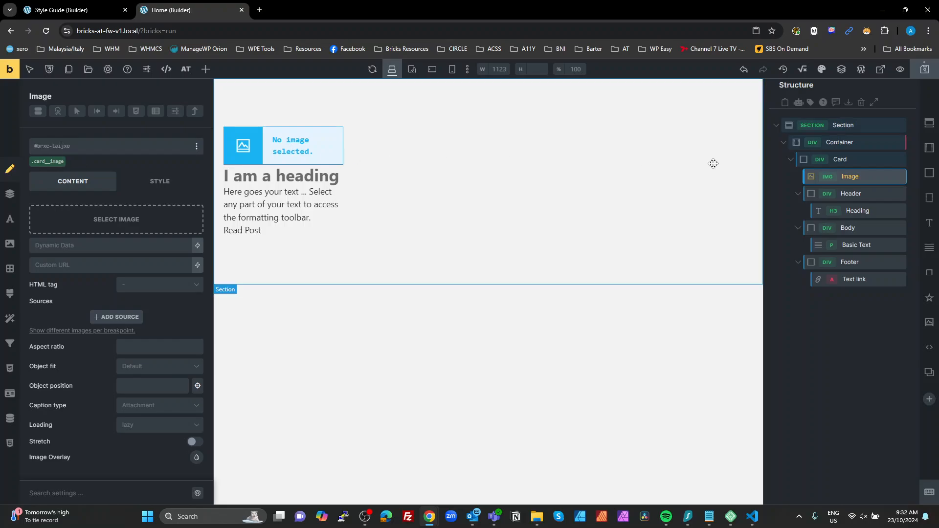
pyautogui.click(833, 193)
pyautogui.click(61, 161)
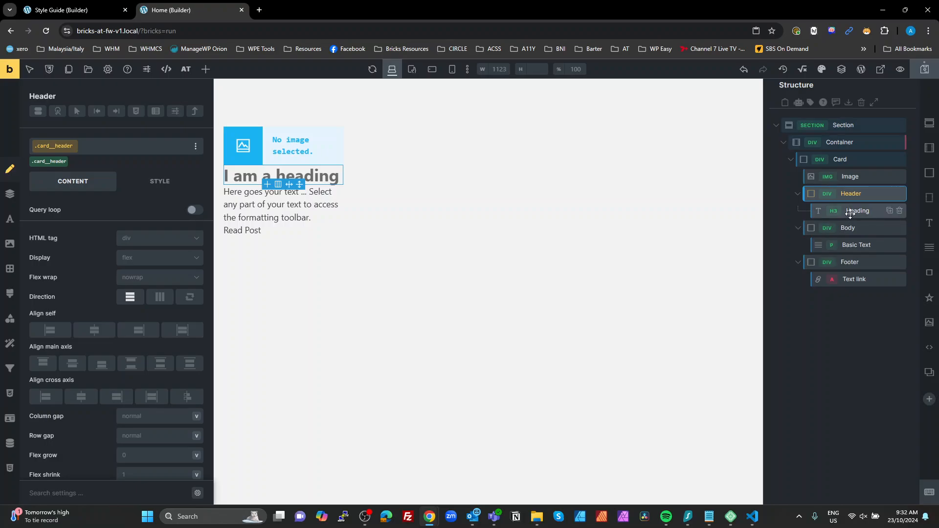
# Give the .card class a border 1 wide on all linked sides with the Solid style
pyautogui.click(840, 159)
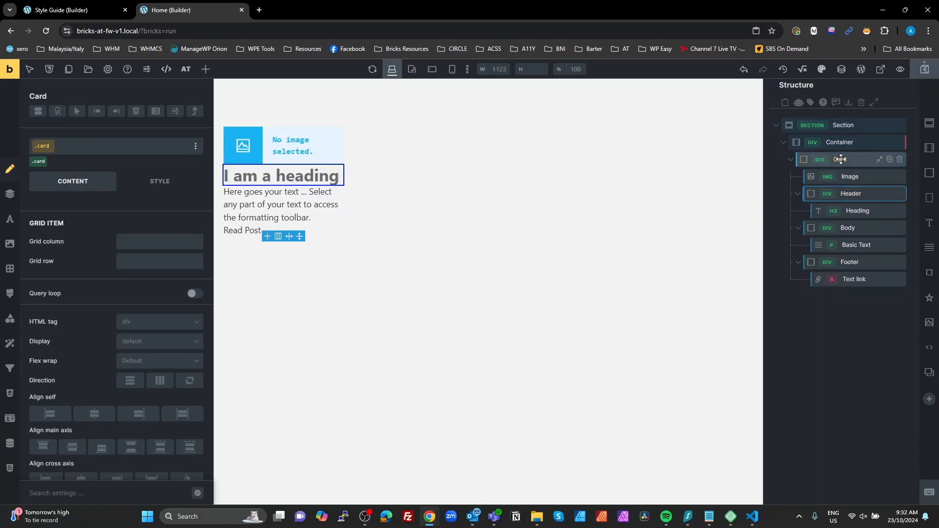
pyautogui.click(9, 275)
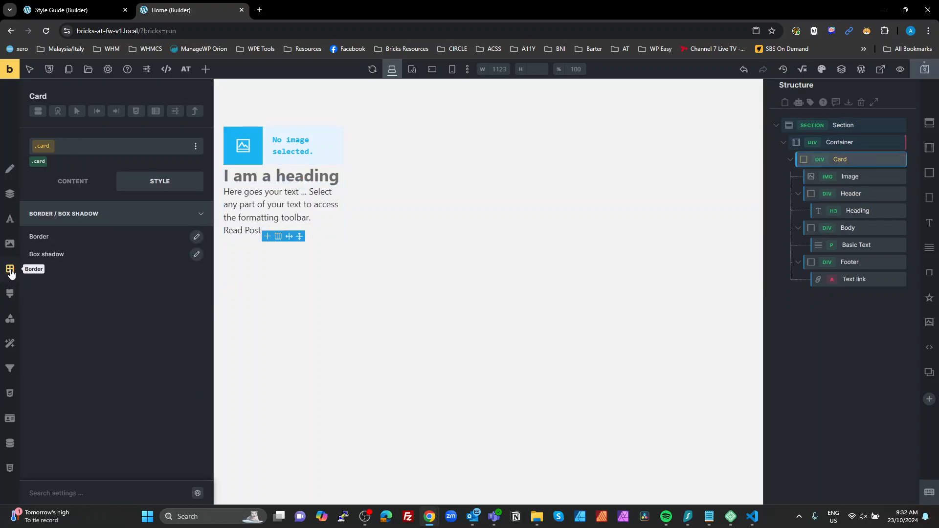
pyautogui.click(196, 238)
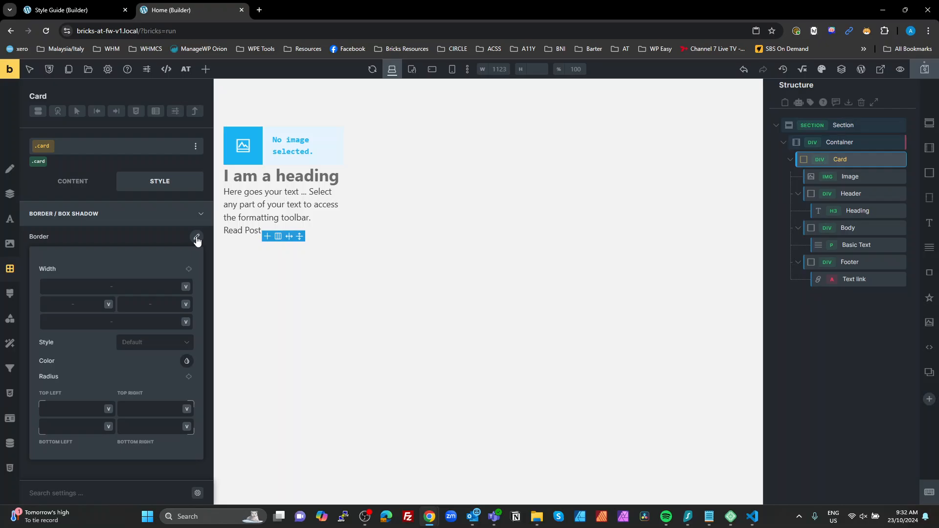
pyautogui.click(189, 269)
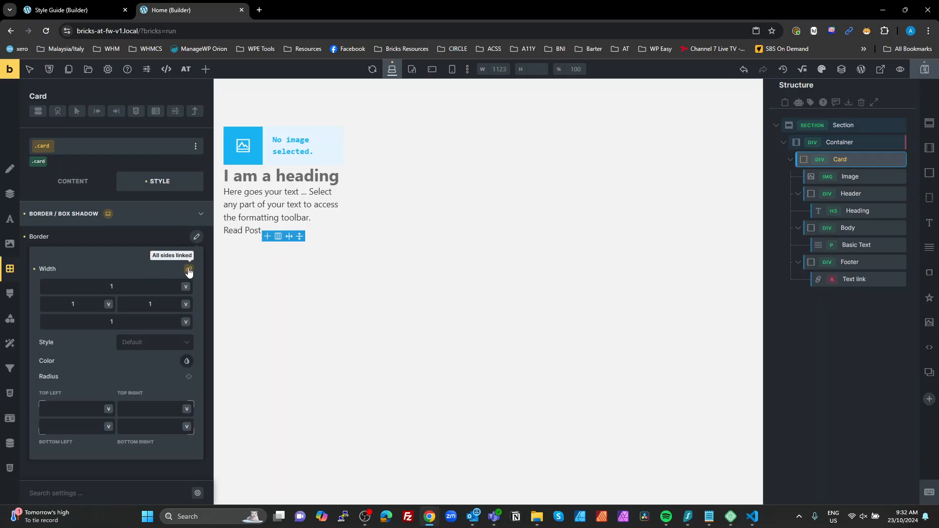
pyautogui.click(163, 345)
pyautogui.click(134, 386)
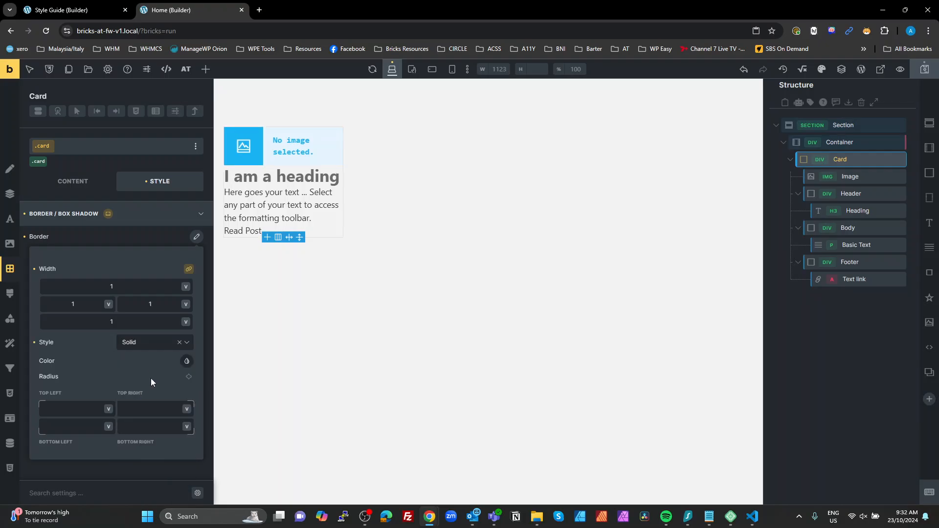
# Set the card's border color to var(--fw-black-t-5) from the WP Easy palette
pyautogui.click(188, 362)
pyautogui.scroll(-4, 173, 386)
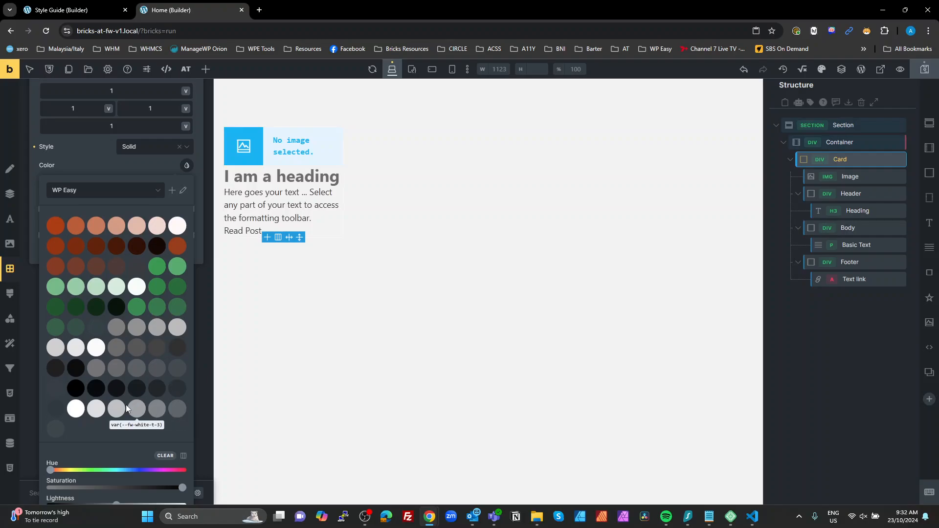
pyautogui.click(177, 409)
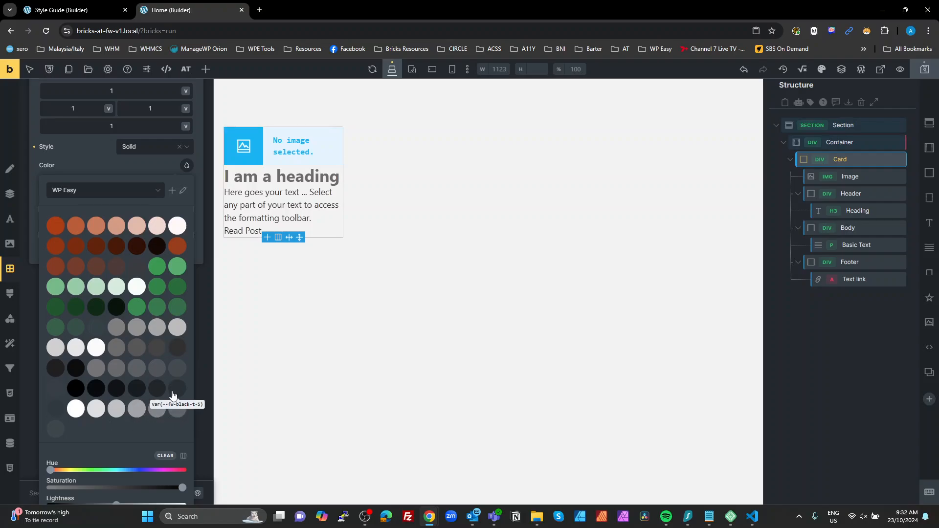
pyautogui.click(173, 391)
pyautogui.click(84, 162)
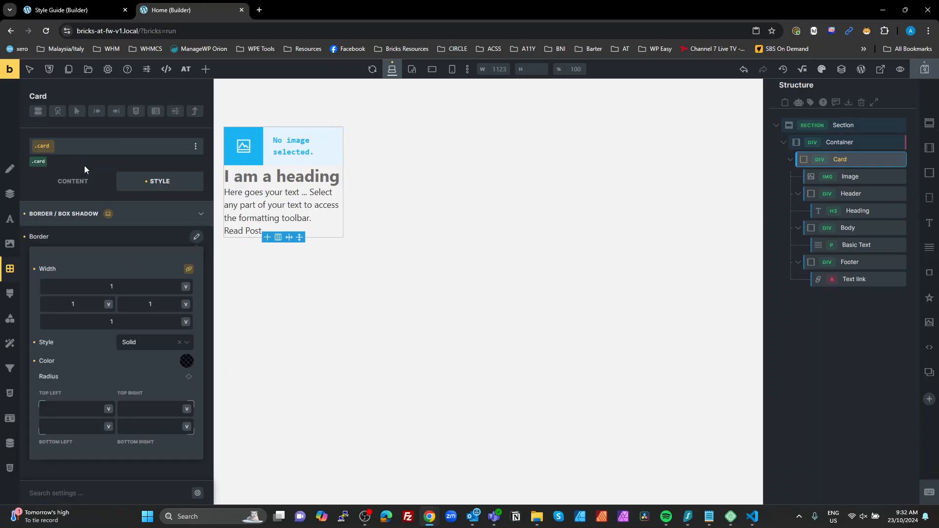
# Link all corners of the card's border radius and apply the framework's radius variable to them
pyautogui.click(85, 410)
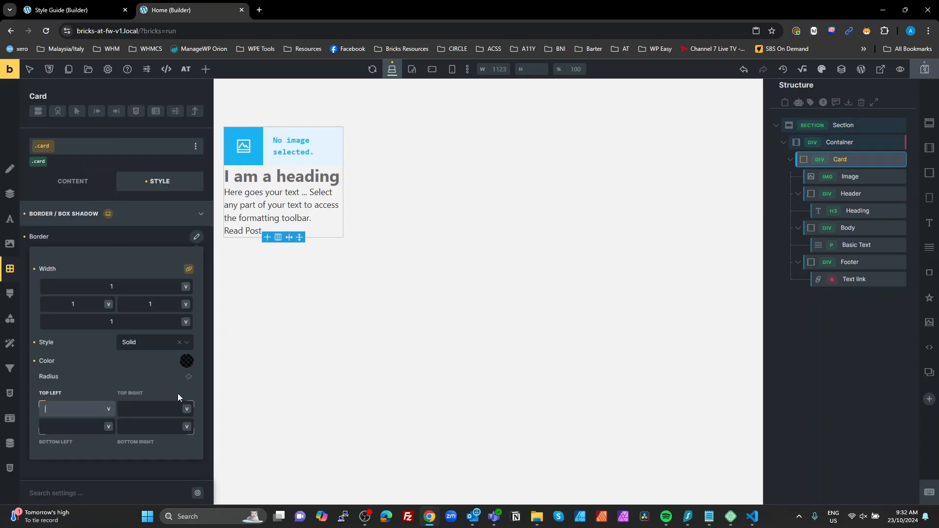
pyautogui.click(189, 376)
pyautogui.click(77, 408)
pyautogui.write('radius)')
pyautogui.click(71, 451)
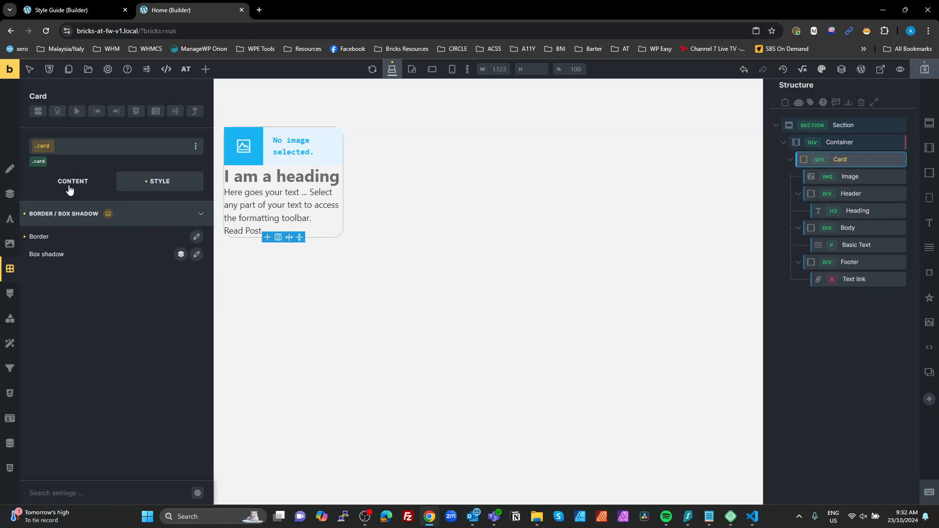
# Set the card's overflow to hidden in its layout settings
pyautogui.click(125, 213)
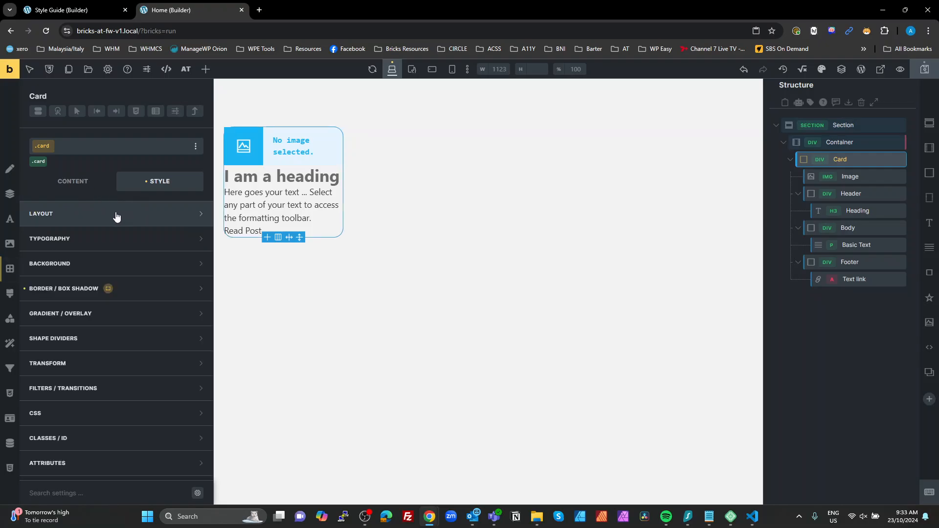
pyautogui.click(115, 214)
pyautogui.scroll(-7, 173, 324)
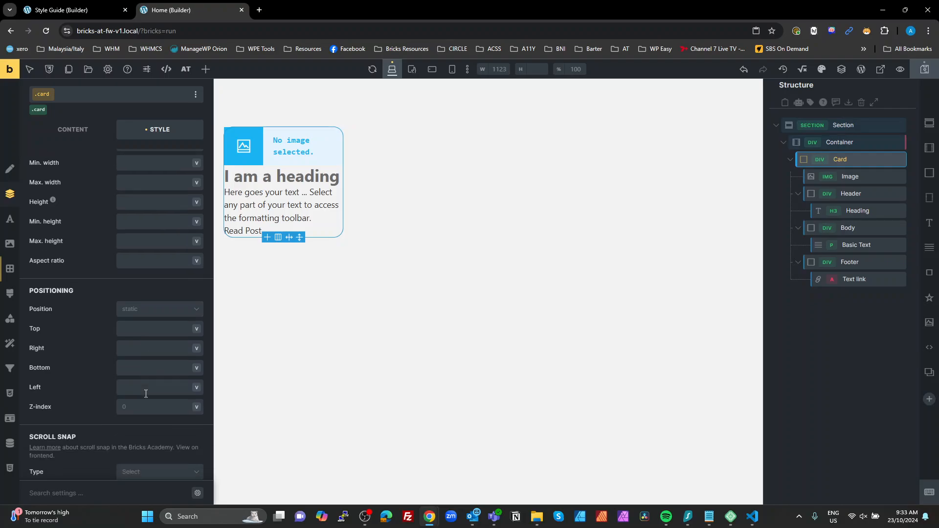
pyautogui.scroll(-1, 146, 394)
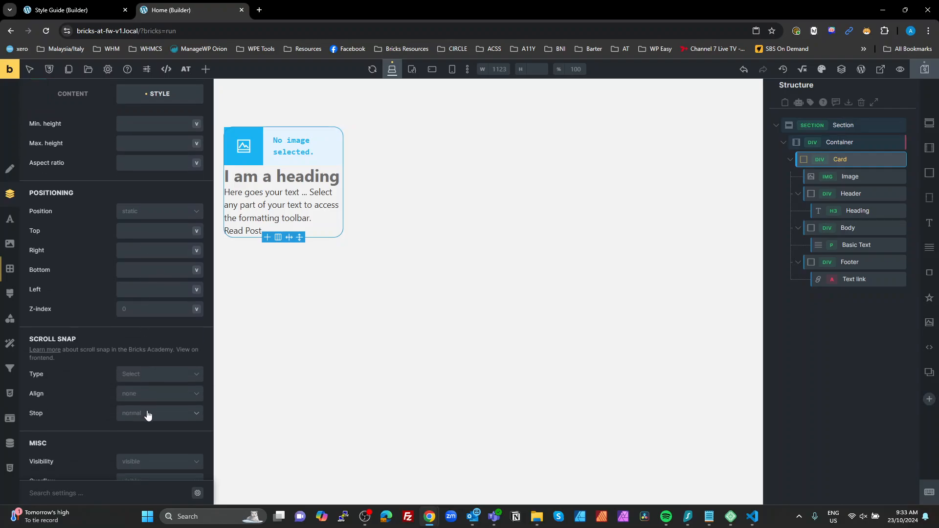
pyautogui.scroll(-5, 147, 413)
pyautogui.click(137, 371)
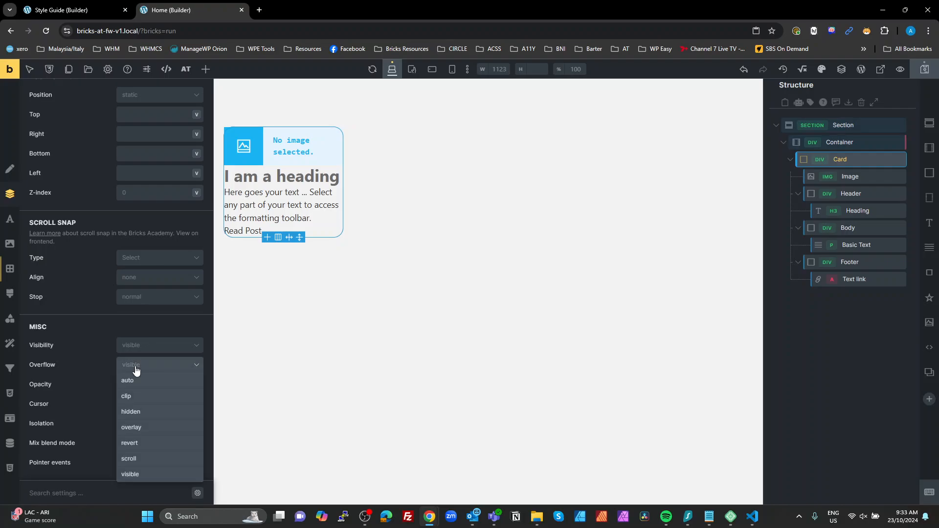
pyautogui.click(132, 412)
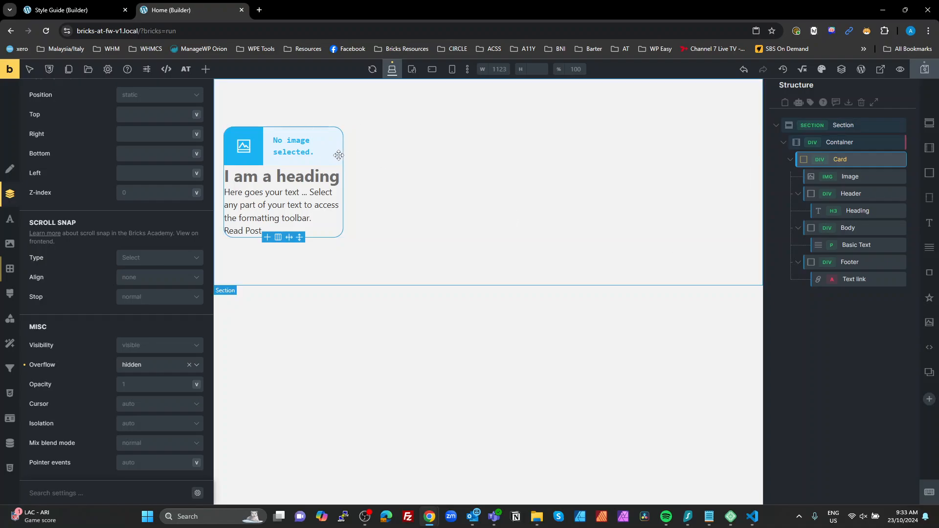
# Set the font size of the card heading's .card__heading class to var(--fw-text--l)
pyautogui.click(289, 176)
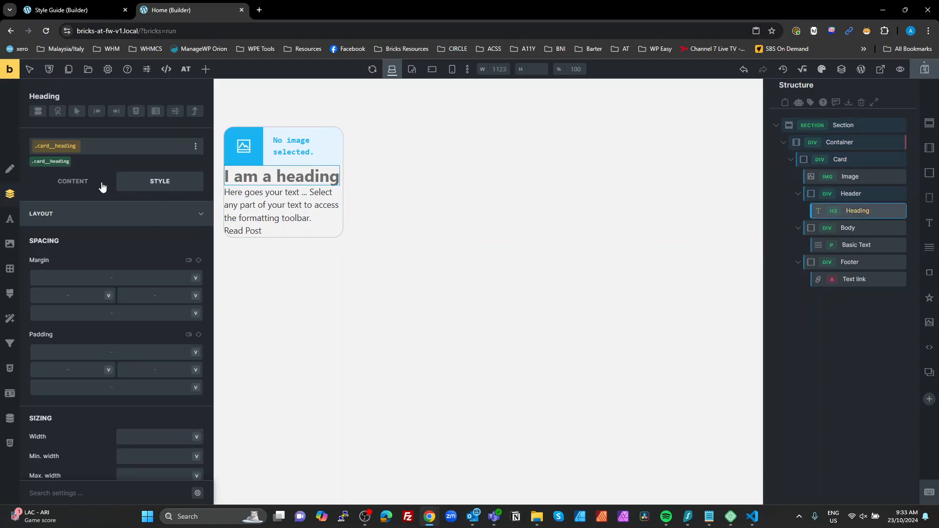
pyautogui.click(10, 220)
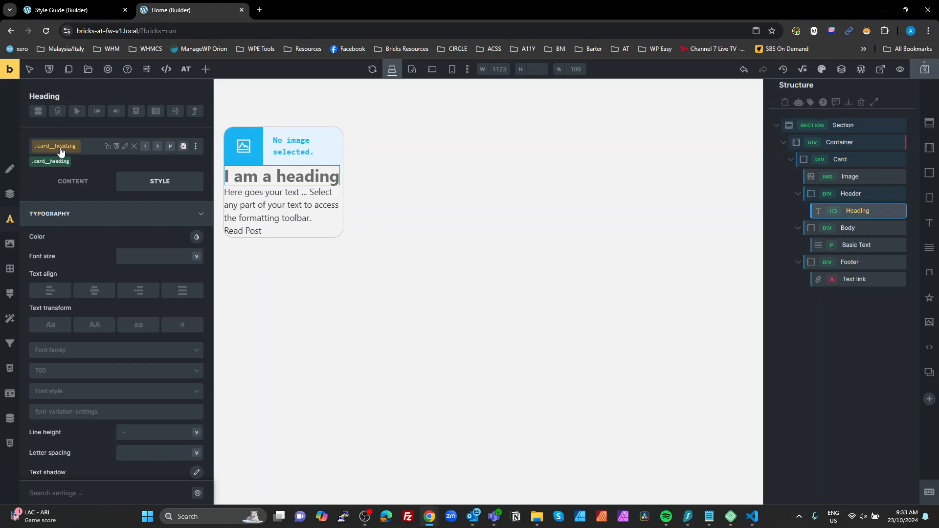
pyautogui.click(117, 254)
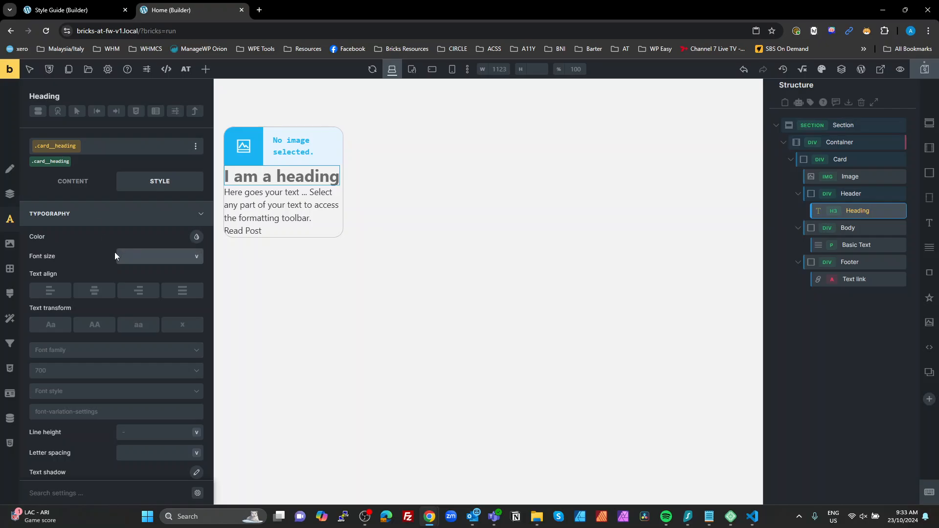
pyautogui.write('text-l')
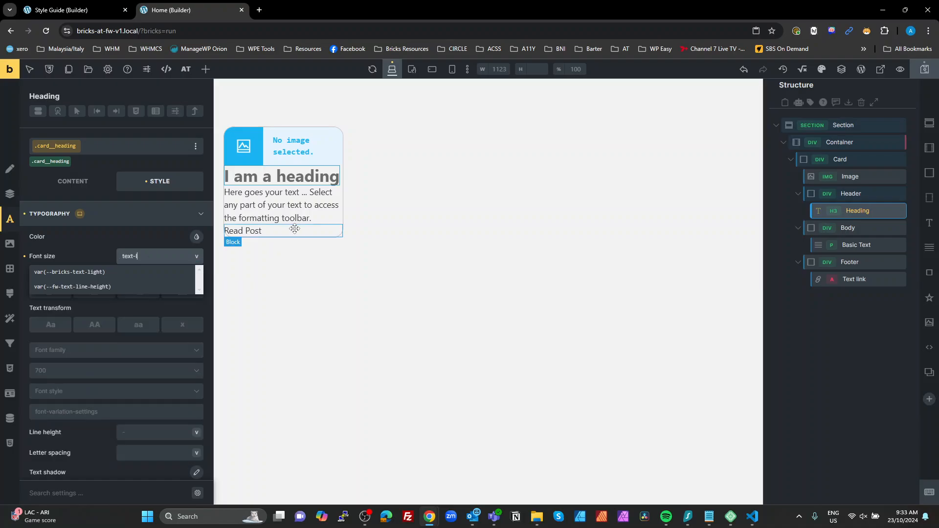
pyautogui.press('BackSpace')
pyautogui.press('BackSpace')
pyautogui.press('BackSpace')
pyautogui.press('BackSpace')
pyautogui.press('BackSpace')
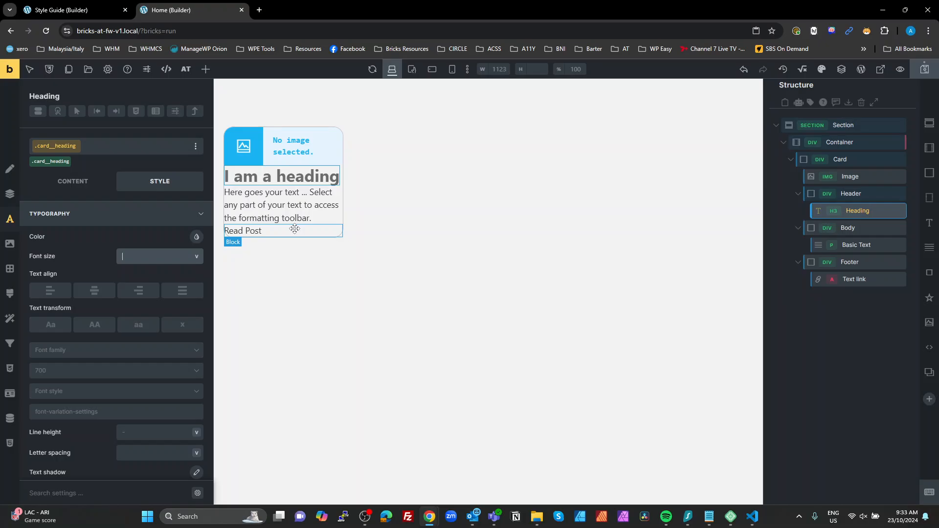
pyautogui.write('text--l)')
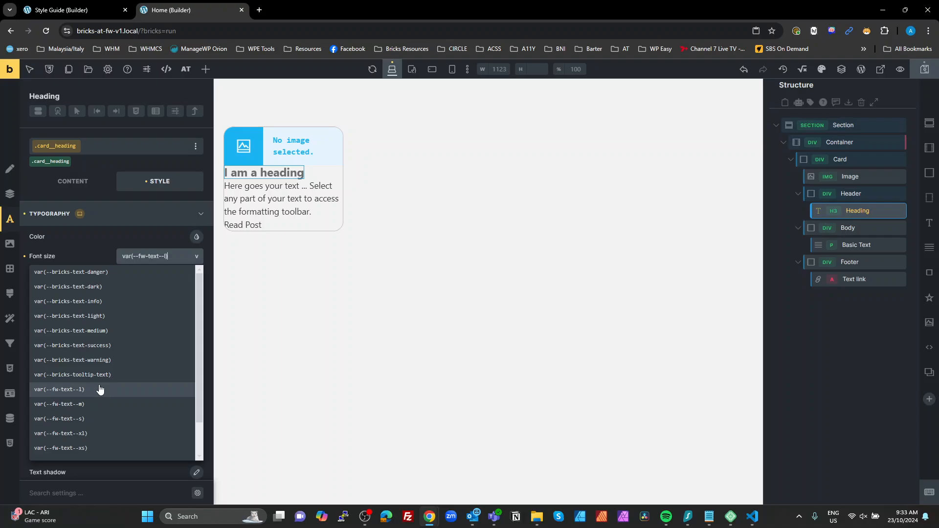
pyautogui.click(101, 389)
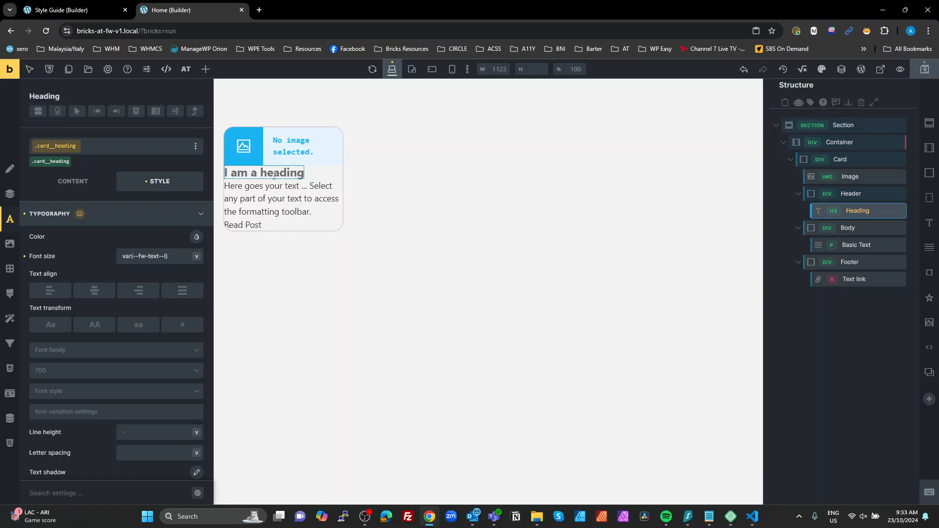
# Set the padding on all sides of the card's Header block to var(--fw-space--s)
pyautogui.click(850, 195)
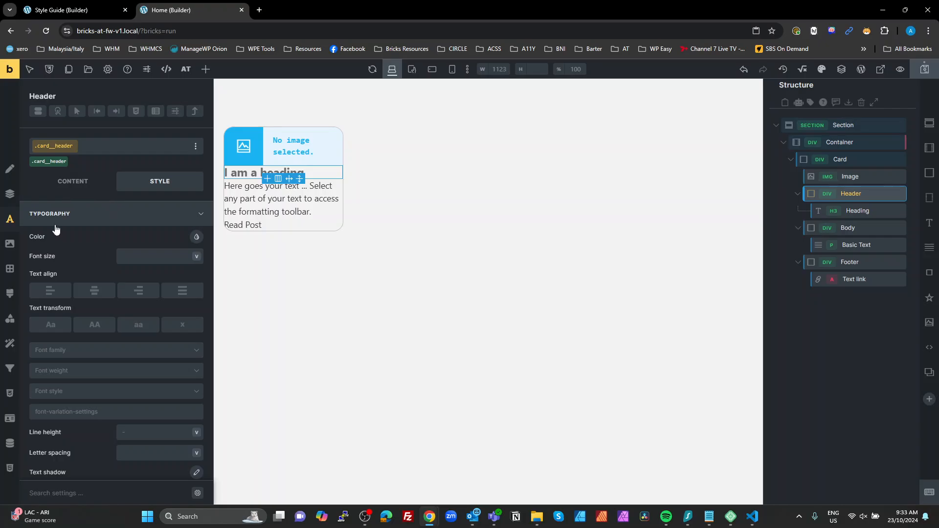
pyautogui.click(9, 194)
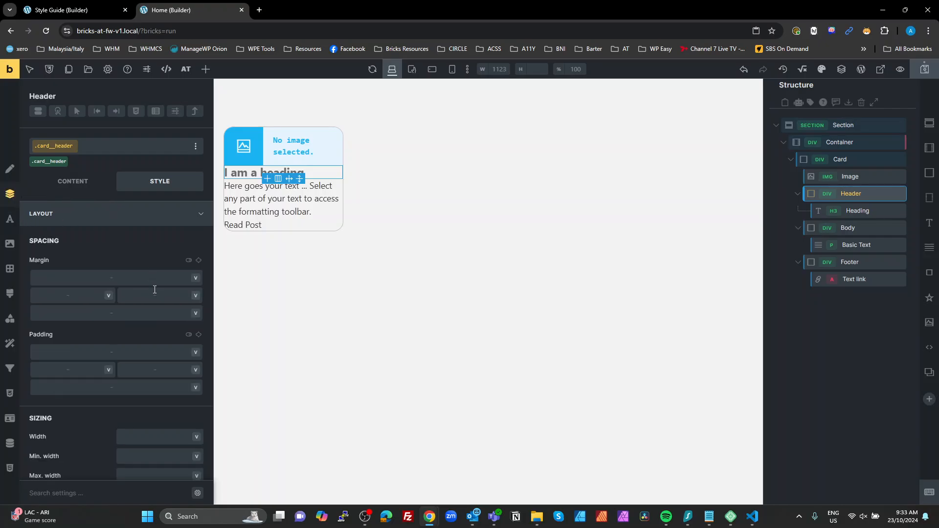
pyautogui.click(160, 350)
pyautogui.click(199, 336)
pyautogui.click(147, 349)
pyautogui.write('space--m)')
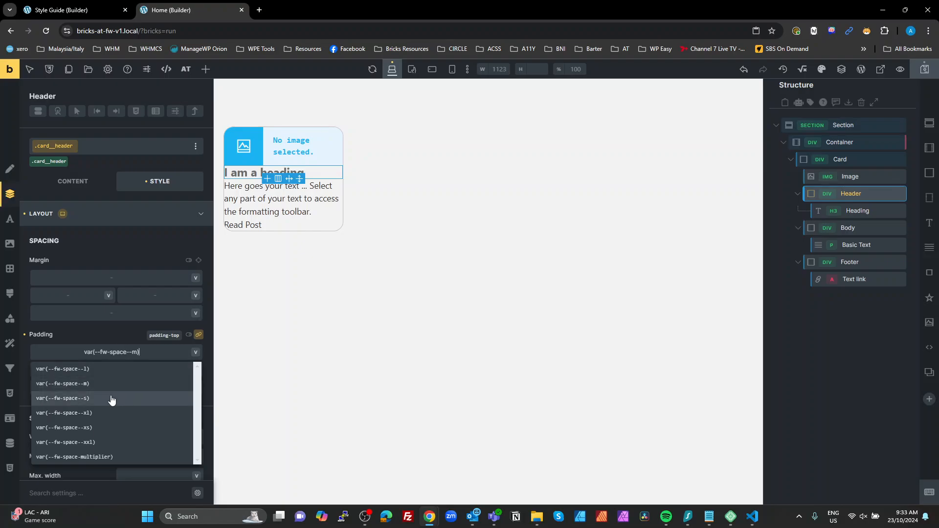
pyautogui.click(111, 397)
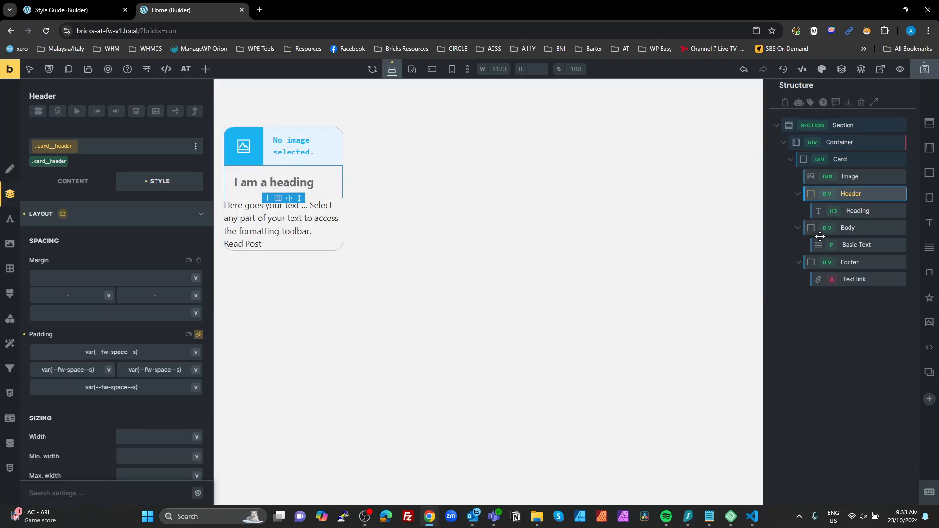
# Set the padding on all sides of the card's Footer block to var(--fw-space--s)
pyautogui.click(849, 261)
pyautogui.click(155, 350)
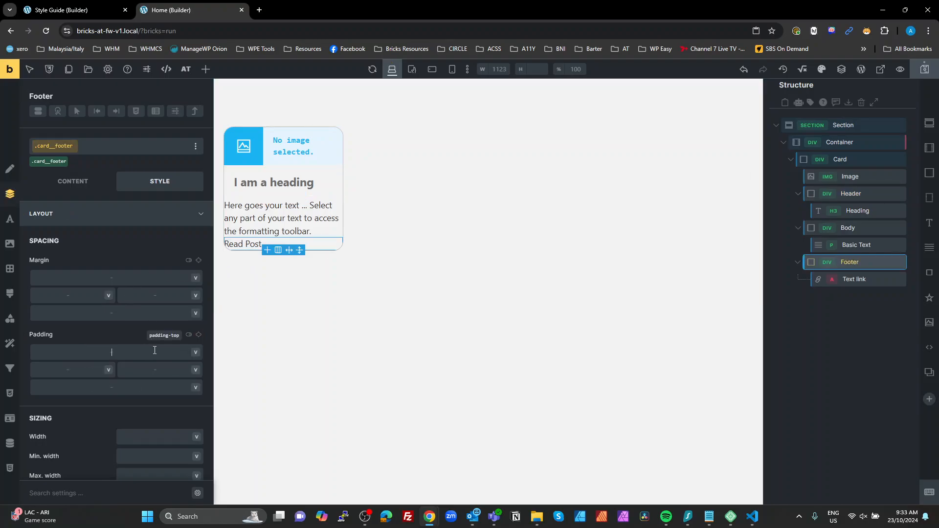
pyautogui.click(199, 335)
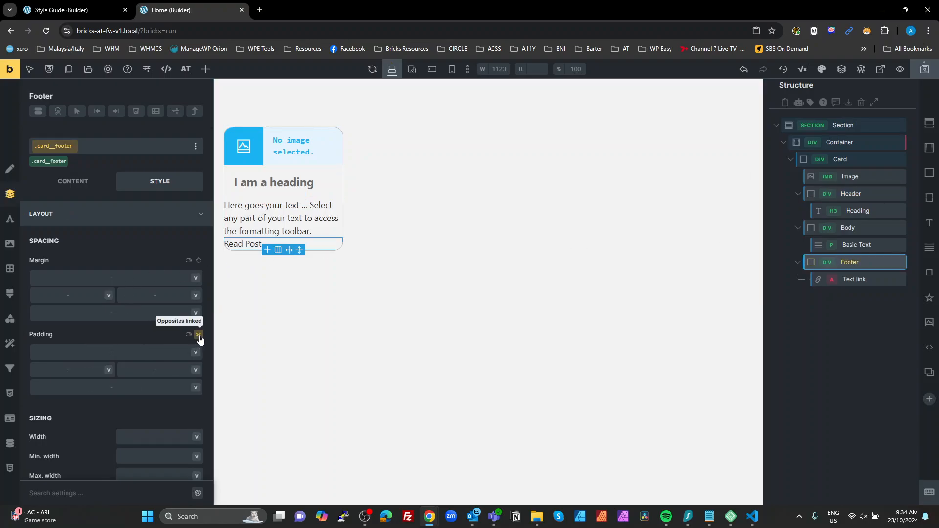
pyautogui.click(148, 350)
pyautogui.write('space--s)')
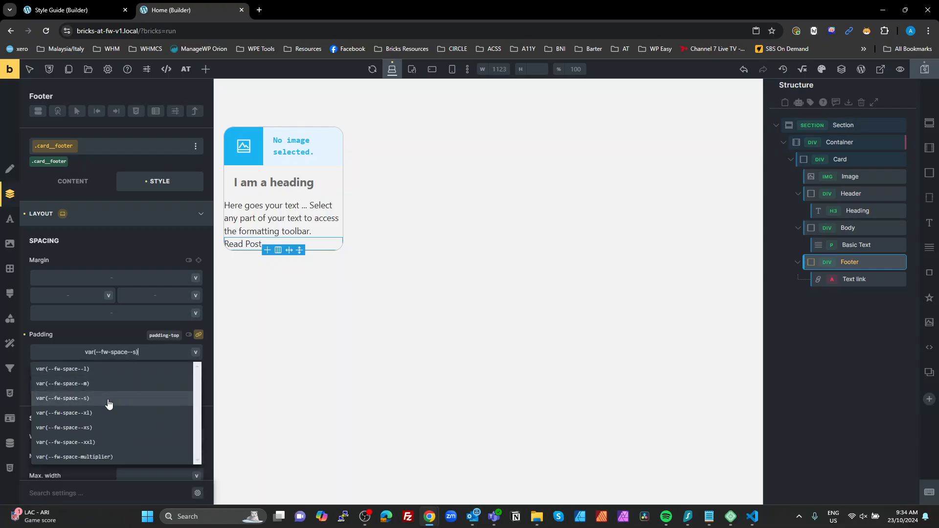
pyautogui.click(108, 398)
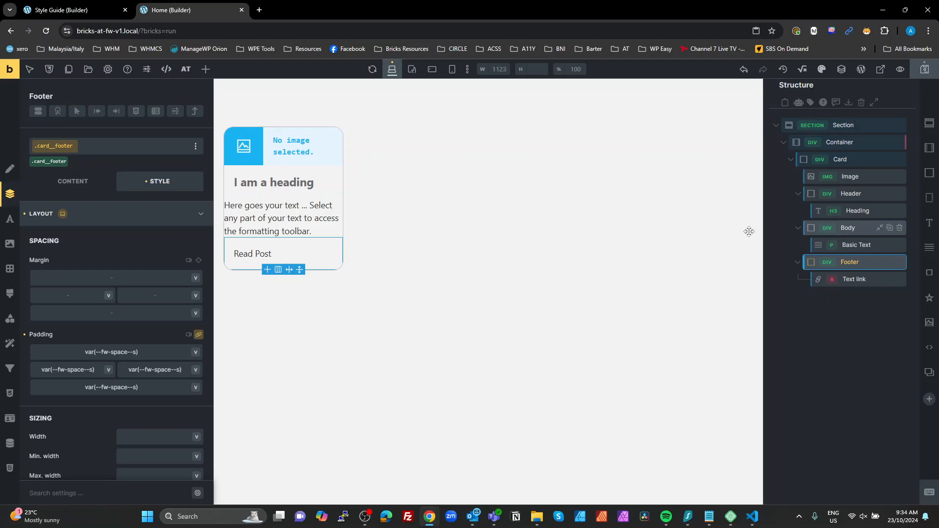
# Set the padding on all sides of the card's Body block to var(--fw-space--s)
pyautogui.click(237, 218)
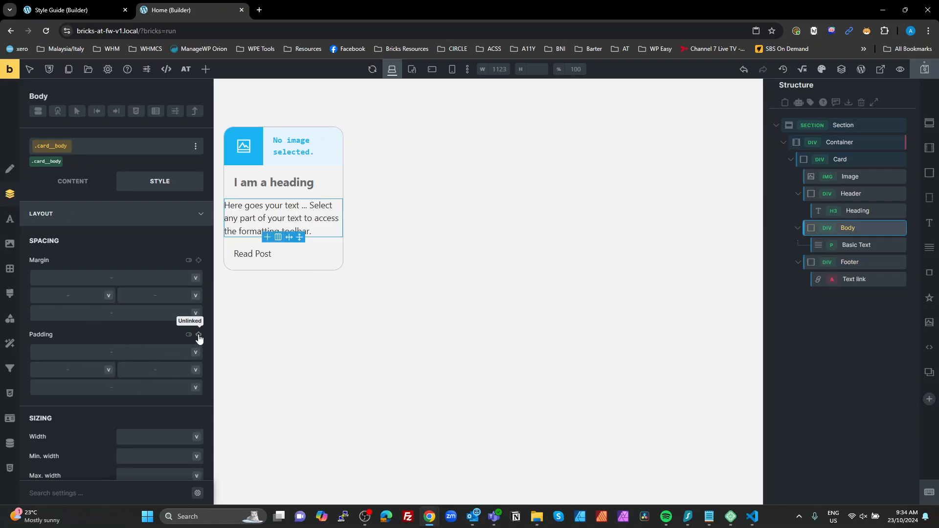
pyautogui.click(199, 335)
pyautogui.click(143, 355)
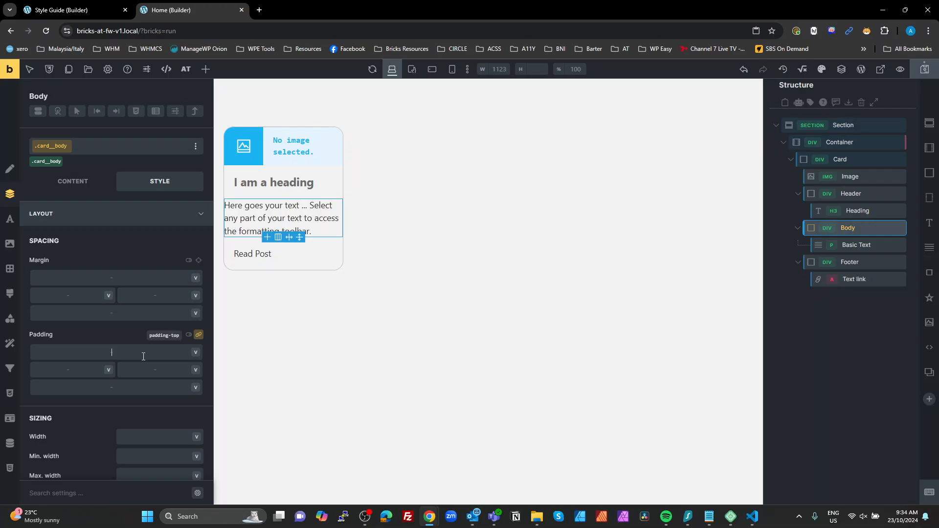
pyautogui.write('var(--fw-space--l')
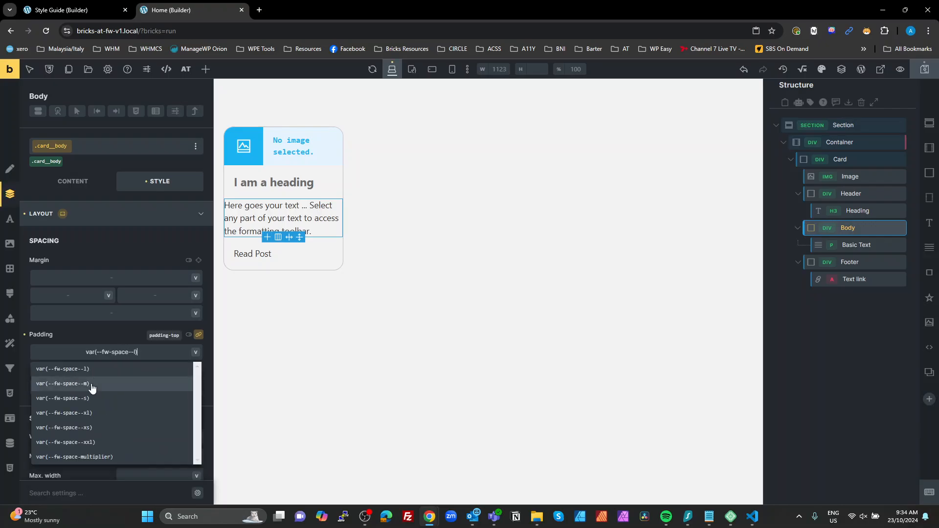
pyautogui.click(90, 399)
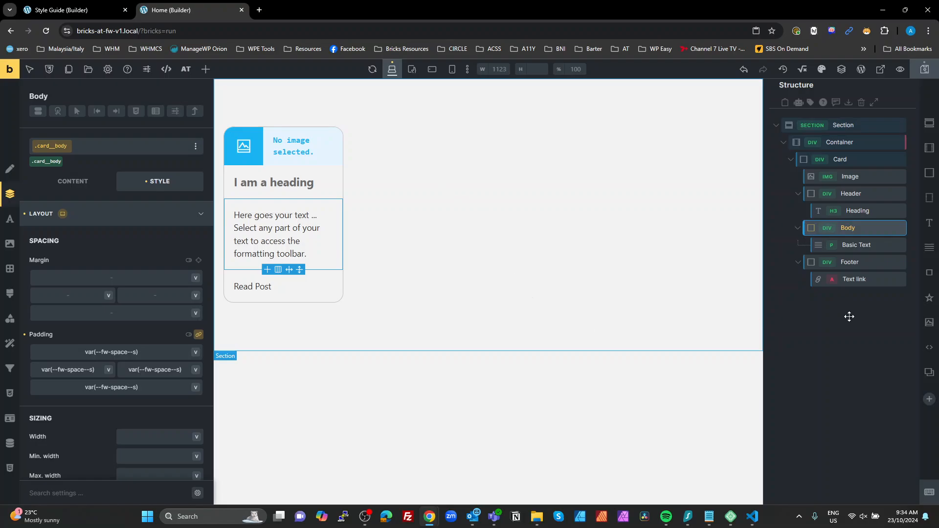
# Set the background color of the card's Footer block to a dark brown primary shade from the WP Easy palette
pyautogui.click(849, 262)
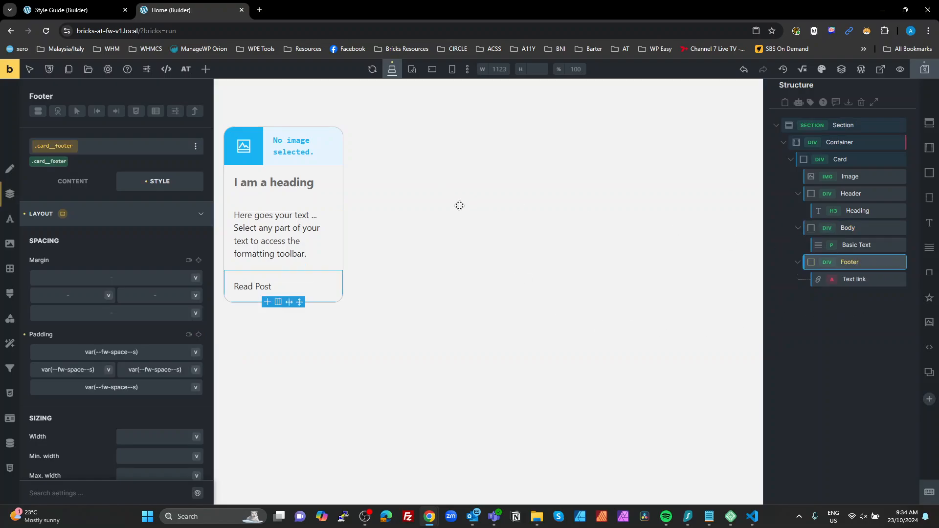
pyautogui.click(95, 223)
pyautogui.click(97, 261)
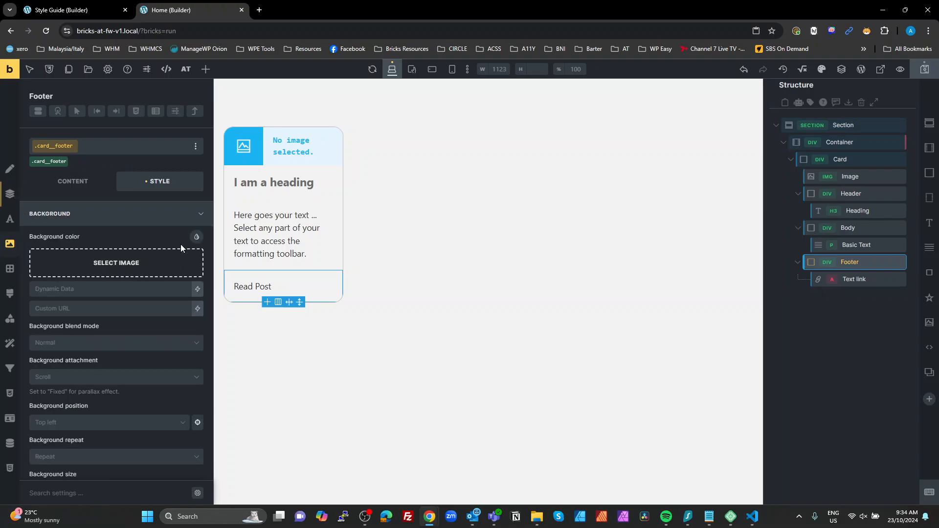
pyautogui.click(196, 236)
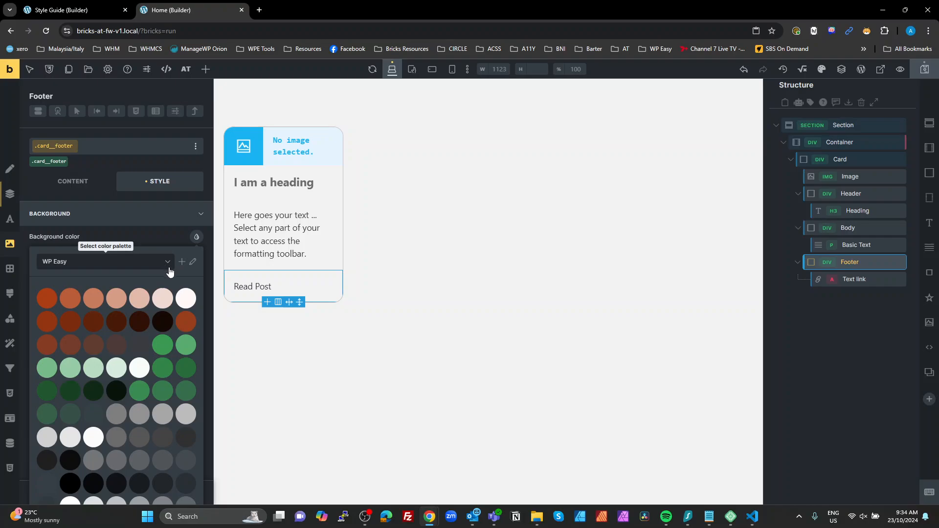
pyautogui.scroll(-1, 170, 272)
pyautogui.click(48, 250)
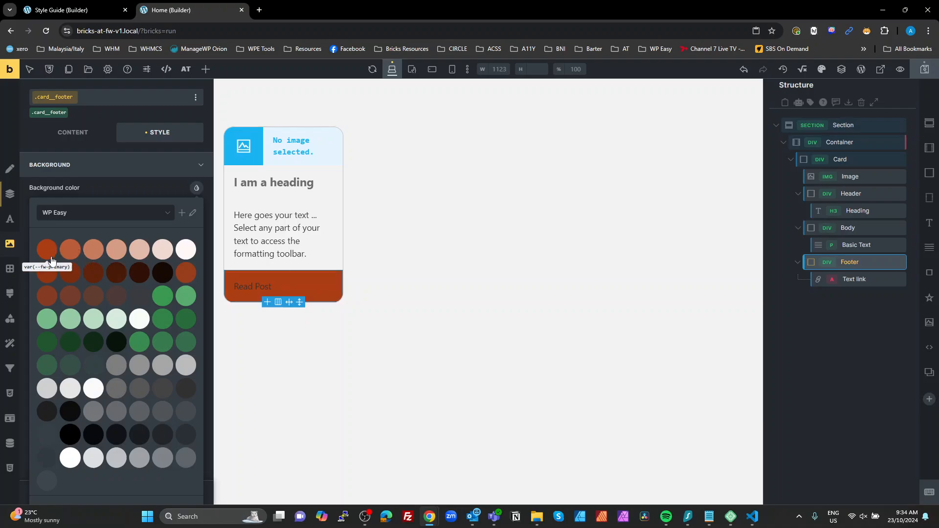
pyautogui.click(115, 276)
# Set the text color of the card's Footer block to the pale pink primary tint from the WP Easy palette
pyautogui.click(98, 171)
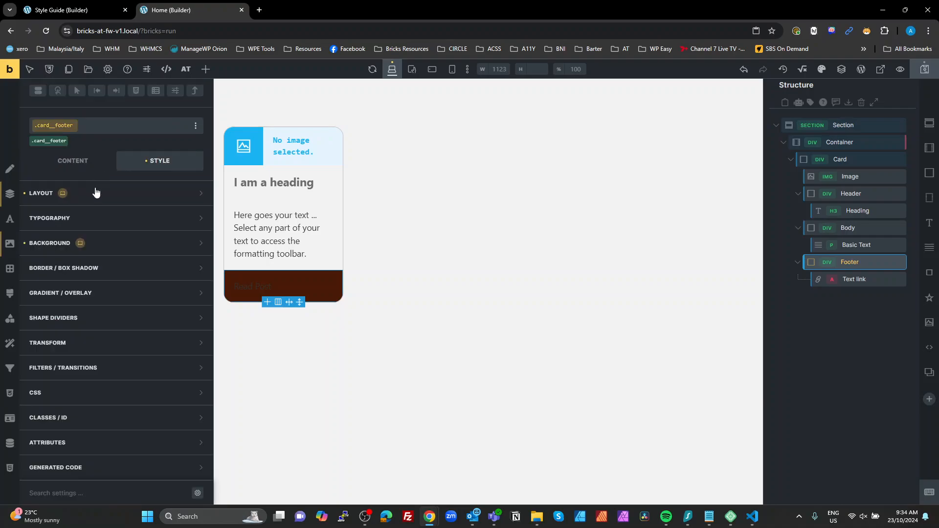
pyautogui.click(107, 225)
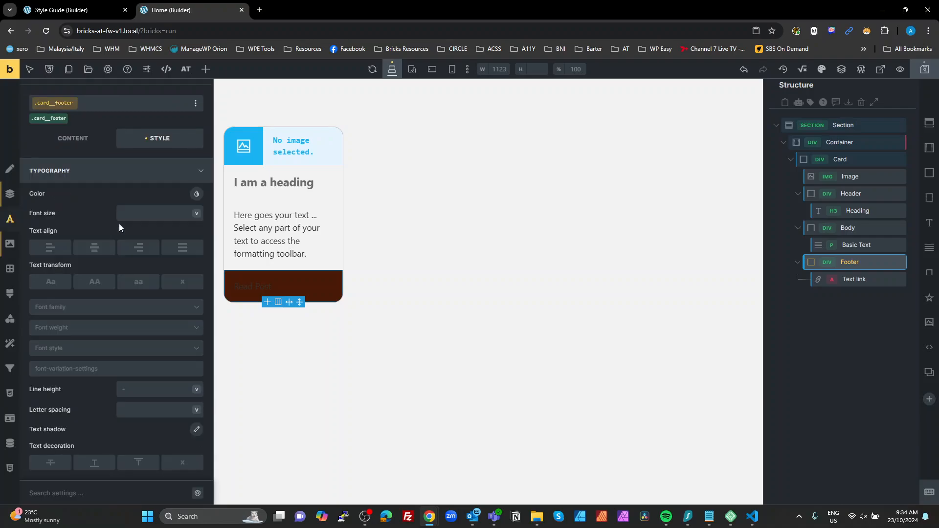
pyautogui.click(196, 194)
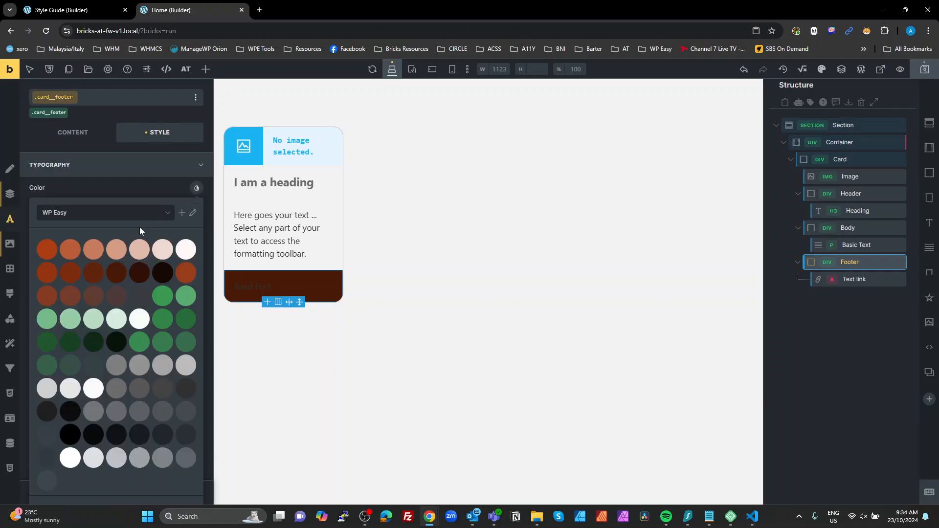
pyautogui.click(167, 252)
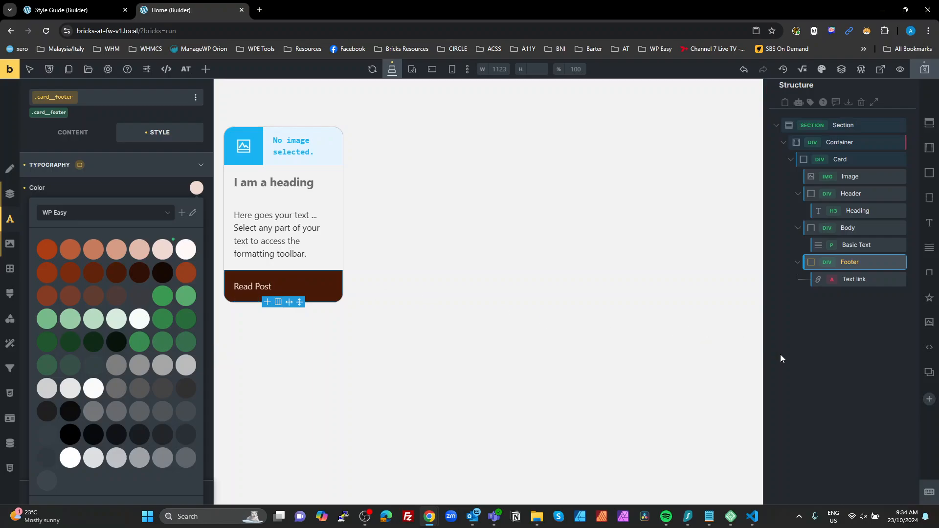
pyautogui.click(807, 344)
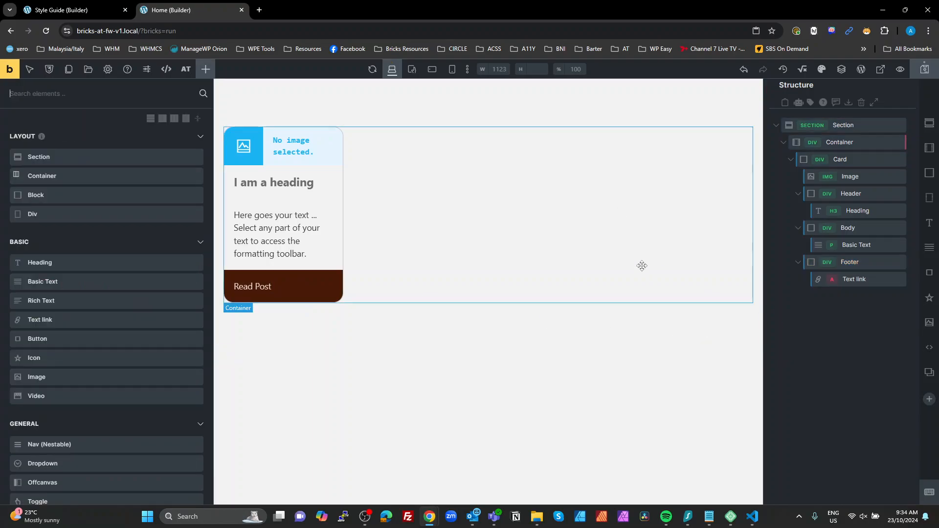
# Set the background color of the card's Header block to var(--fw-neutral-l-5) from the WP Easy palette
pyautogui.click(344, 178)
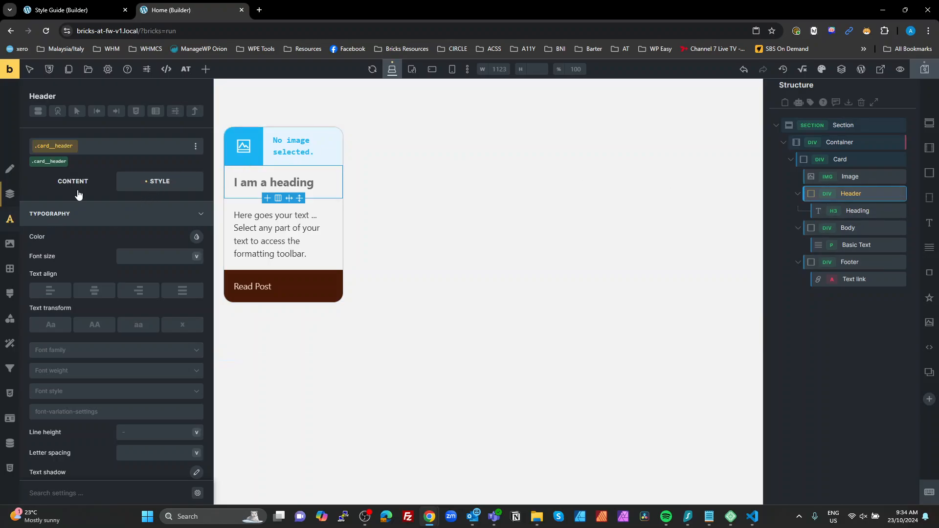
pyautogui.click(73, 184)
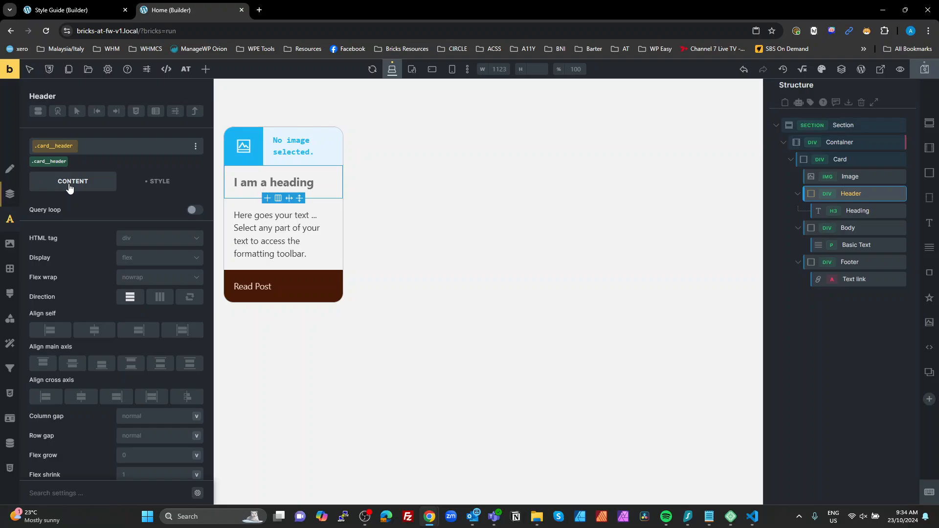
pyautogui.click(147, 183)
pyautogui.click(87, 214)
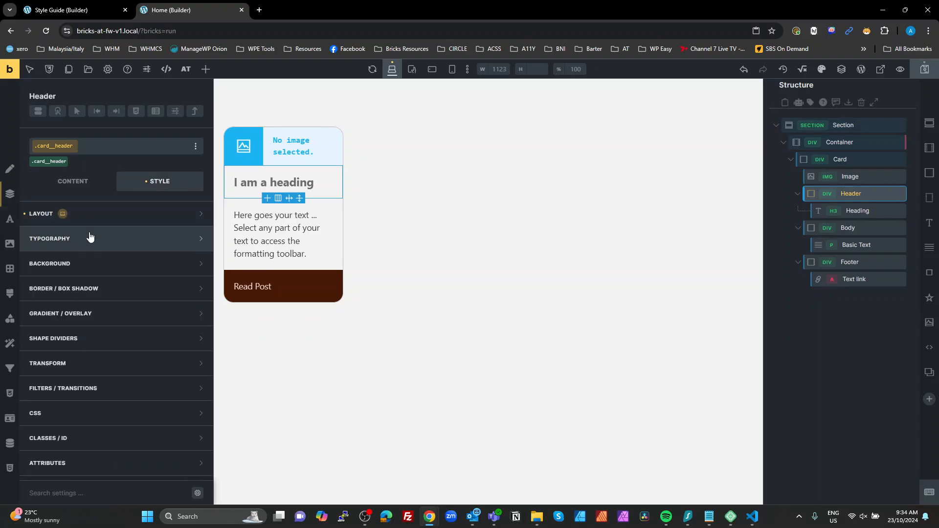
pyautogui.click(95, 266)
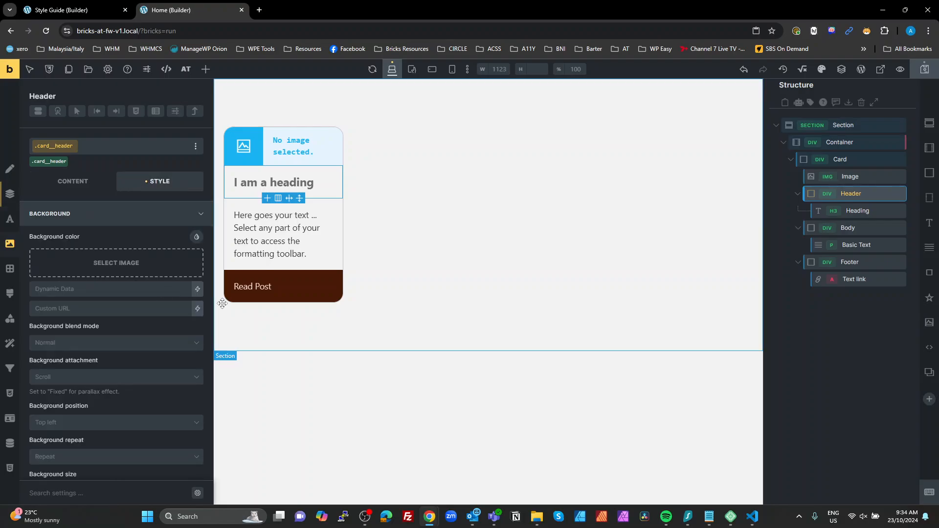
pyautogui.click(198, 239)
pyautogui.scroll(-1, 146, 342)
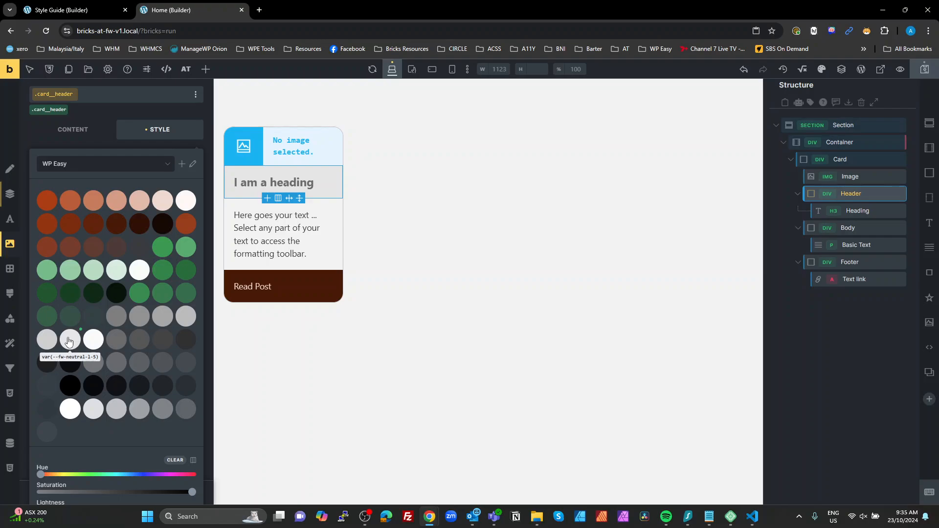
pyautogui.click(70, 341)
# Switch the color picker for the card Footer's background to the raw value format
pyautogui.click(314, 146)
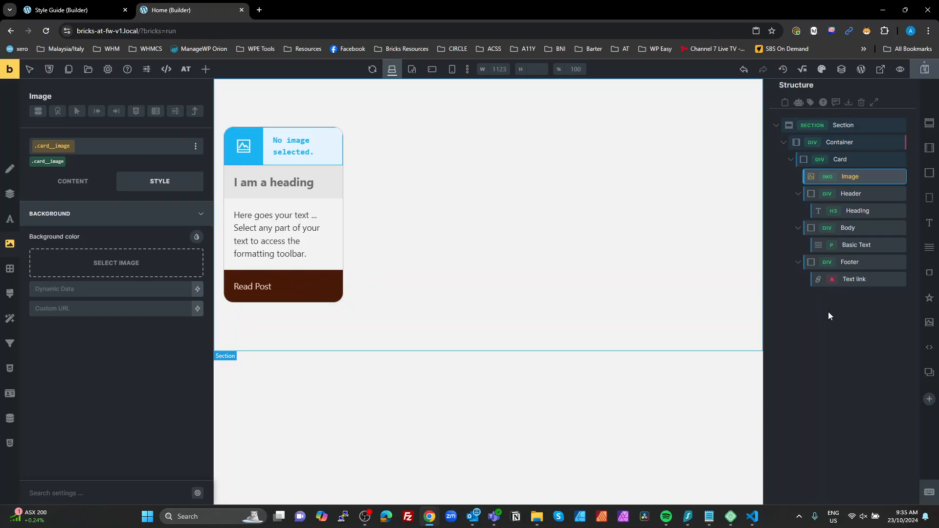
pyautogui.click(845, 263)
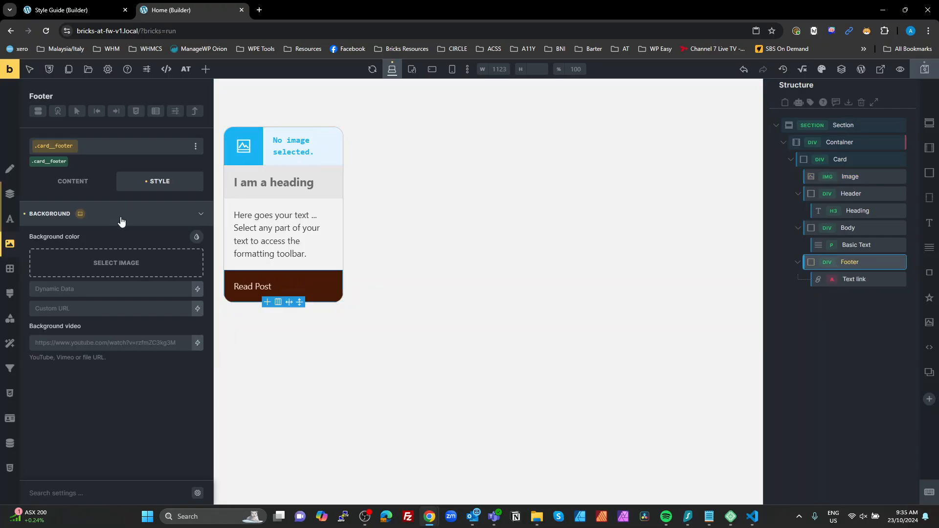
pyautogui.click(197, 238)
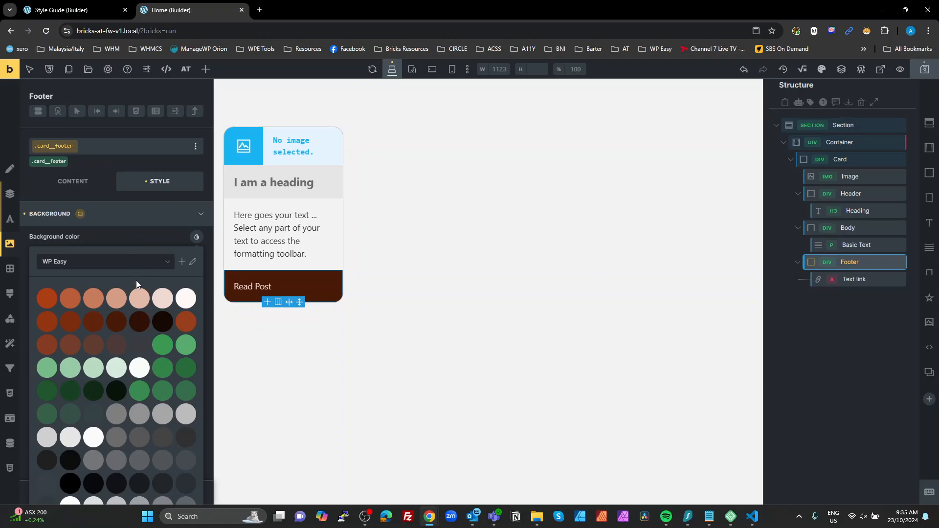
pyautogui.scroll(-1, 136, 280)
pyautogui.scroll(-1, 148, 389)
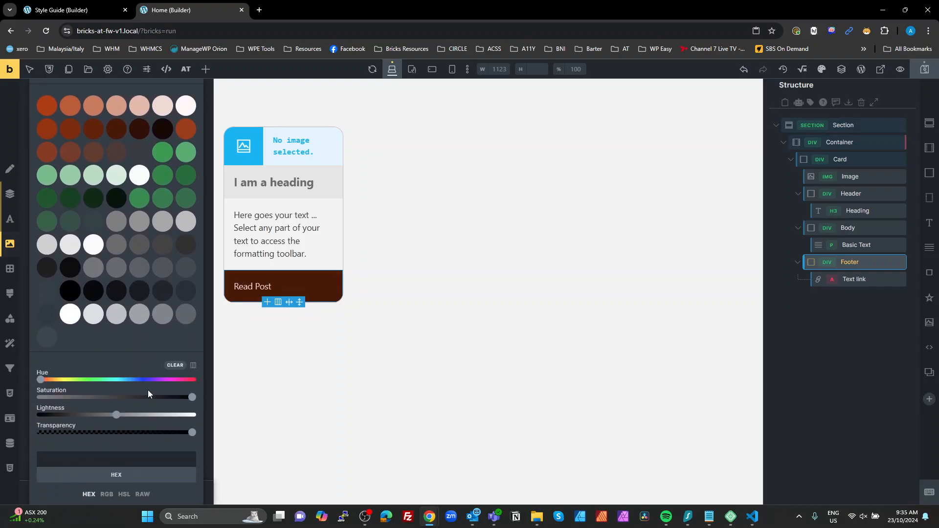
pyautogui.click(840, 261)
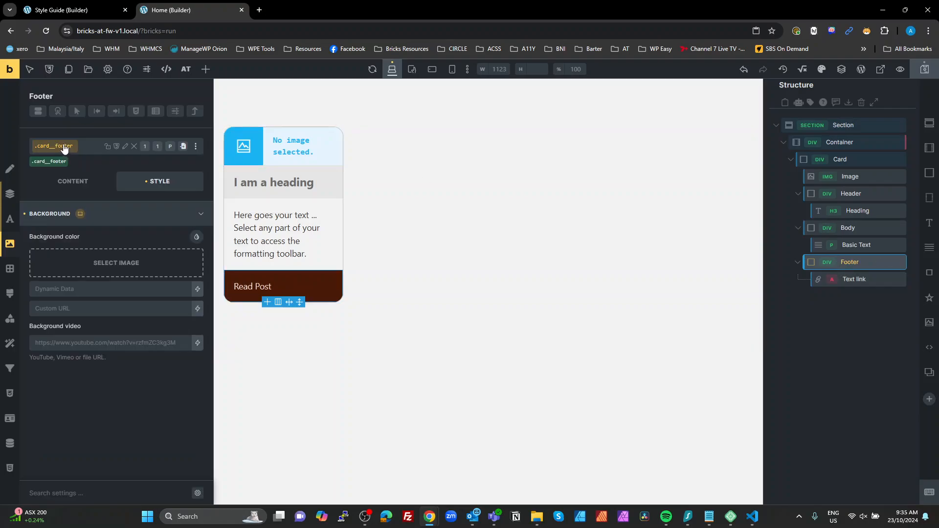
pyautogui.click(47, 146)
pyautogui.click(197, 239)
pyautogui.scroll(-3, 104, 336)
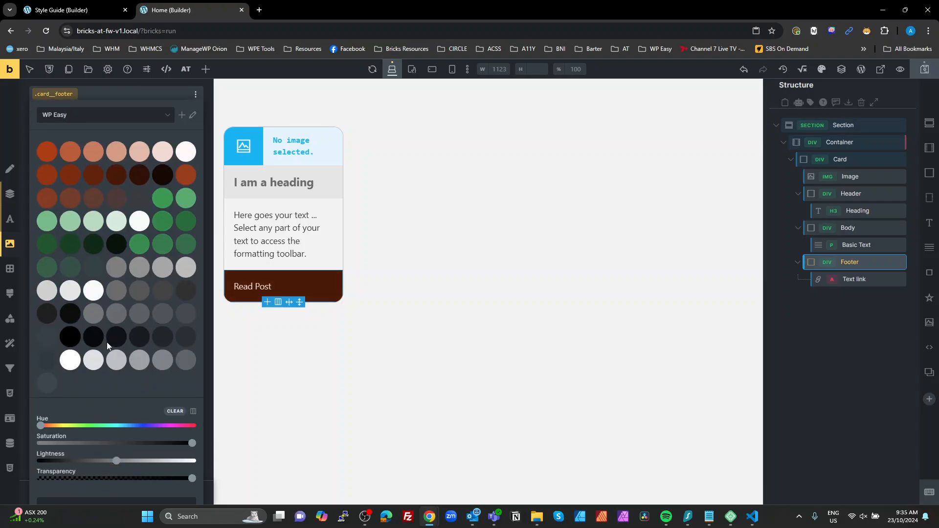
pyautogui.scroll(-1, 106, 342)
pyautogui.click(143, 494)
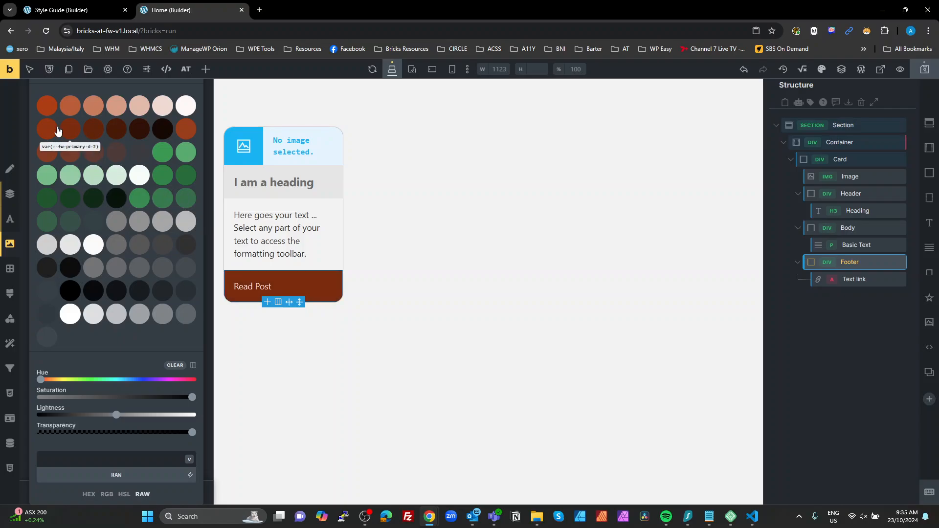
# Set the background color of the card's Footer block to var(--fw-primary-d-5)
pyautogui.click(138, 132)
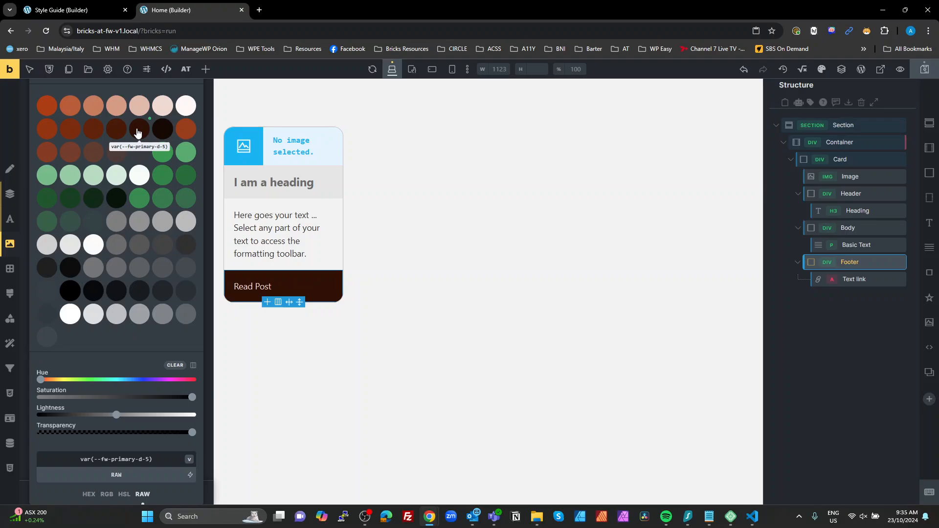
pyautogui.moveTo(154, 459); pyautogui.dragTo(78, 461)
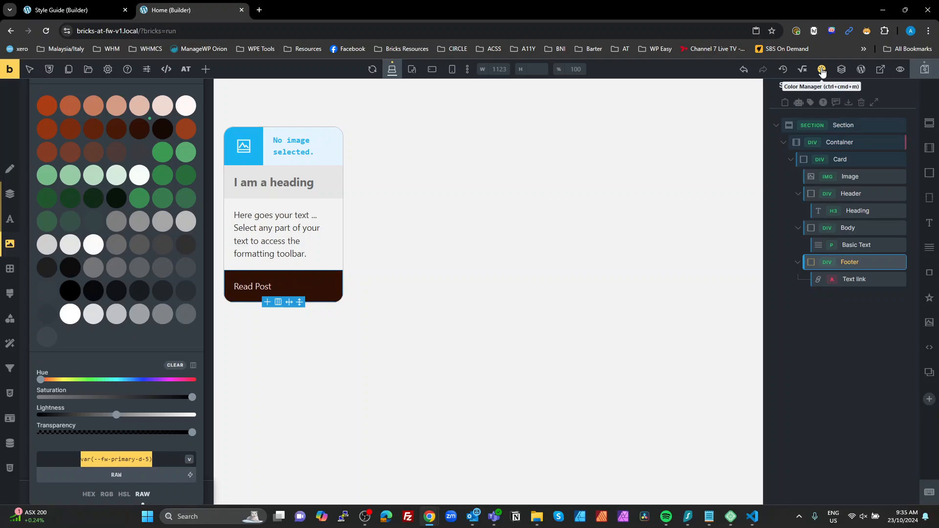
pyautogui.click(161, 461)
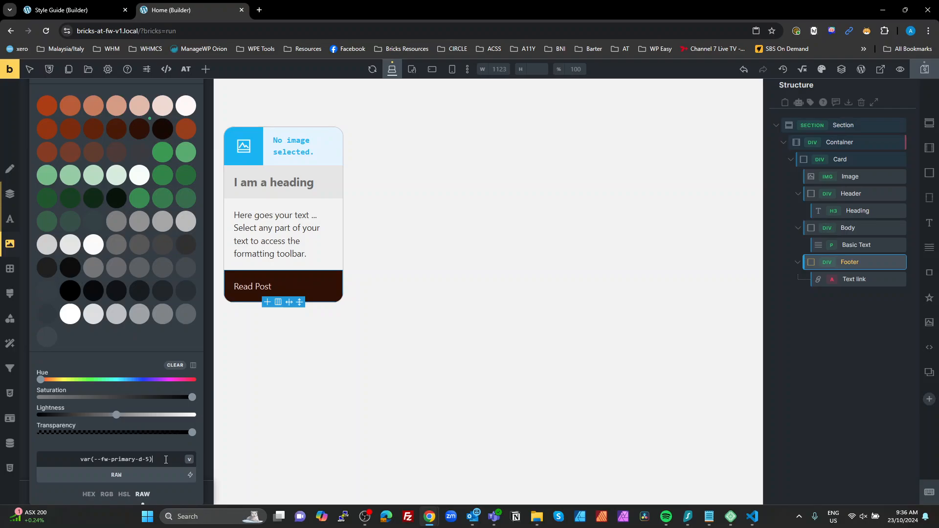
pyautogui.click(816, 342)
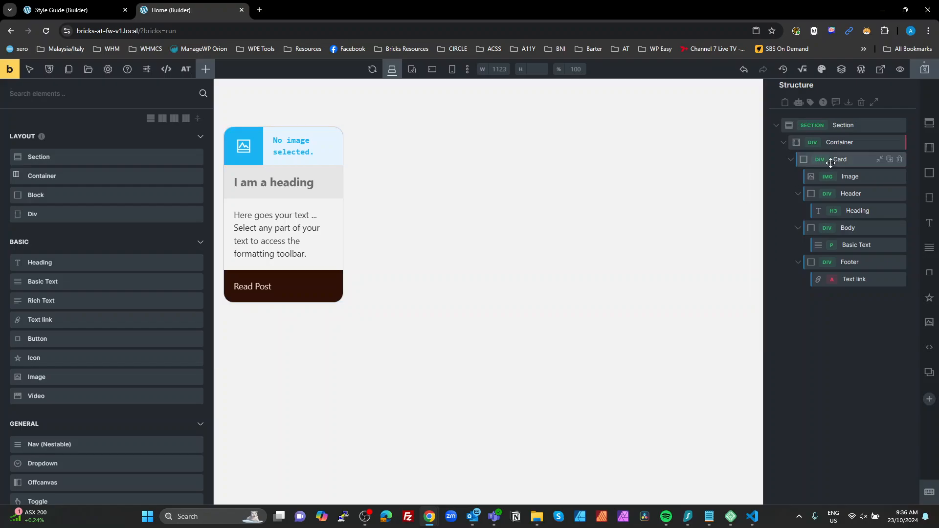
# Enable a query loop on the Card and set its posts per page to 8
pyautogui.click(849, 158)
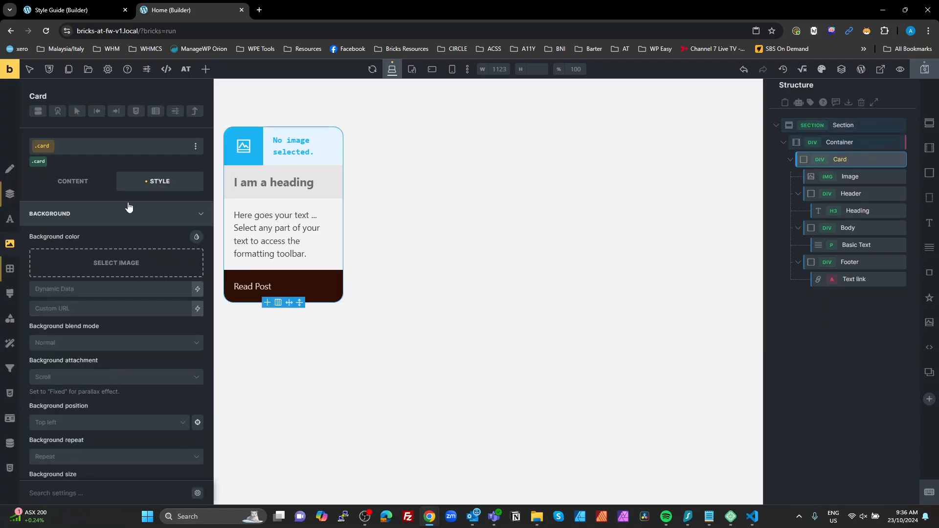
pyautogui.click(64, 185)
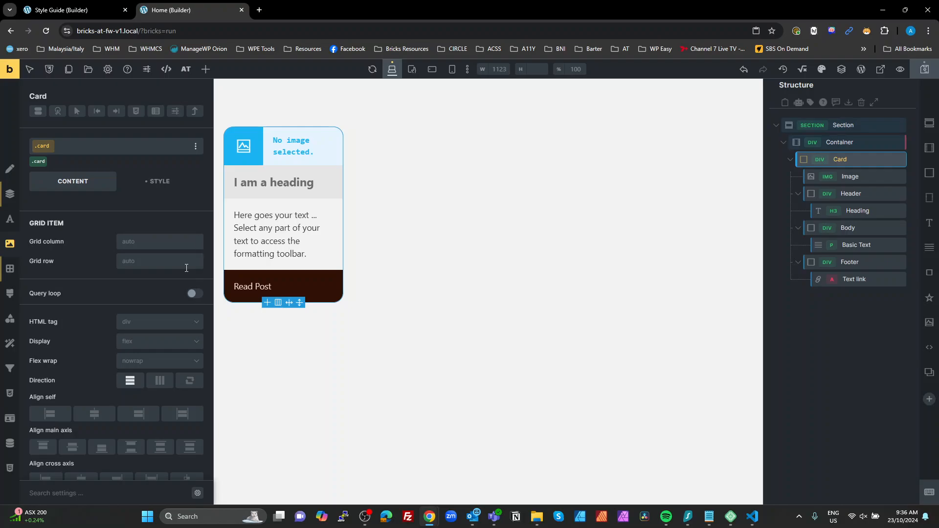
pyautogui.click(193, 294)
pyautogui.click(196, 308)
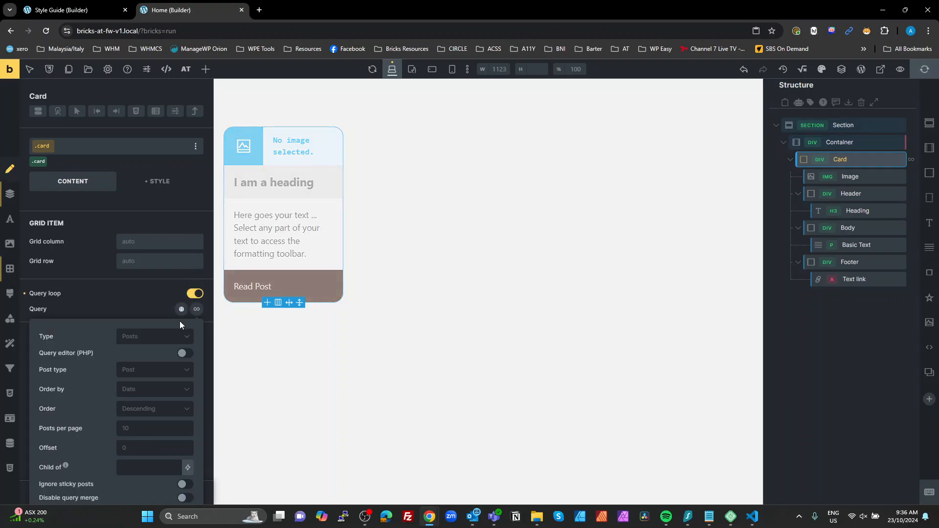
pyautogui.click(130, 427)
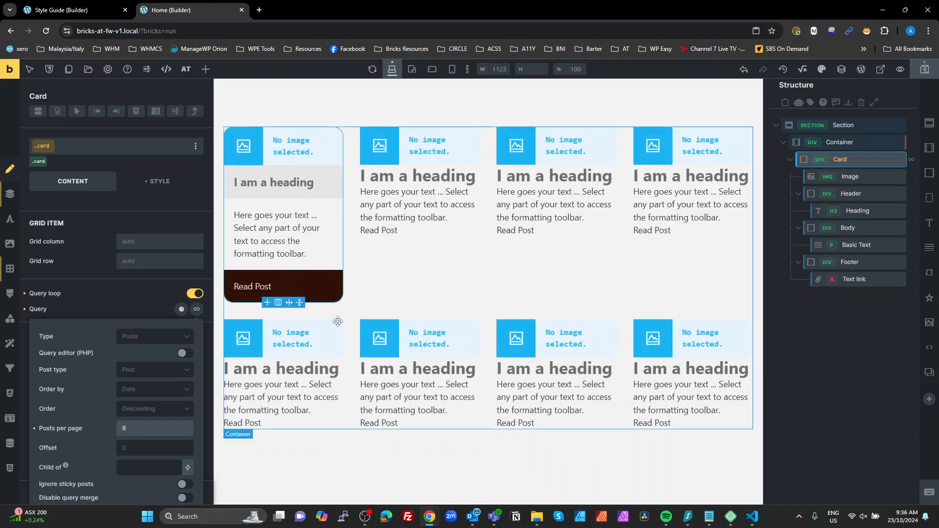
# Set the card's Image source to the featured image dynamic data tag
pyautogui.click(851, 177)
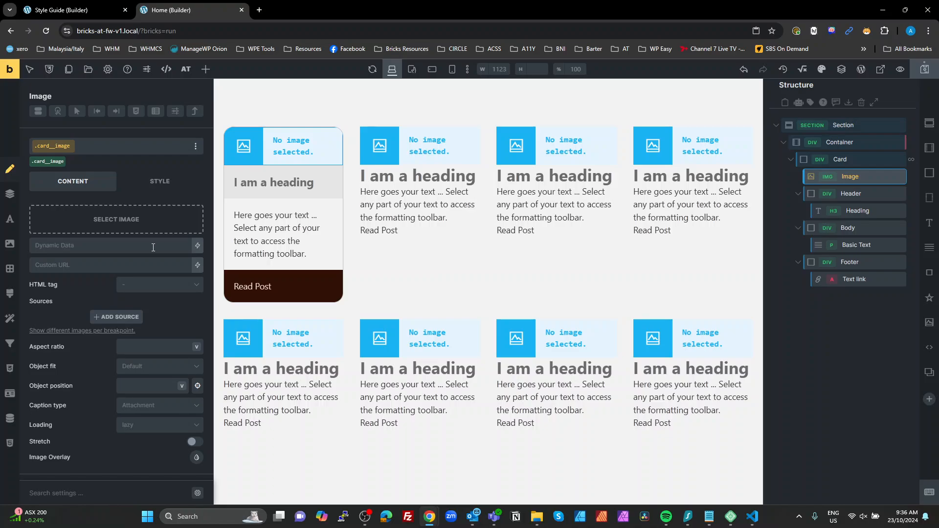
pyautogui.click(196, 245)
pyautogui.write('f')
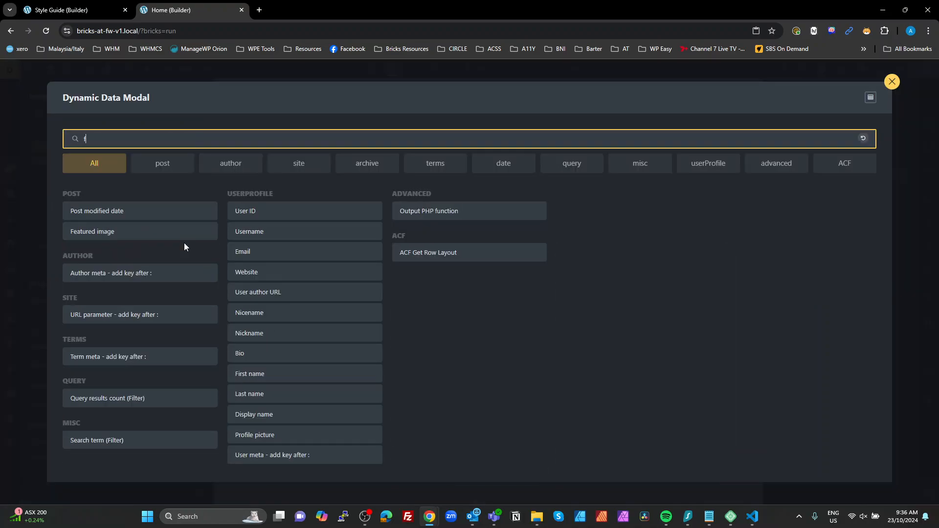
pyautogui.write('ea')
pyautogui.click(138, 215)
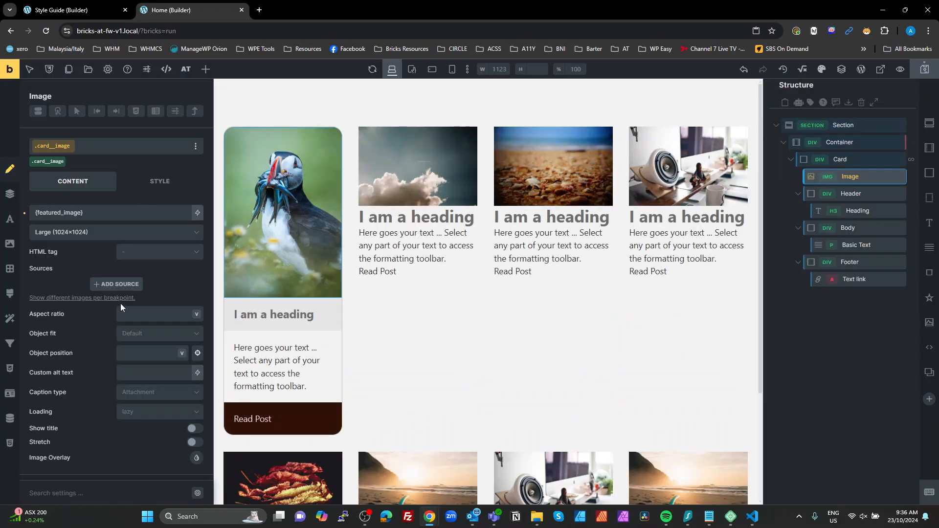
# Give the card's Image an aspect ratio of 4 / 3 and set its object fit to Cover
pyautogui.click(151, 313)
pyautogui.write('4 / 3')
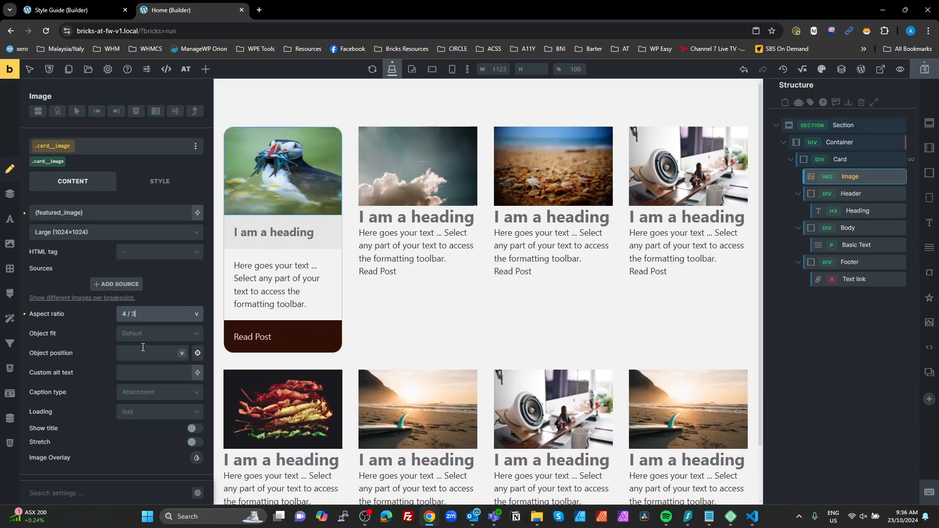
pyautogui.click(138, 333)
pyautogui.click(148, 366)
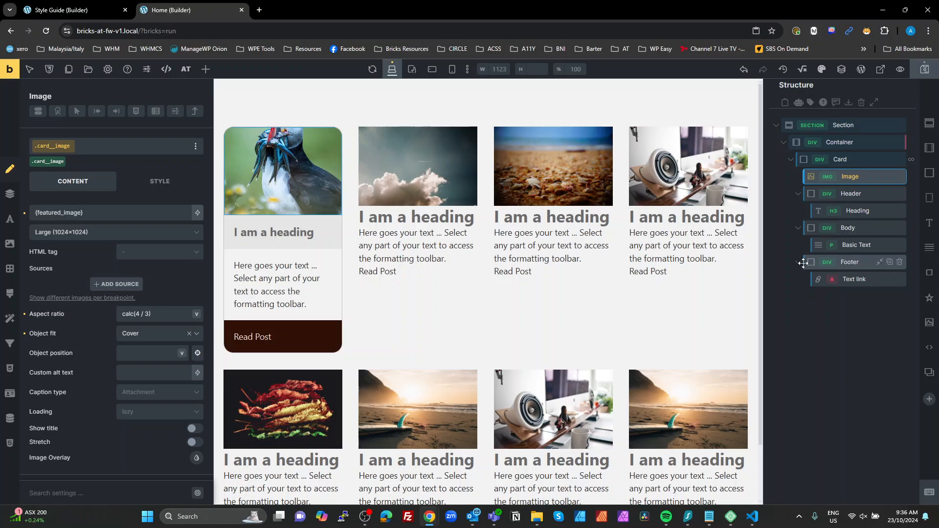
# Replace the card Heading's placeholder text with the dynamic {post_title} tag
pyautogui.click(849, 209)
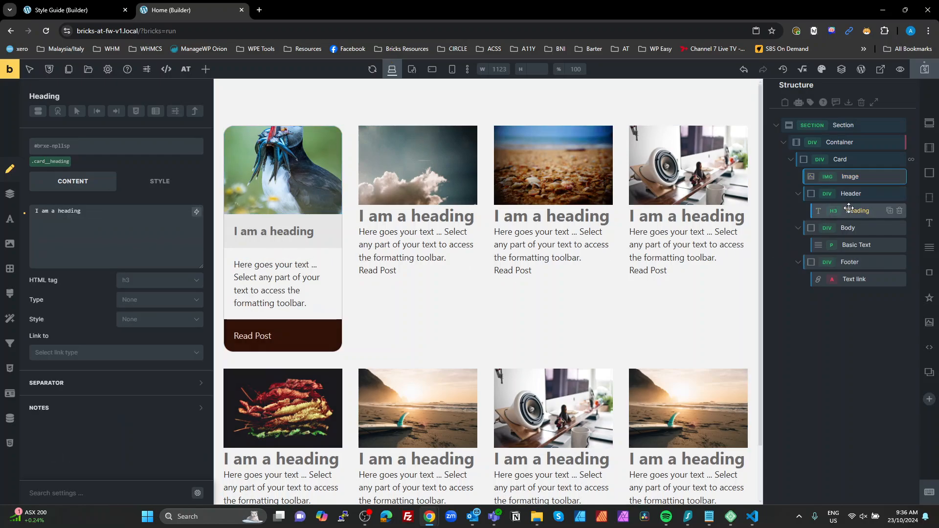
pyautogui.moveTo(81, 236); pyautogui.dragTo(2, 240)
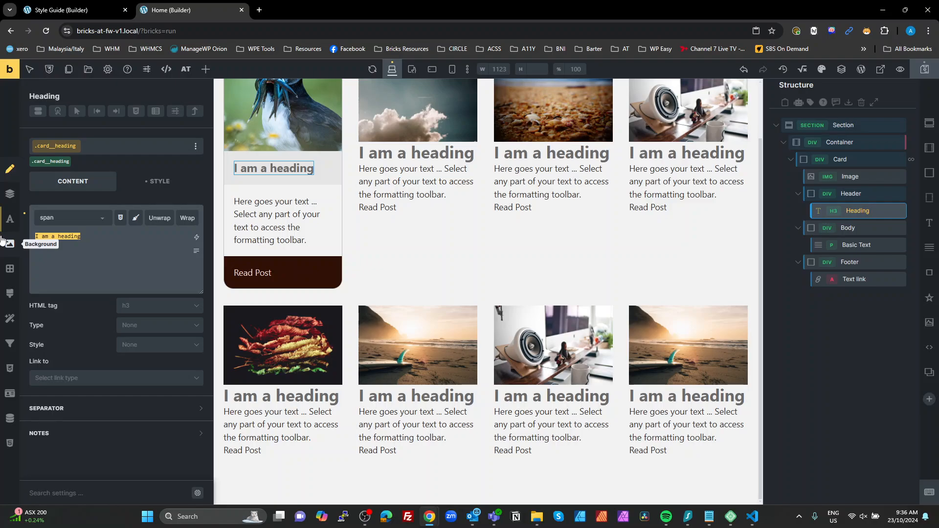
pyautogui.click(196, 238)
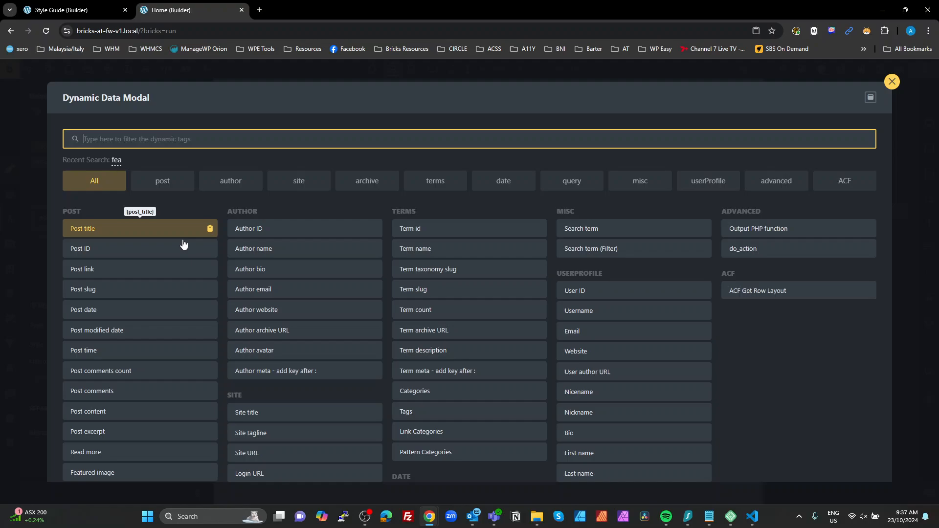
pyautogui.click(89, 229)
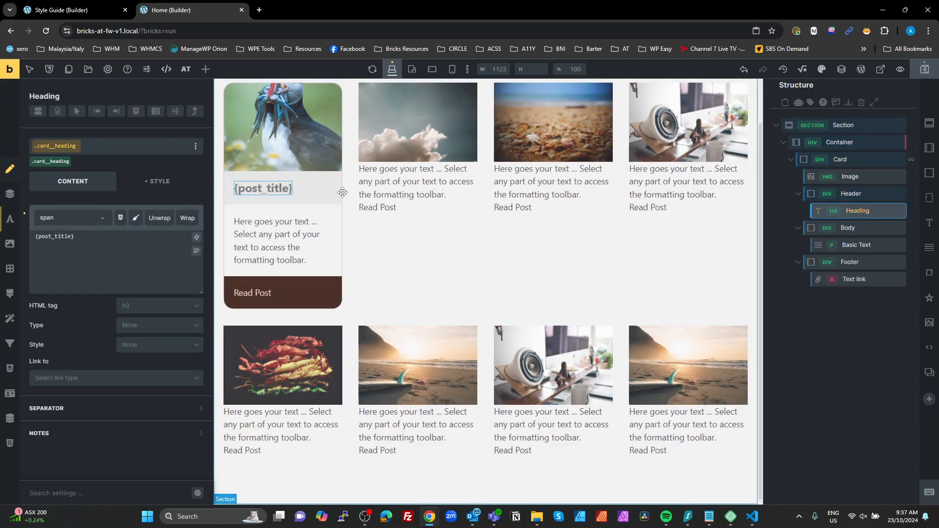
# Add the classes fw-line-clamp and fw-line-clamp--2 to the card's Heading
pyautogui.click(62, 148)
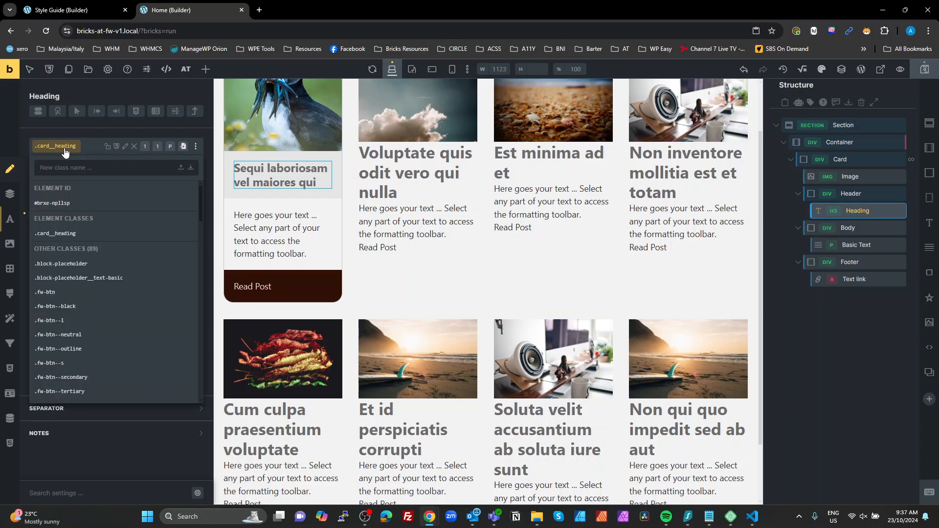
pyautogui.write('lin')
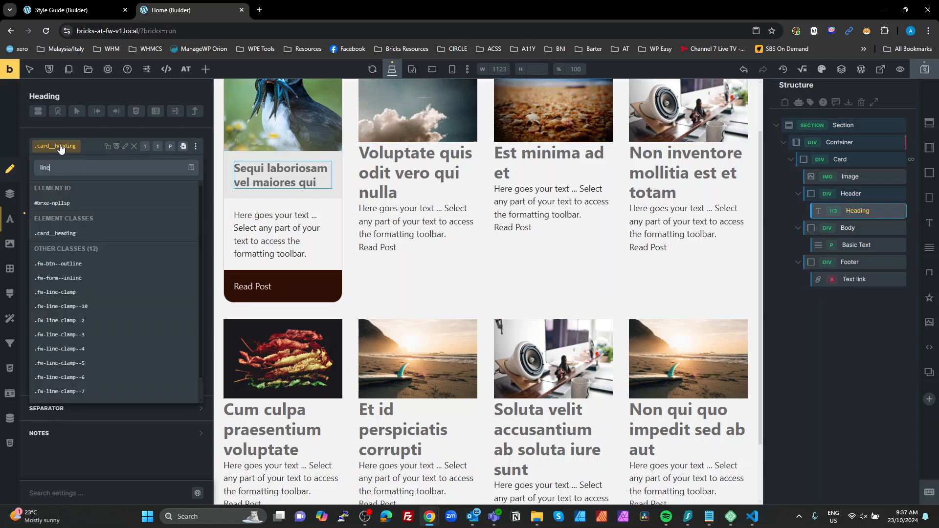
pyautogui.write('e')
pyautogui.click(66, 293)
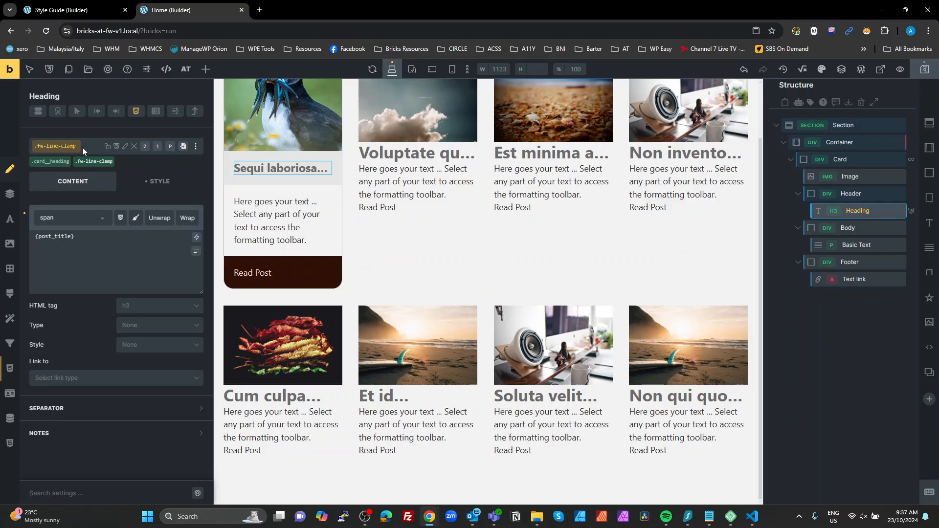
pyautogui.click(82, 147)
pyautogui.write('clamp')
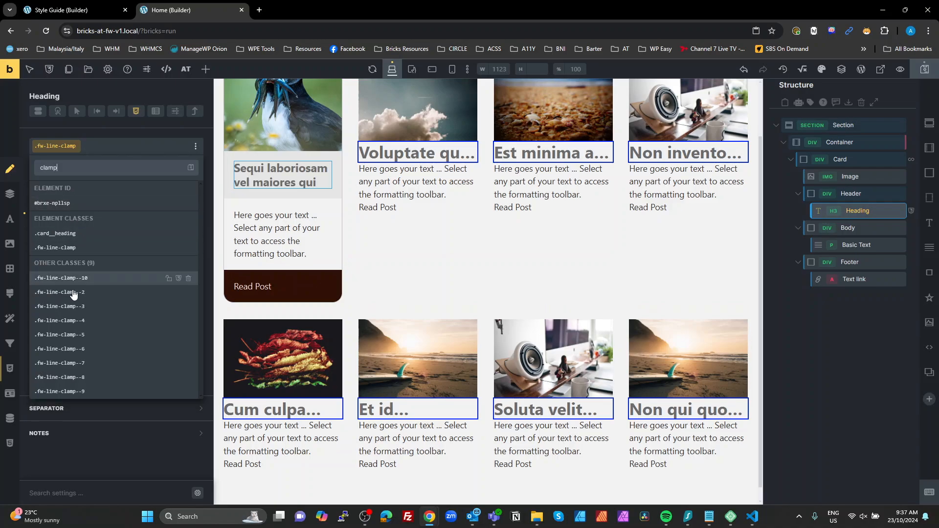
pyautogui.click(71, 295)
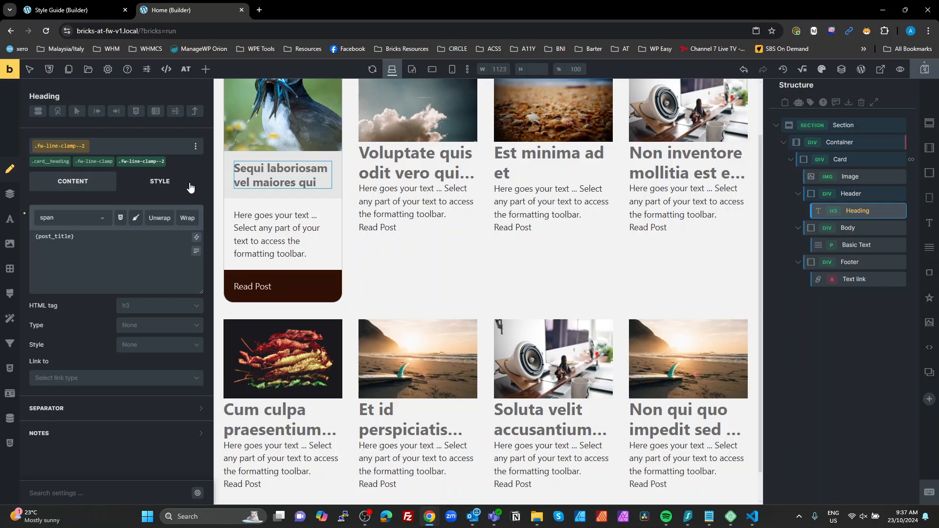
# Add the class fw-line-clamp--6 to the card's Basic Text element
pyautogui.click(263, 231)
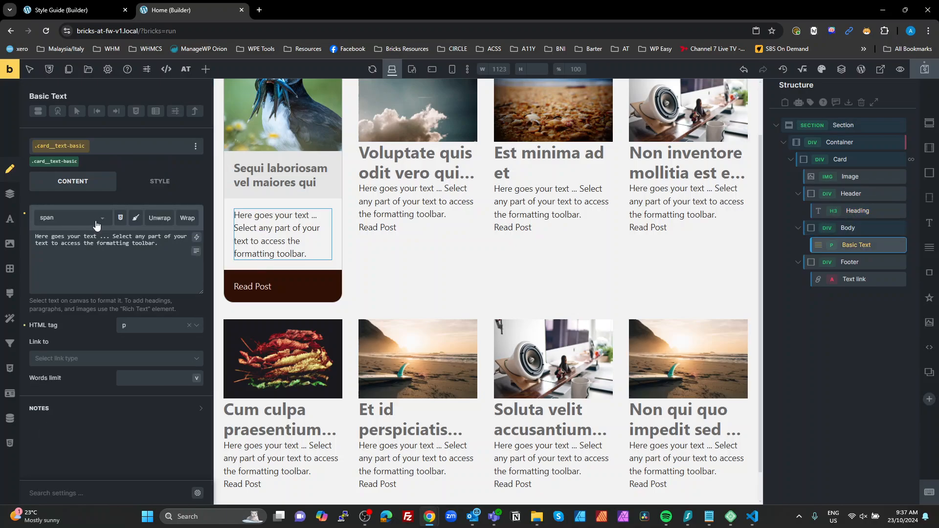
pyautogui.click(55, 149)
pyautogui.write('clamp')
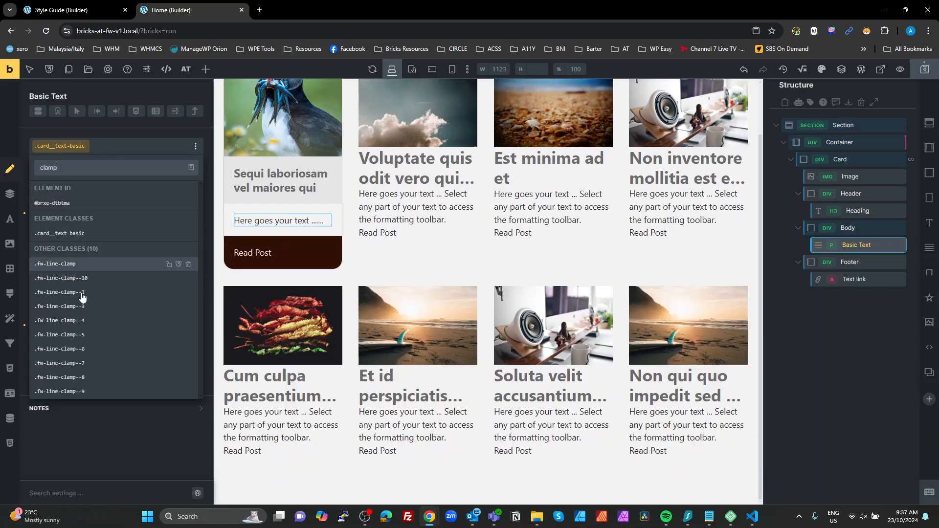
pyautogui.click(80, 349)
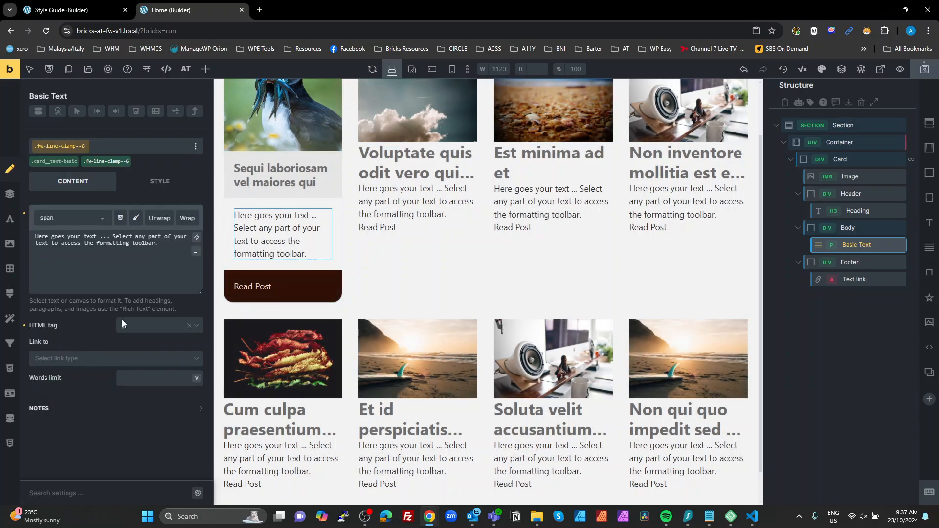
# Save the Home page, reload the builder and check the looped cards
pyautogui.click(924, 69)
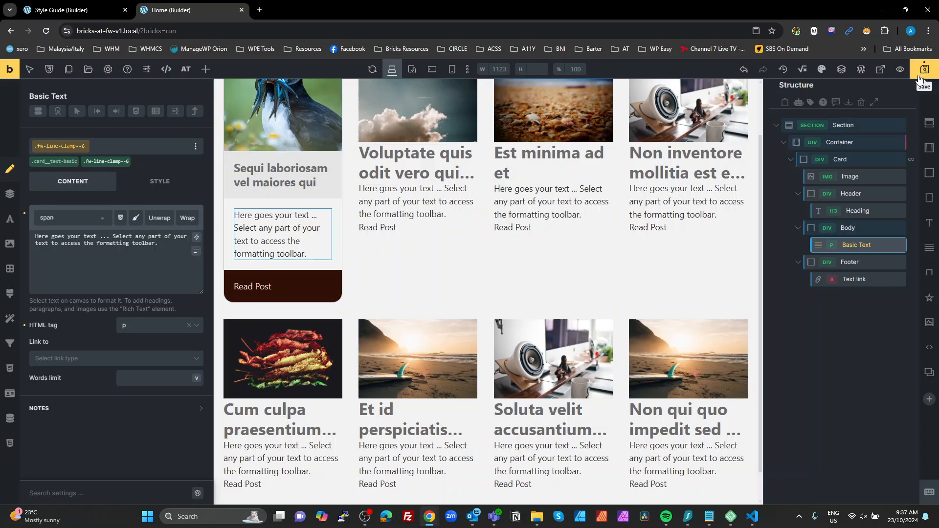
pyautogui.click(46, 31)
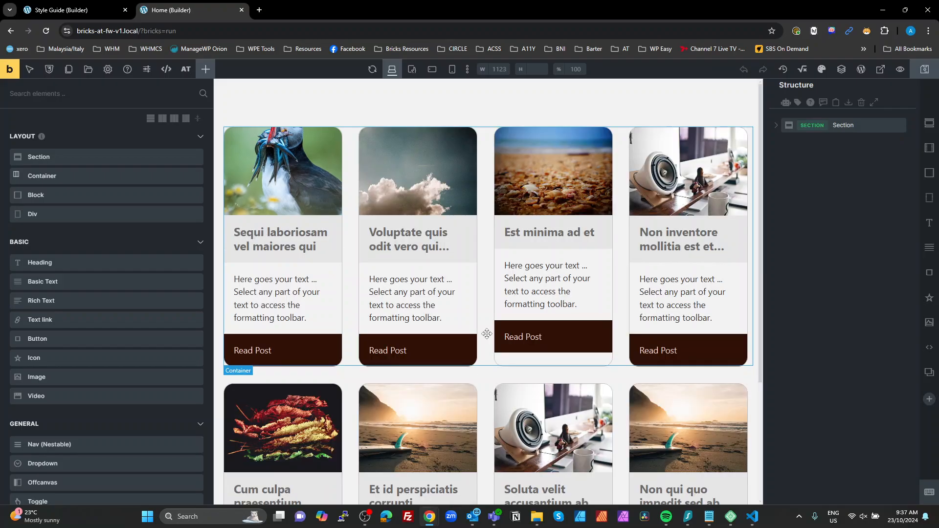
pyautogui.scroll(-3, 563, 242)
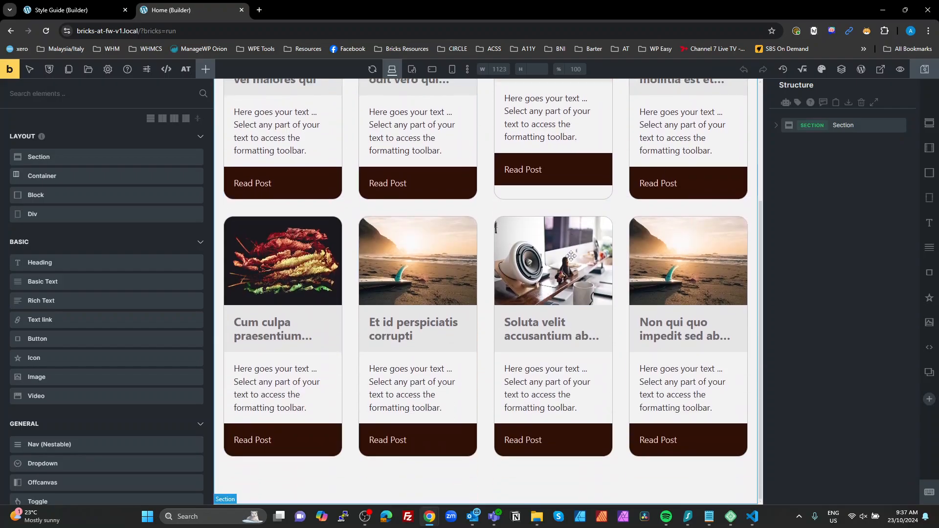
pyautogui.scroll(2, 571, 256)
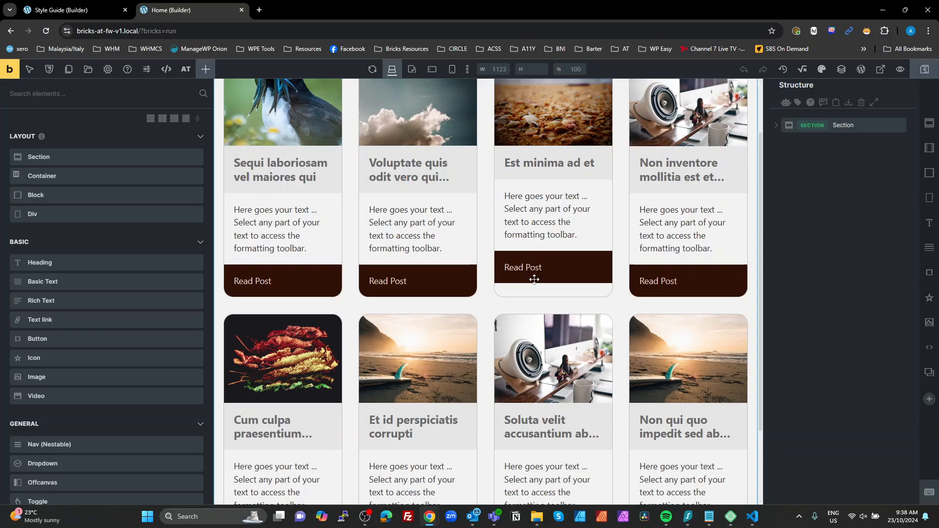
# Select the Basic Text element inside the first card's Body block
pyautogui.click(545, 210)
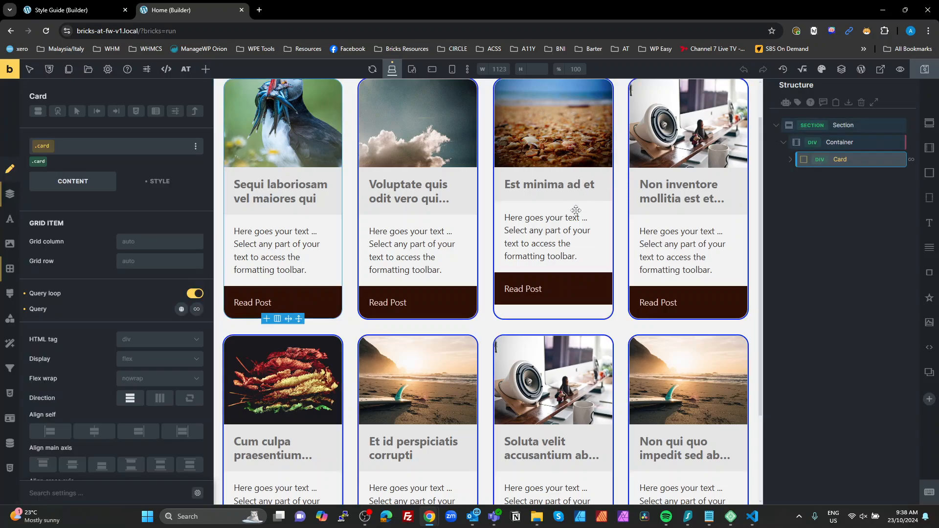
pyautogui.click(312, 228)
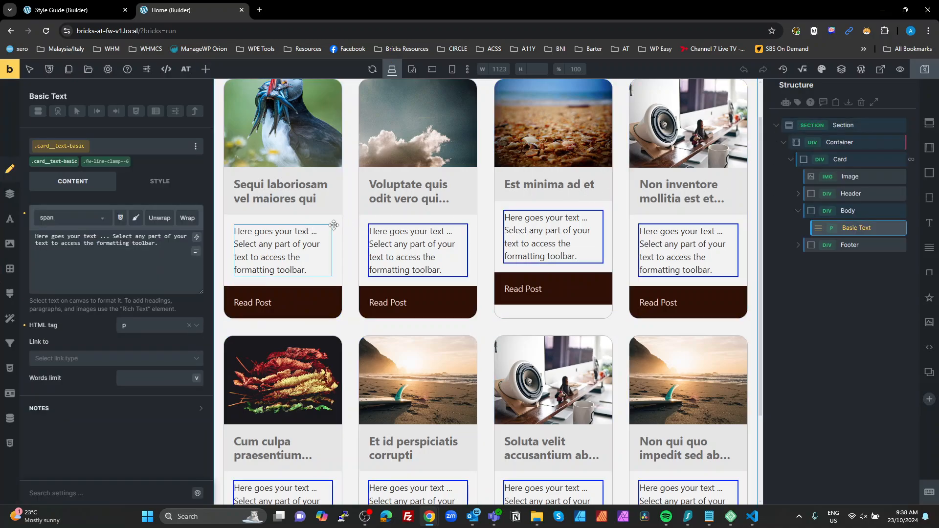
# Set the card Body's flex grow to 1 on the .card__body class and save the page
pyautogui.click(827, 211)
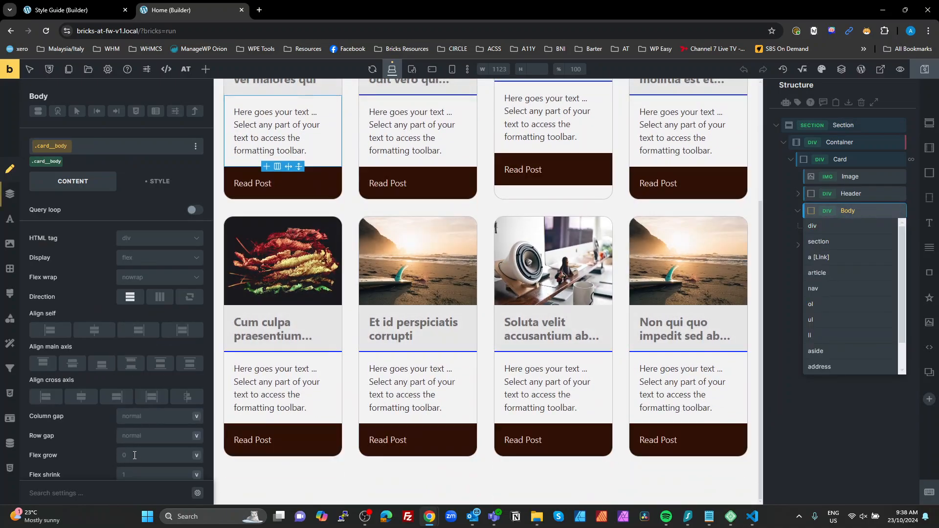
pyautogui.click(134, 455)
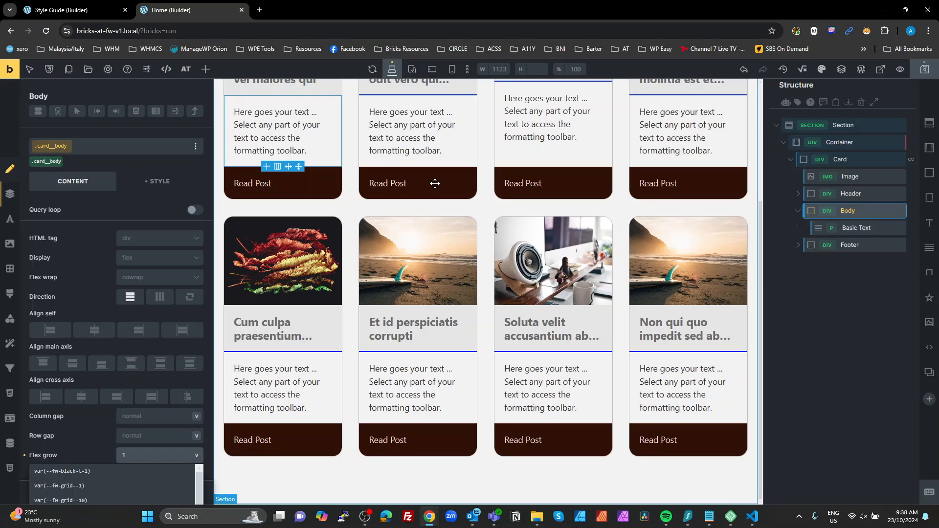
pyautogui.click(924, 69)
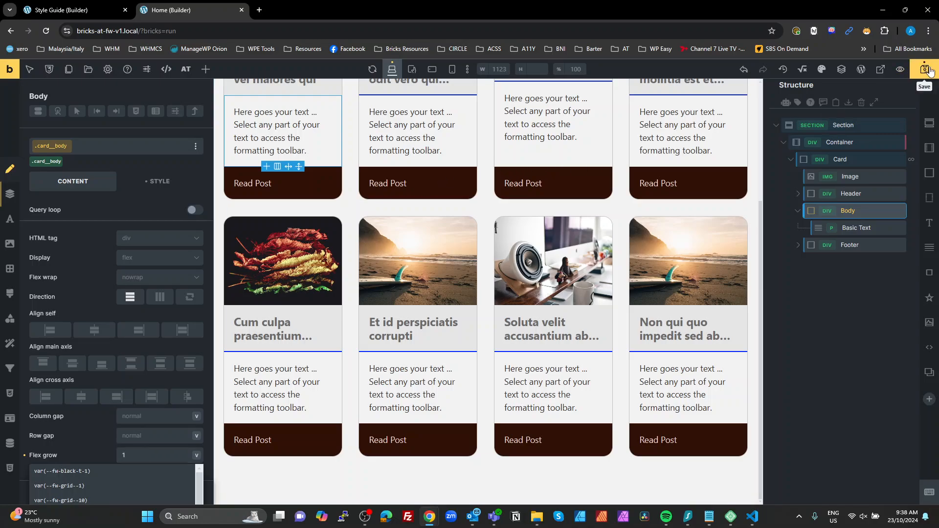
pyautogui.scroll(3, 587, 267)
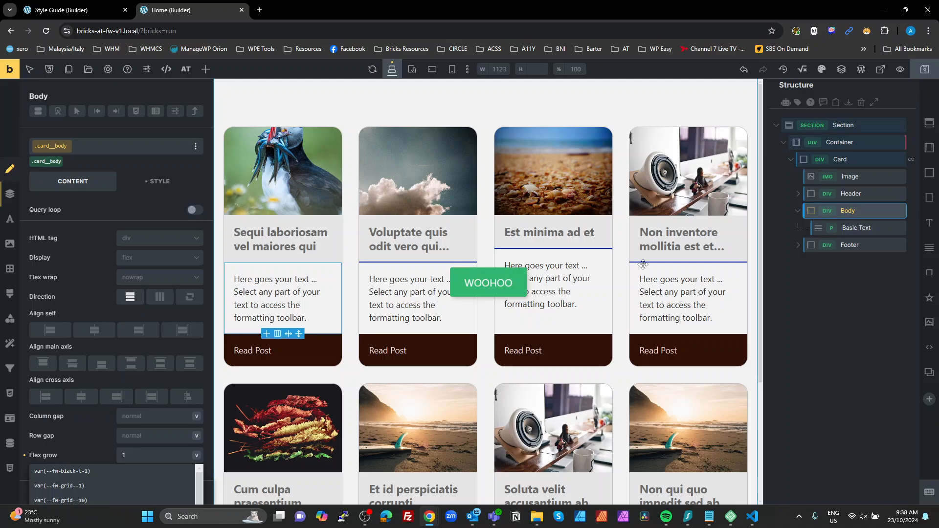
# Examine the global variables and the default color palette in their managers, then look over the card grid
pyautogui.click(820, 304)
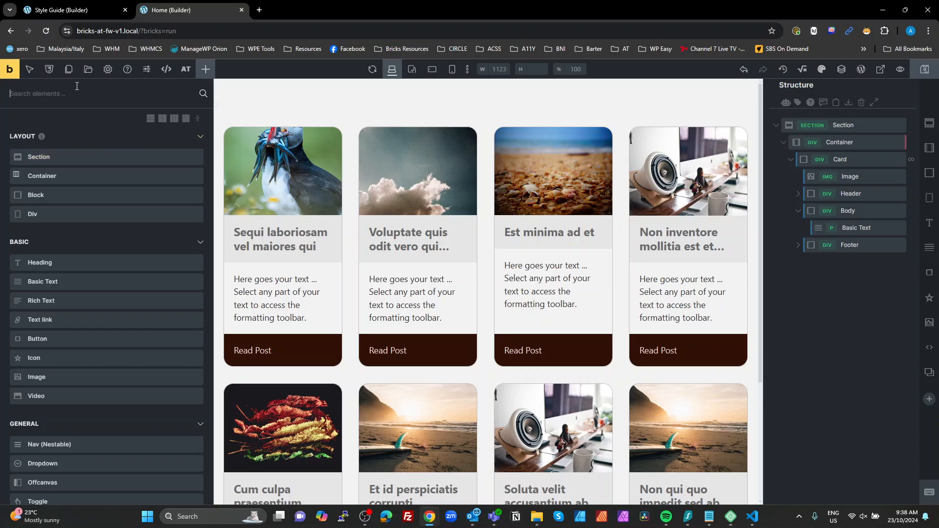
pyautogui.click(49, 68)
pyautogui.click(206, 113)
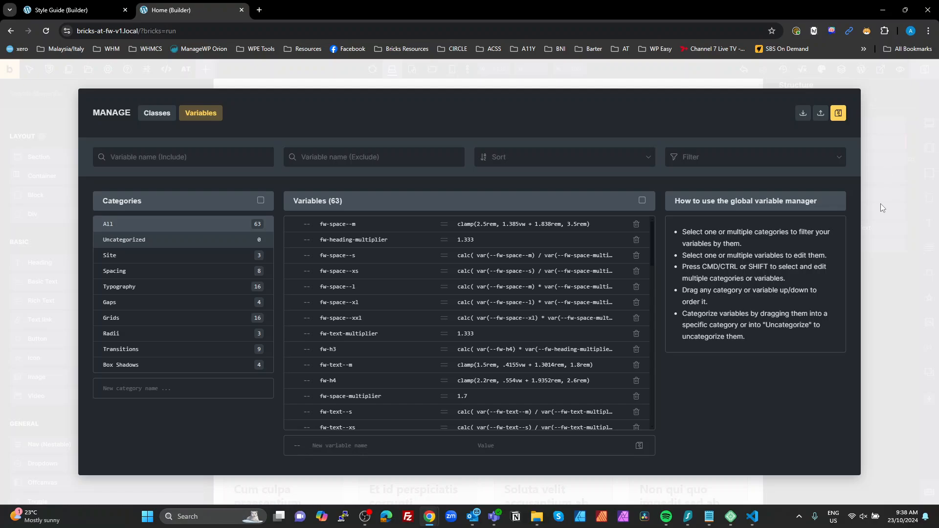
pyautogui.click(886, 281)
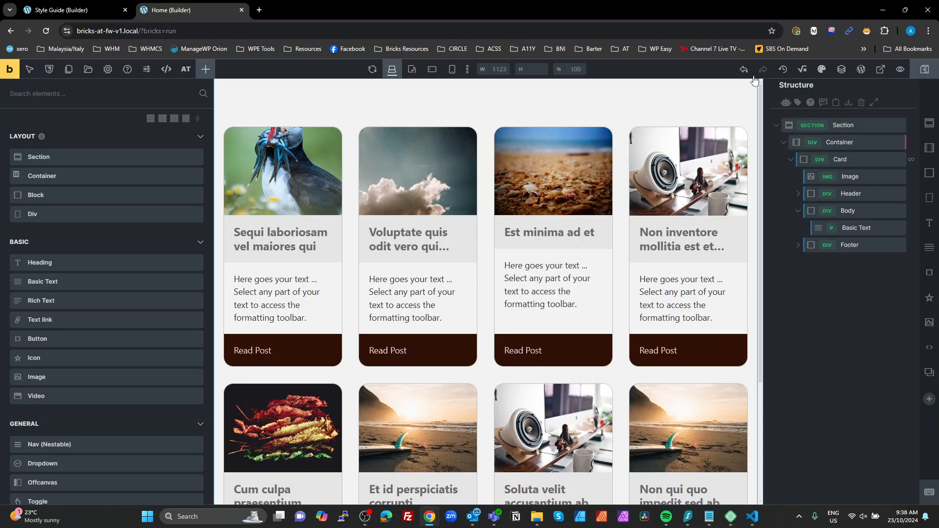
pyautogui.click(822, 69)
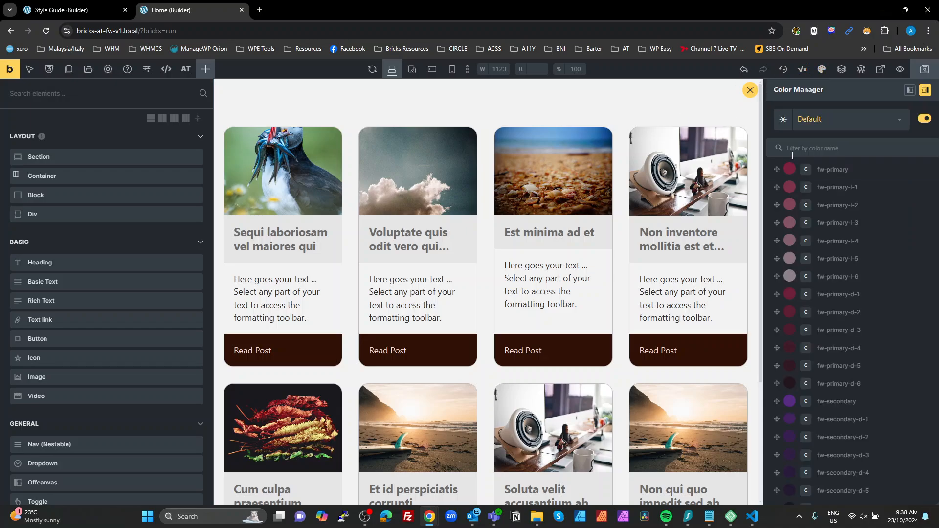
pyautogui.click(748, 90)
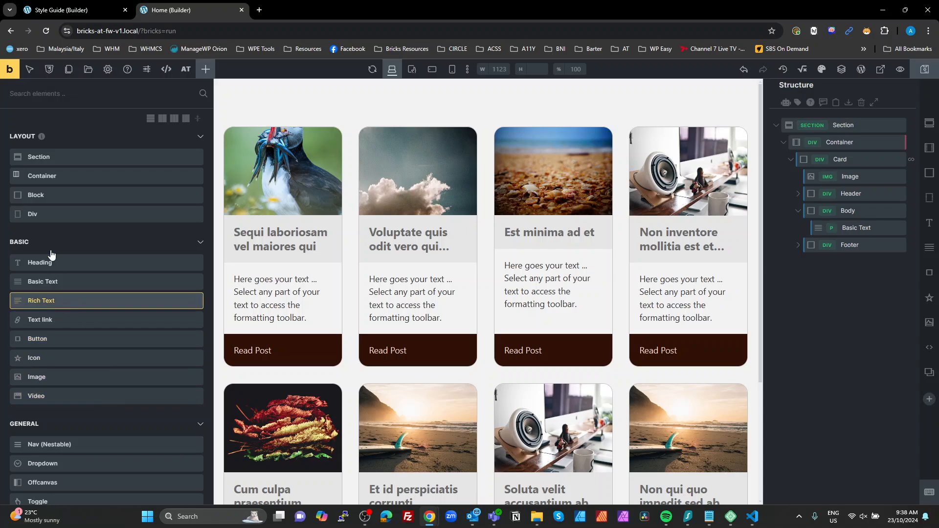
pyautogui.scroll(-2, 282, 234)
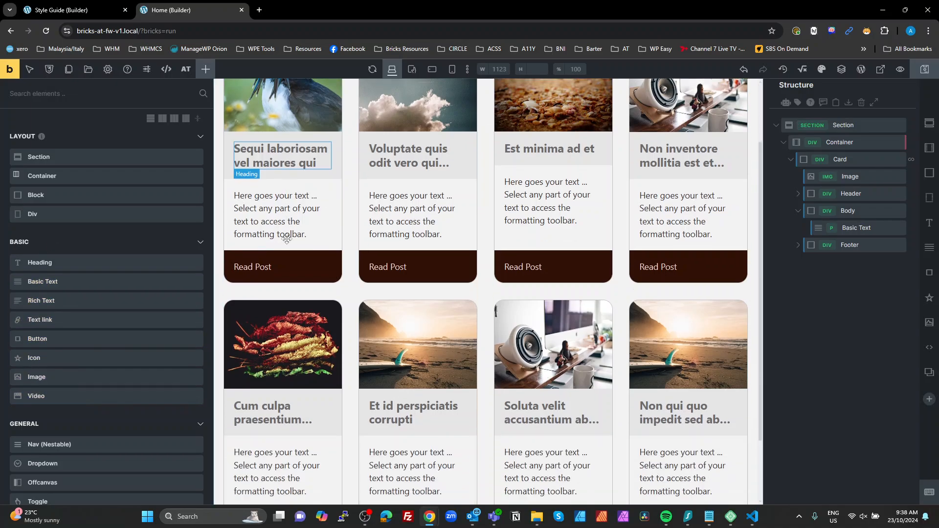
pyautogui.scroll(2, 283, 181)
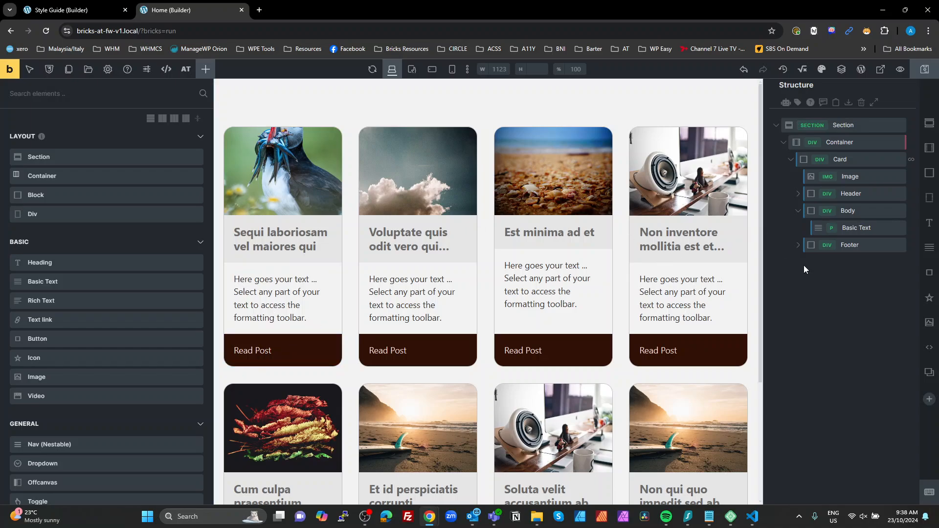
# Clear the padding and background color from the card Header's .card__header class
pyautogui.click(847, 159)
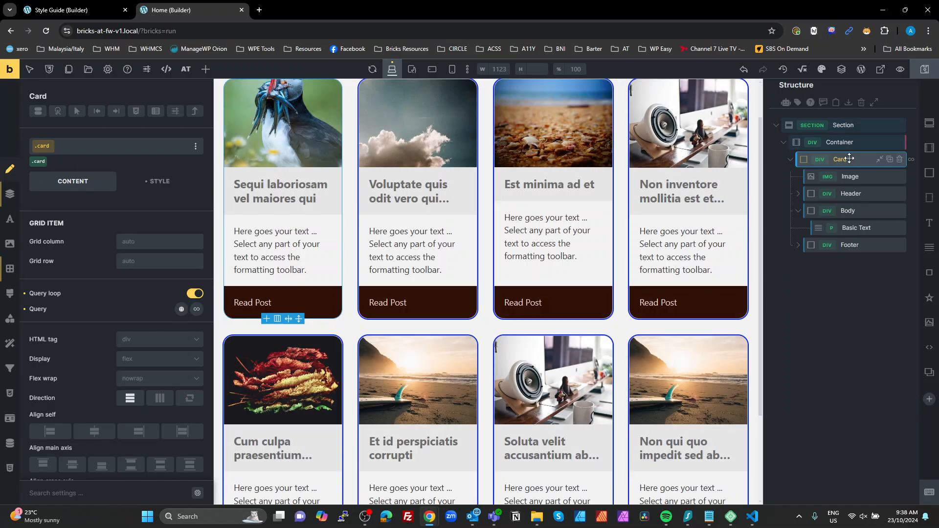
pyautogui.click(850, 177)
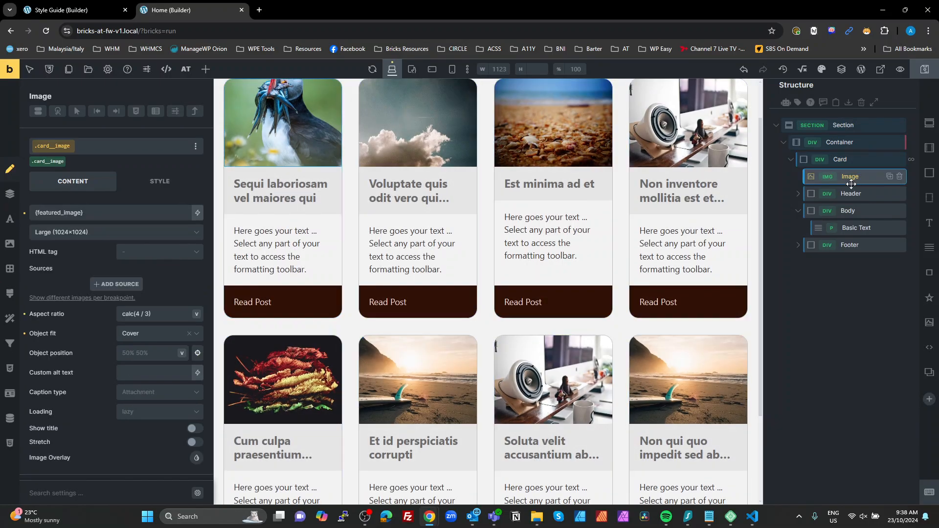
pyautogui.click(851, 194)
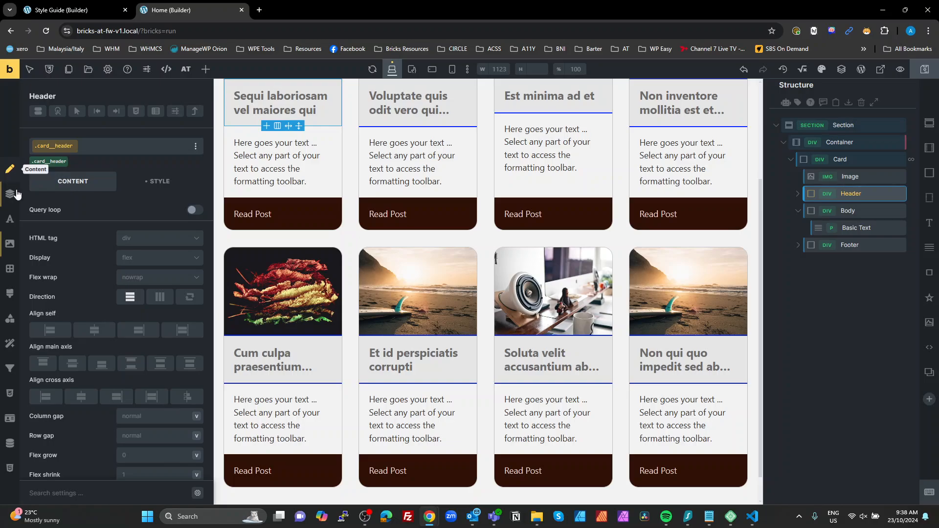
pyautogui.click(10, 194)
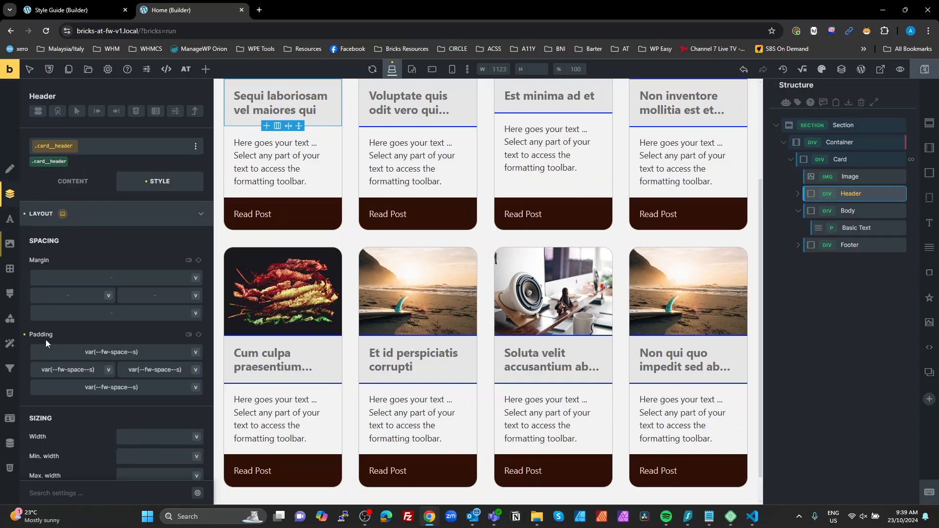
pyautogui.click(11, 224)
pyautogui.click(9, 243)
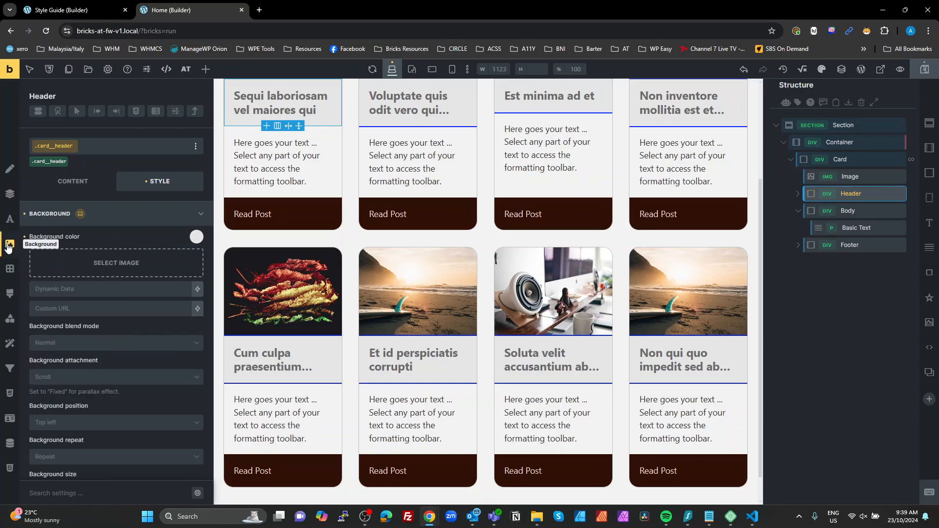
pyautogui.click(24, 237)
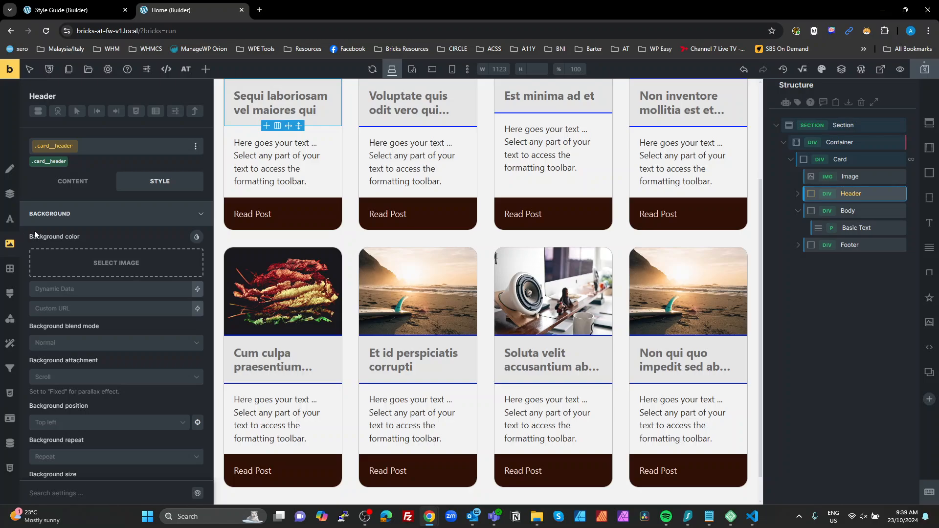
# Filter the card Body to its modified settings and clear the padding and flex grow from .card__body
pyautogui.click(840, 210)
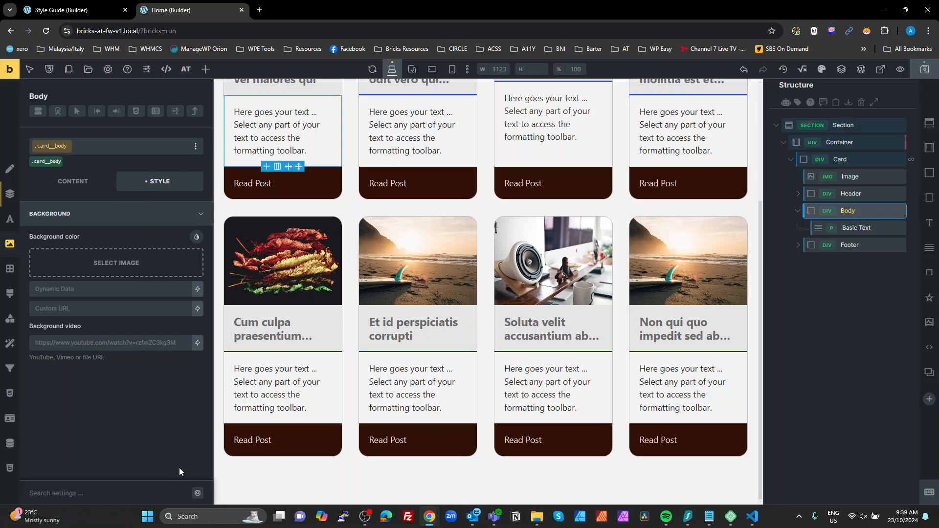
pyautogui.click(197, 492)
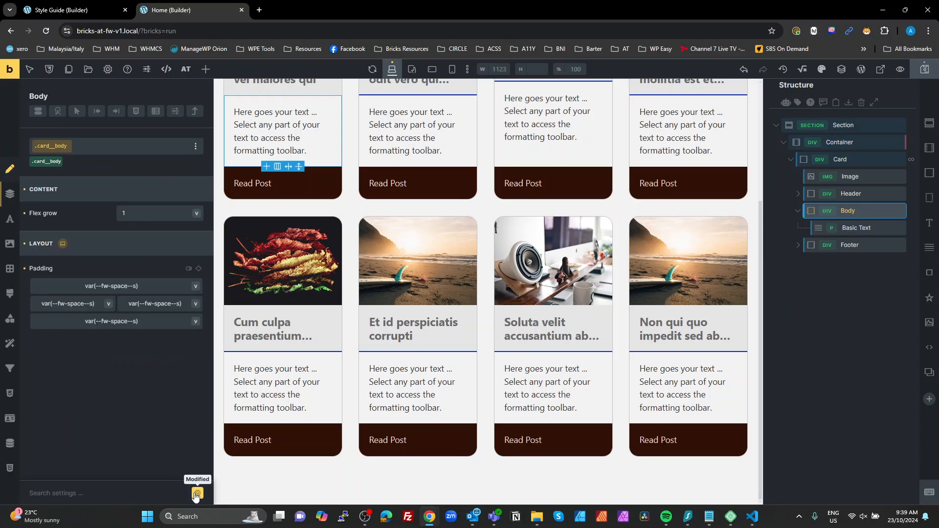
pyautogui.click(24, 269)
pyautogui.click(25, 213)
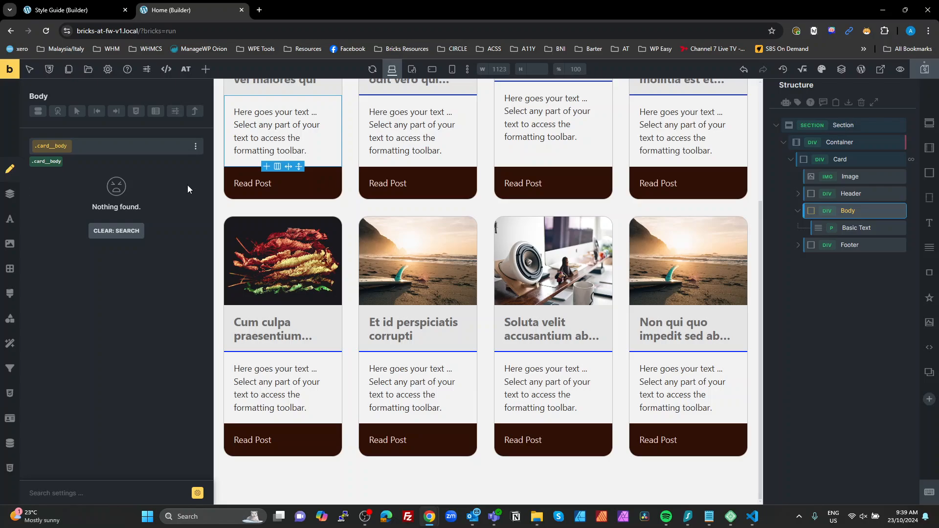
# Filter the Card to its modified settings and clear the overflow and border from the .card class
pyautogui.click(840, 160)
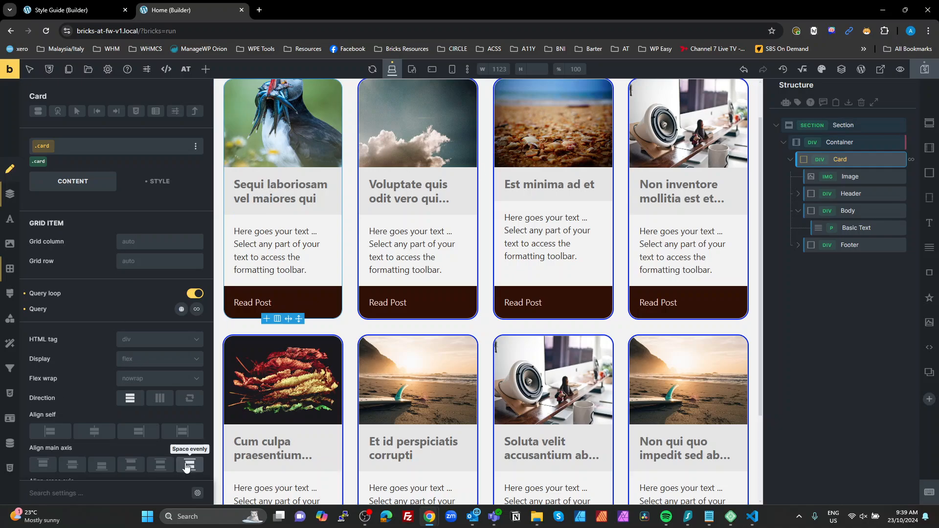
pyautogui.click(198, 493)
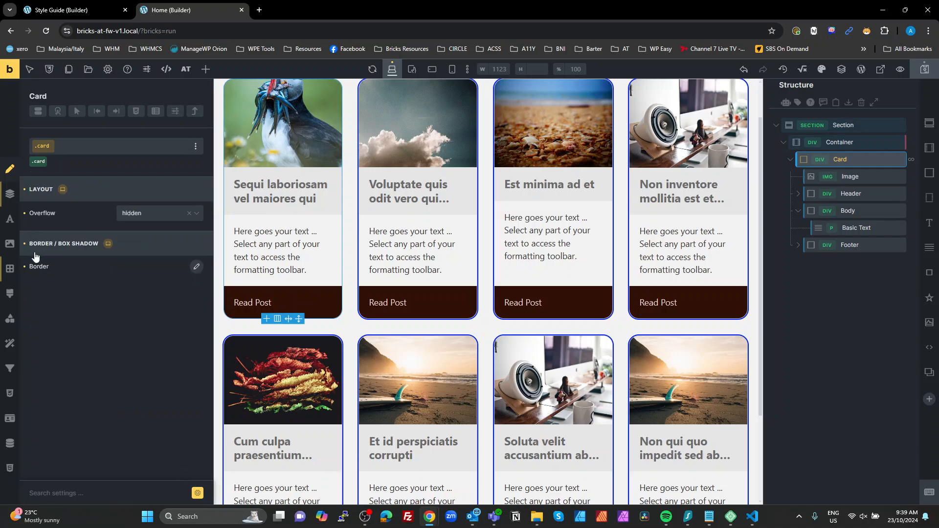
pyautogui.click(25, 190)
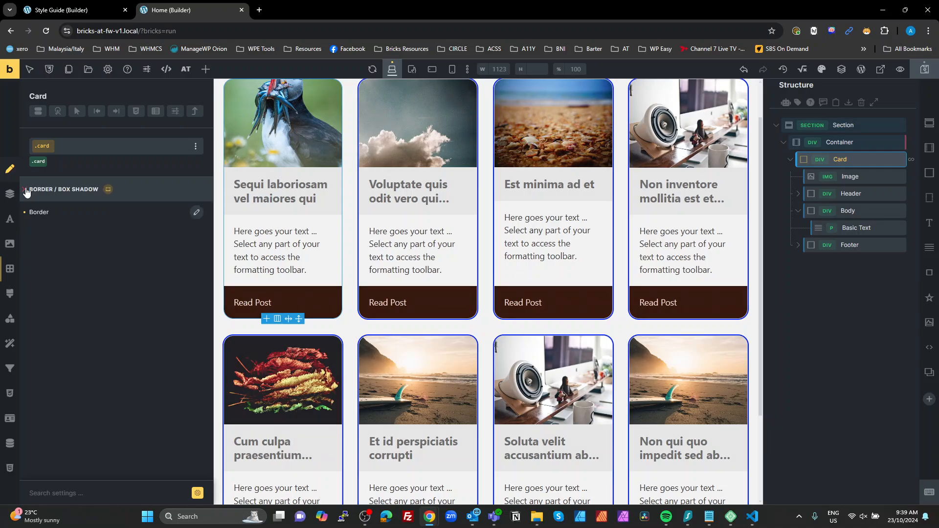
pyautogui.click(25, 213)
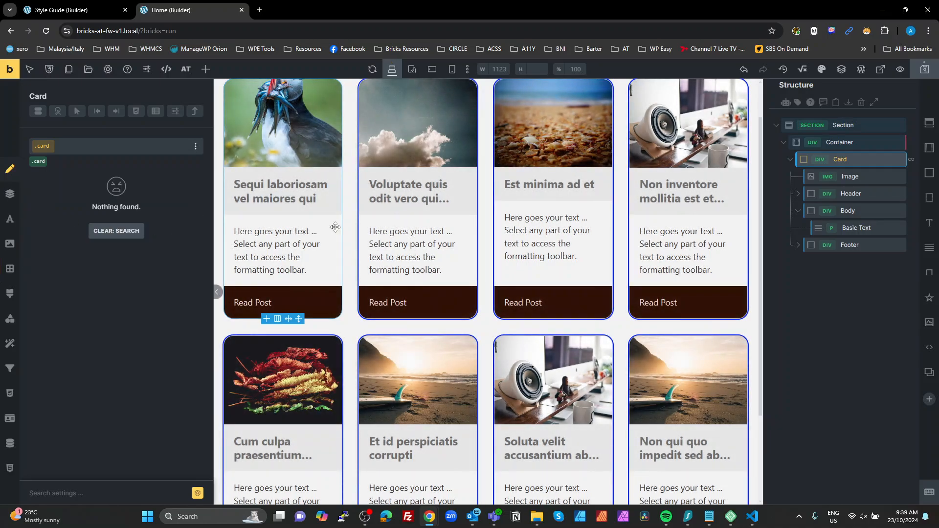
# Clear all modified layout, typography and background settings from the card Footer's .card__footer class, then deselect it
pyautogui.click(851, 193)
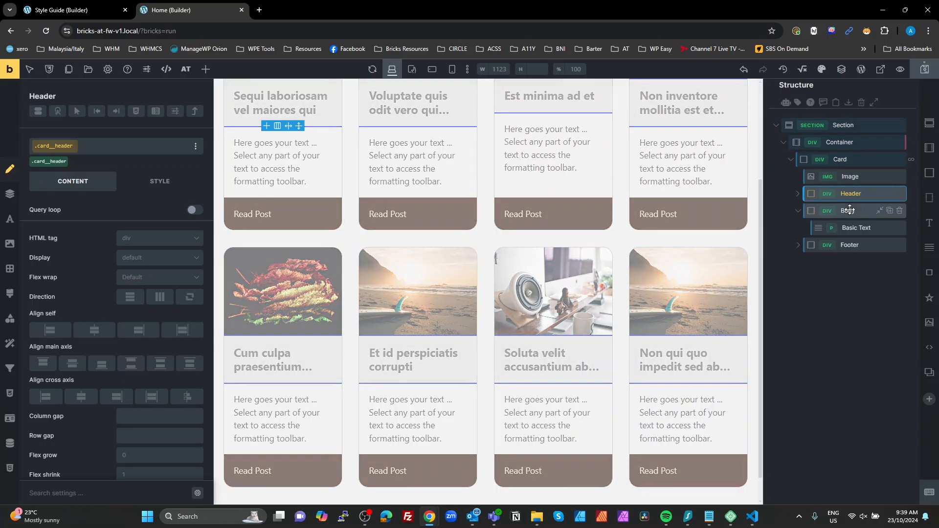
pyautogui.click(849, 210)
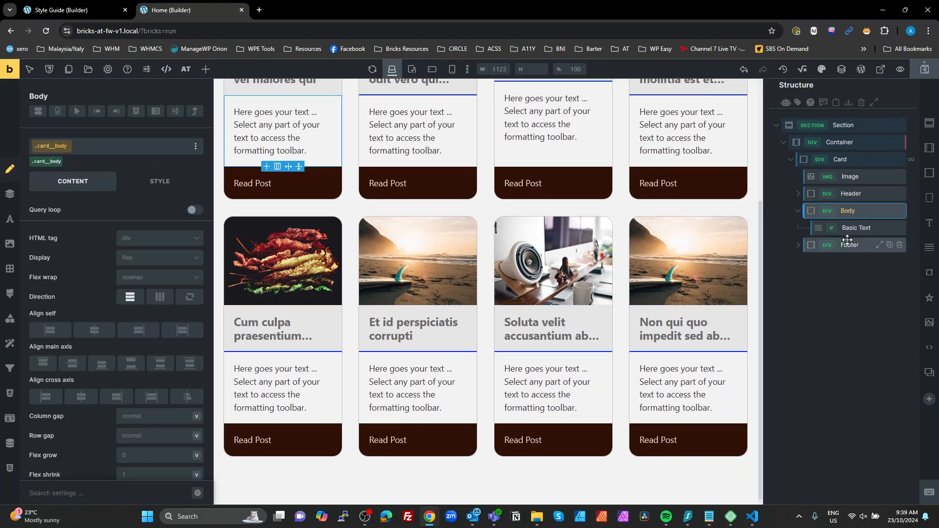
pyautogui.click(849, 244)
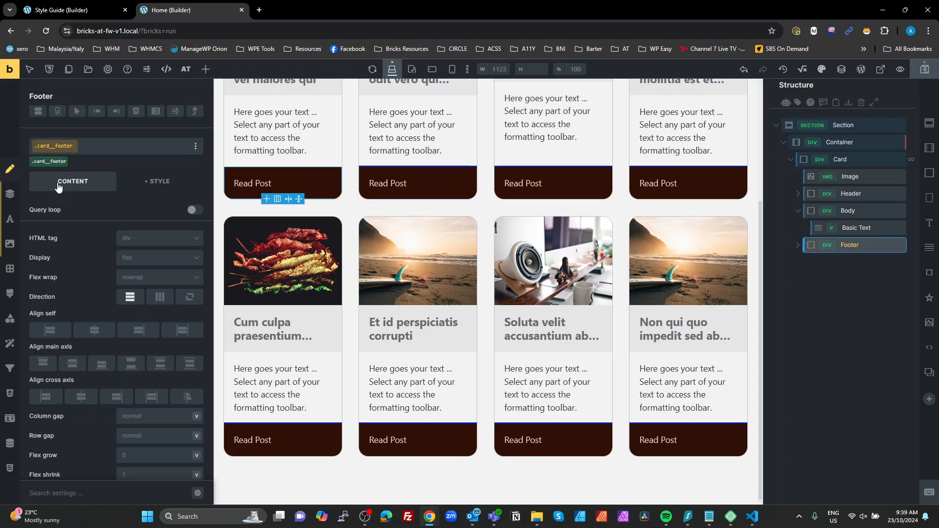
pyautogui.click(198, 493)
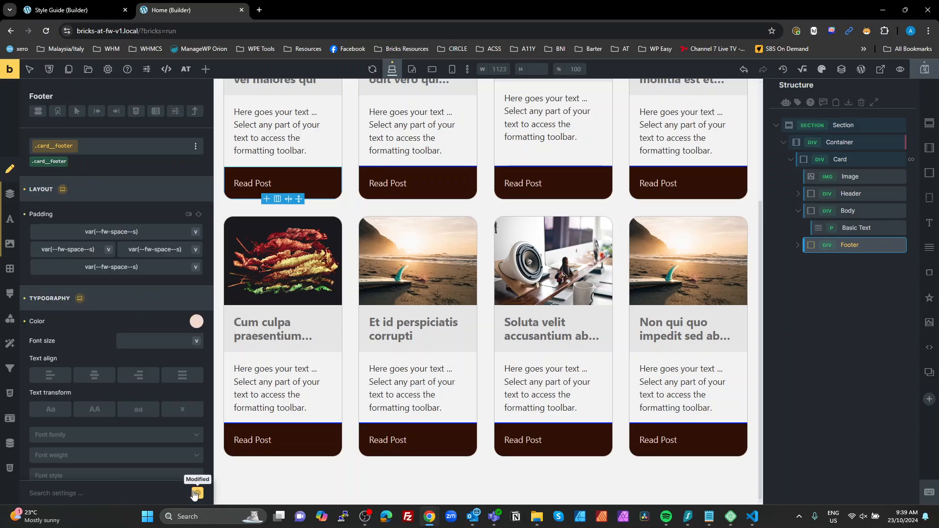
pyautogui.click(26, 195)
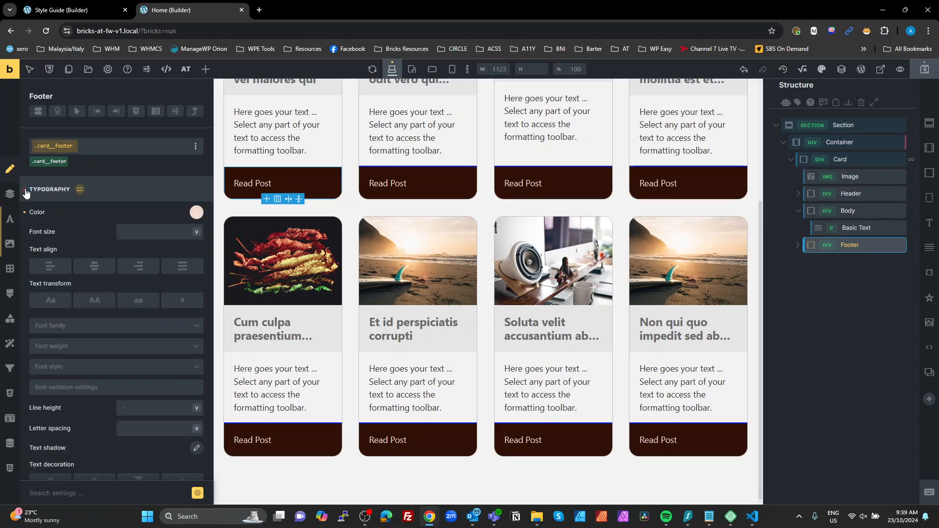
pyautogui.click(27, 197)
pyautogui.click(31, 198)
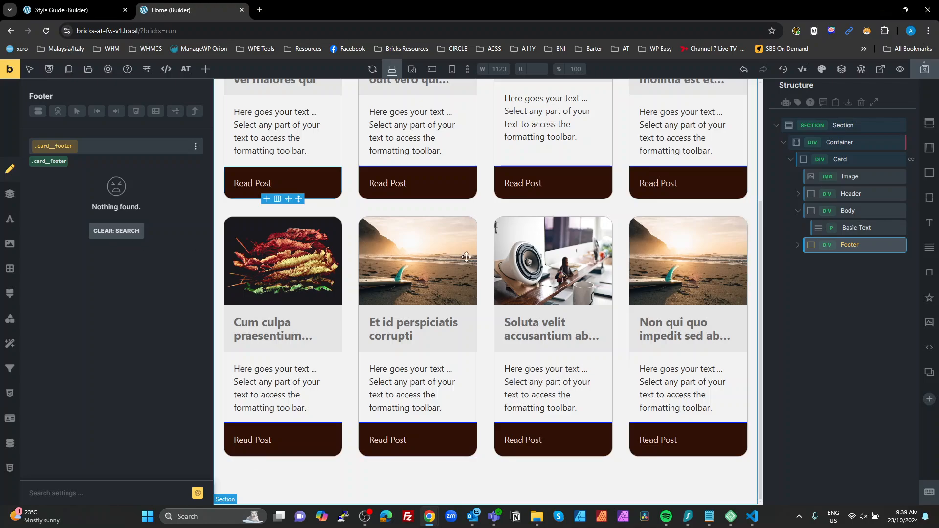
pyautogui.click(845, 315)
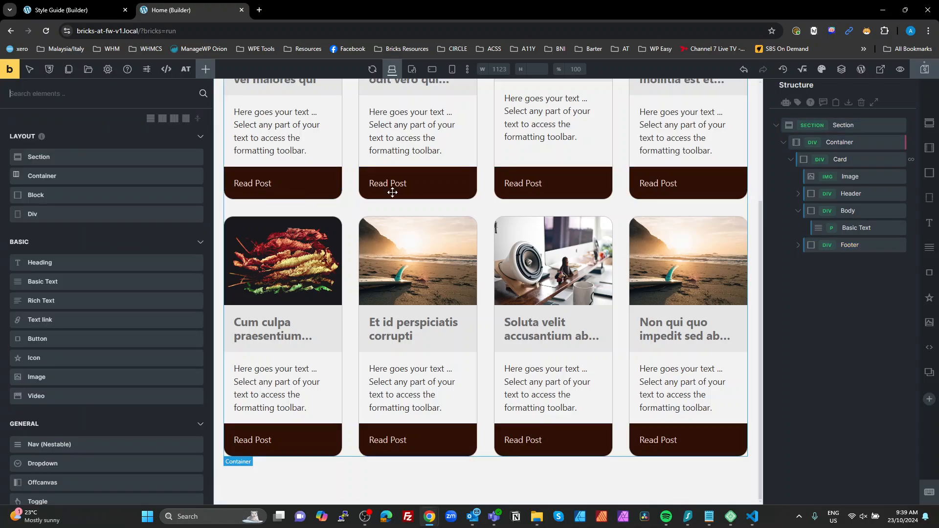
# Remove the .fw-line-clamp and .fw-line-clamp--2 classes from the Heading inside the card's Header
pyautogui.click(850, 176)
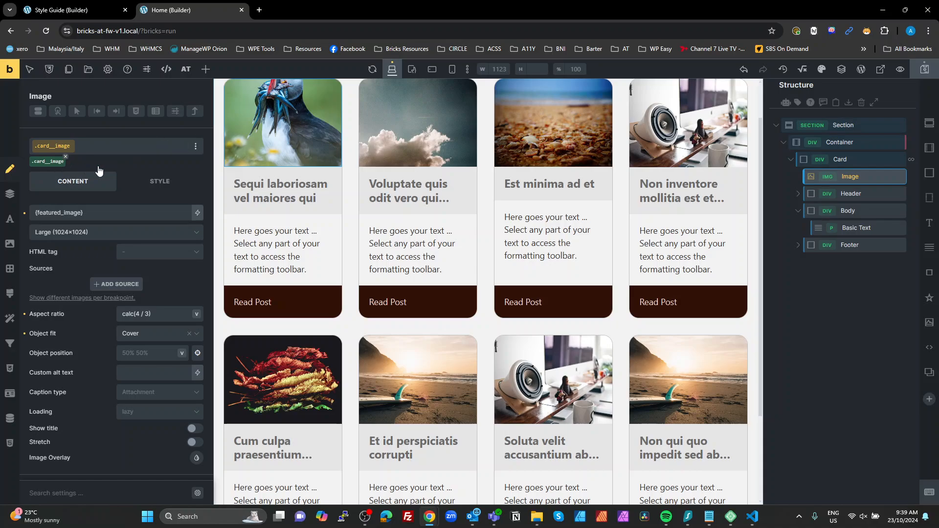
pyautogui.click(815, 194)
pyautogui.click(798, 195)
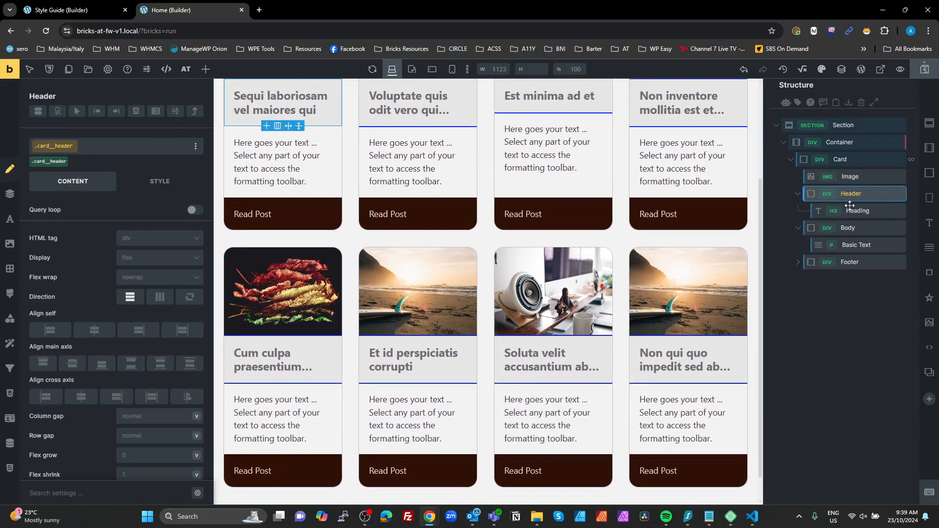
pyautogui.click(857, 211)
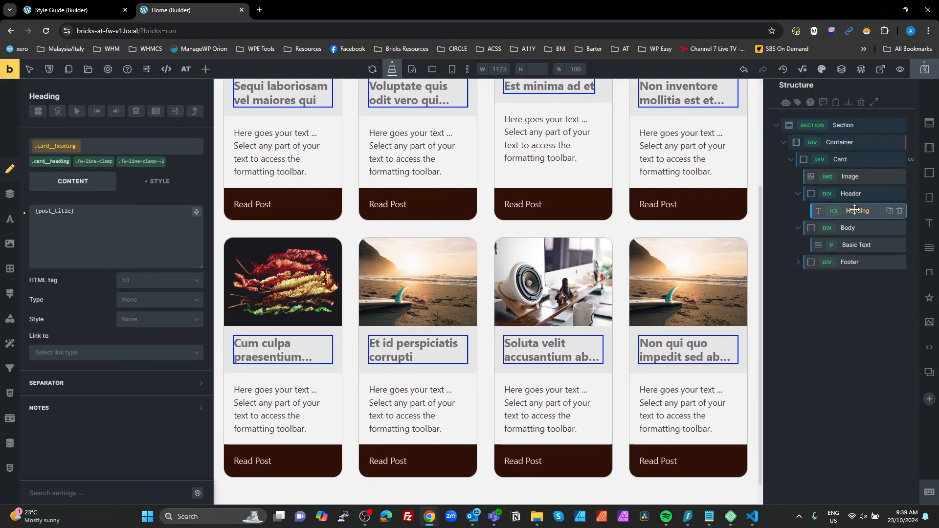
pyautogui.click(113, 157)
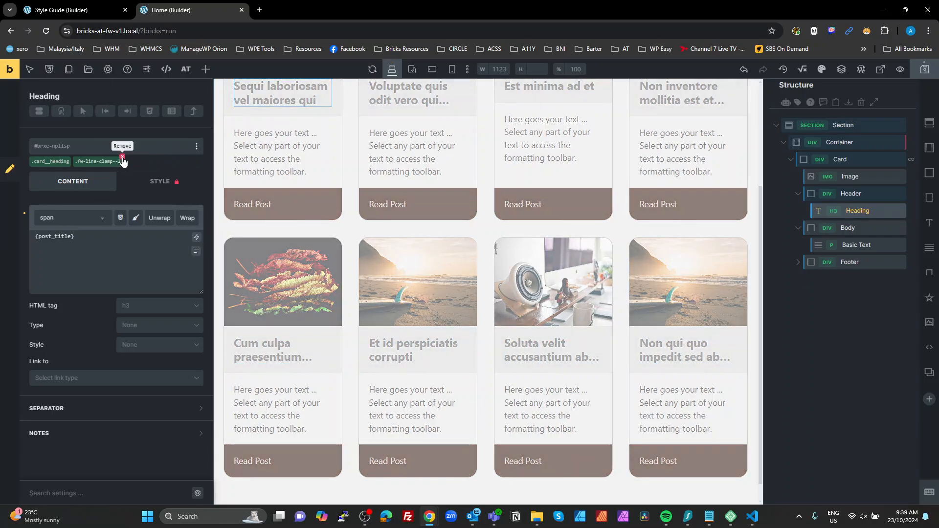
pyautogui.click(113, 157)
# Remove the .fw-line-clamp--6 class from the Basic Text in the card's Body, then deselect it
pyautogui.click(857, 244)
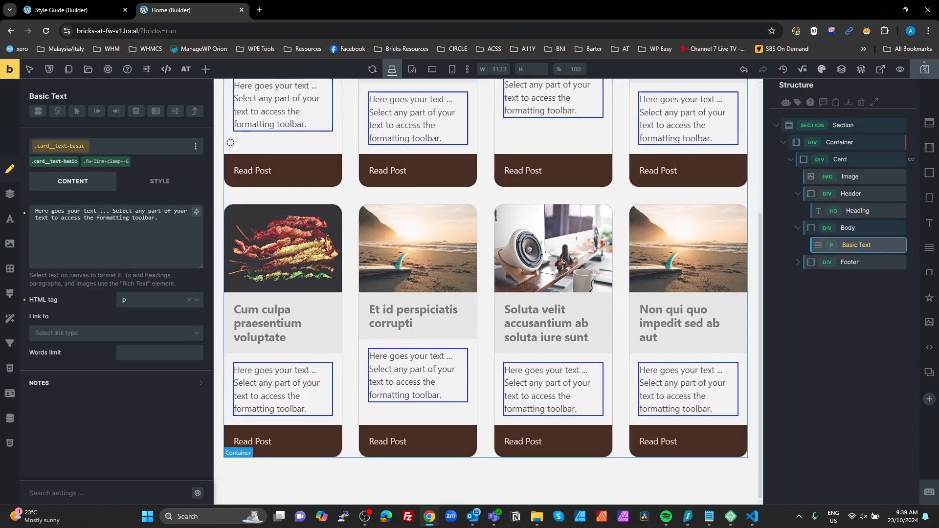
pyautogui.click(130, 156)
pyautogui.click(816, 290)
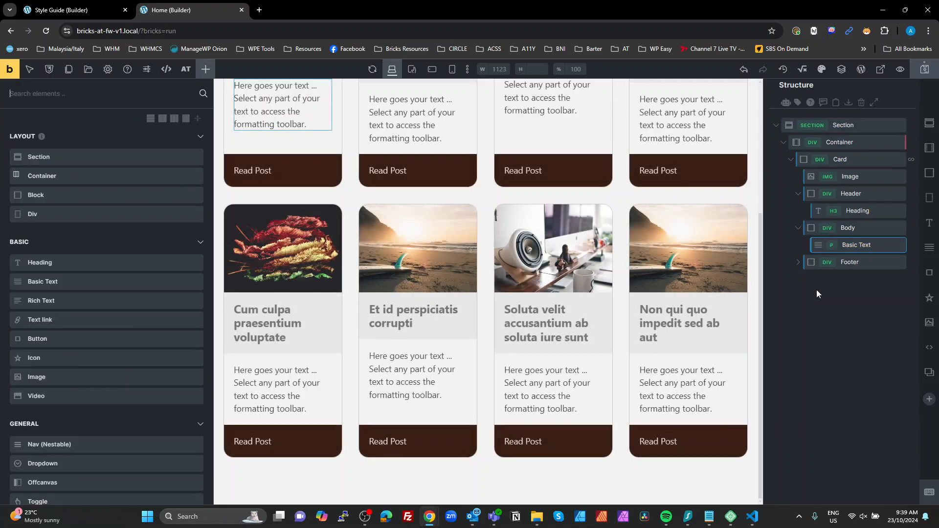
# Save the page and reload the builder to check the unstyled cards
pyautogui.scroll(2, 407, 231)
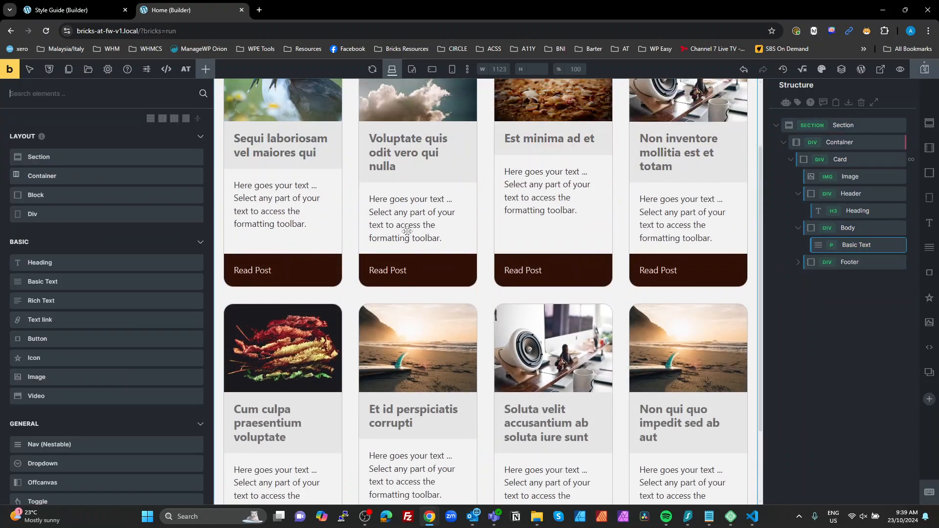
pyautogui.scroll(2, 406, 231)
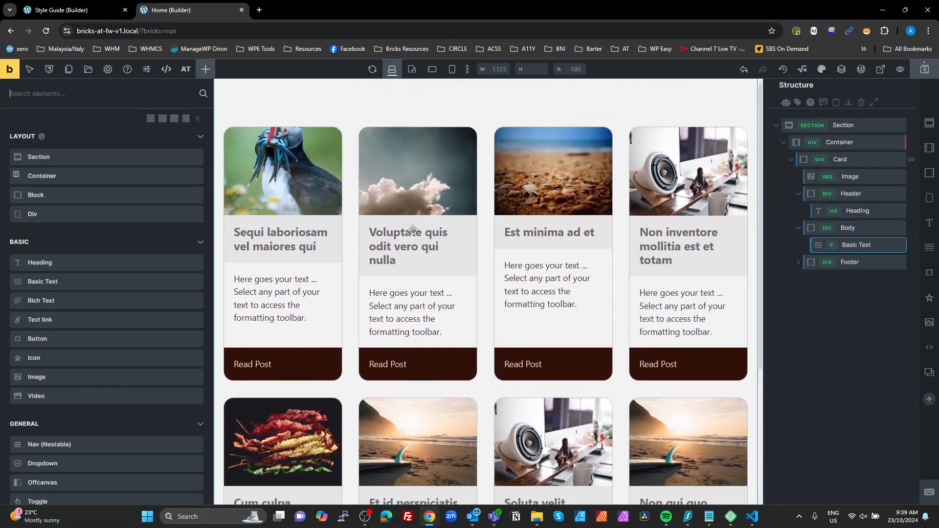
pyautogui.click(924, 71)
pyautogui.click(46, 31)
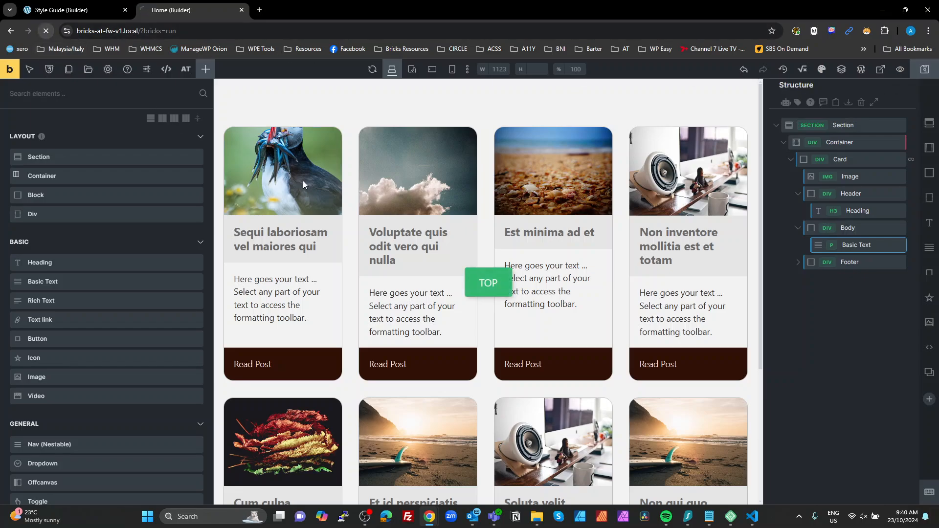
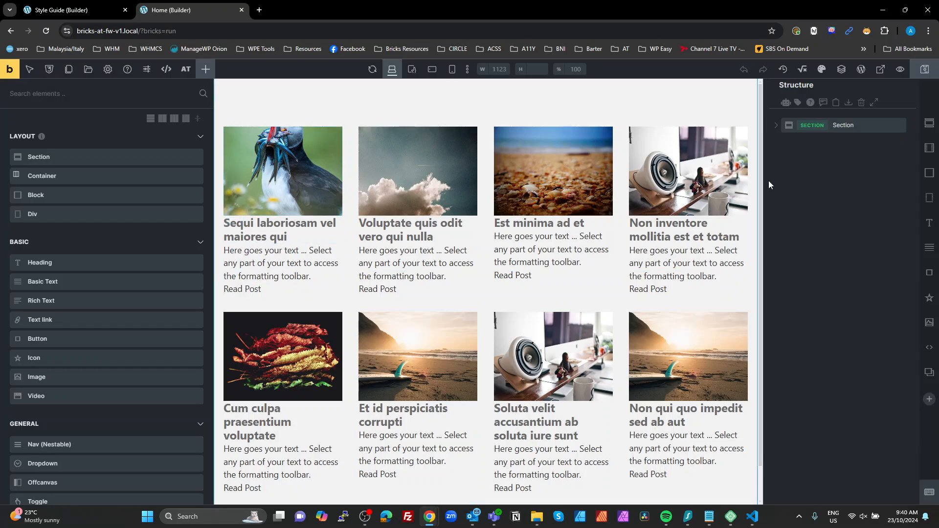
# Select the Card and insert the component selectors into the SuperPower CSS of its .card class
pyautogui.click(299, 239)
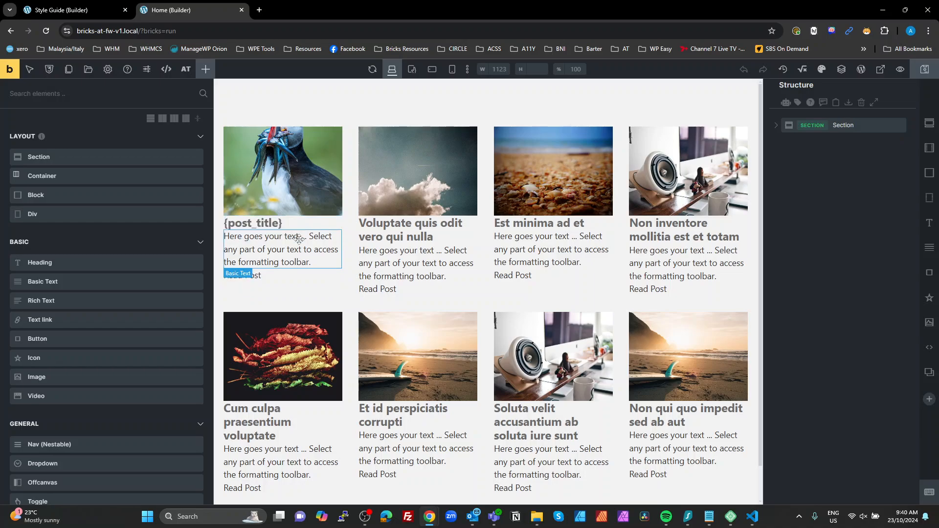
pyautogui.click(857, 158)
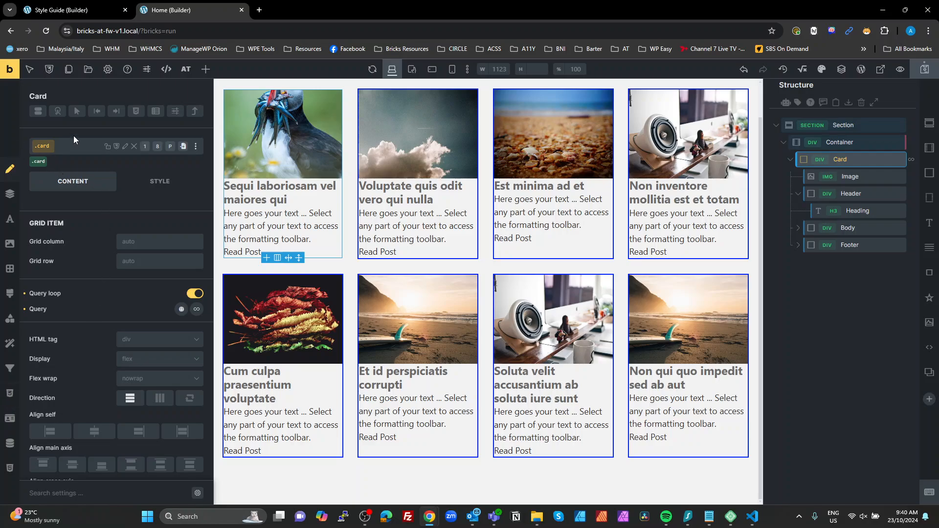
pyautogui.click(9, 394)
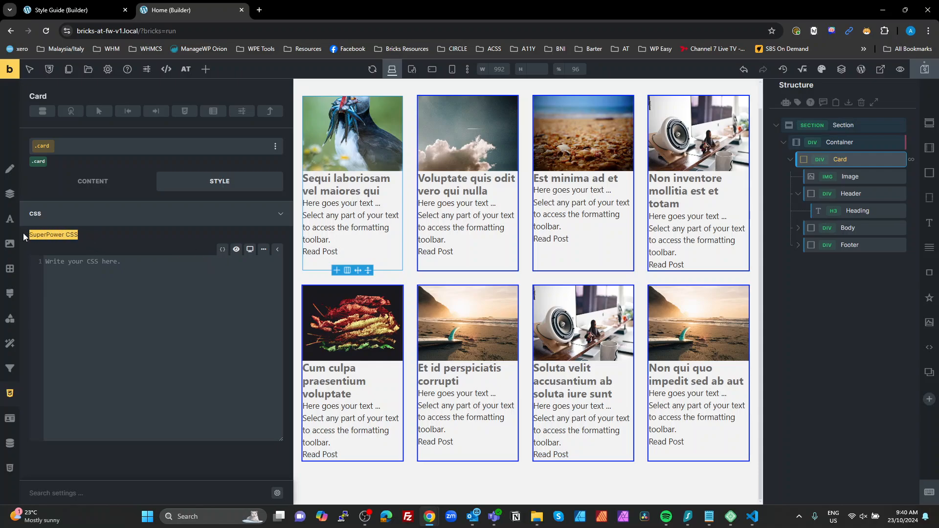
pyautogui.click(167, 294)
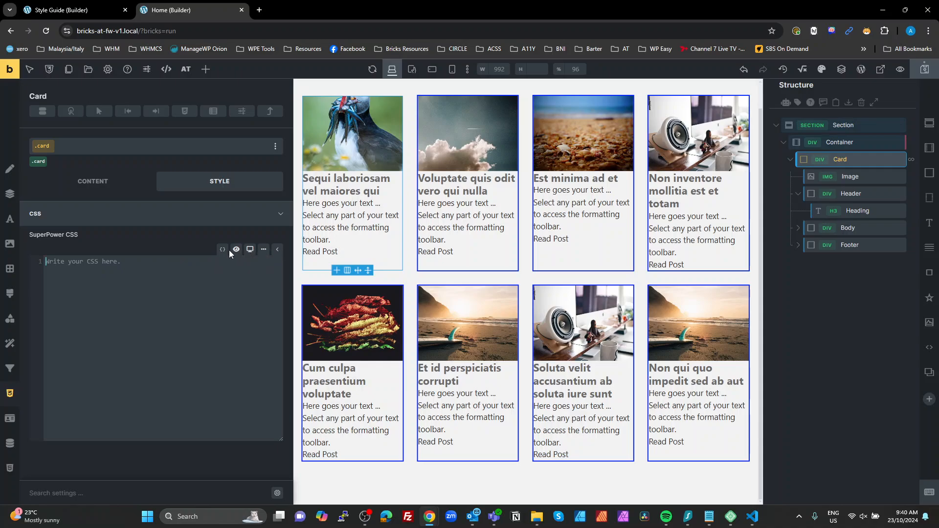
pyautogui.click(263, 251)
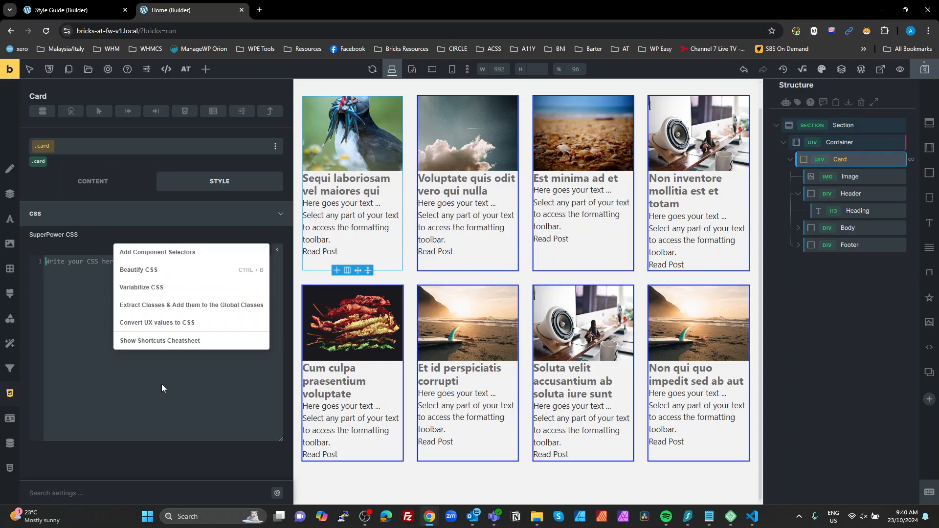
pyautogui.click(264, 250)
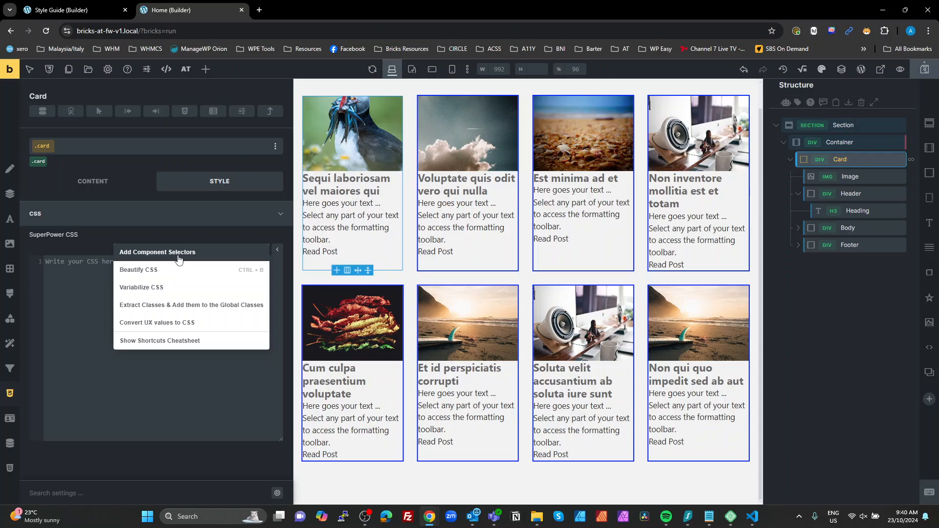
pyautogui.click(178, 253)
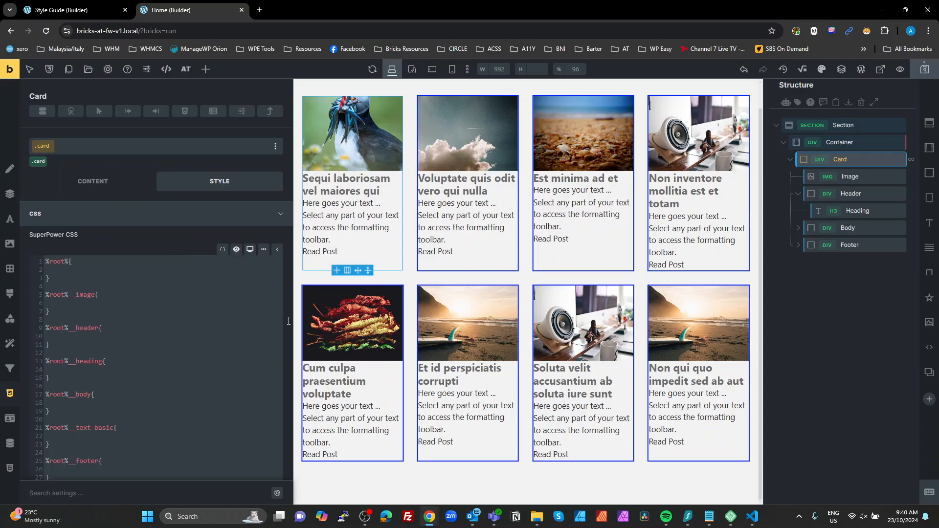
# Give the %root% rule a border of 1px solid var(--fw-black-t-5)
pyautogui.scroll(-2, 100, 337)
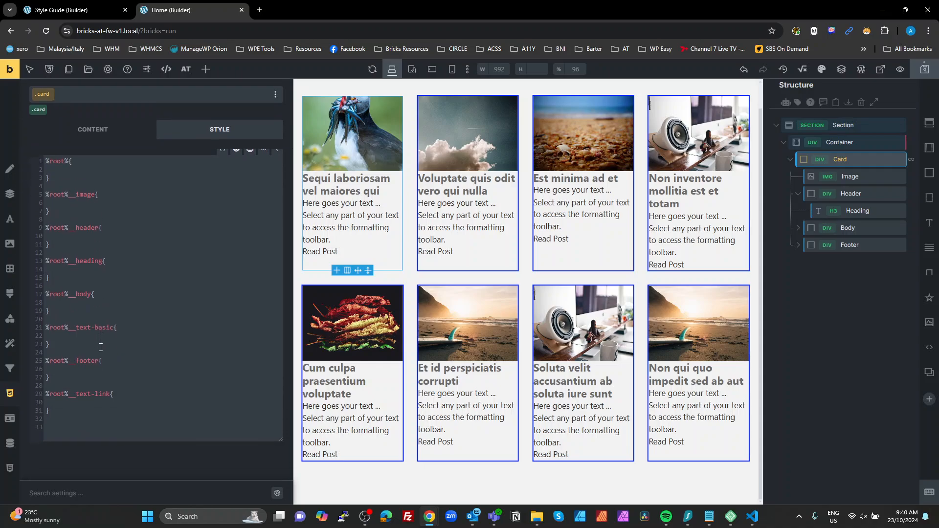
pyautogui.scroll(2, 78, 318)
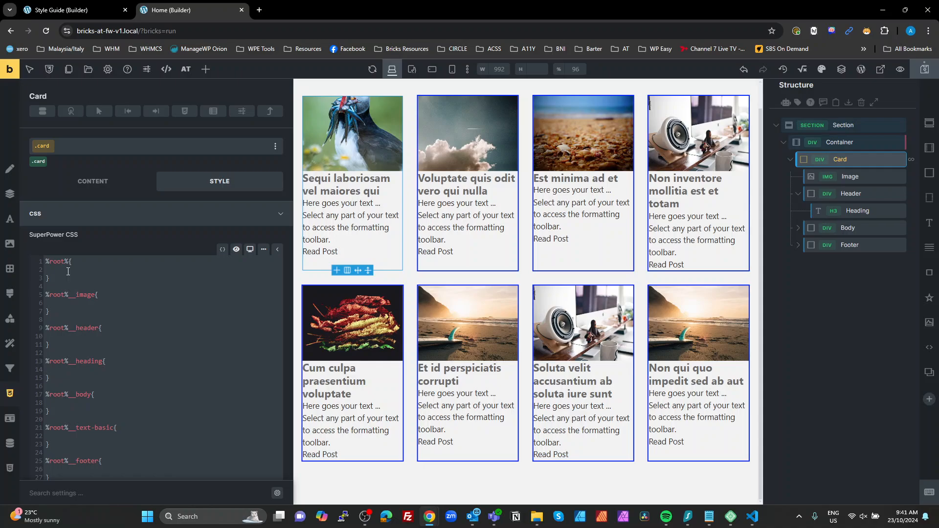
pyautogui.write('bor')
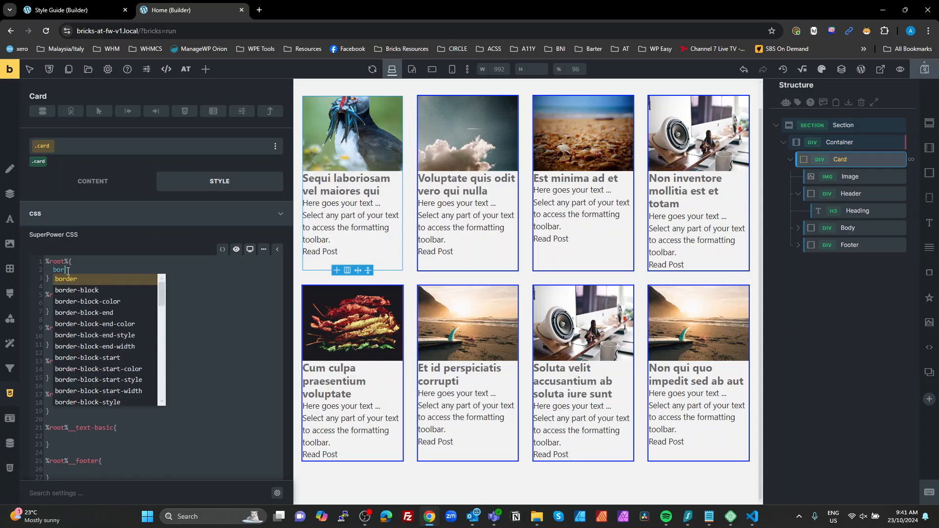
pyautogui.press('Return')
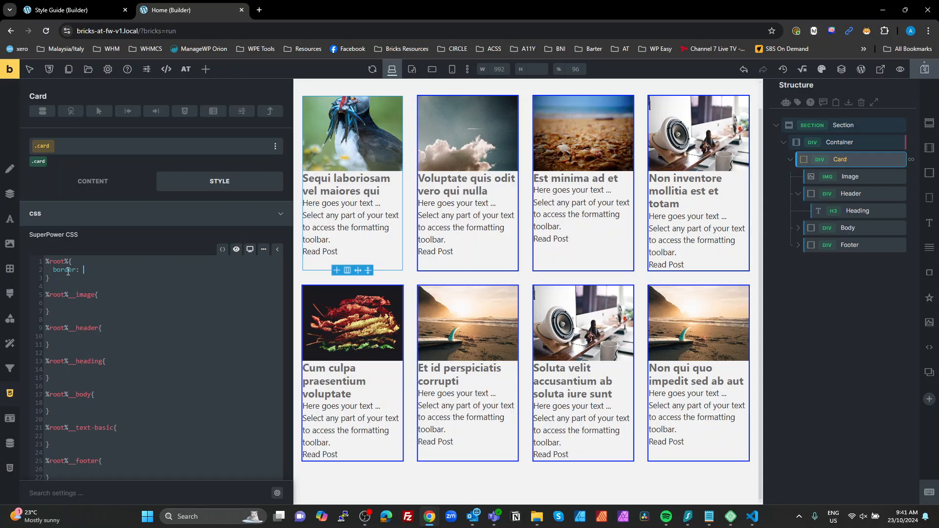
pyautogui.write('1px solid blac')
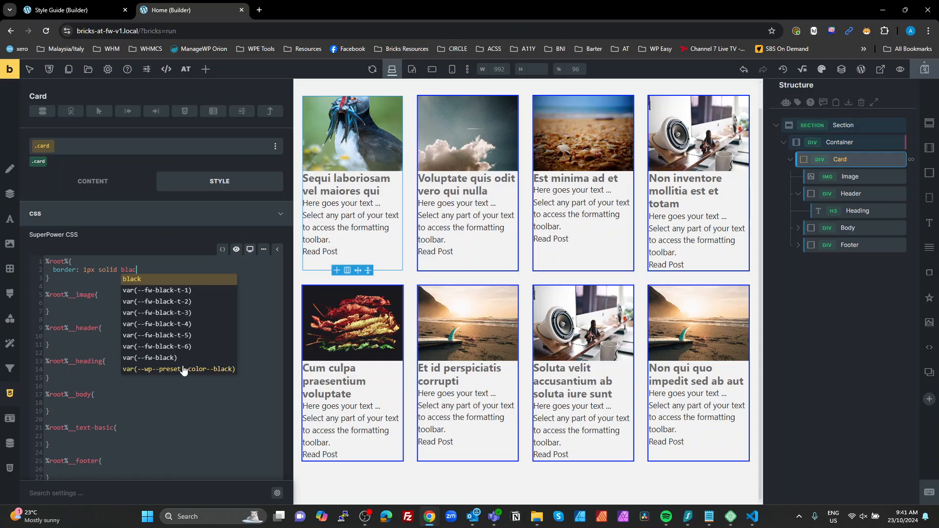
pyautogui.click(180, 335)
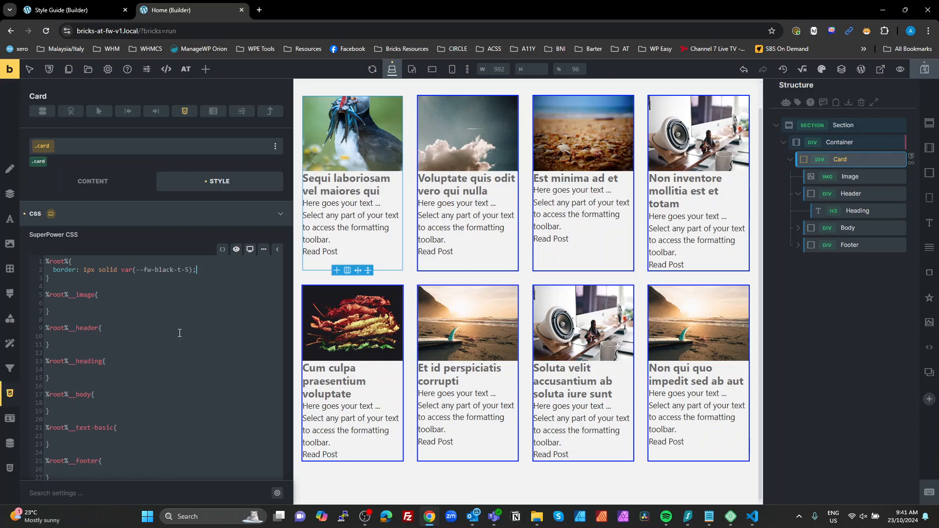
# Add a border-radius of var(--fw-radius--s) to the %root% rule, below the border declaration
pyautogui.press('Return')
pyautogui.write('b')
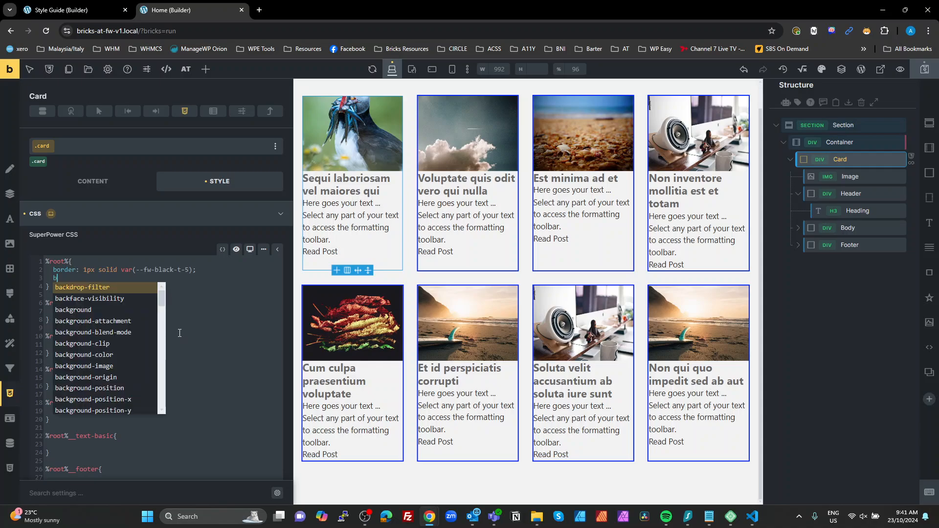
pyautogui.write('order-r')
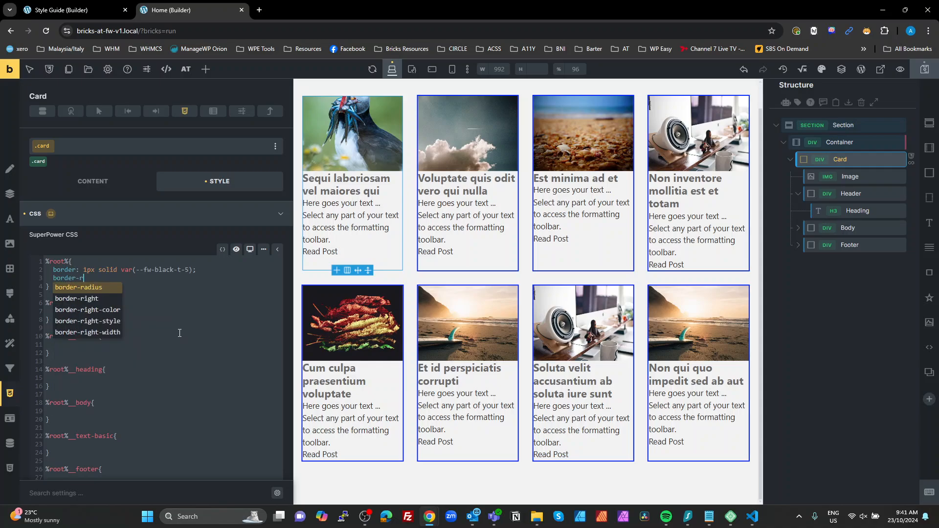
pyautogui.press('Return')
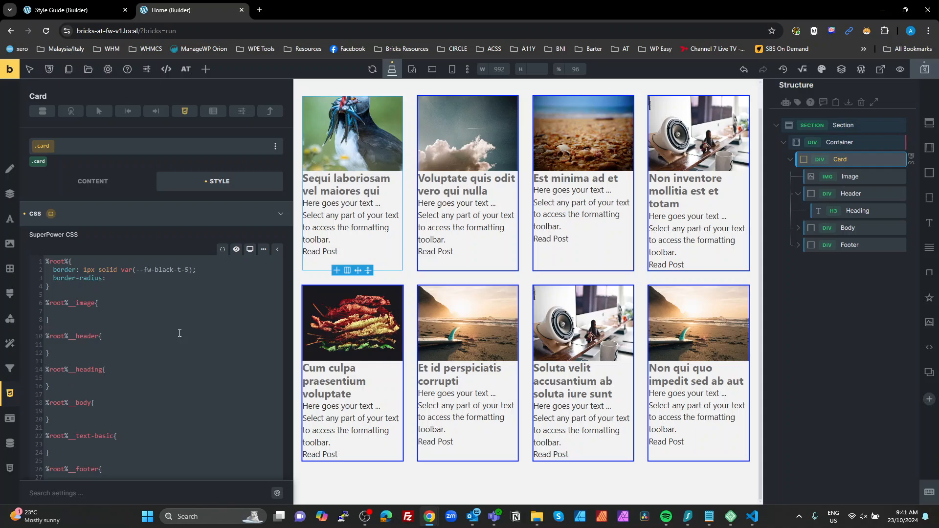
pyautogui.write('rad')
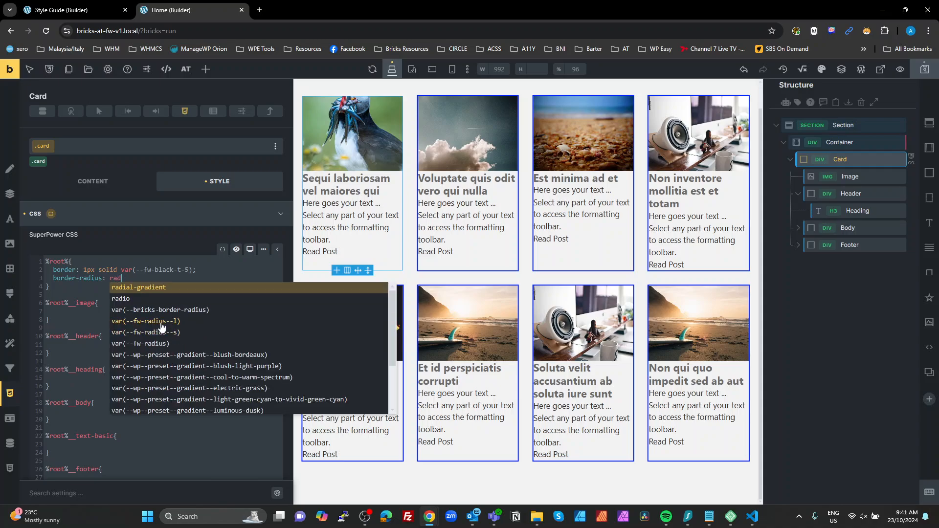
pyautogui.click(171, 333)
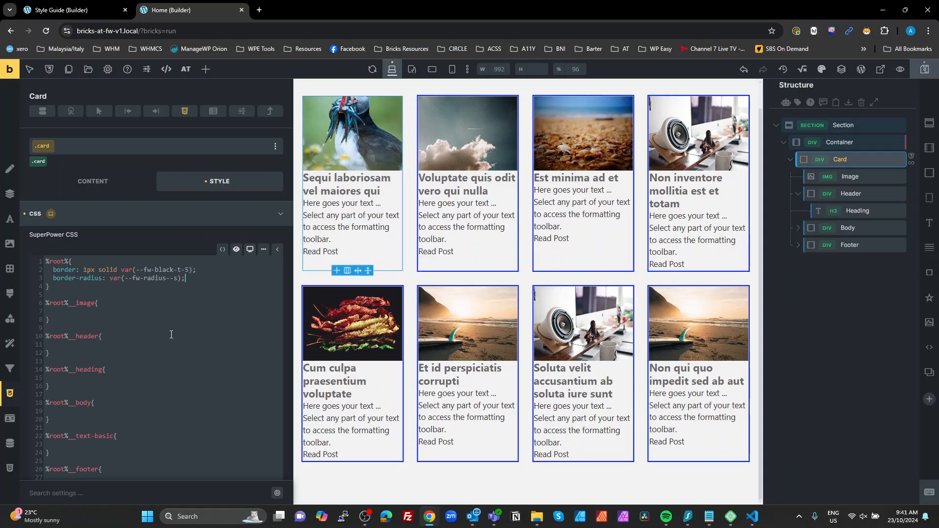
# Add overflow: hidden; to the %root% rule, below the border-radius declaration
pyautogui.press('Return')
pyautogui.write('overflow: ')
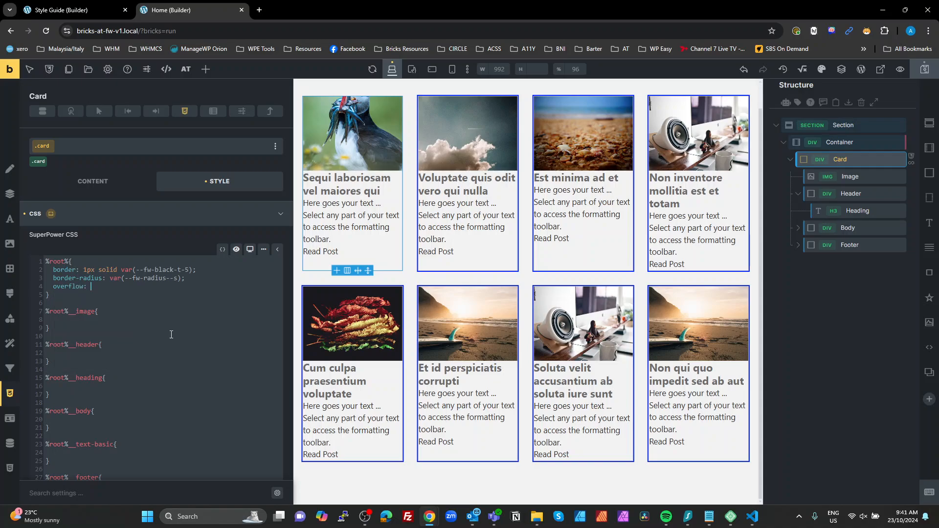
pyautogui.write('hi')
pyautogui.press('Return')
pyautogui.write(';')
# Set the aspect-ratio to 4 / 3 in the %root%__image rule
pyautogui.write('a')
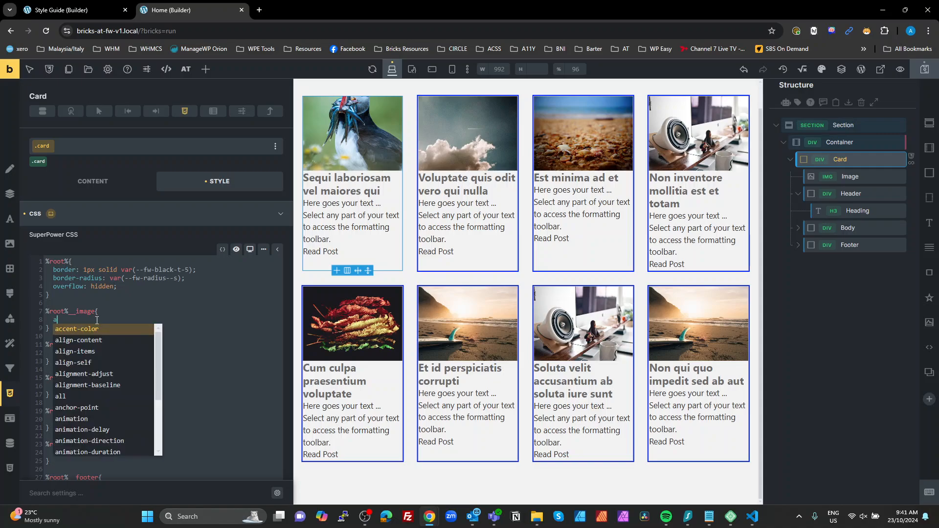
pyautogui.write('spect')
pyautogui.press('Return')
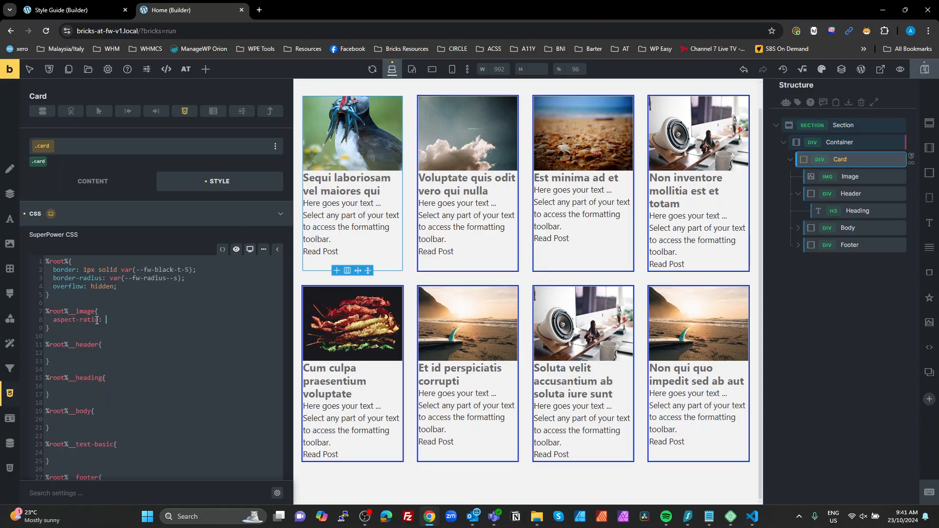
pyautogui.write('4 / 3;')
# Add object-fit: cover; to the %root%__image rule, below the aspect-ratio declaration
pyautogui.press('Return')
pyautogui.write('ina')
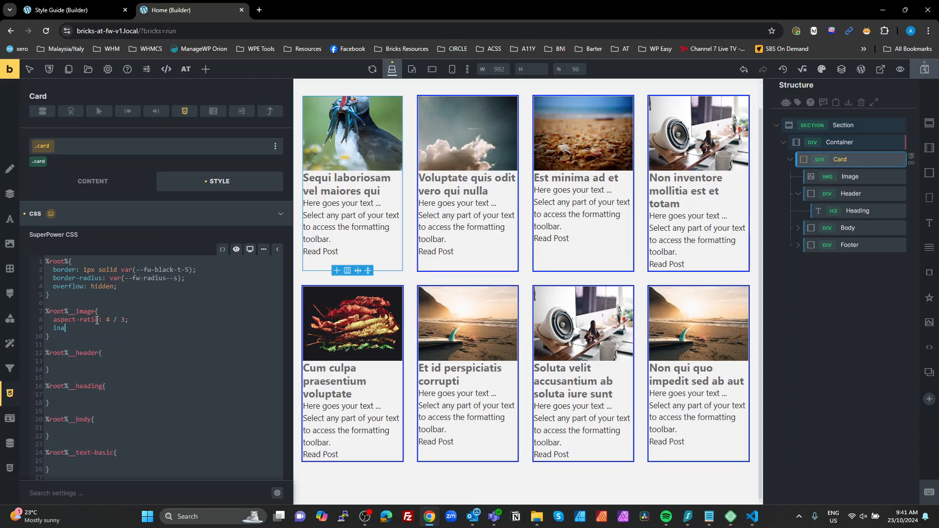
pyautogui.write('ge')
pyautogui.press('BackSpace')
pyautogui.press('BackSpace')
pyautogui.press('BackSpace')
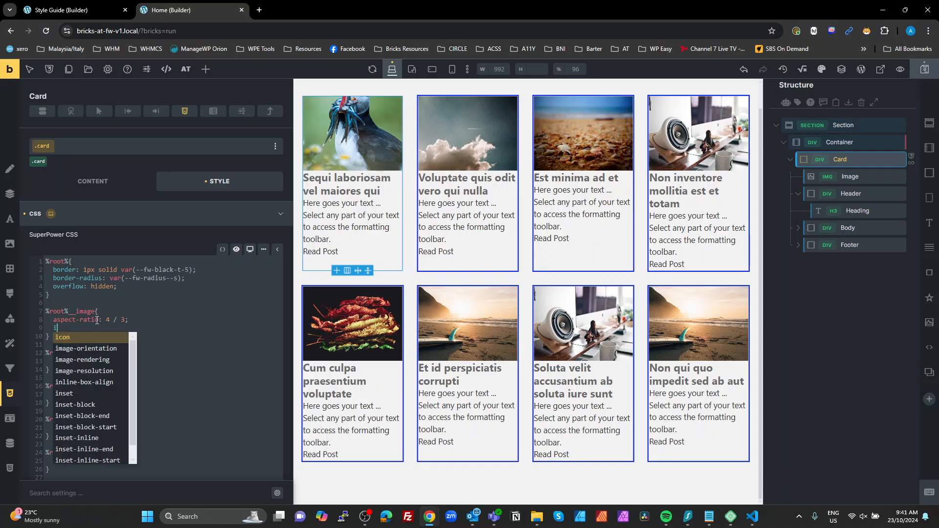
pyautogui.write('mage')
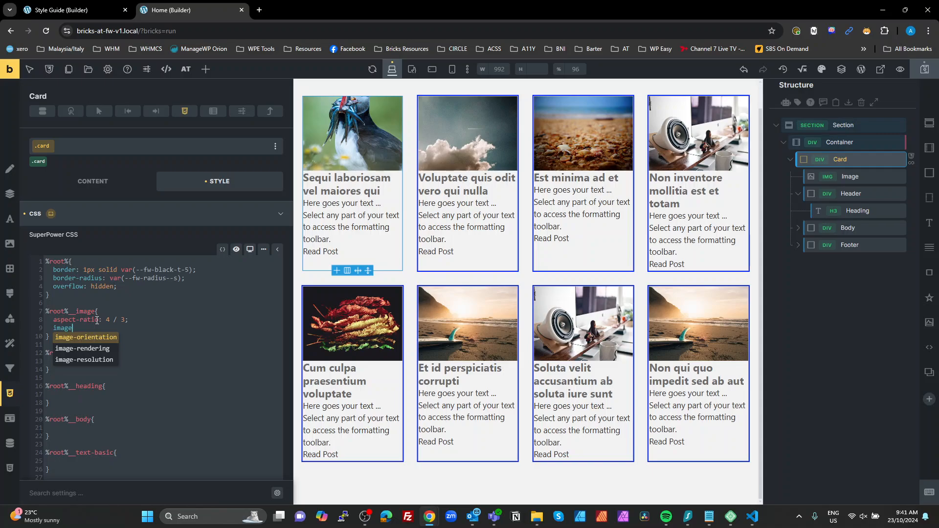
pyautogui.write('-f')
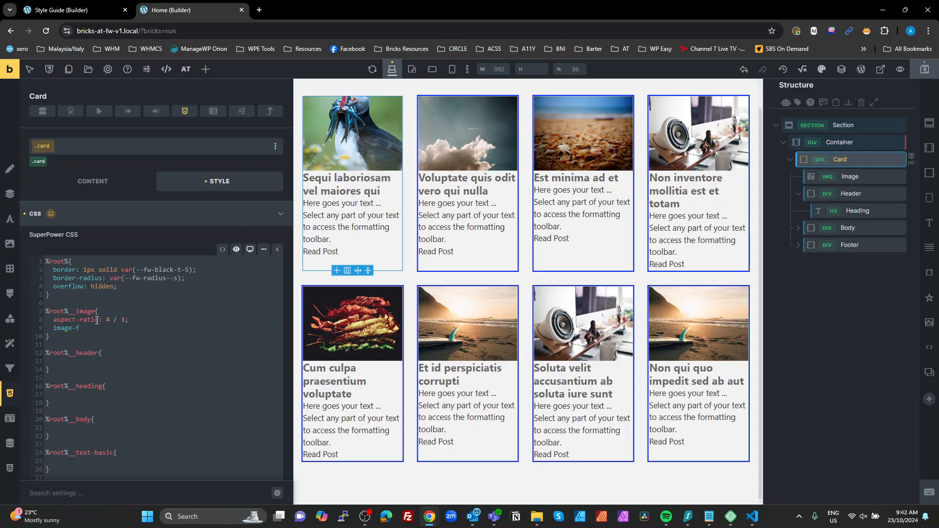
pyautogui.write('it')
pyautogui.press('BackSpace')
pyautogui.press('BackSpace')
pyautogui.press('BackSpace')
pyautogui.press('BackSpace')
pyautogui.press('BackSpace')
pyautogui.press('BackSpace')
pyautogui.press('BackSpace')
pyautogui.press('BackSpace')
pyautogui.press('BackSpace')
pyautogui.press('BackSpace')
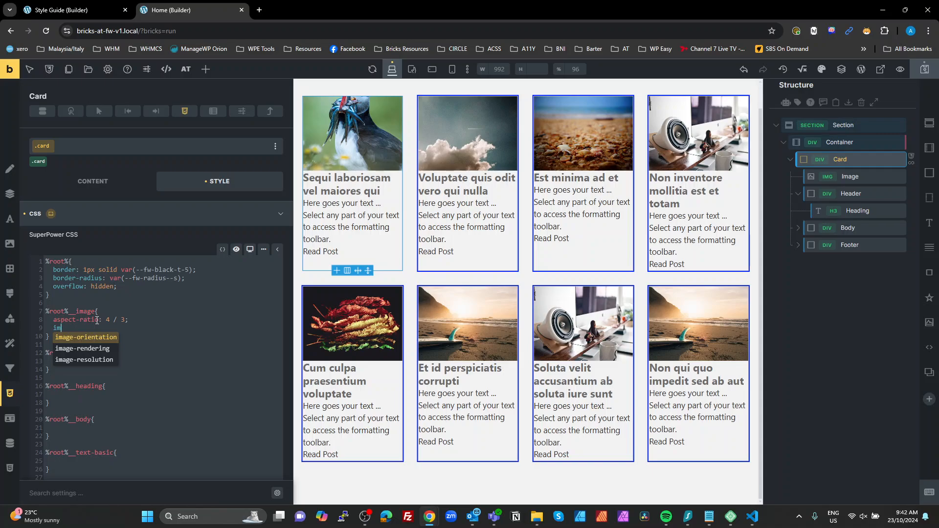
pyautogui.write('ob')
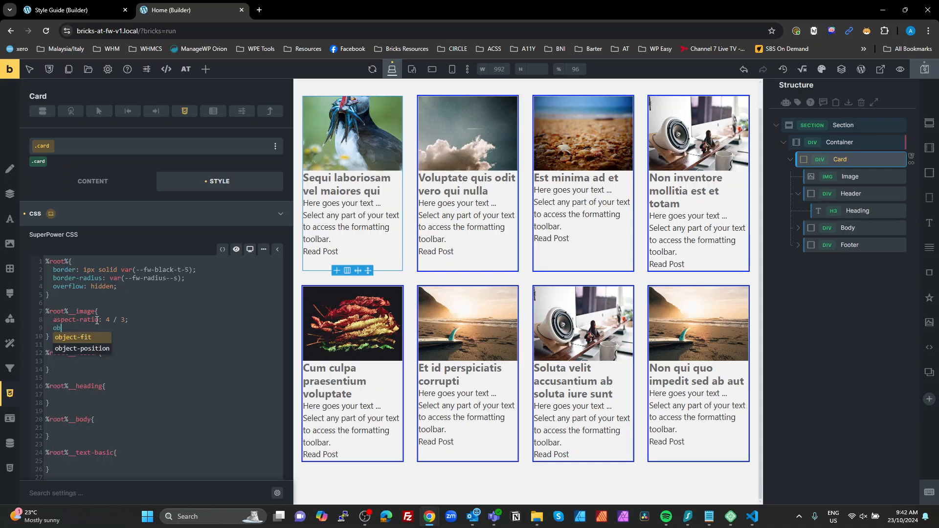
pyautogui.write('ject-f')
pyautogui.press('Return')
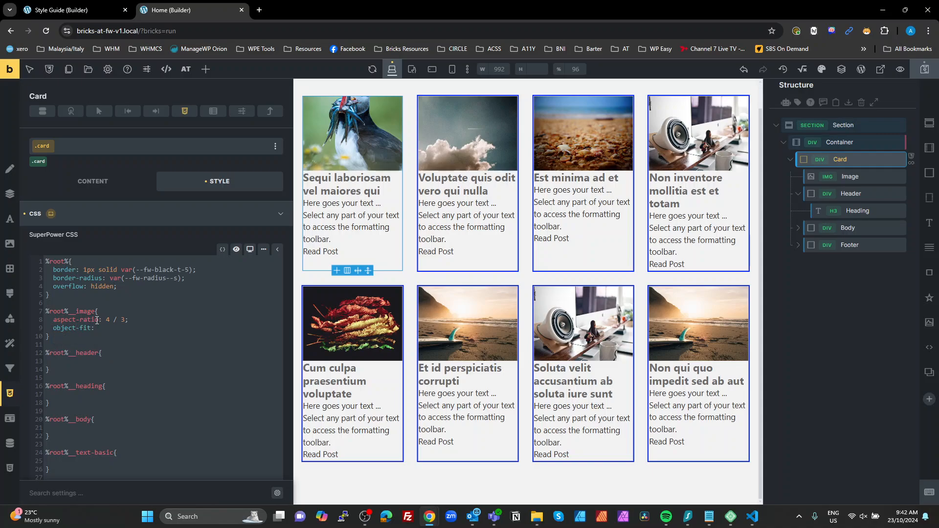
pyautogui.write('cover;')
# Declare a custom property --root-pading: var(--fw-space--s); in the %root% rule, below overflow
pyautogui.click(121, 287)
pyautogui.press('Return')
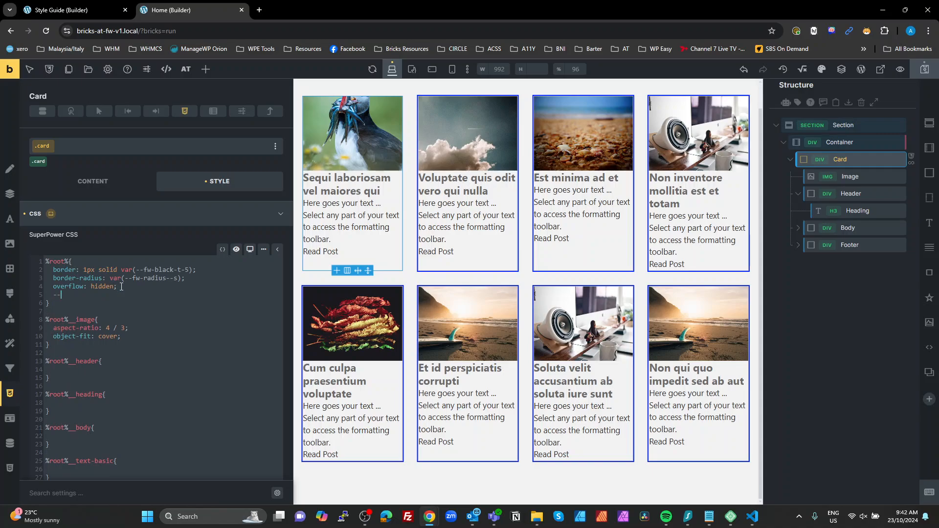
pyautogui.write('--roo')
pyautogui.write('pading: space-')
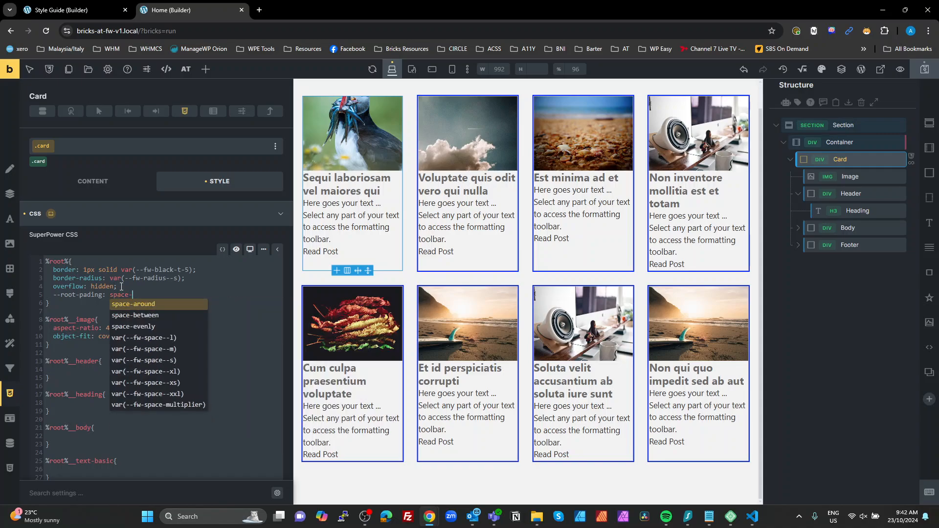
pyautogui.write('s;')
pyautogui.press('BackSpace')
pyautogui.press('BackSpace')
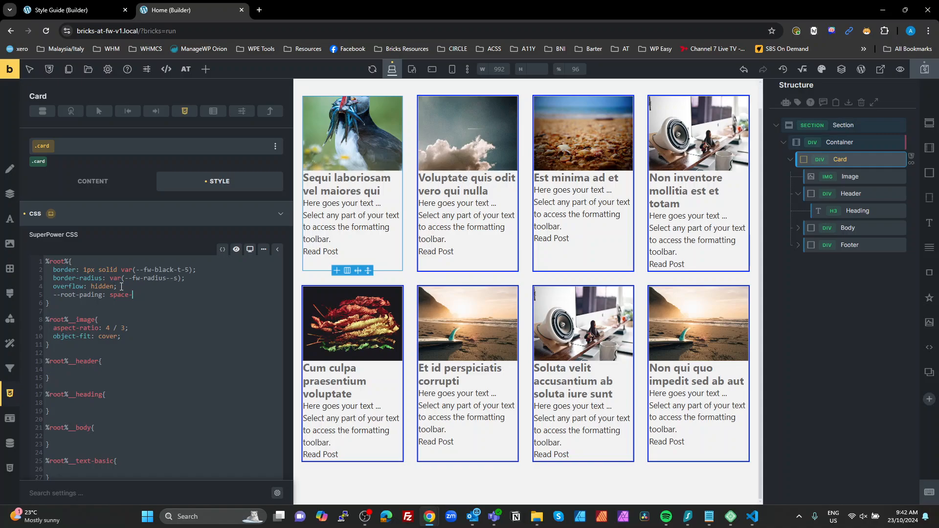
pyautogui.write('-')
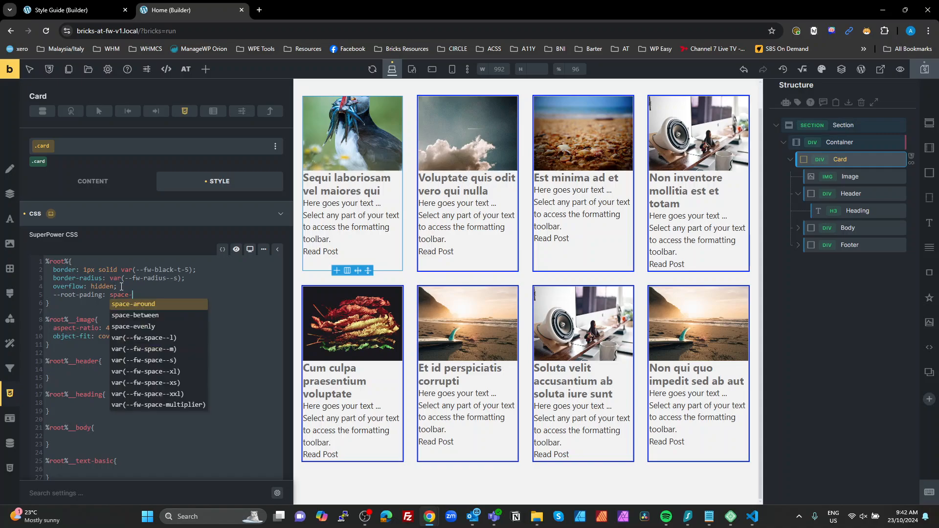
pyautogui.click(163, 362)
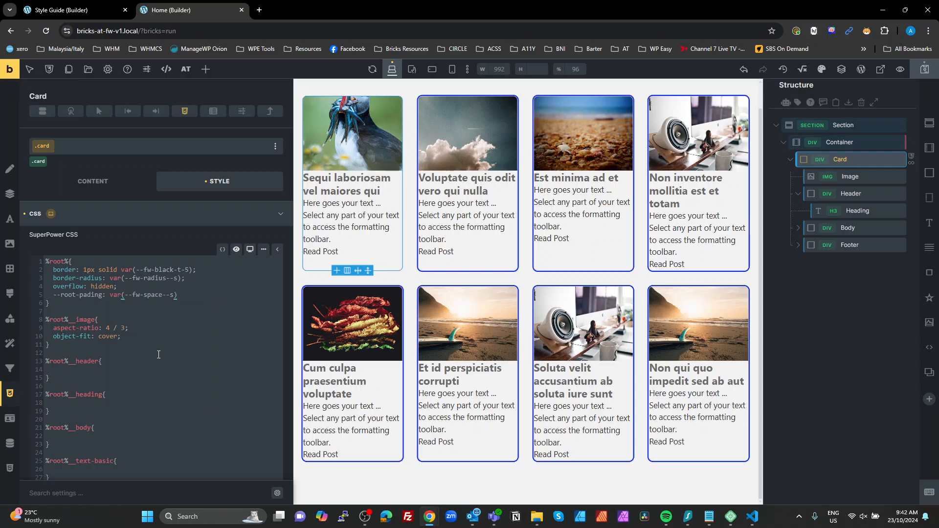
pyautogui.write(';')
# Add padding: var(--root-pading); to the %root%__header rule
pyautogui.moveTo(105, 294); pyautogui.dragTo(55, 294)
pyautogui.click(89, 368)
pyautogui.write('padding: var();')
pyautogui.press('Left')
pyautogui.write('--root-pading')
# Copy the header's padding declaration into the %root%__body and %root%__footer rules
pyautogui.moveTo(71, 370); pyautogui.dragTo(54, 371)
pyautogui.hotkey('ctrl', 'c')
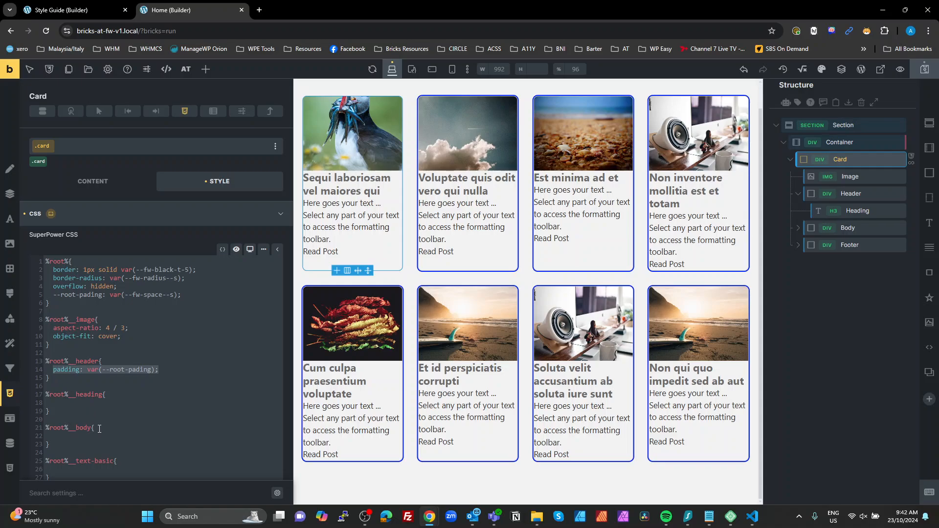
pyautogui.click(84, 435)
pyautogui.hotkey('ctrl', 'v')
pyautogui.scroll(-2, 111, 434)
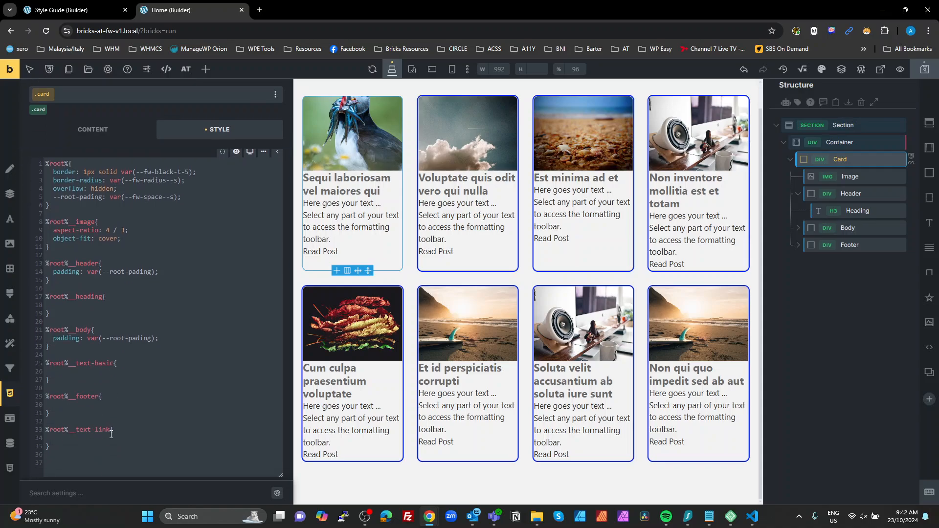
pyautogui.click(73, 407)
pyautogui.hotkey('ctrl', 'v')
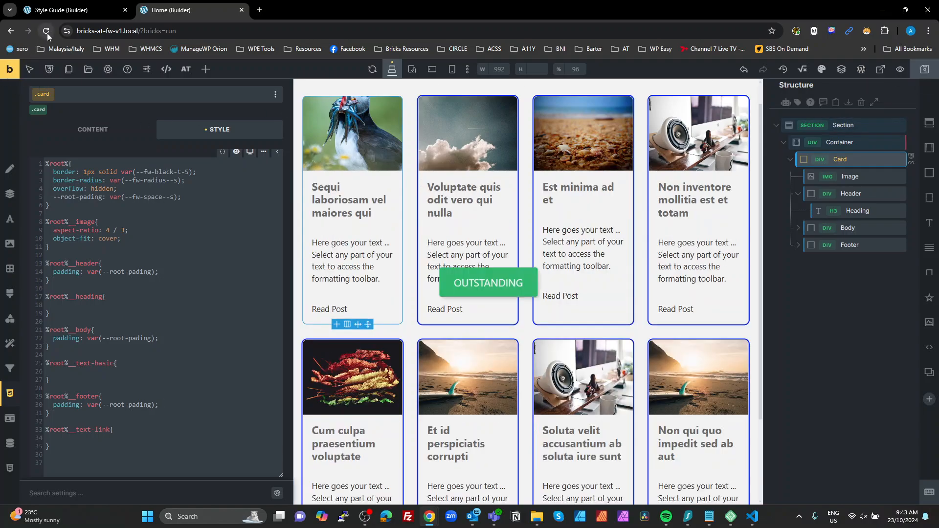
# Reload the builder page and reopen the custom CSS of the Card element's .card class
pyautogui.click(46, 32)
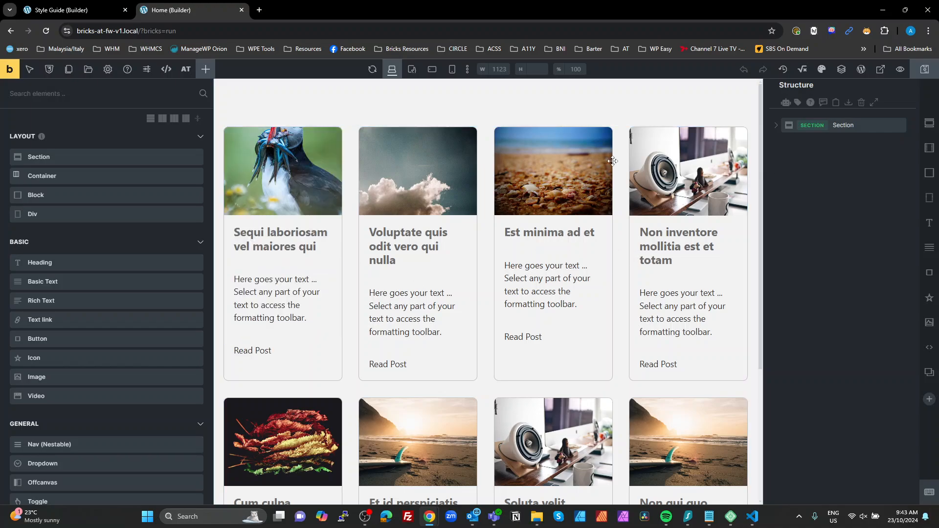
pyautogui.click(327, 224)
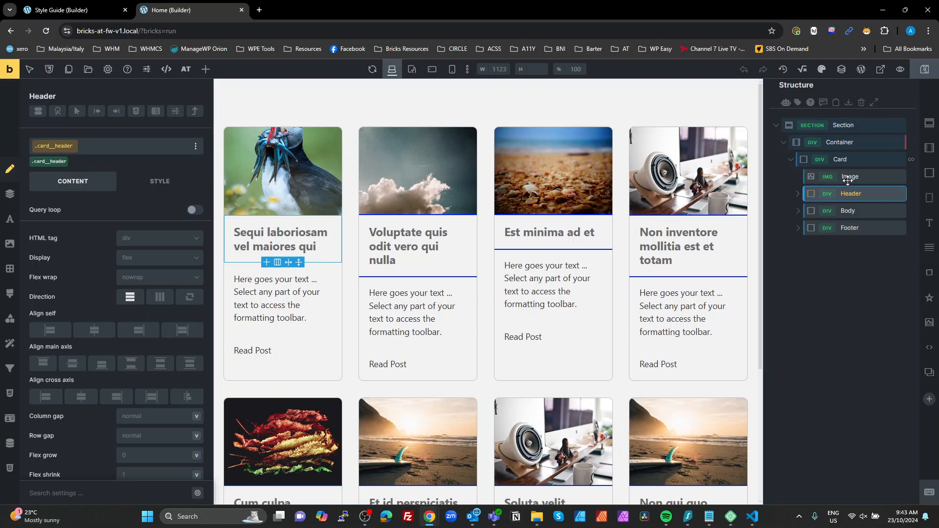
pyautogui.click(843, 159)
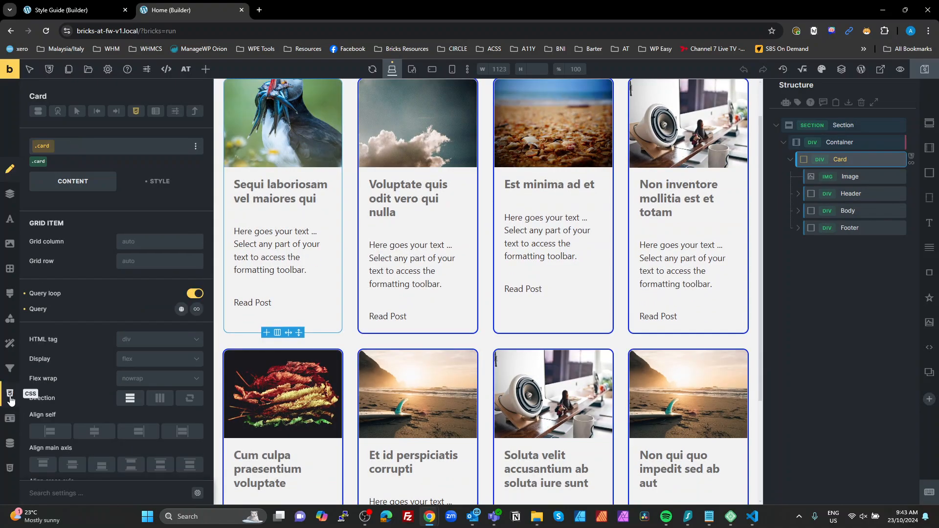
pyautogui.click(10, 394)
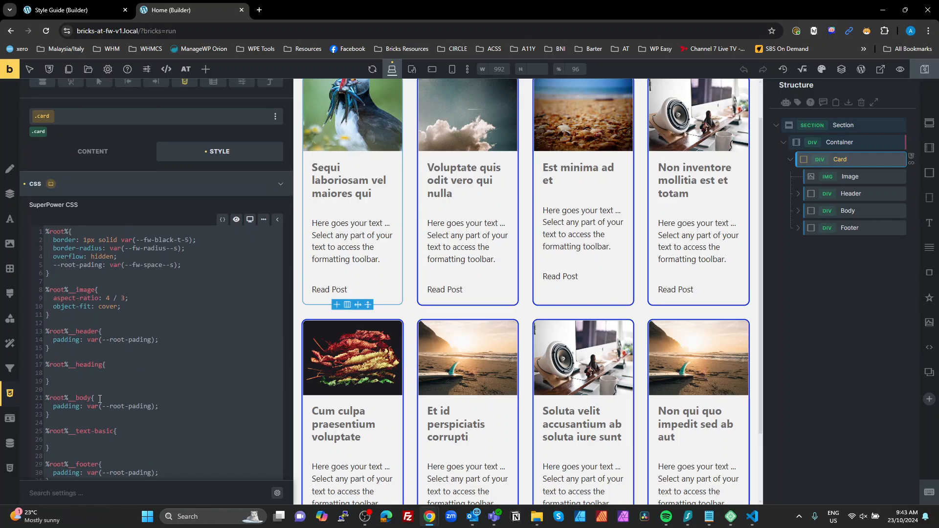
pyautogui.scroll(-2, 99, 399)
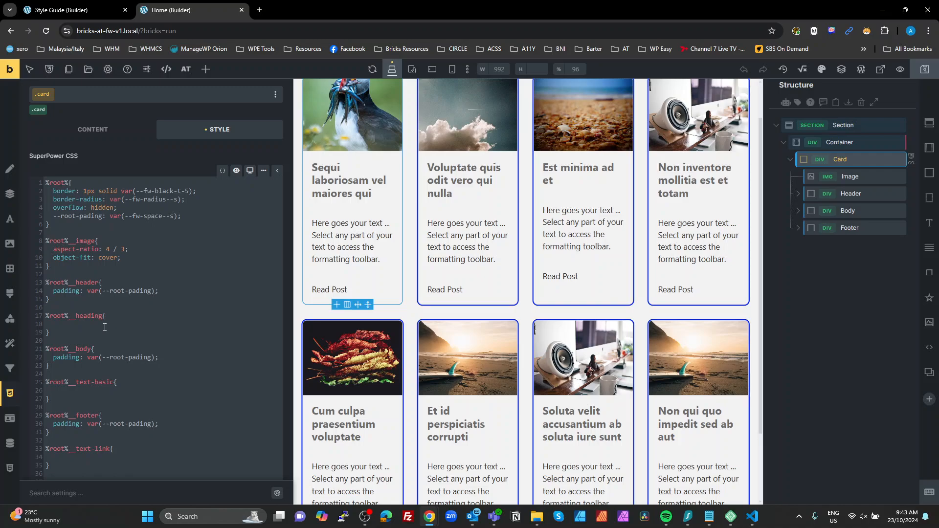
# Add background: var(--fw-neutral-l-5); to the %root%__header rule, below the padding declaration
pyautogui.click(160, 292)
pyautogui.press('Return')
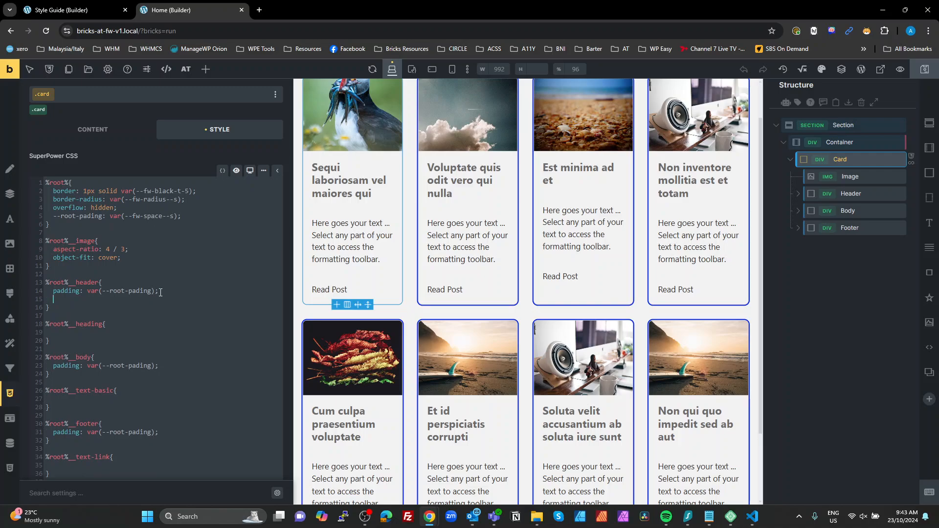
pyautogui.write('back')
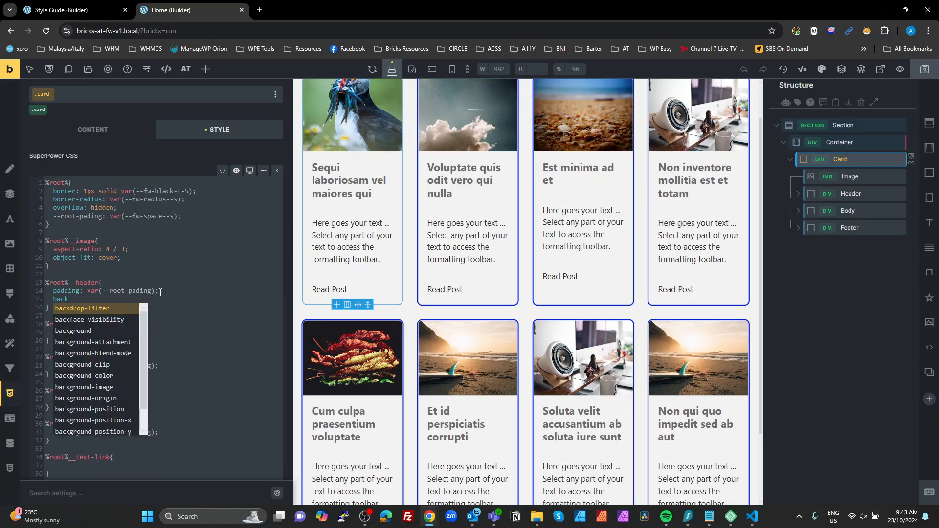
pyautogui.press('Down')
pyautogui.press('Return')
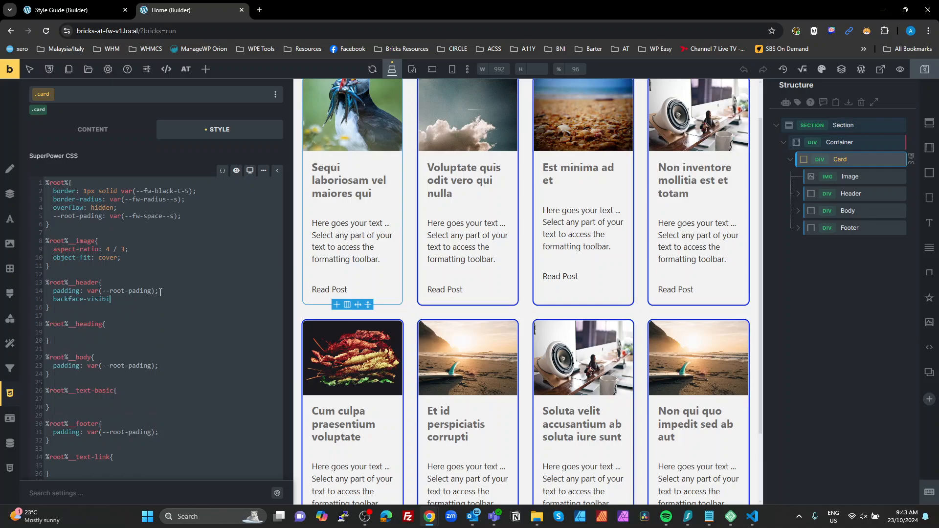
pyautogui.press('BackSpace')
pyautogui.press('BackSpace')
pyautogui.press('BackSpace')
pyautogui.press('BackSpace')
pyautogui.press('BackSpace')
pyautogui.press('BackSpace')
pyautogui.press('BackSpace')
pyautogui.press('BackSpace')
pyautogui.press('BackSpace')
pyautogui.write('g')
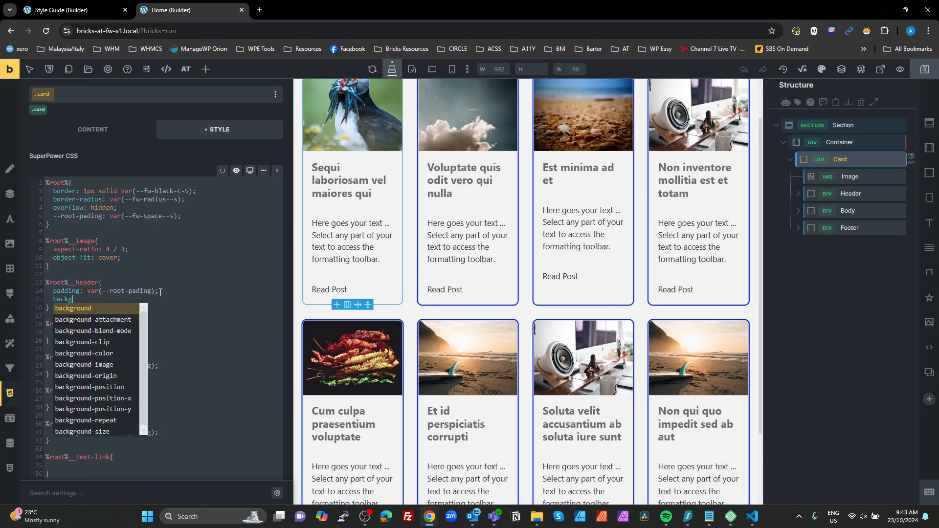
pyautogui.write('round')
pyautogui.press('Return')
pyautogui.write('neu')
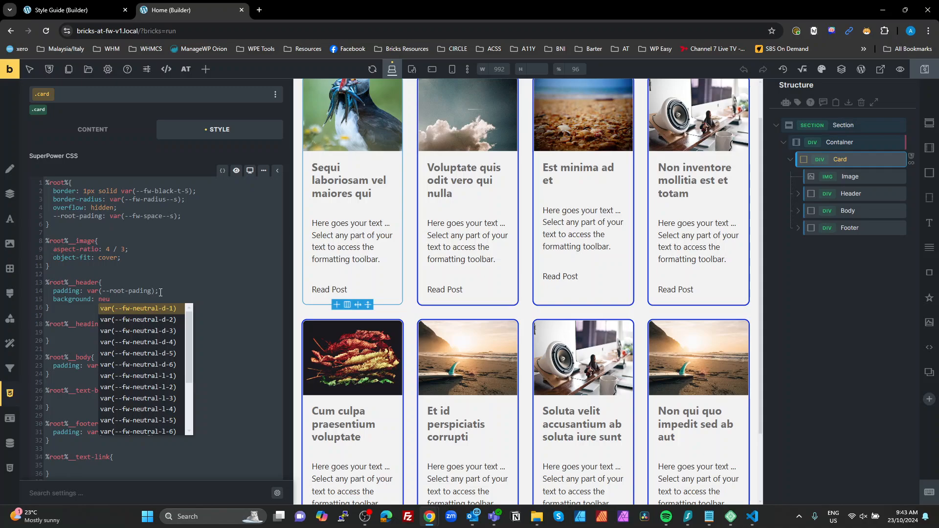
pyautogui.scroll(-1, 171, 391)
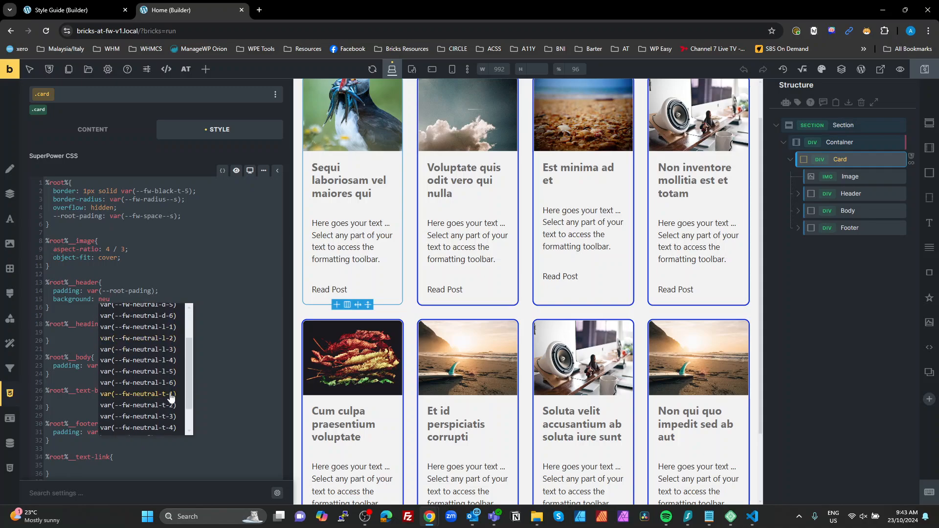
pyautogui.click(162, 371)
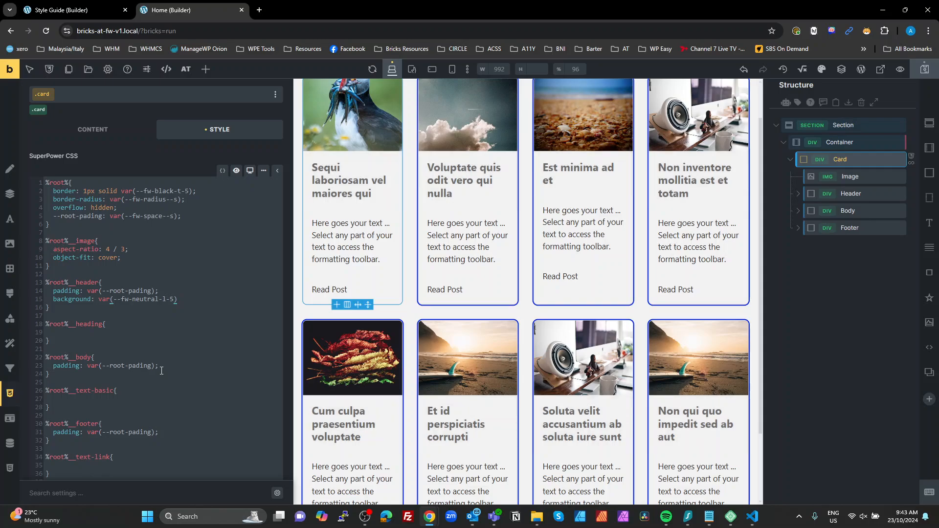
pyautogui.write(';')
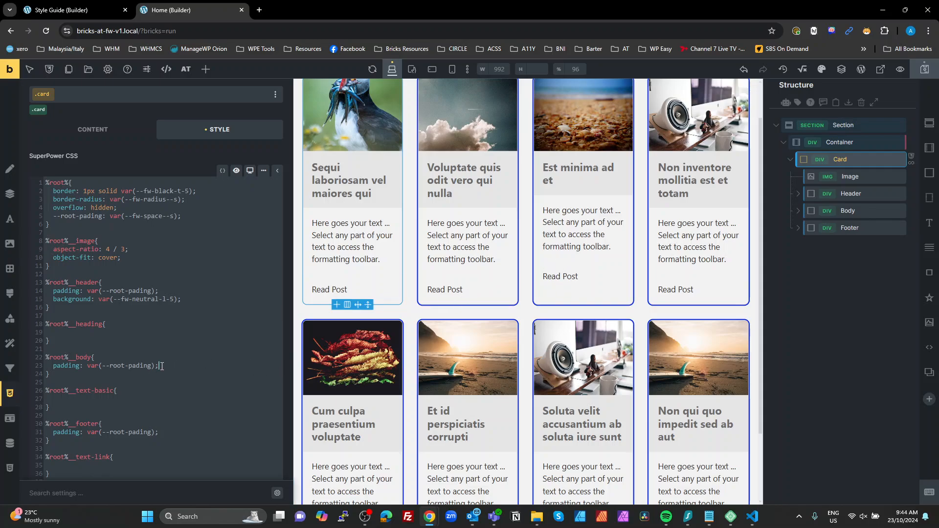
# Add flex-grow: 1; to the %root%__body rule, below the padding declaration
pyautogui.press('Return')
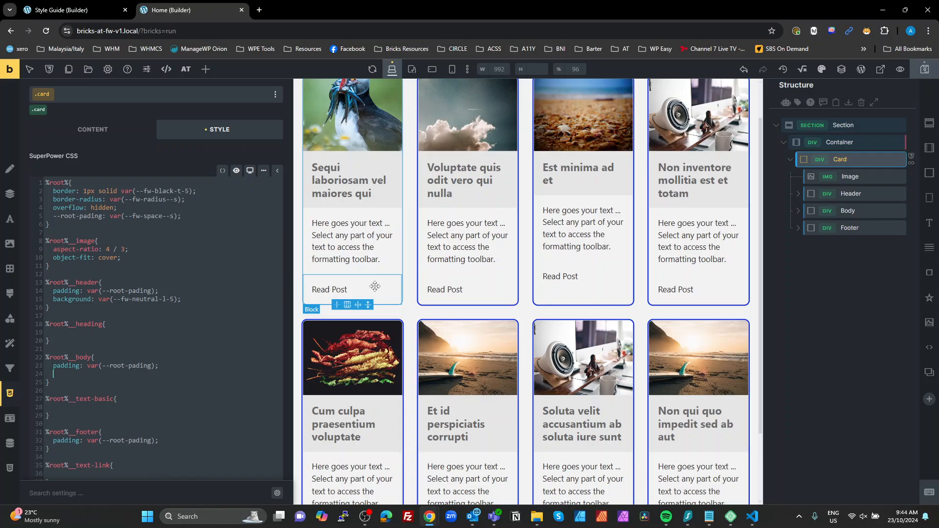
pyautogui.write('flex-')
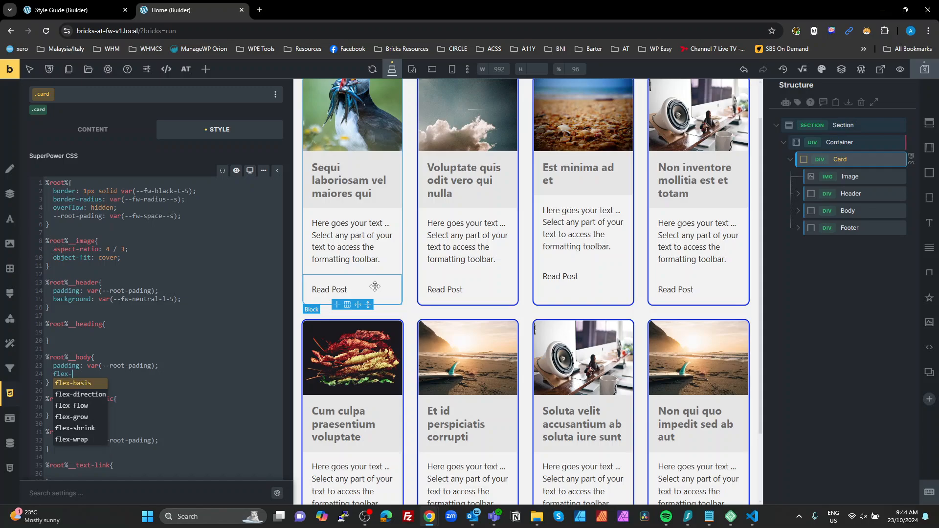
pyautogui.write('grow: 1')
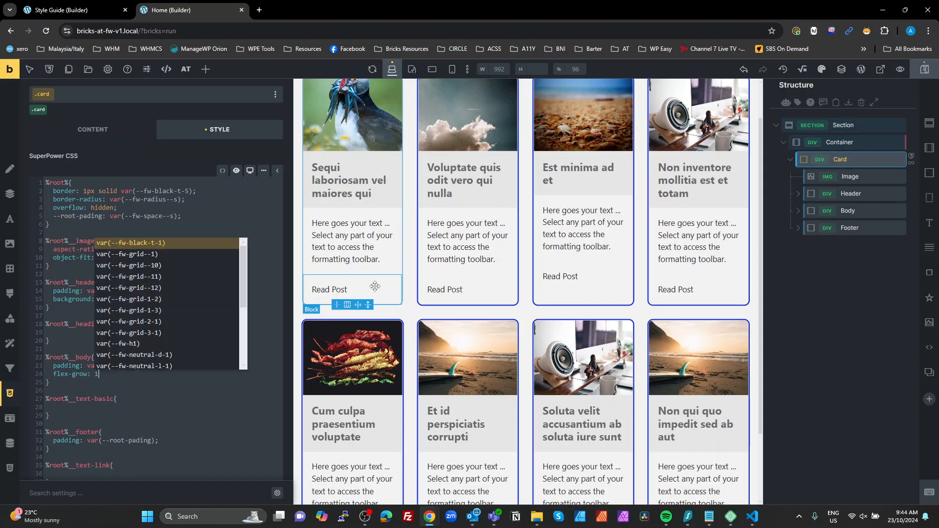
pyautogui.write(';')
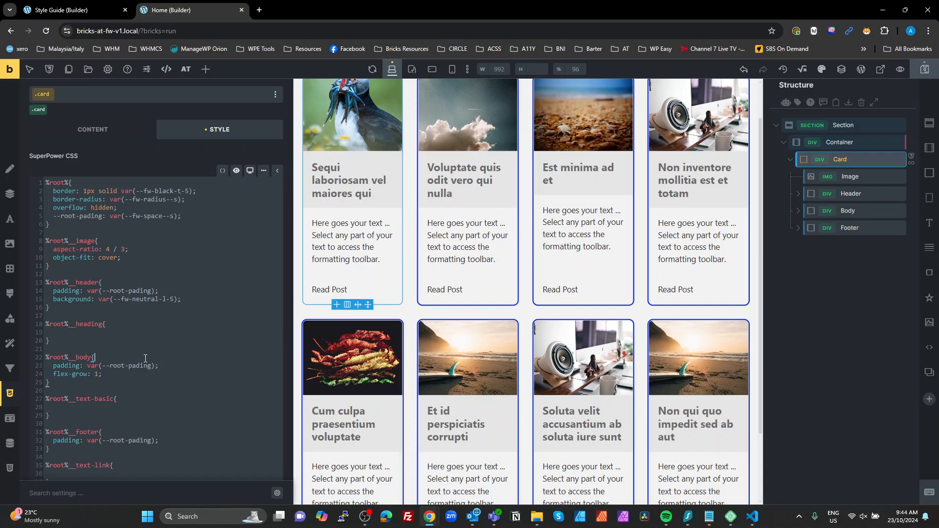
# Add background: var(--fw-primary-d-5); to the %root%__footer rule, below the padding declaration
pyautogui.scroll(-1, 112, 402)
pyautogui.click(171, 396)
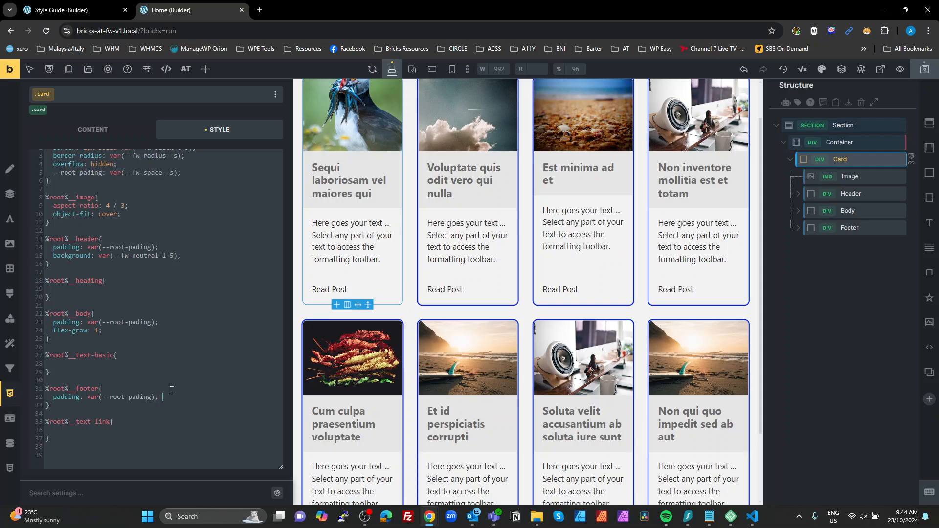
pyautogui.press('Return')
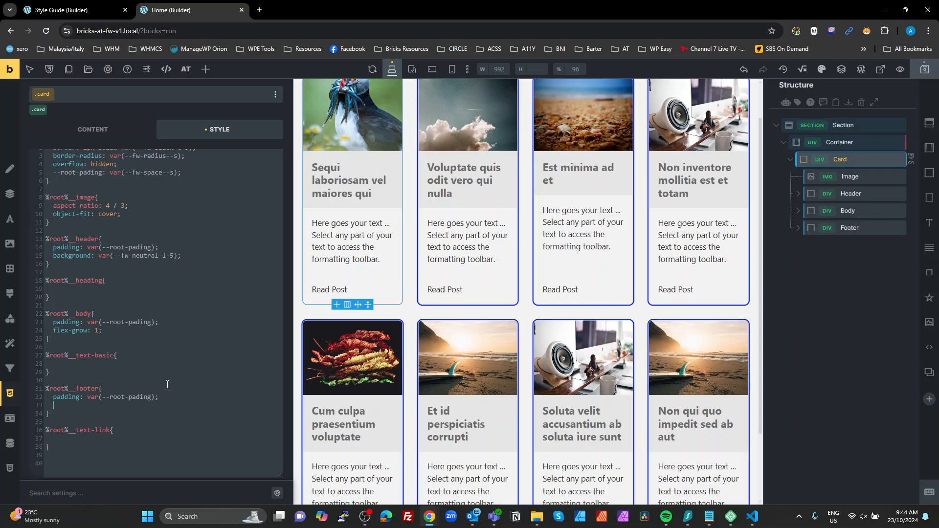
pyautogui.write('back')
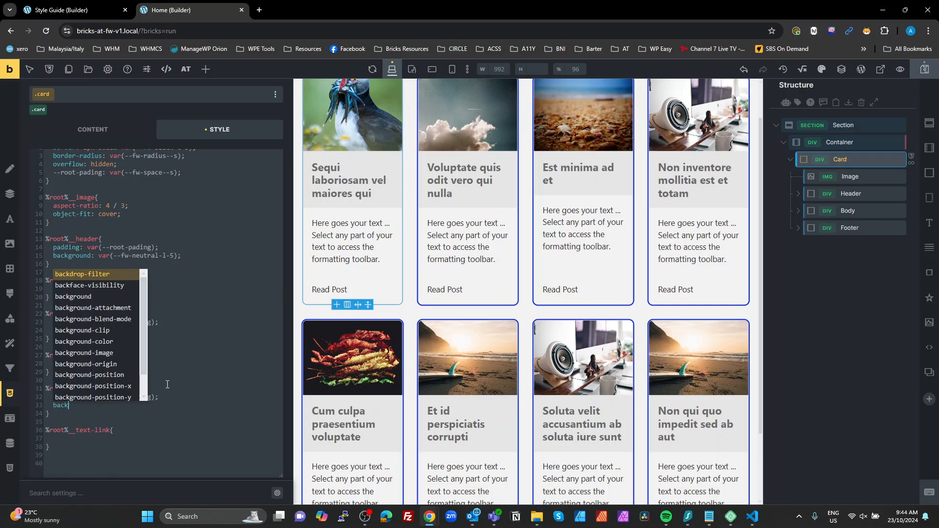
pyautogui.press('Down')
pyautogui.press('Down')
pyautogui.write('k')
pyautogui.press('Return')
pyautogui.write(': prim')
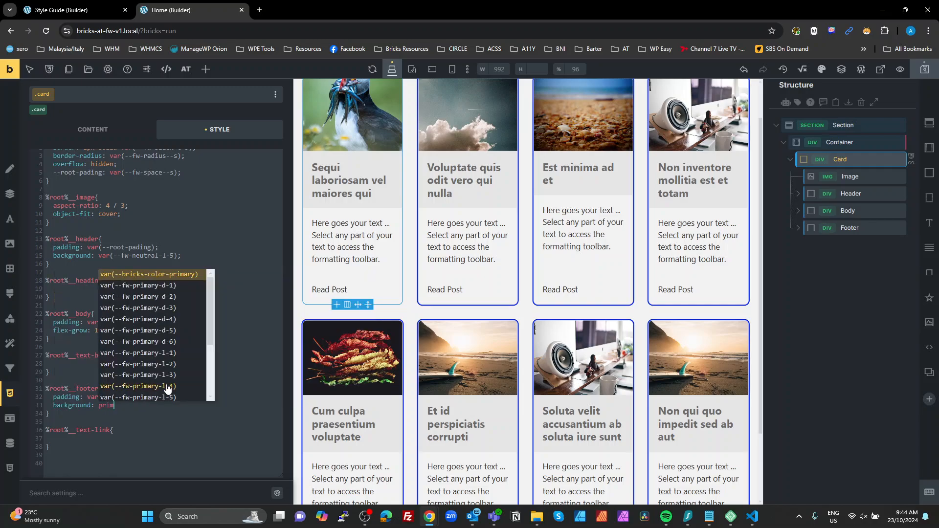
pyautogui.click(169, 333)
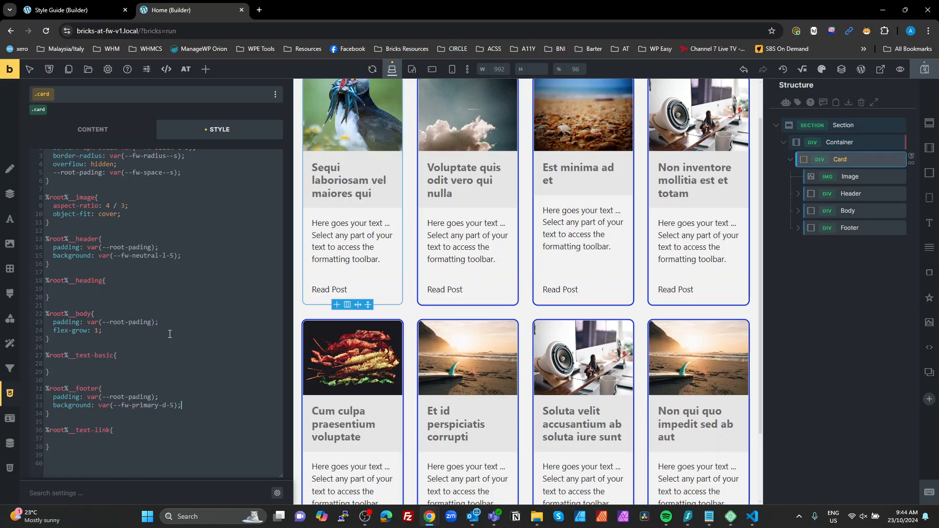
# Add color: var(--fw-primary-l-5); to the %root%__footer rule, below the background declaration
pyautogui.press('Return')
pyautogui.write('color: ')
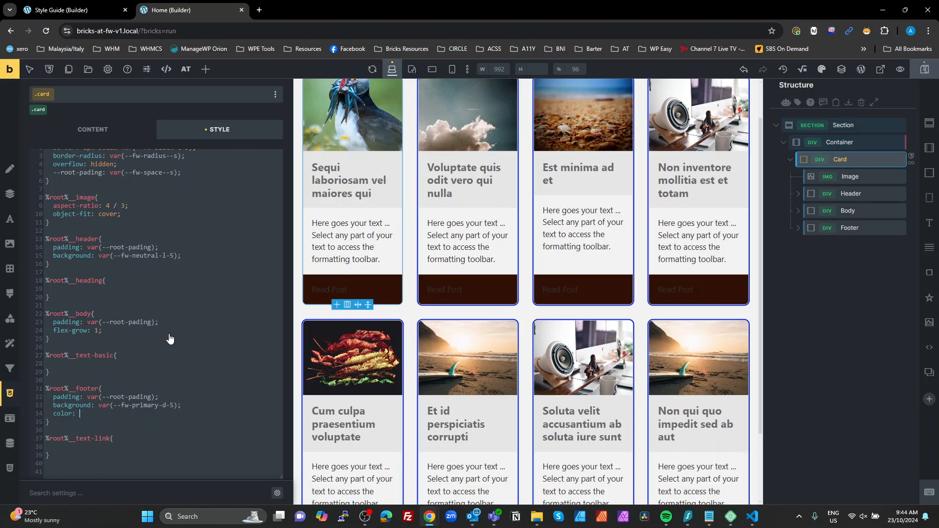
pyautogui.write('pri')
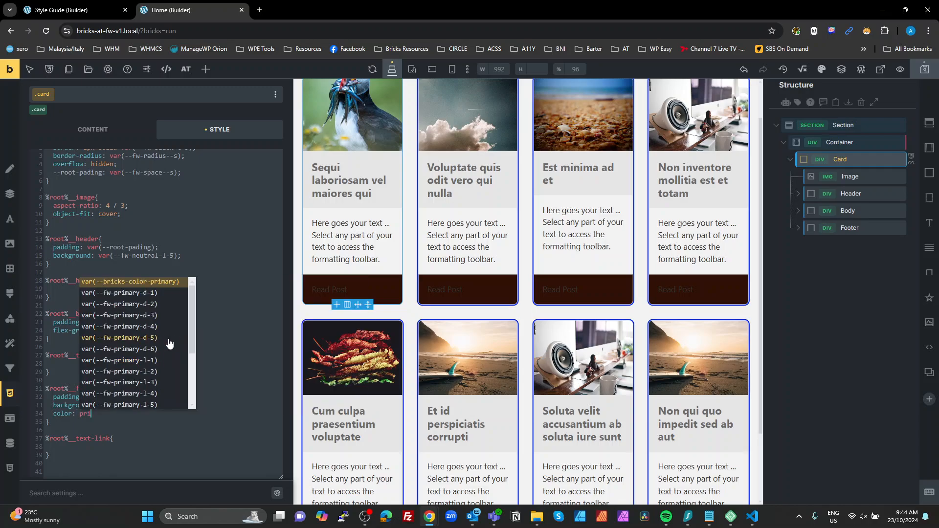
pyautogui.scroll(-1, 169, 346)
pyautogui.click(150, 358)
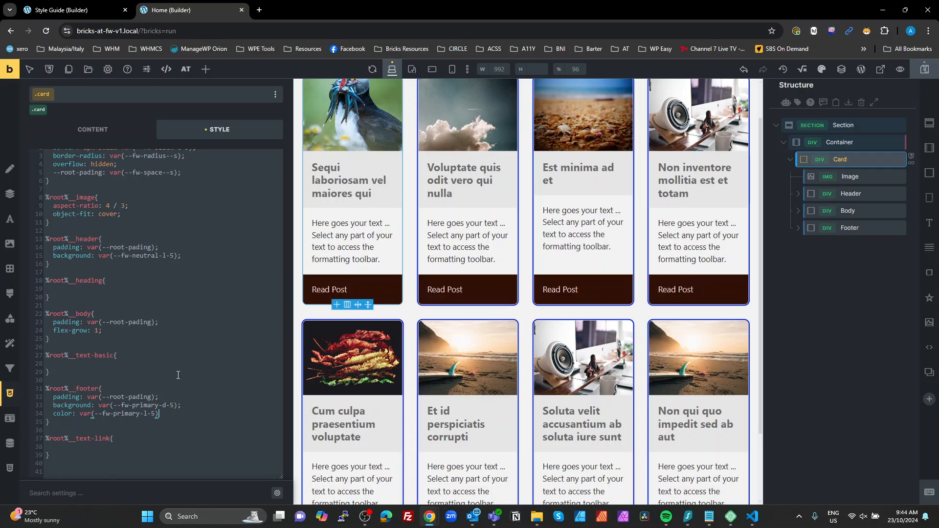
pyautogui.write(';')
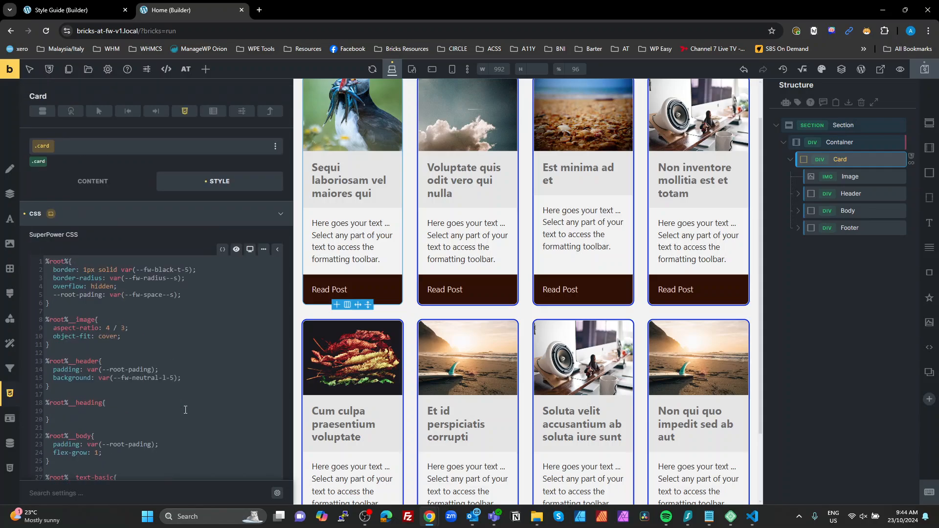
pyautogui.scroll(3, 253, 308)
pyautogui.doubleClick(836, 159)
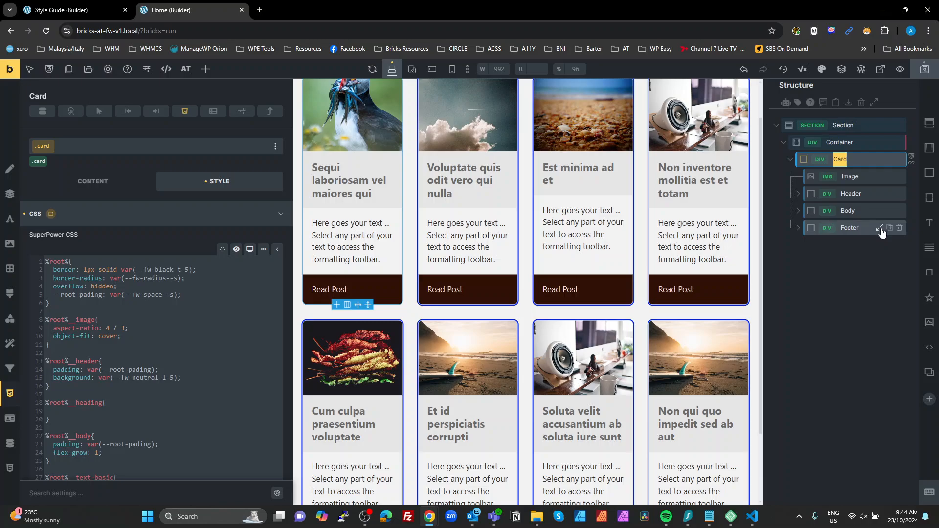
pyautogui.click(236, 295)
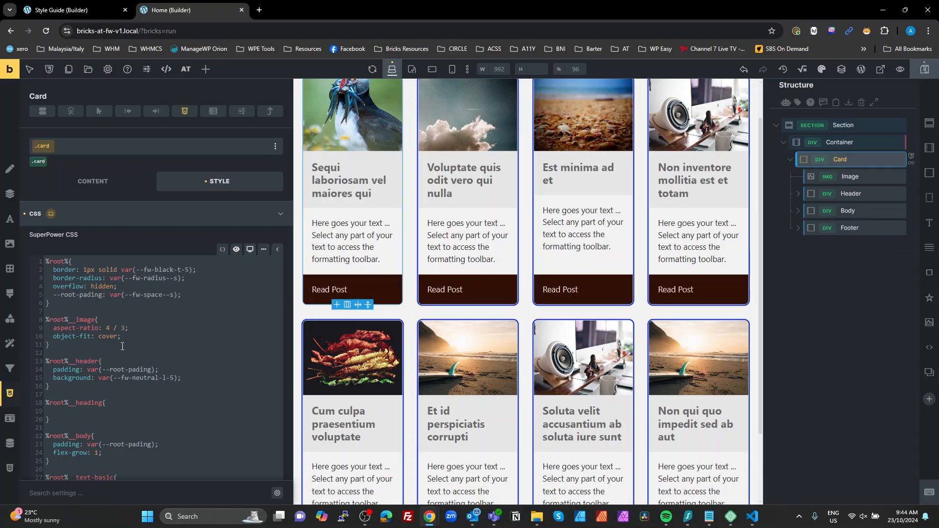
pyautogui.scroll(-2, 131, 362)
pyautogui.scroll(-1, 130, 361)
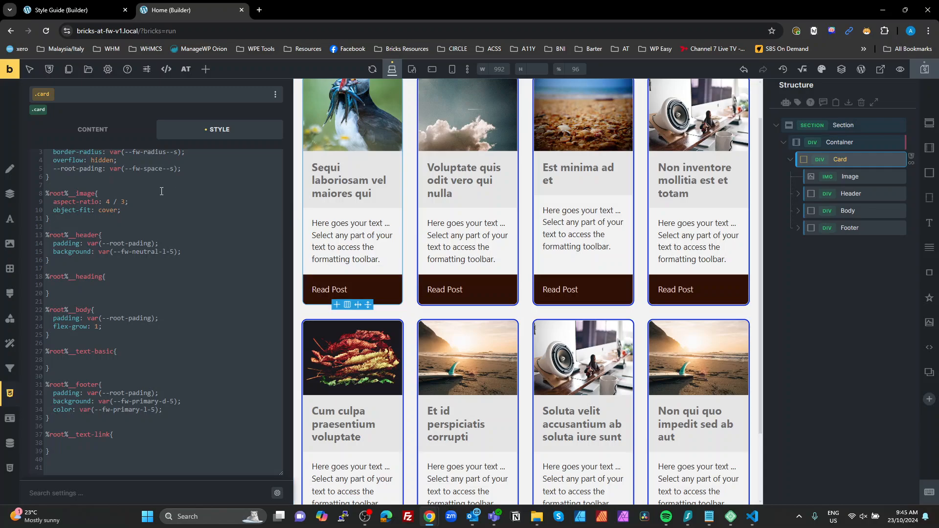
# Add box-shadow: var(--fw-box-shadow--m); to the %root% rule, below the --root-pading declaration
pyautogui.scroll(5, 199, 220)
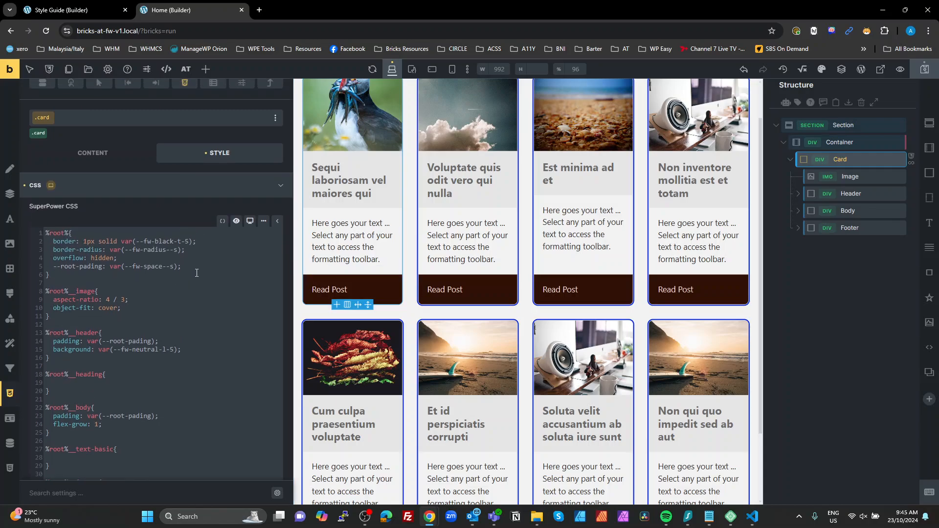
pyautogui.press('Return')
pyautogui.write('box')
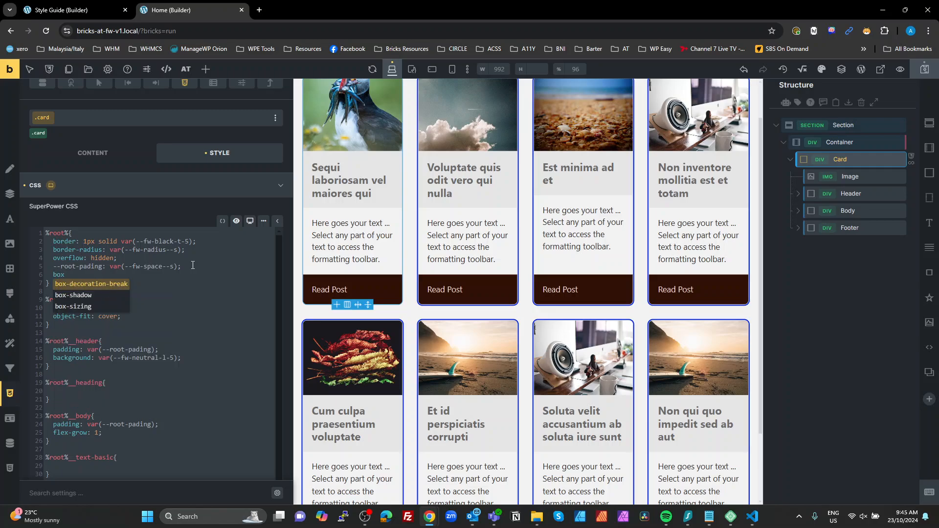
pyautogui.press('Down')
pyautogui.press('Return')
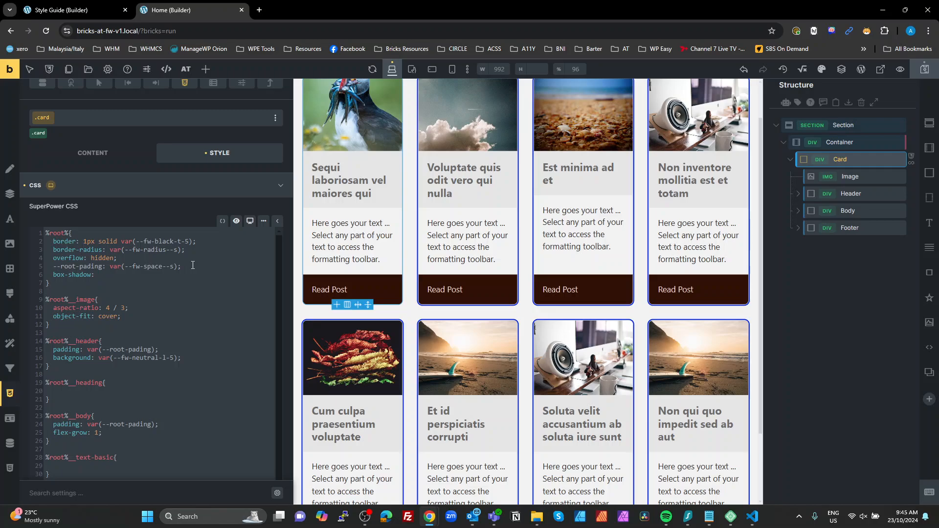
pyautogui.write('b')
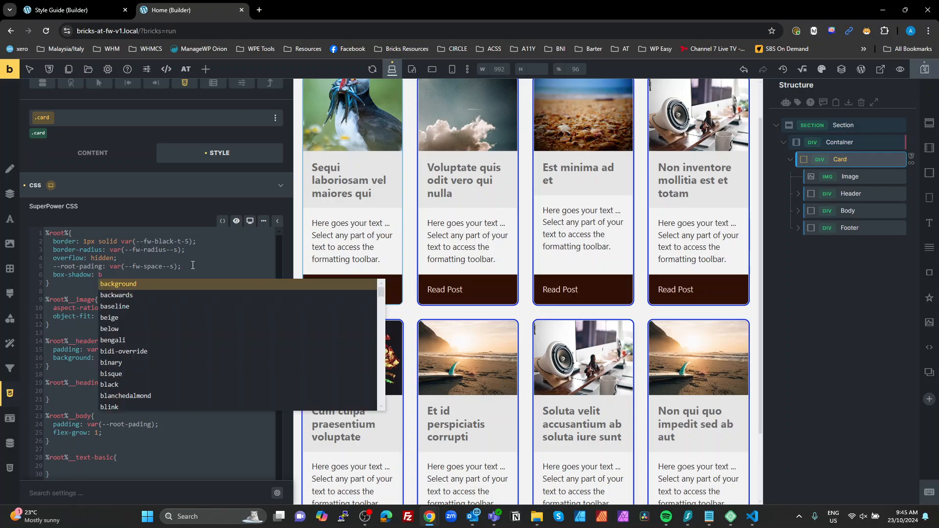
pyautogui.write('ox')
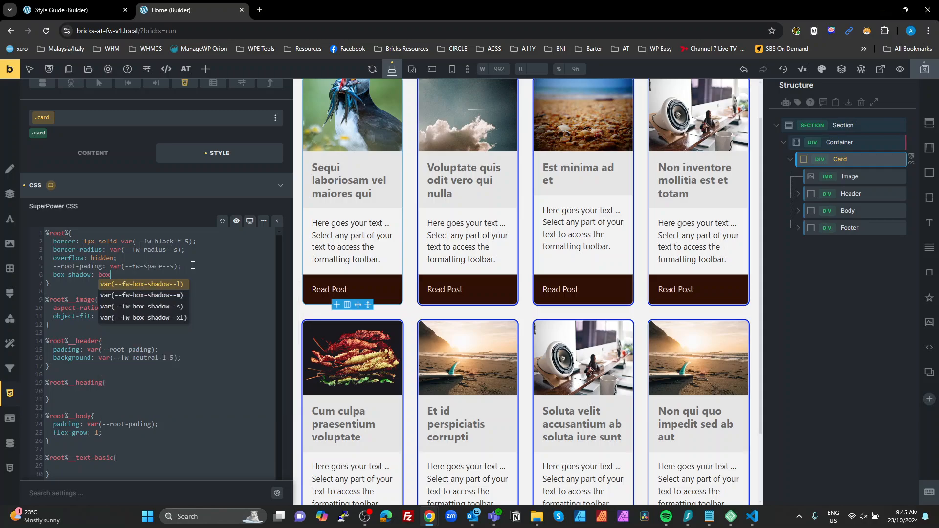
pyautogui.click(146, 295)
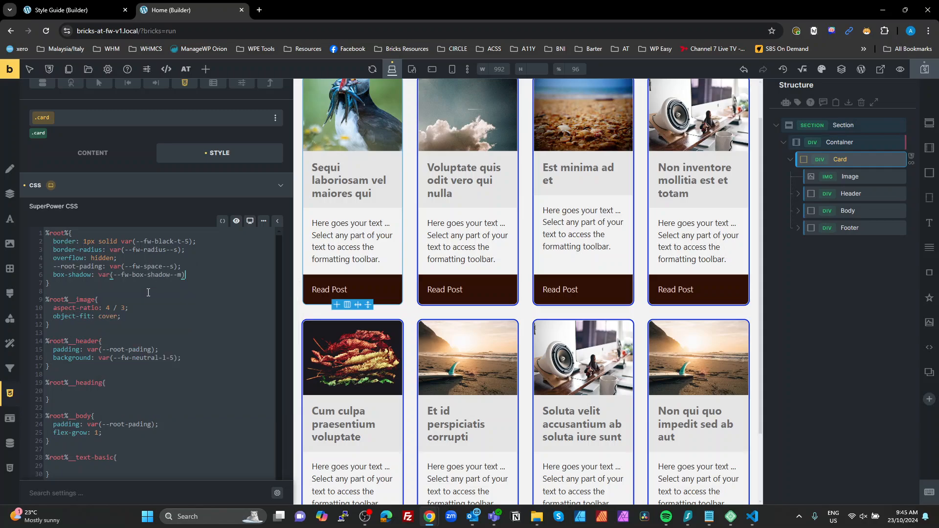
pyautogui.click(191, 282)
pyautogui.click(185, 275)
pyautogui.write(';')
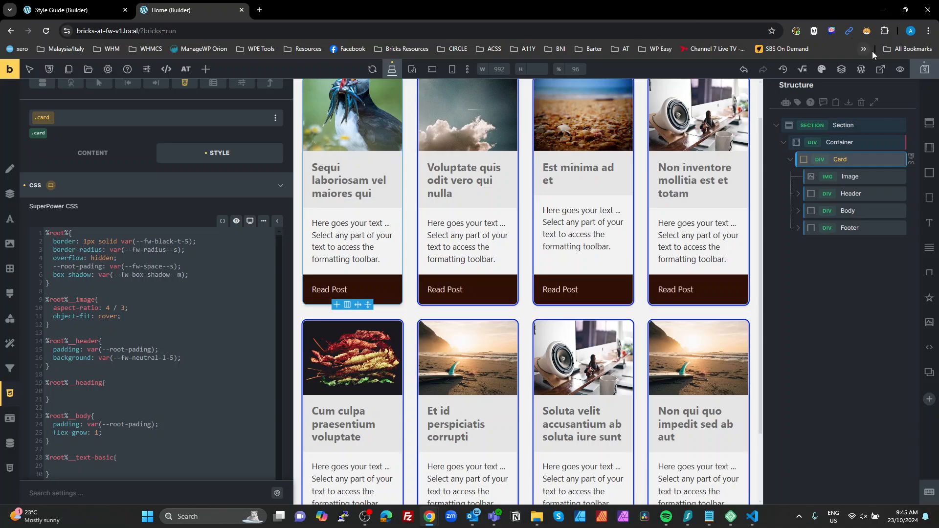
# Save the page and check both rows of styled cards on the frontend
pyautogui.click(924, 69)
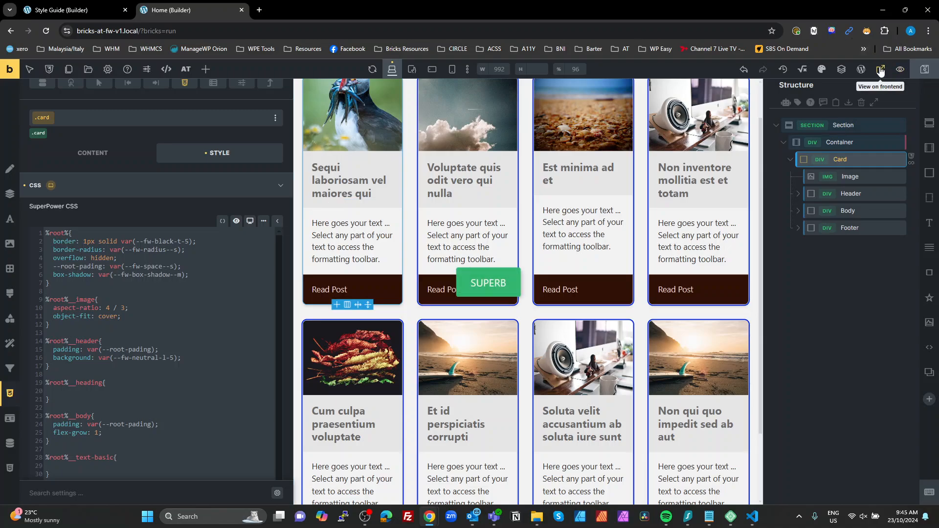
pyautogui.click(880, 69)
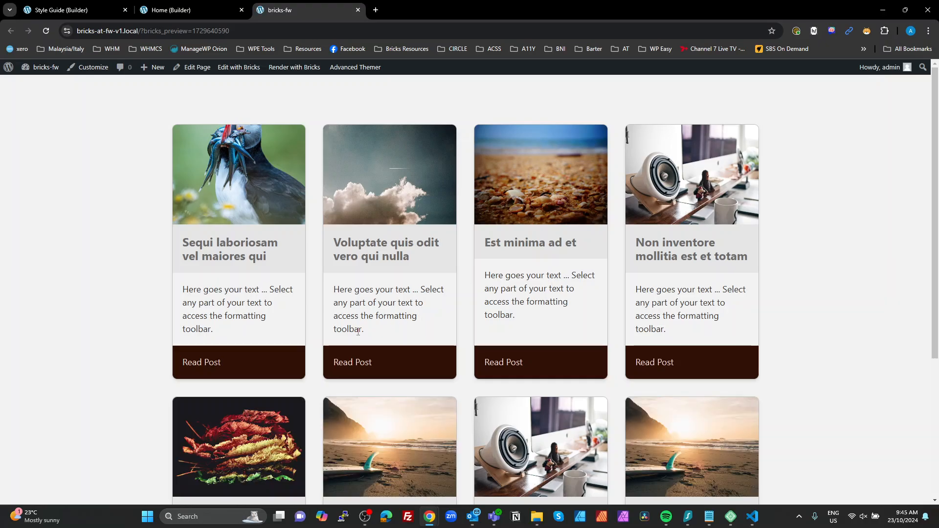
pyautogui.scroll(-4, 388, 350)
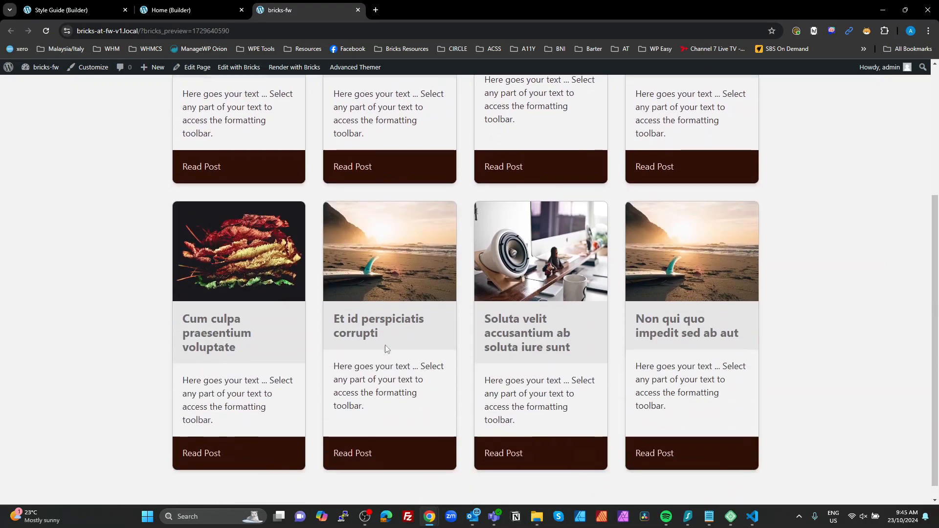
pyautogui.scroll(-1, 386, 345)
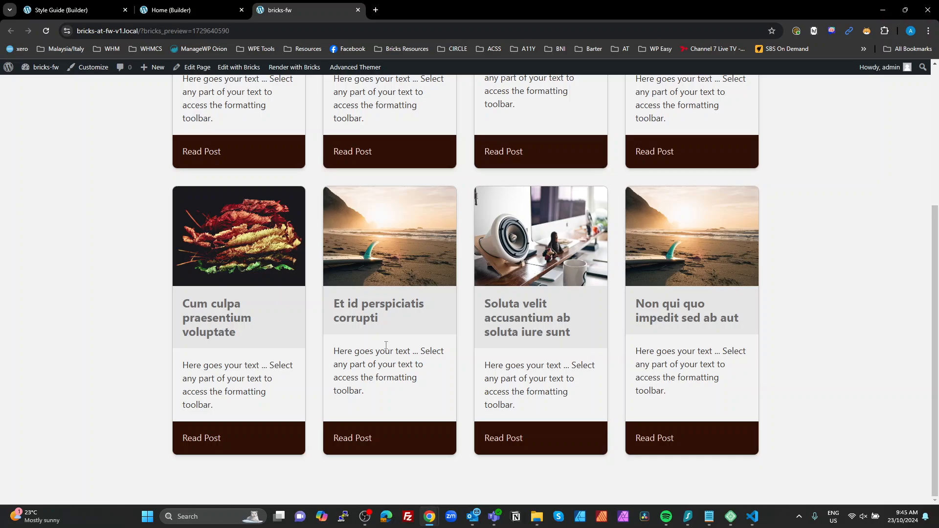
# Return to the Home builder, collapse the card section in the structure and add a new section below it
pyautogui.click(210, 6)
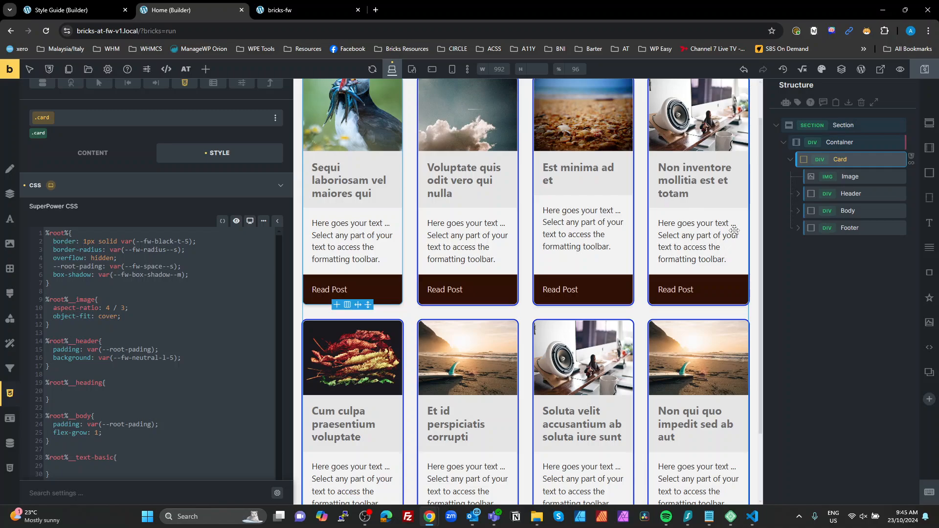
pyautogui.click(769, 150)
pyautogui.click(776, 126)
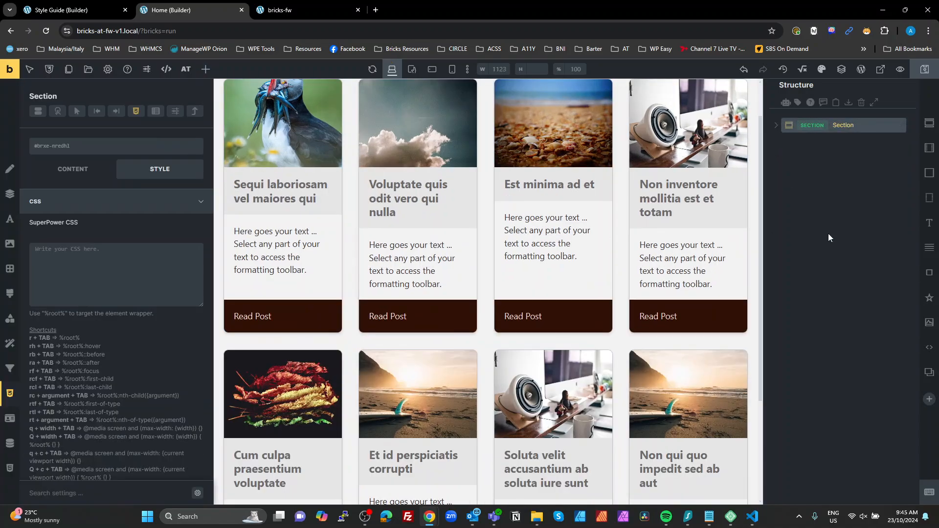
pyautogui.click(820, 224)
pyautogui.click(928, 123)
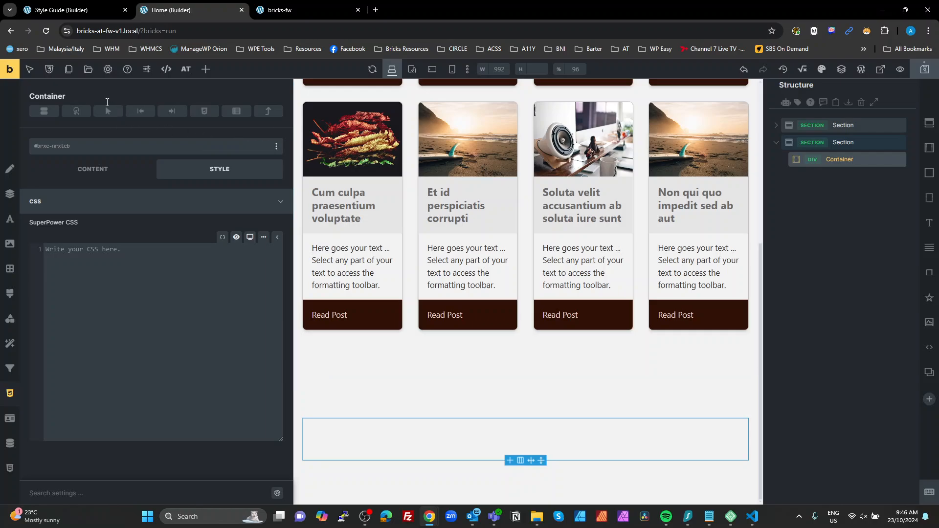
# Insert the Intro V2 template from the WP Easy template source and nest it inside the new section's Container
pyautogui.click(88, 69)
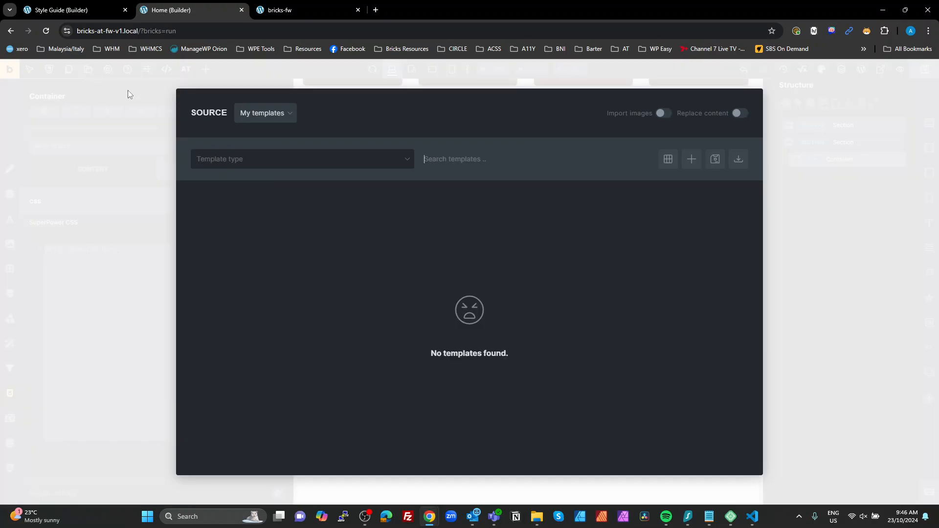
pyautogui.click(262, 116)
pyautogui.click(257, 175)
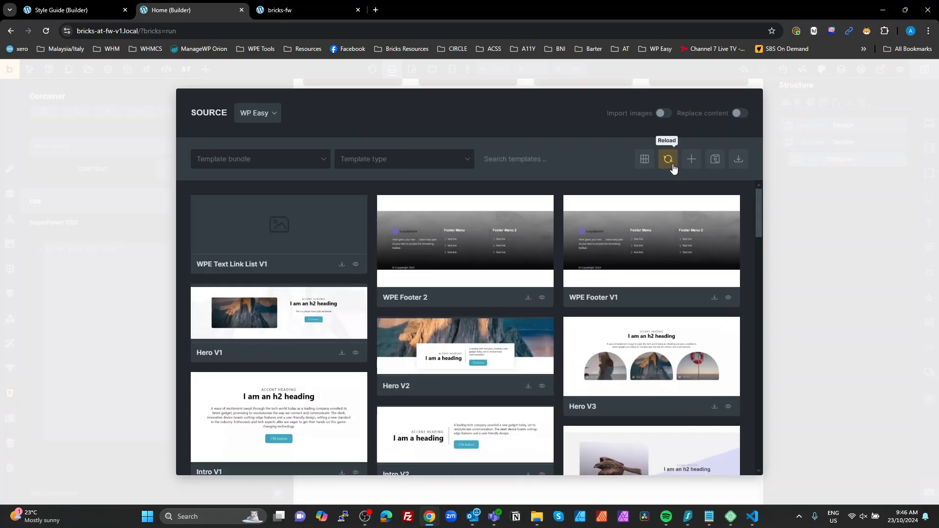
pyautogui.scroll(-3, 673, 242)
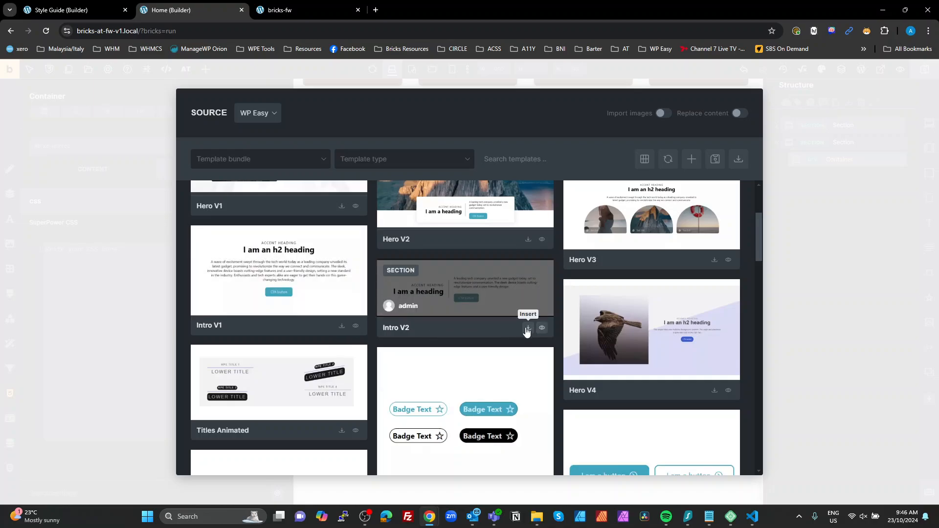
pyautogui.scroll(3, 525, 327)
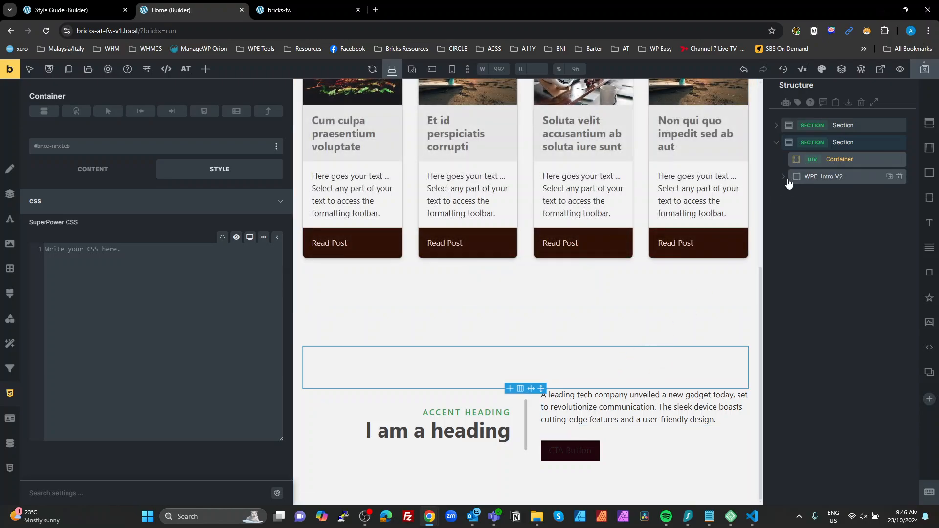
pyautogui.moveTo(800, 176); pyautogui.dragTo(814, 163)
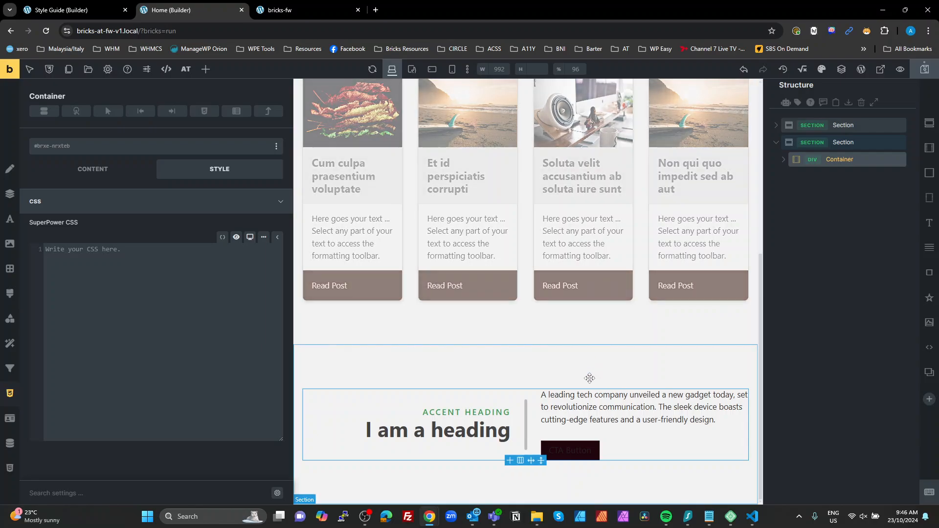
# Select the CTA Button in the intro section and add the fw-btn framework class to it
pyautogui.click(590, 407)
pyautogui.click(556, 453)
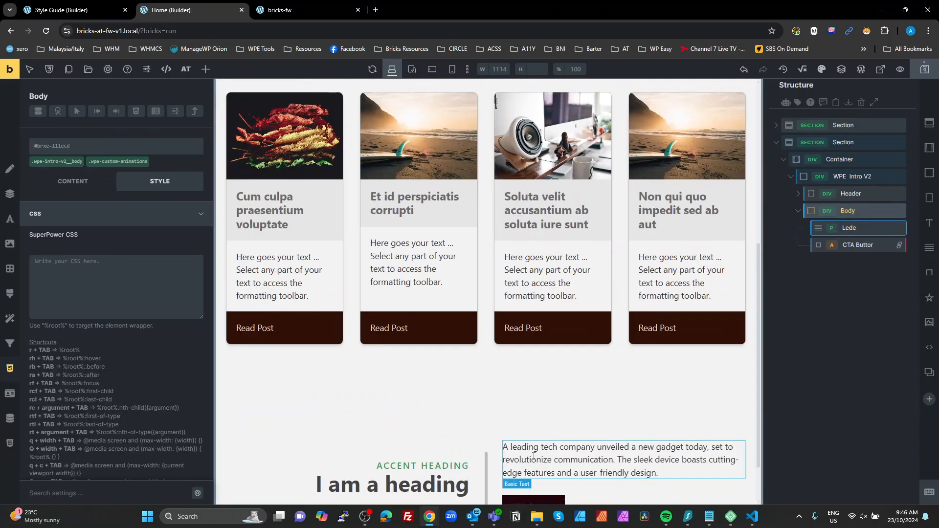
pyautogui.click(557, 447)
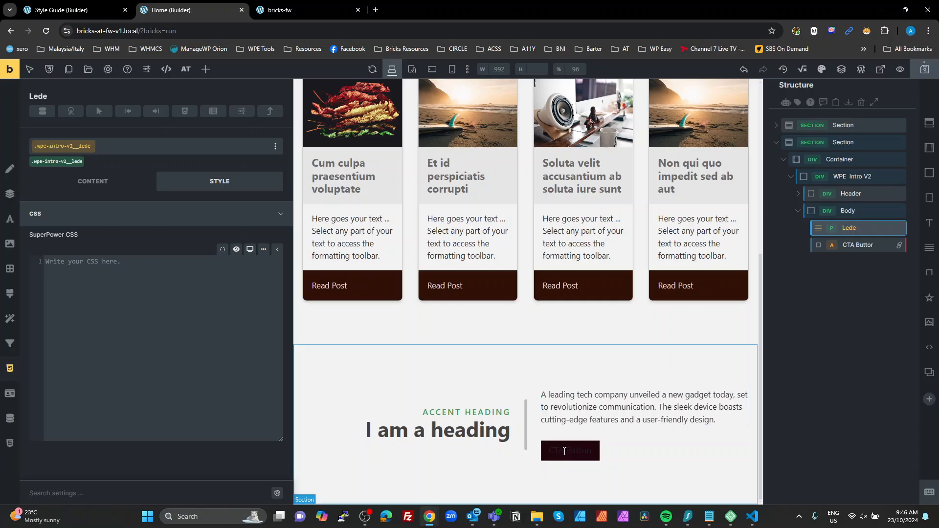
pyautogui.click(139, 151)
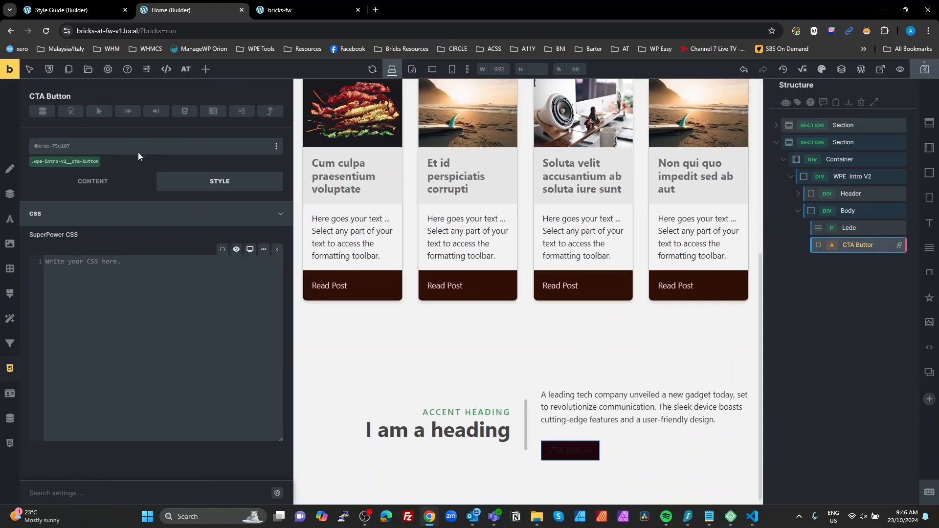
pyautogui.write('btn')
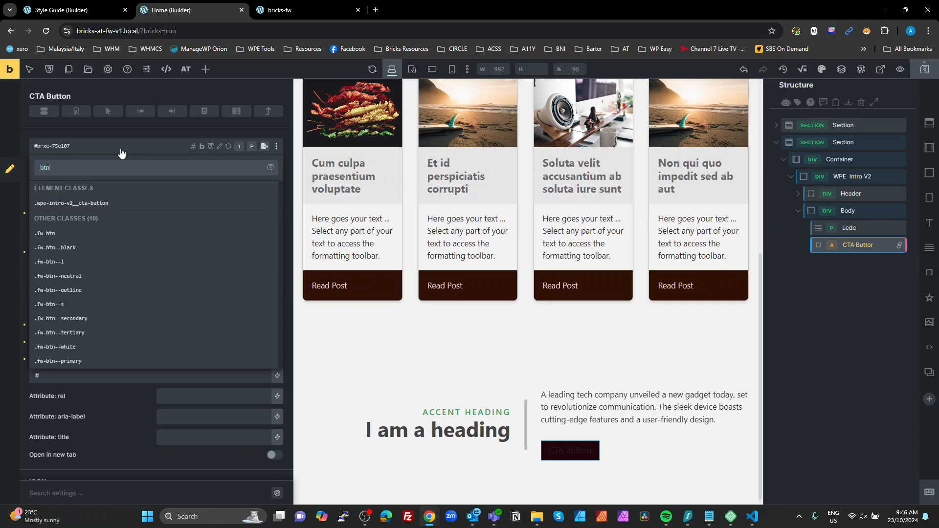
pyautogui.click(66, 233)
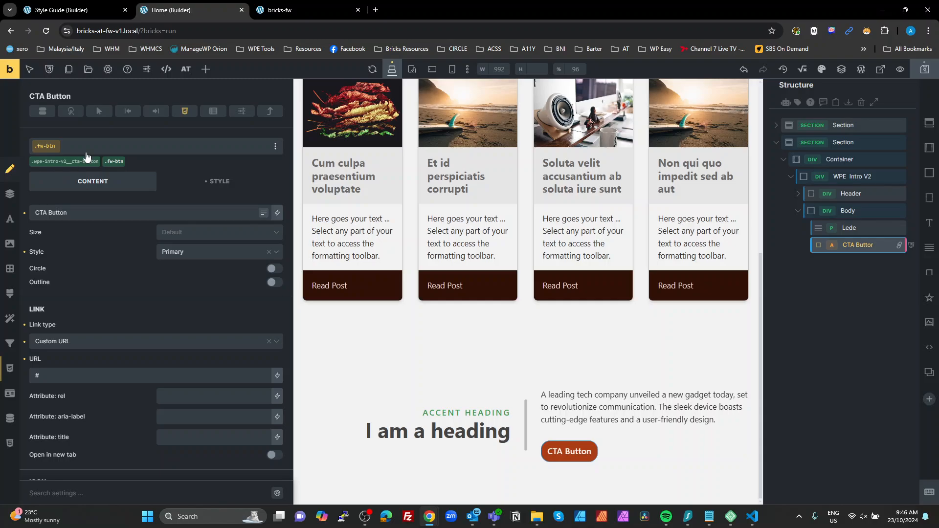
pyautogui.moveTo(89, 146)
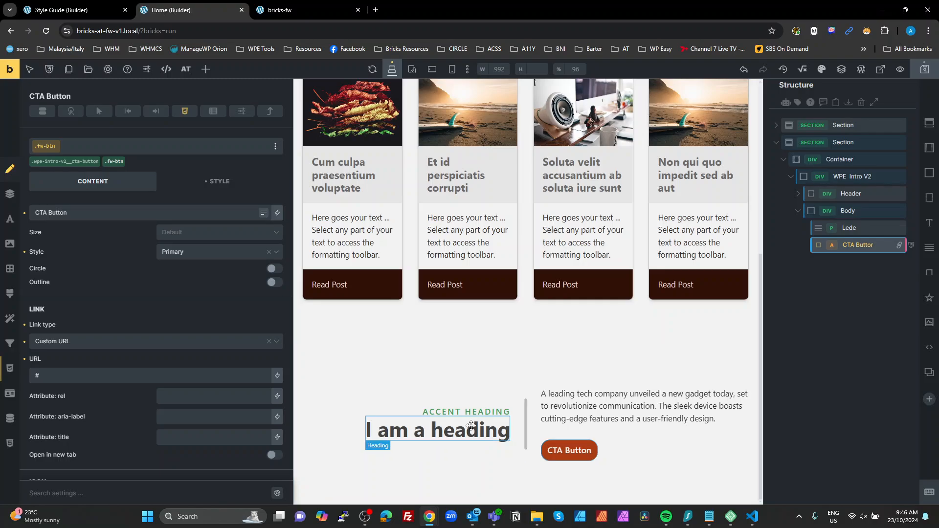
# Insert the WPE Timeline V2 template from the WP Easy template source below the intro section
pyautogui.click(813, 381)
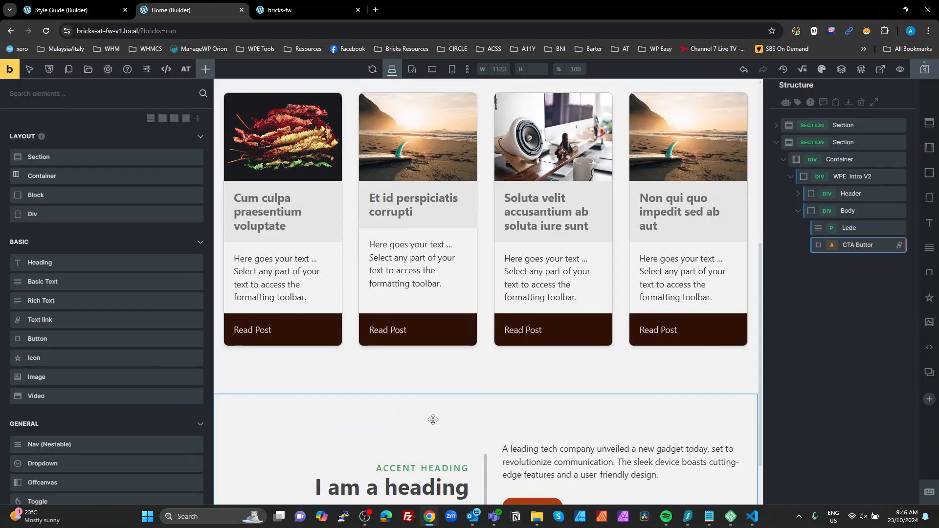
pyautogui.scroll(-2, 432, 420)
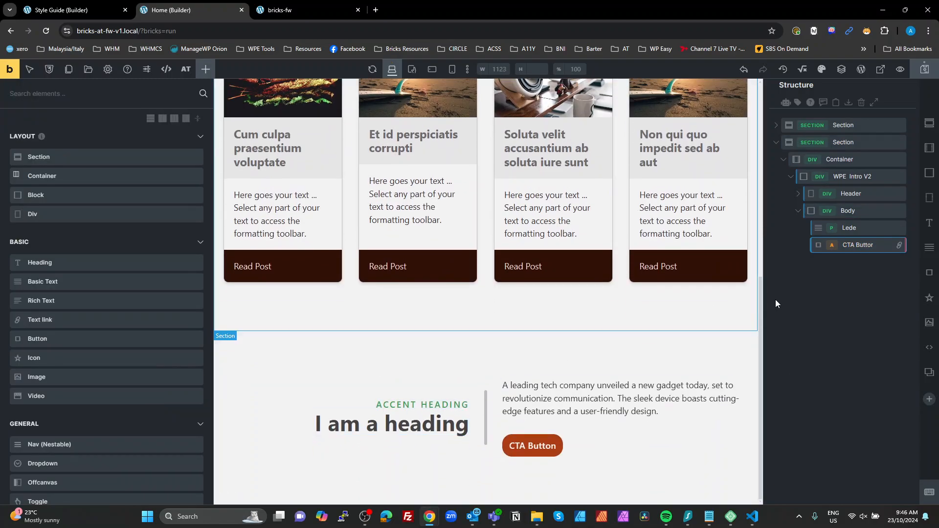
pyautogui.click(69, 79)
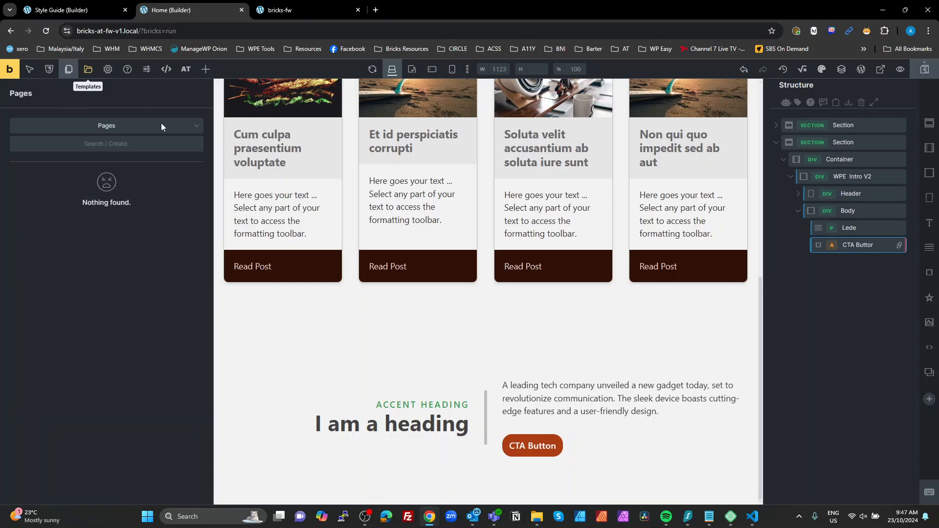
pyautogui.click(88, 69)
pyautogui.scroll(-3, 519, 239)
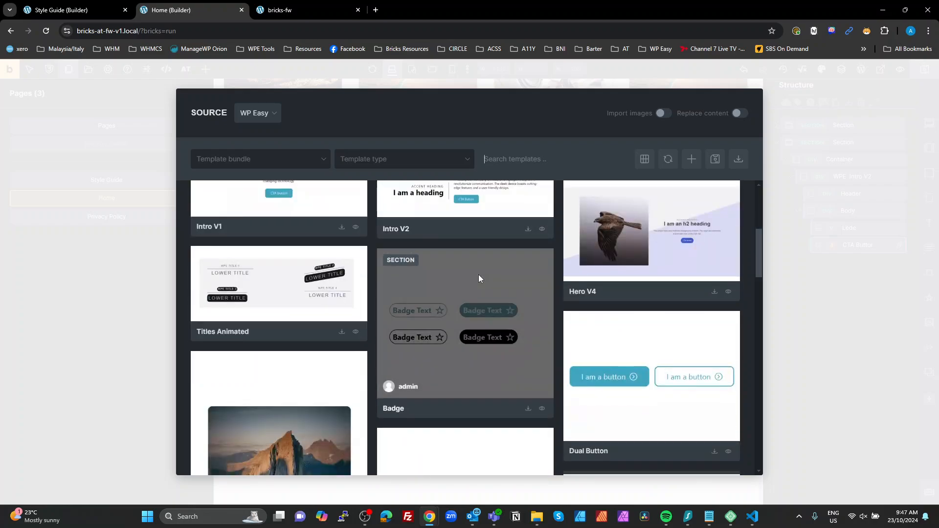
pyautogui.scroll(-5, 479, 274)
pyautogui.scroll(-2, 478, 274)
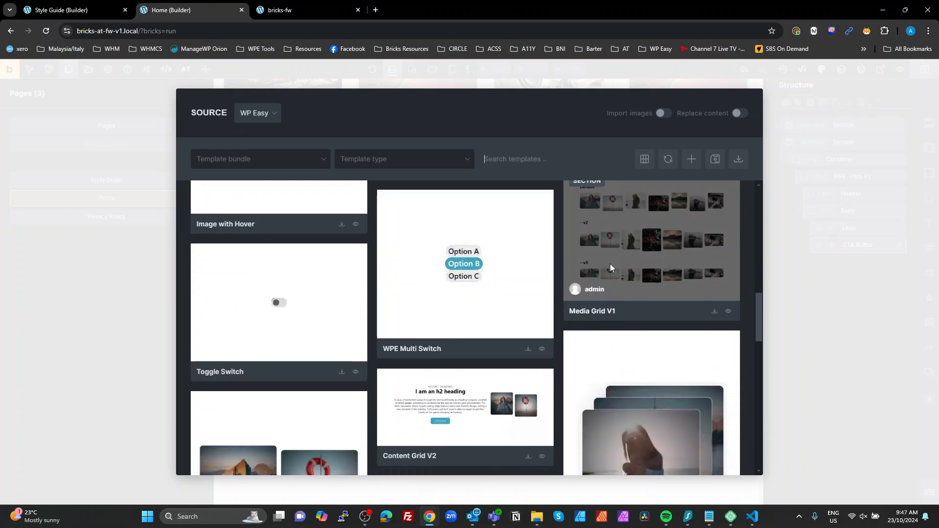
pyautogui.scroll(-6, 609, 264)
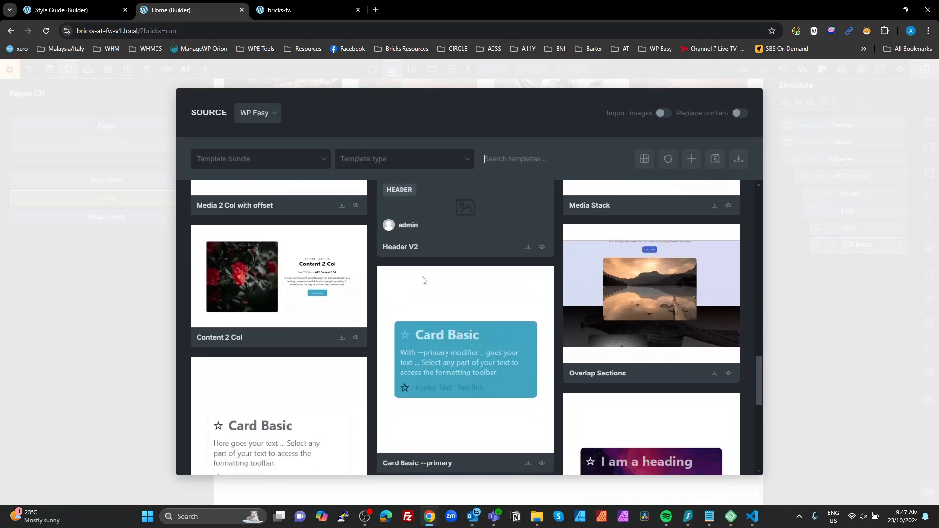
pyautogui.scroll(-5, 300, 281)
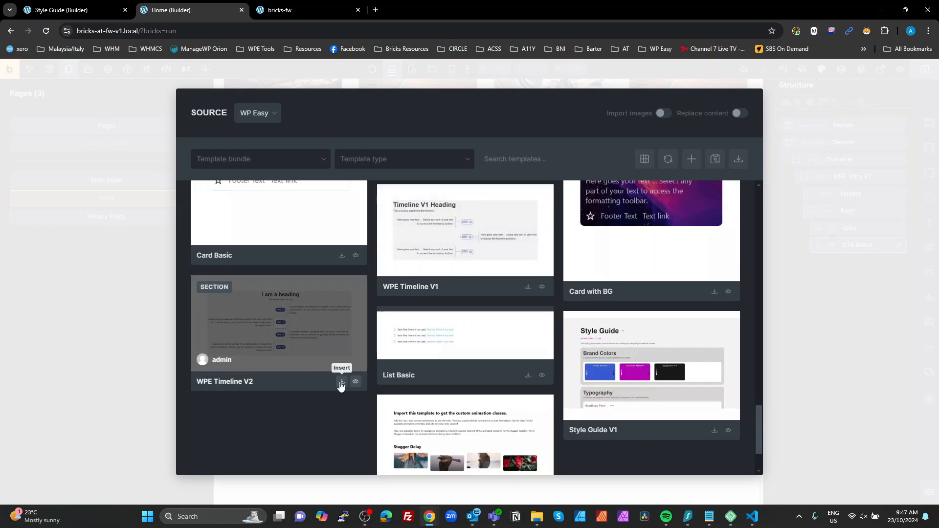
pyautogui.click(342, 382)
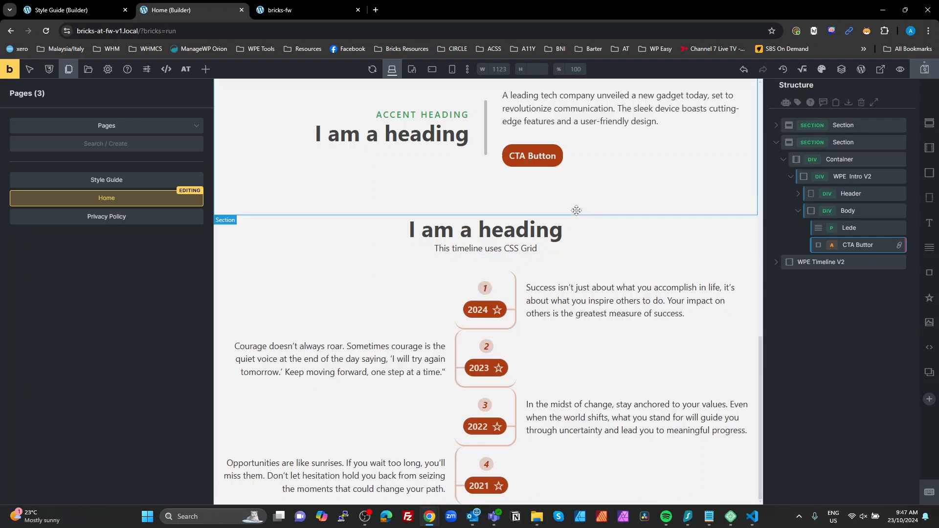
# Delete the Default color palette in the Color Manager, keep WP Easy as the selected palette and reload the builder
pyautogui.click(822, 70)
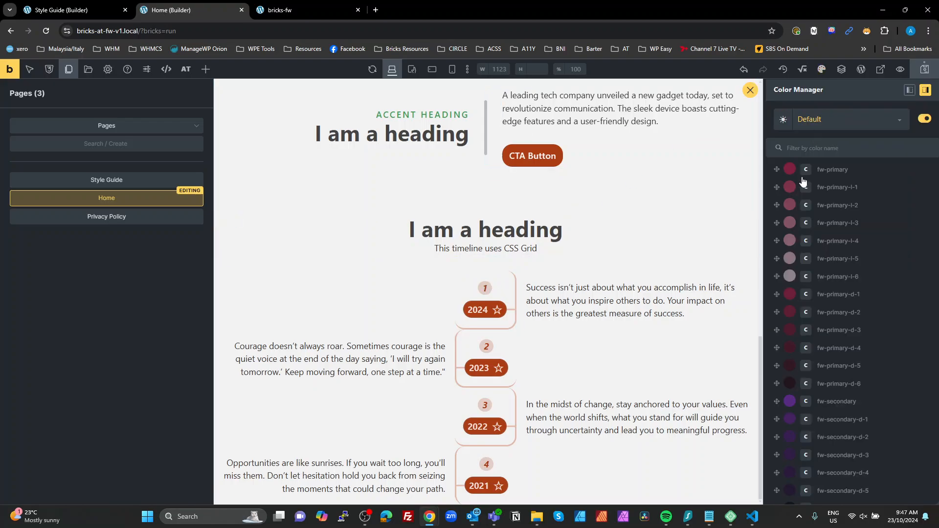
pyautogui.click(841, 122)
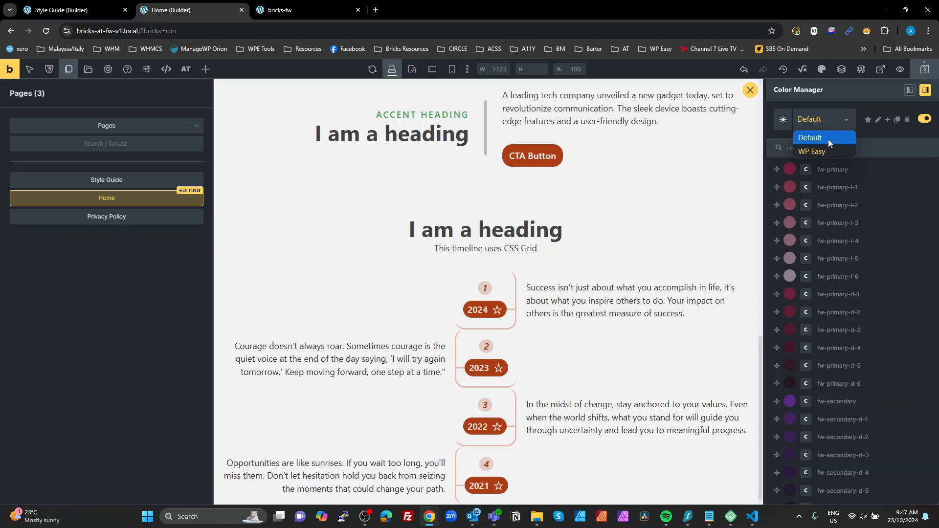
pyautogui.click(907, 119)
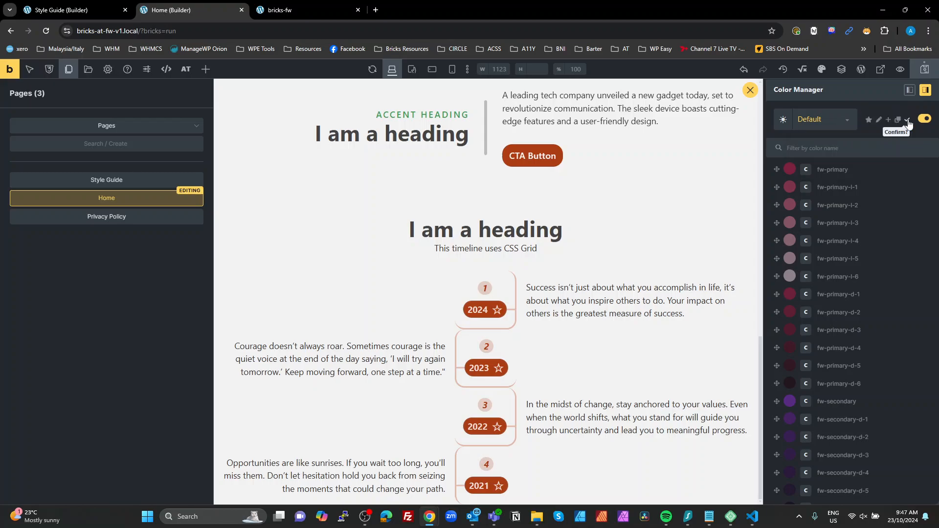
pyautogui.click(907, 120)
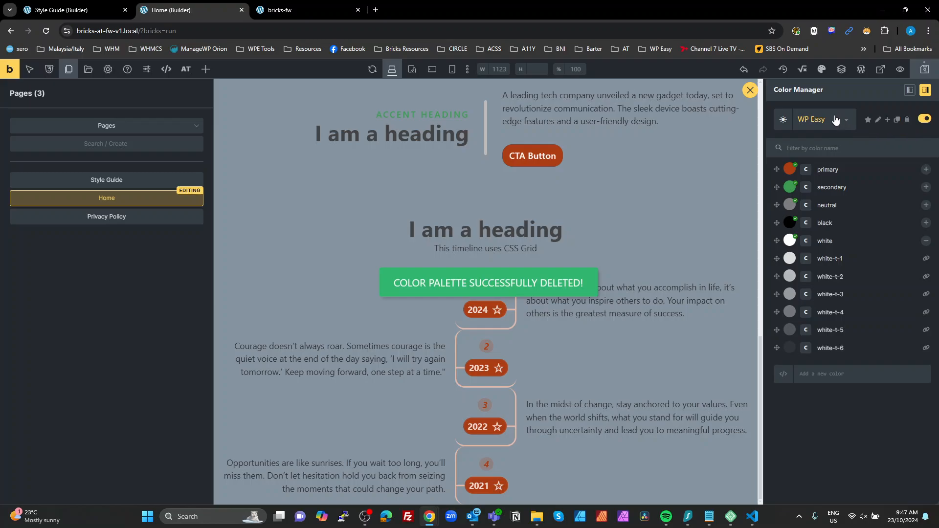
pyautogui.click(817, 121)
pyautogui.click(817, 141)
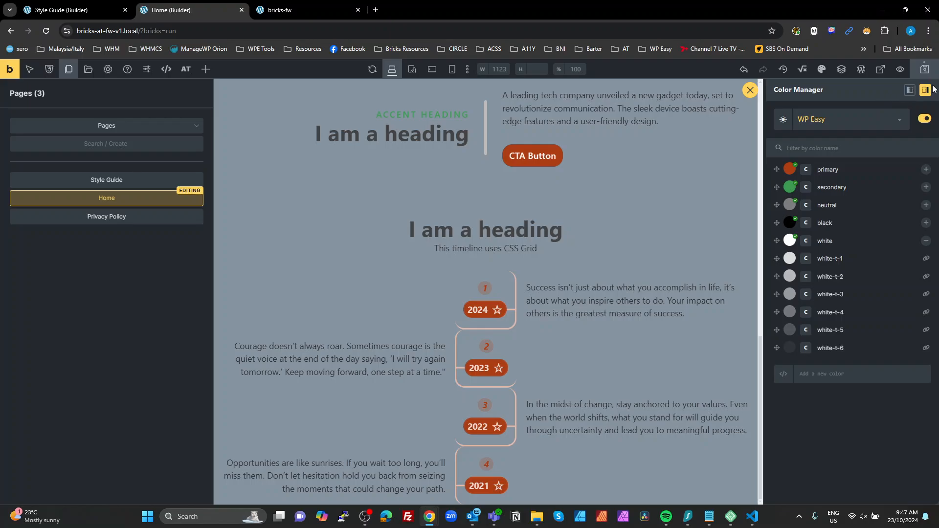
pyautogui.click(47, 33)
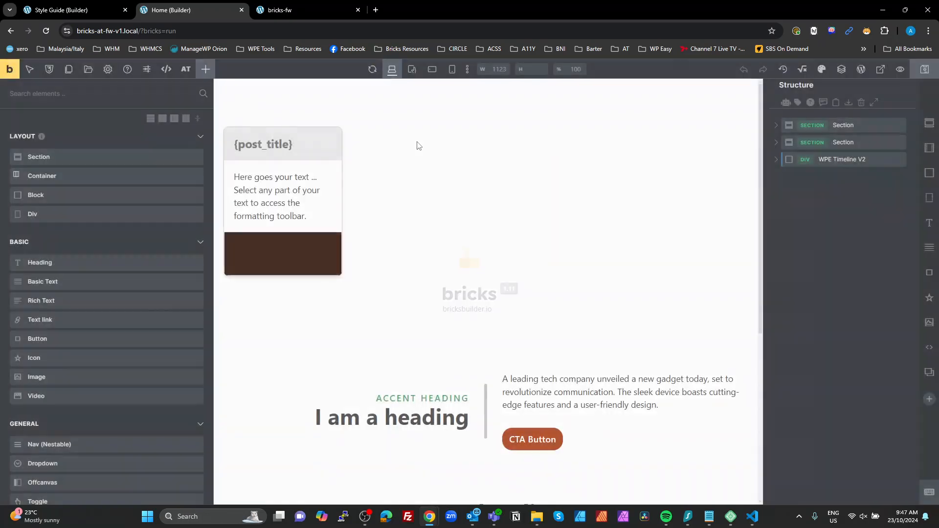
# Change the WP Easy palette's primary color to the blue #0f3fae in the Color Manager
pyautogui.scroll(-8, 543, 247)
pyautogui.scroll(-5, 543, 247)
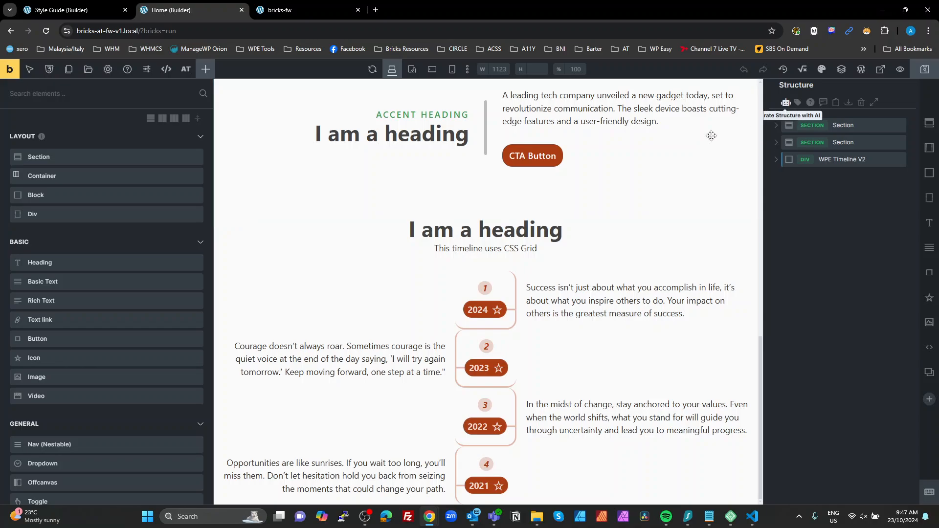
pyautogui.click(821, 69)
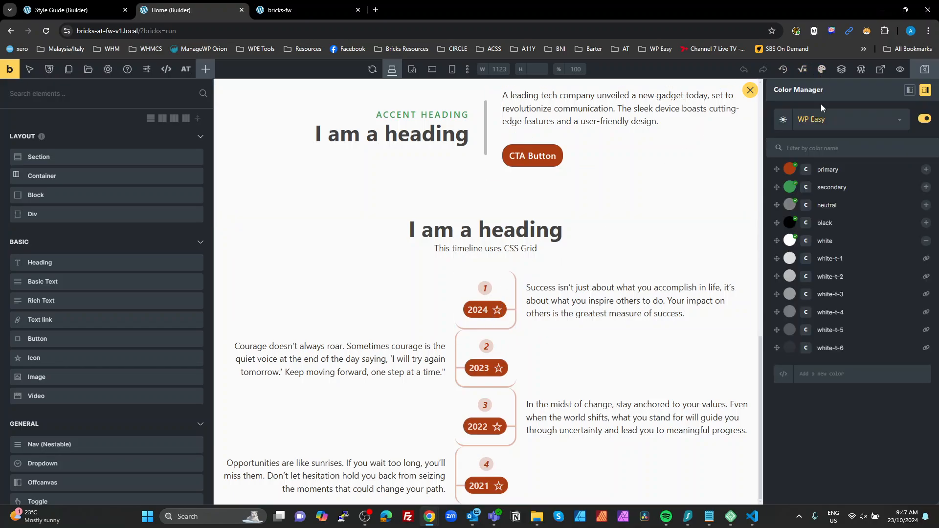
pyautogui.click(791, 170)
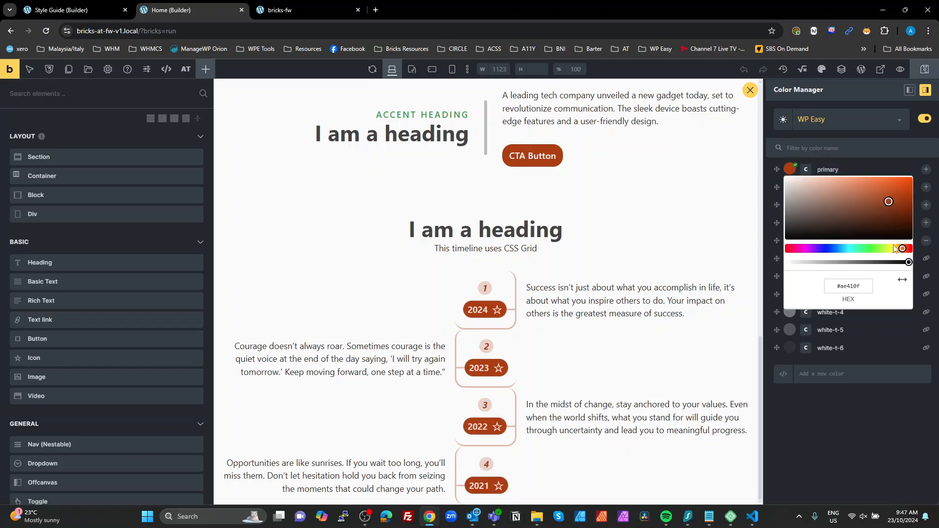
pyautogui.moveTo(900, 250); pyautogui.dragTo(835, 261)
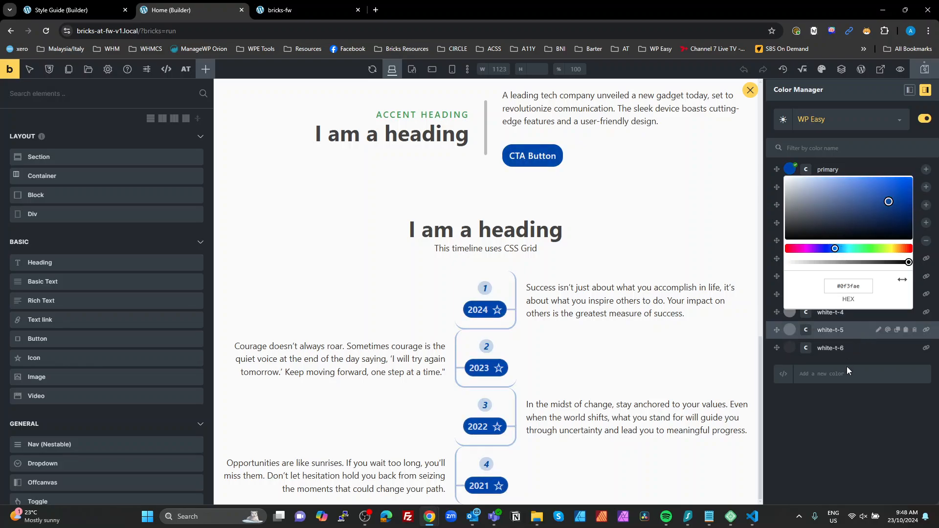
pyautogui.click(853, 424)
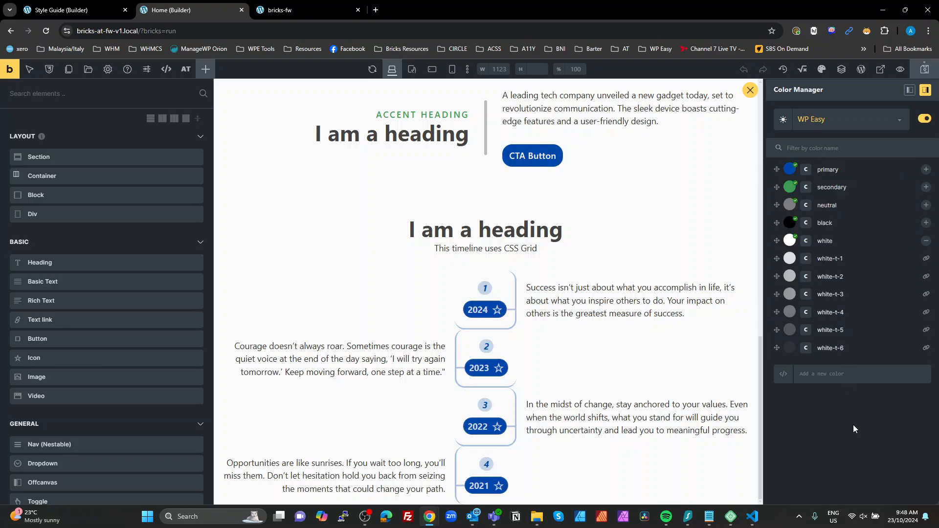
# Set the WP Easy palette's secondary color to the lighter green #3dc265, close the Color Manager and save the page
pyautogui.click(788, 187)
pyautogui.moveTo(852, 222); pyautogui.dragTo(852, 220)
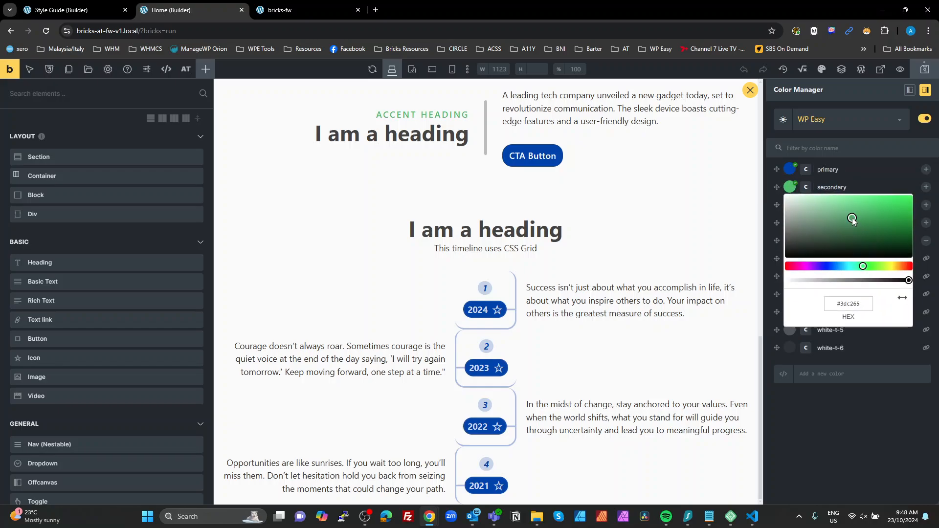
pyautogui.click(880, 412)
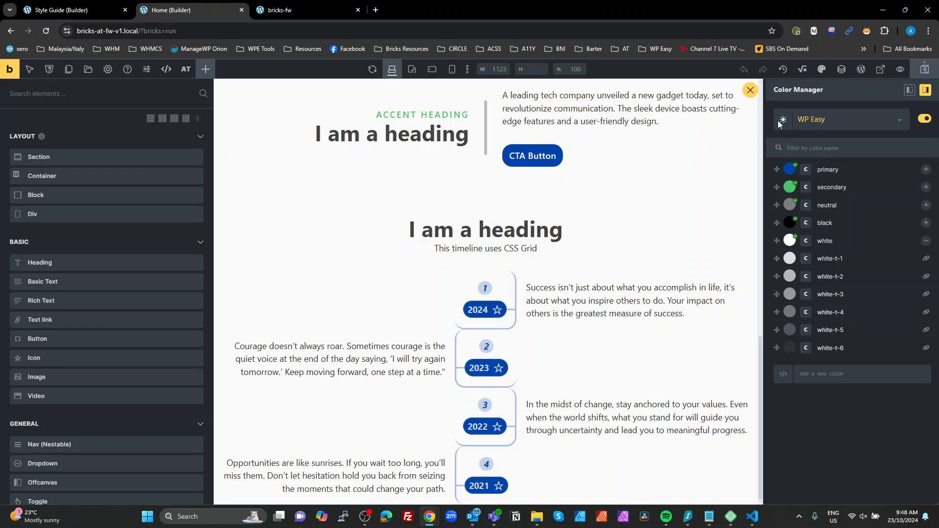
pyautogui.click(924, 88)
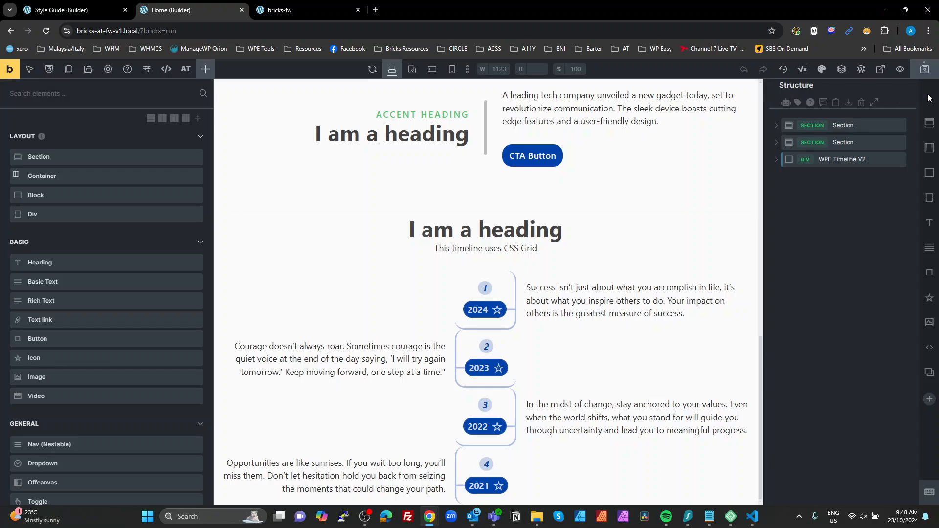
pyautogui.click(924, 71)
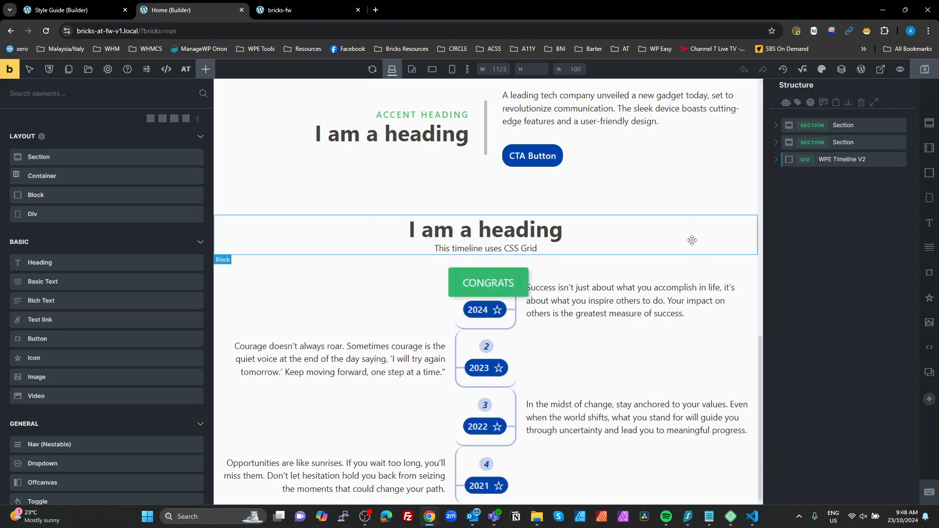
# Check the palette colors across the post cards, intro section and timeline, and review the WP Easy palette in the Color Manager
pyautogui.scroll(11, 677, 291)
pyautogui.scroll(-9, 677, 291)
pyautogui.scroll(6, 677, 291)
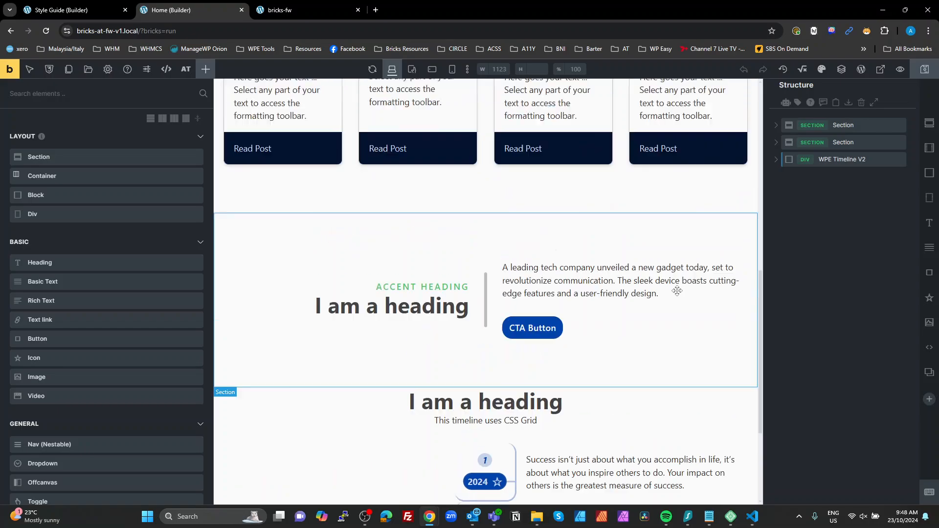
pyautogui.scroll(5, 440, 254)
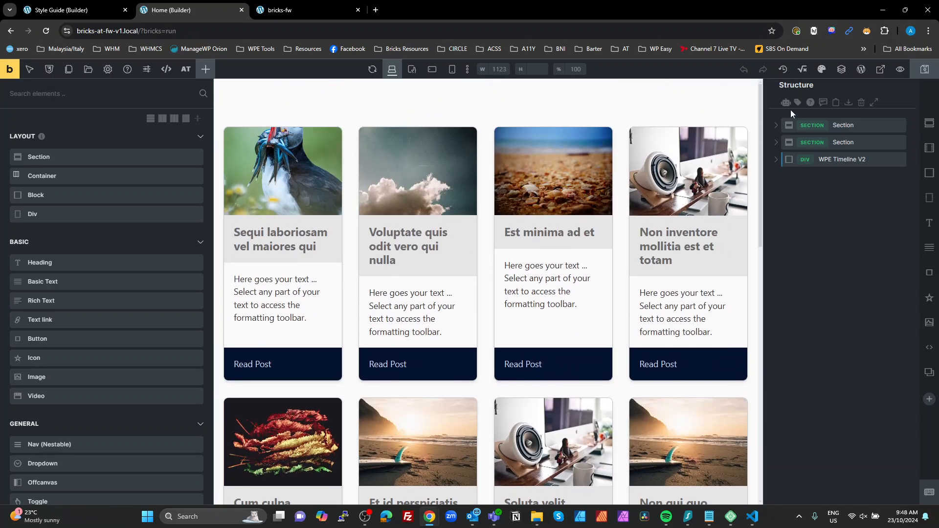
pyautogui.click(813, 73)
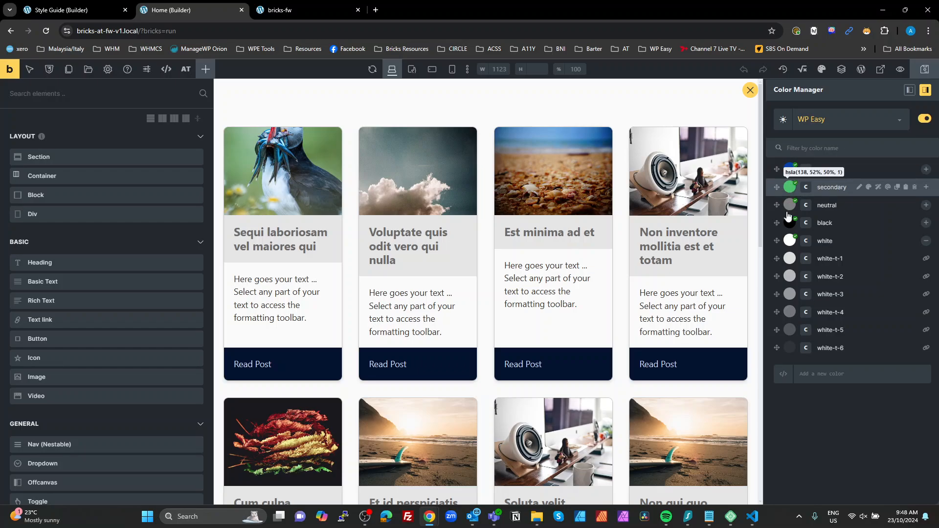
pyautogui.click(752, 90)
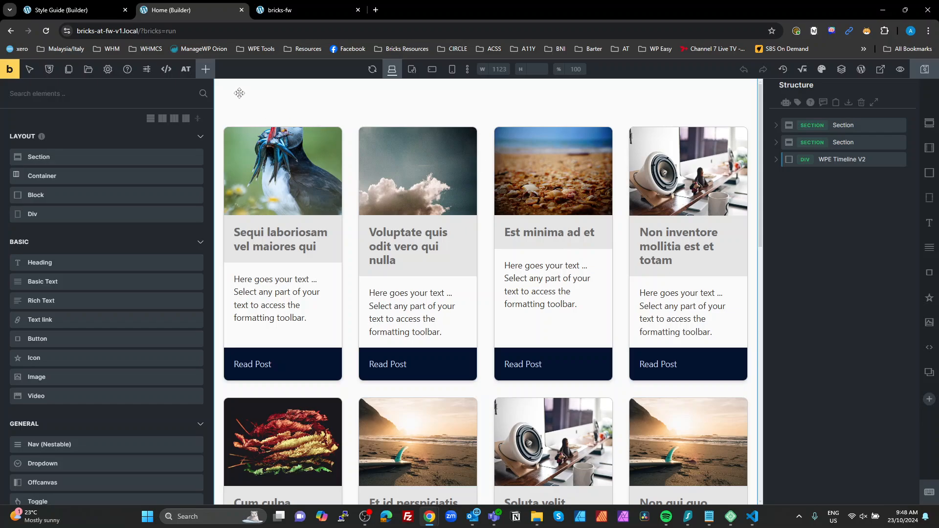
# Open the Import/Export section of the Advanced Themer theme settings in the WordPress admin and enable all data types for export
pyautogui.click(7, 69)
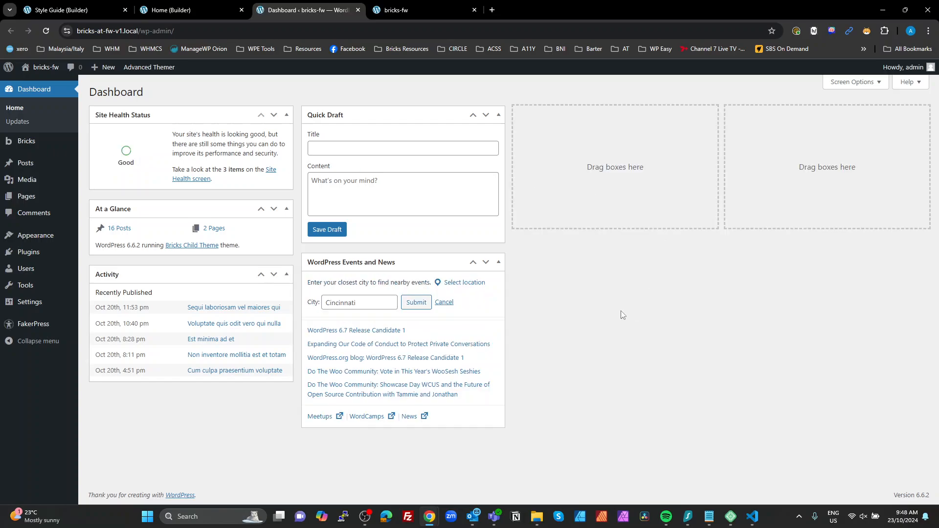
pyautogui.moveTo(25, 145)
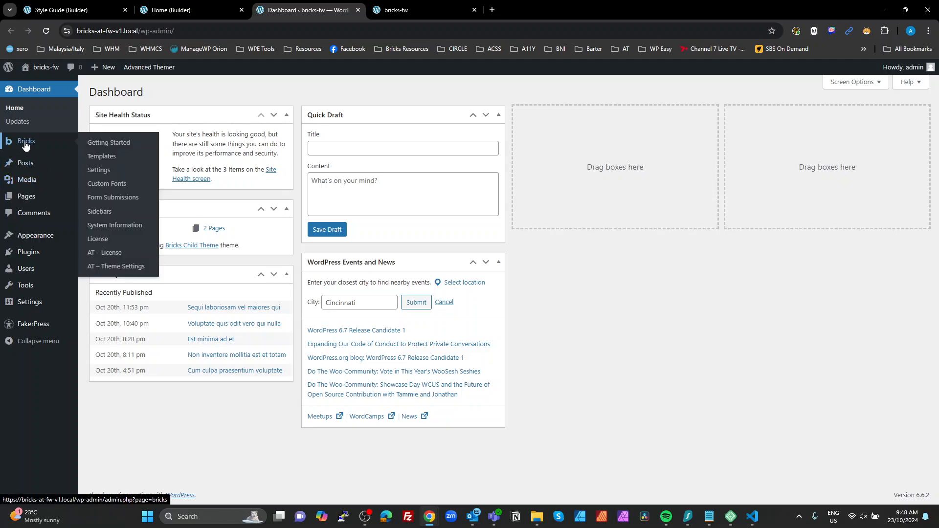
pyautogui.click(122, 266)
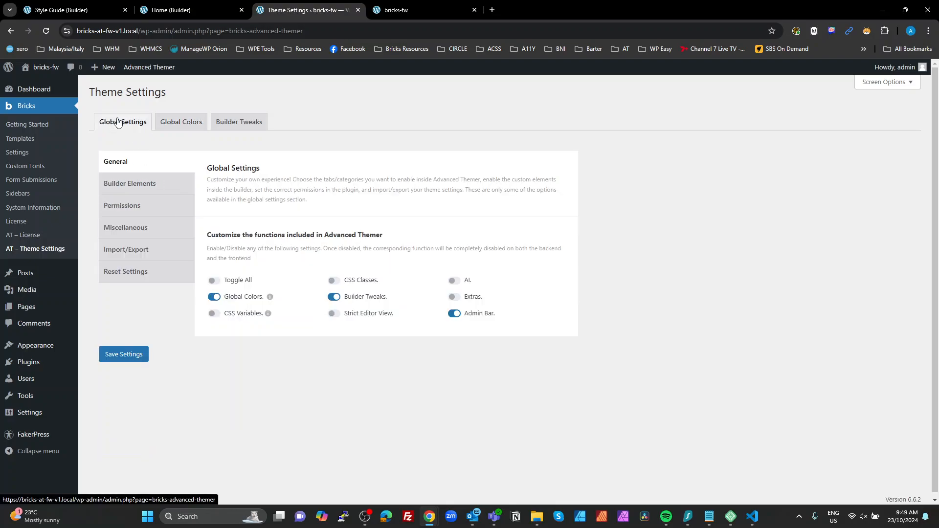
pyautogui.click(137, 253)
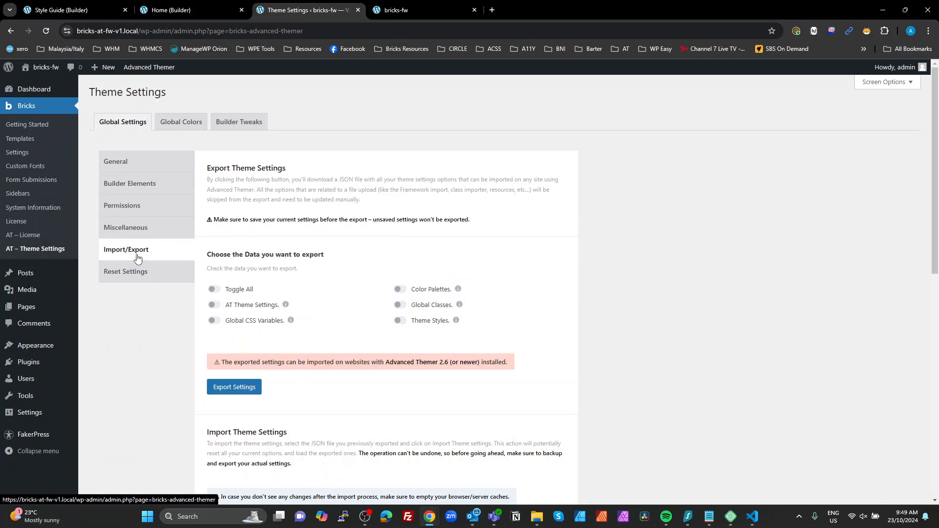
pyautogui.click(215, 290)
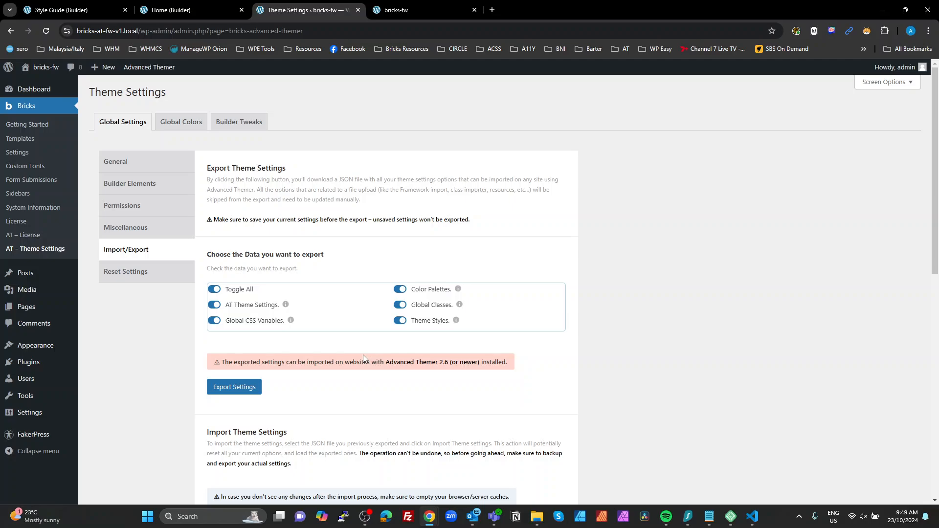
# Export the settings as export_at_theme_settings.json to the Downloads folder, replacing the existing file
pyautogui.click(244, 390)
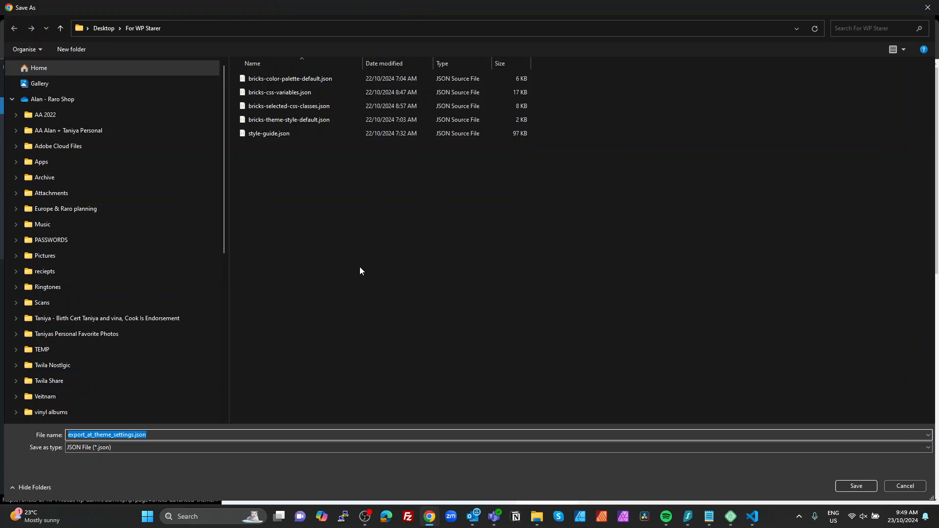
pyautogui.click(104, 28)
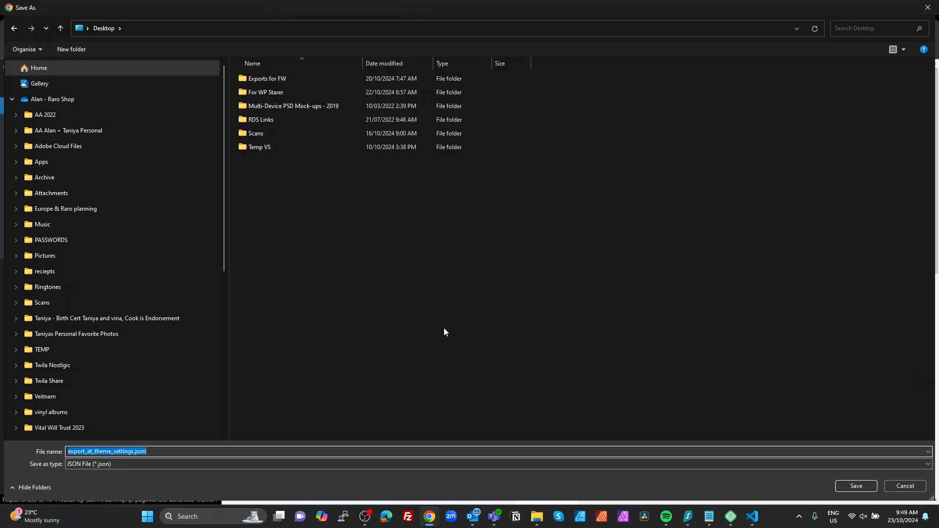
pyautogui.scroll(-6, 131, 369)
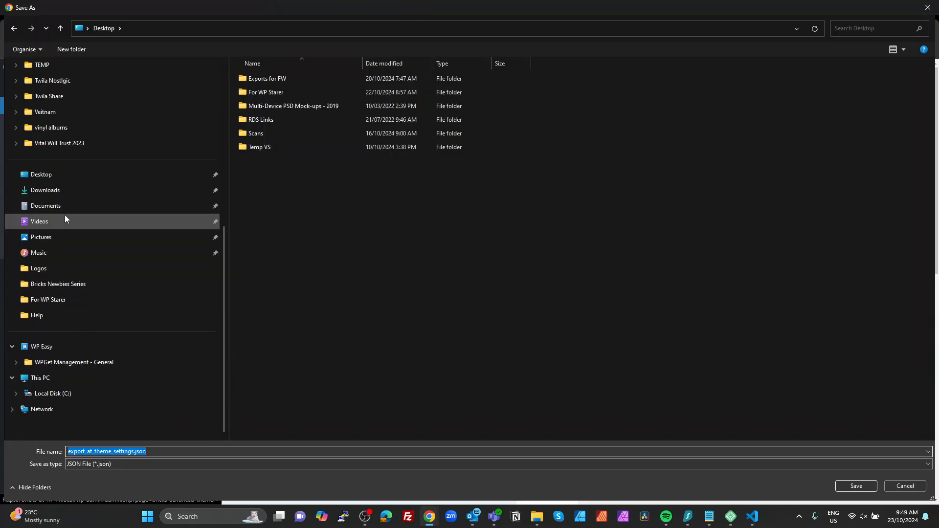
pyautogui.click(53, 195)
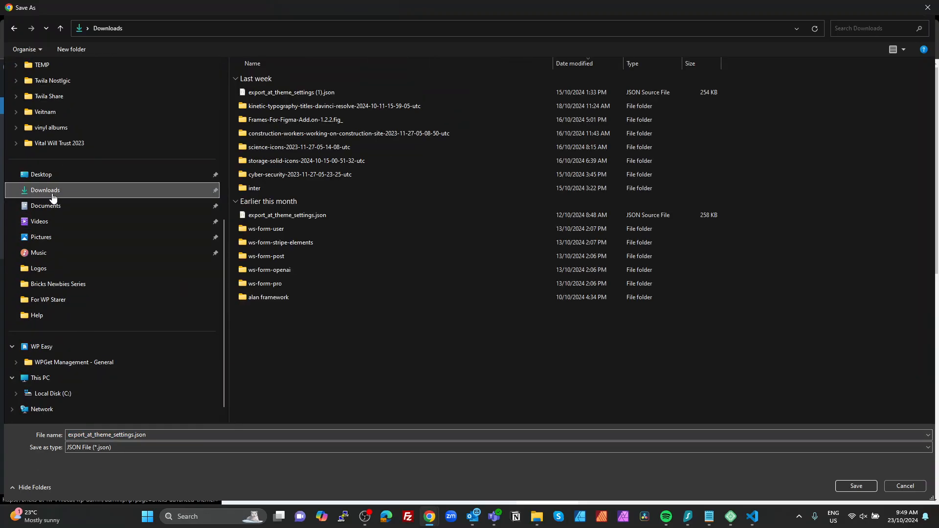
pyautogui.click(854, 486)
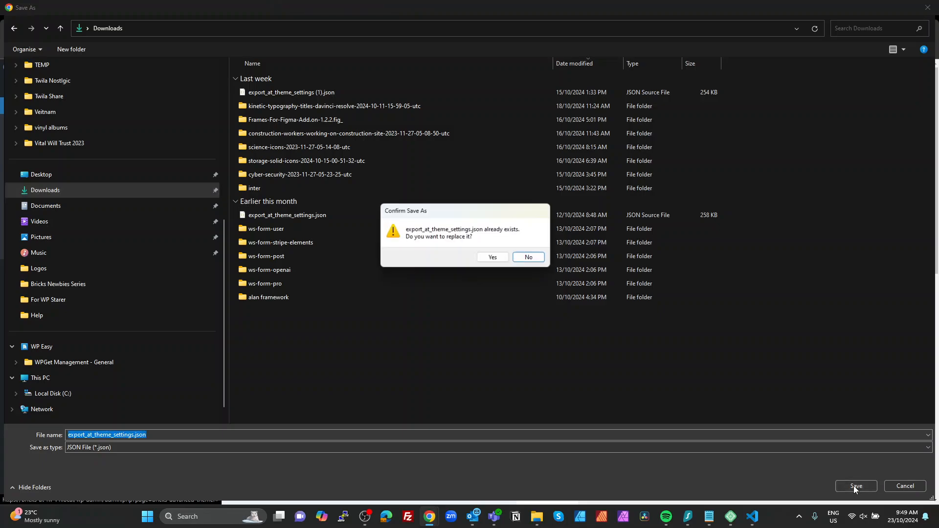
pyautogui.click(497, 261)
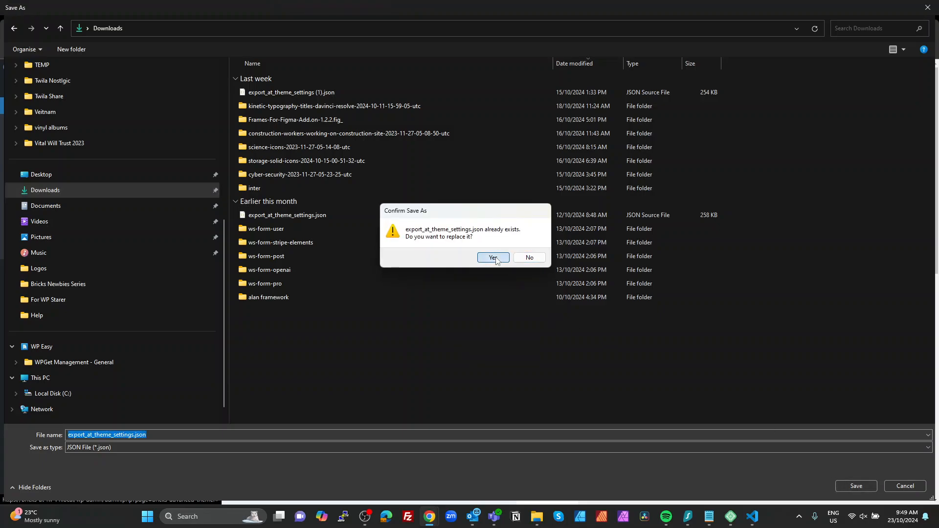
# Switch to Local, open the WordPress admin of the bricks-at-fw-v2 site and go to its Advanced Themer theme settings
pyautogui.click(730, 517)
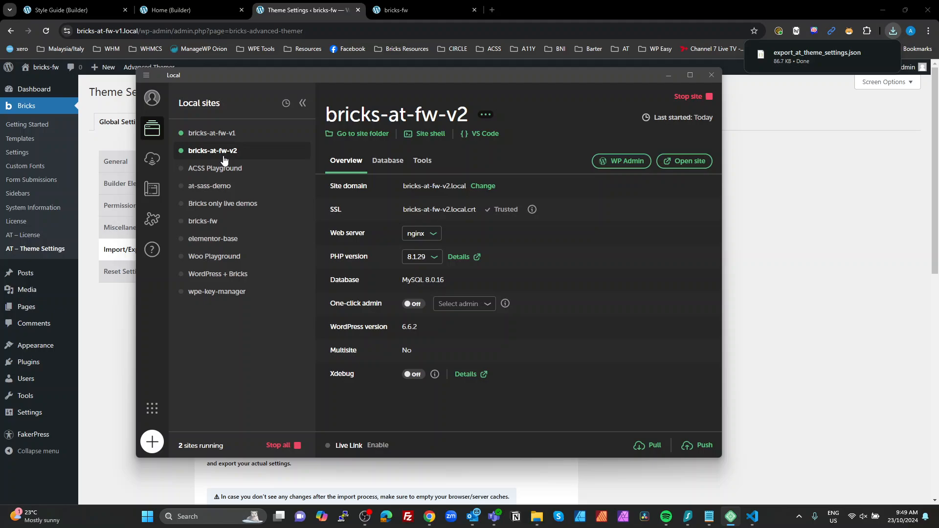
pyautogui.click(622, 162)
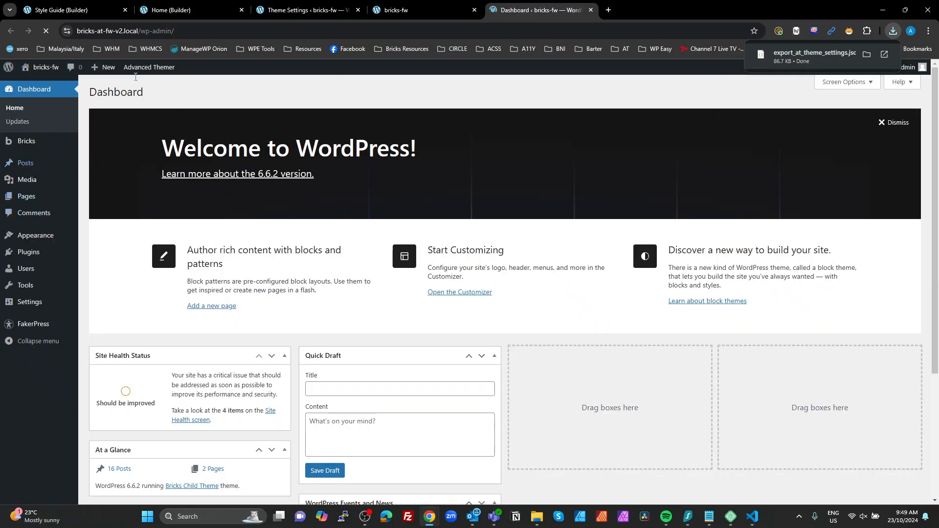
pyautogui.moveTo(152, 68)
pyautogui.click(151, 85)
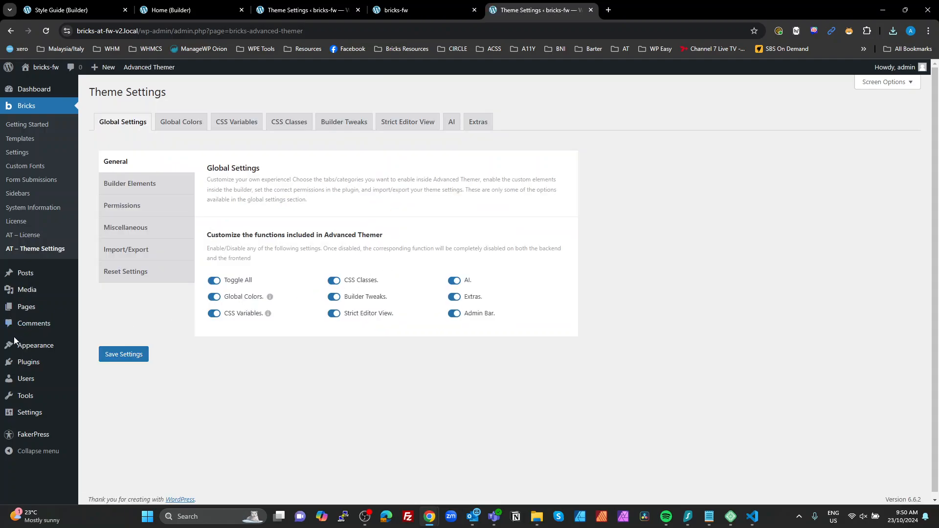
# Open WP Reset on the bricks-at-fw-v2 site, dismiss the PRO offer and go to the user created snapshots
pyautogui.moveTo(25, 307)
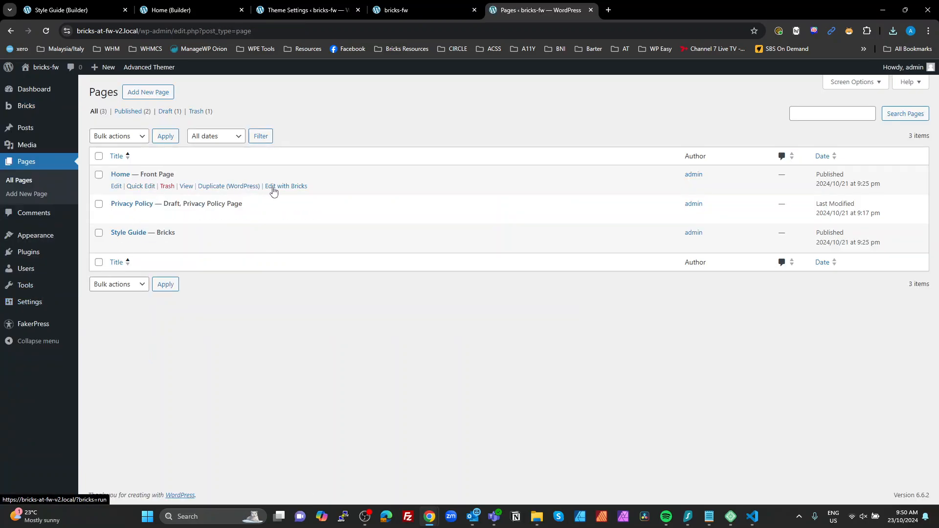
pyautogui.click(38, 327)
pyautogui.moveTo(28, 239)
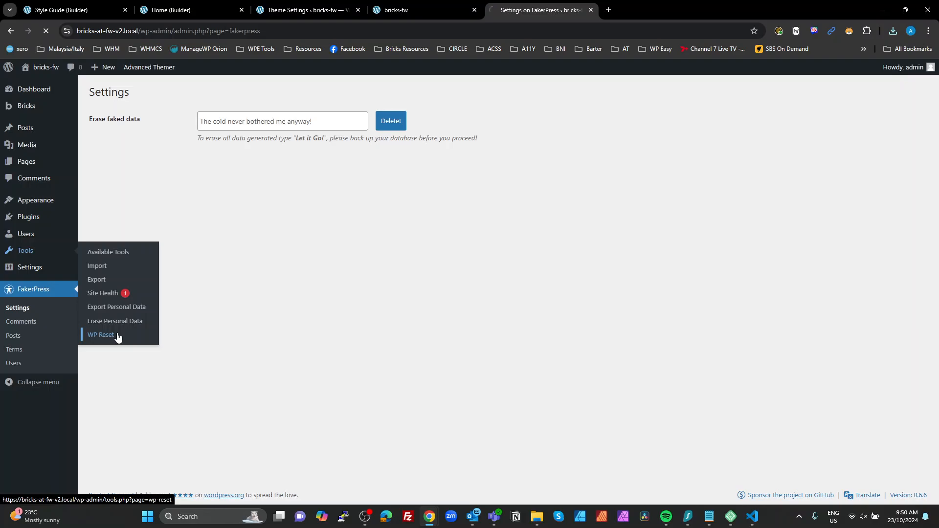
pyautogui.click(118, 337)
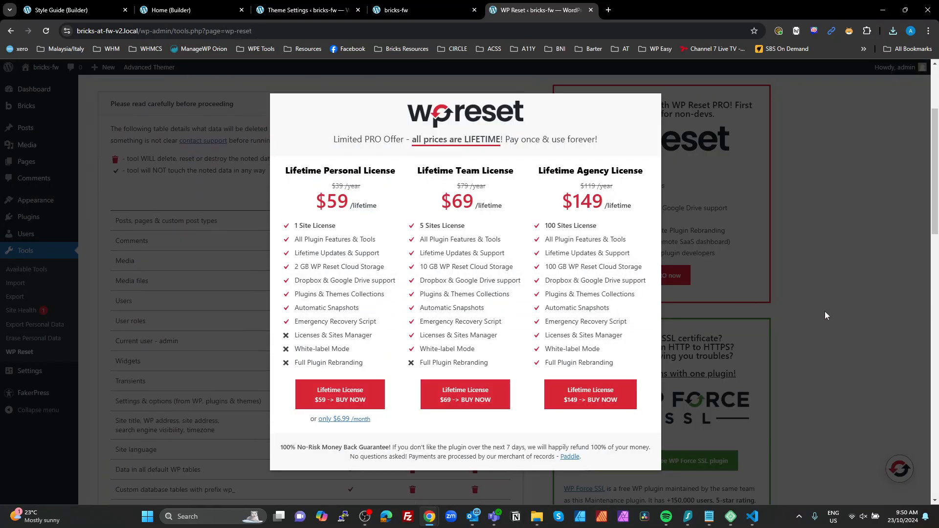
pyautogui.click(825, 315)
pyautogui.scroll(-15, 440, 374)
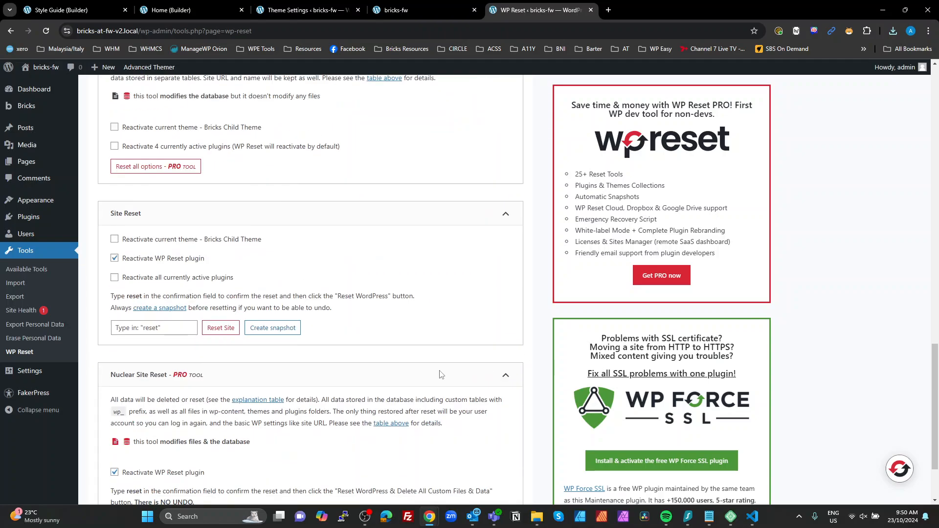
pyautogui.scroll(-2, 440, 374)
pyautogui.scroll(18, 440, 376)
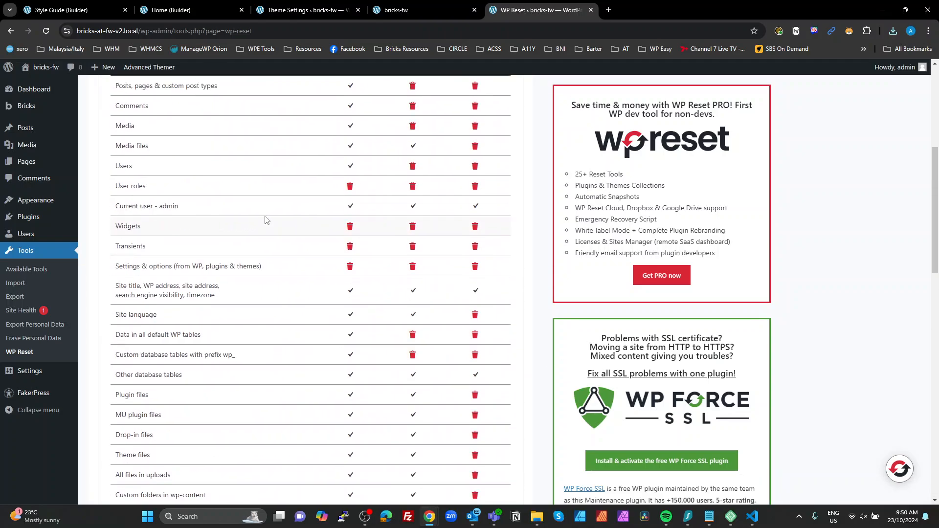
pyautogui.scroll(8, 265, 220)
pyautogui.click(179, 123)
pyautogui.scroll(-6, 386, 304)
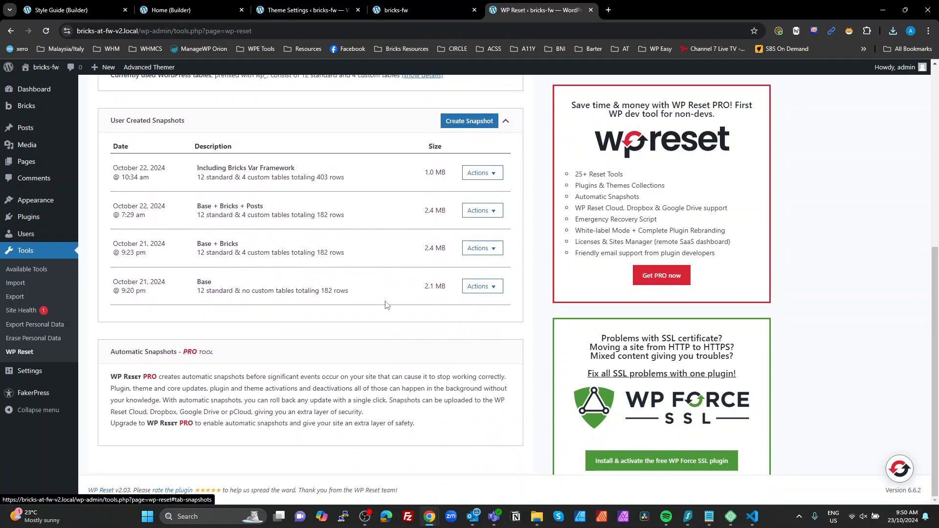
# Delete the "Including Bricks Var Framework" and "Base + Bricks + Posts" snapshots
pyautogui.click(493, 174)
pyautogui.click(360, 234)
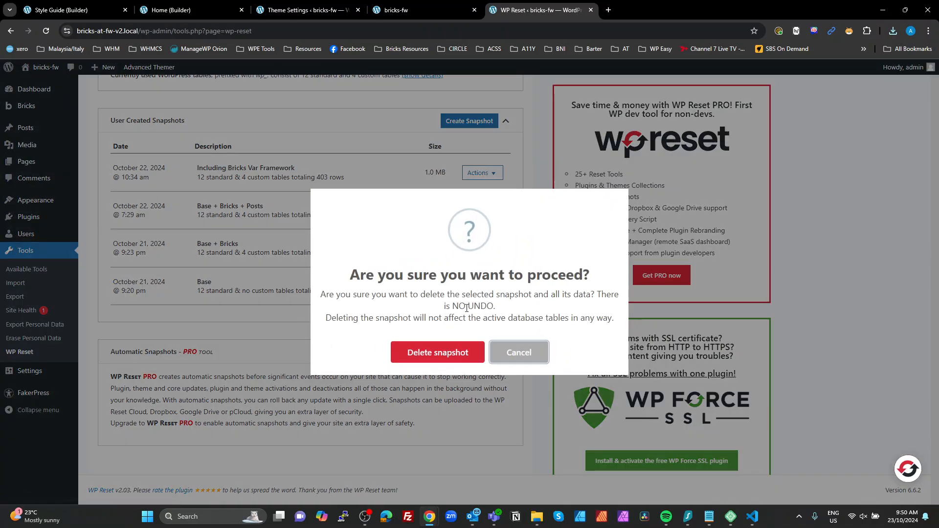
pyautogui.click(434, 351)
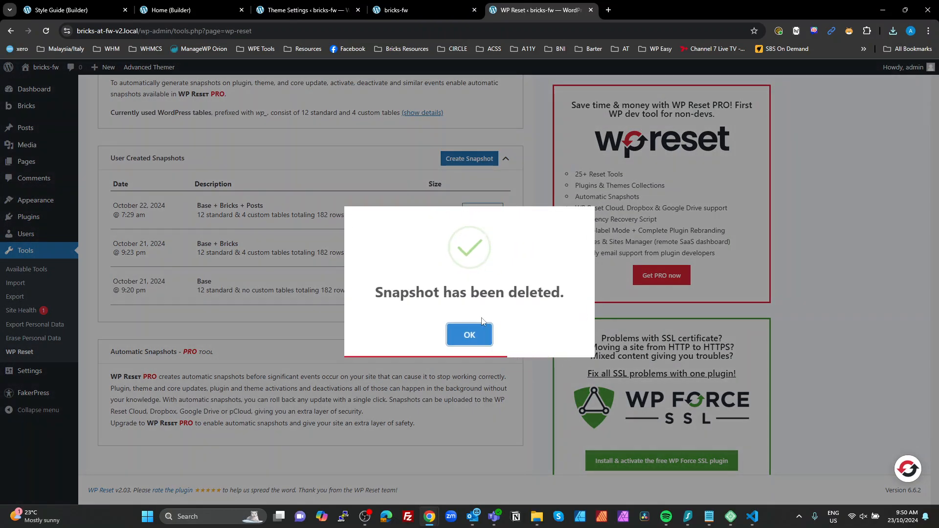
pyautogui.click(469, 331)
pyautogui.click(494, 210)
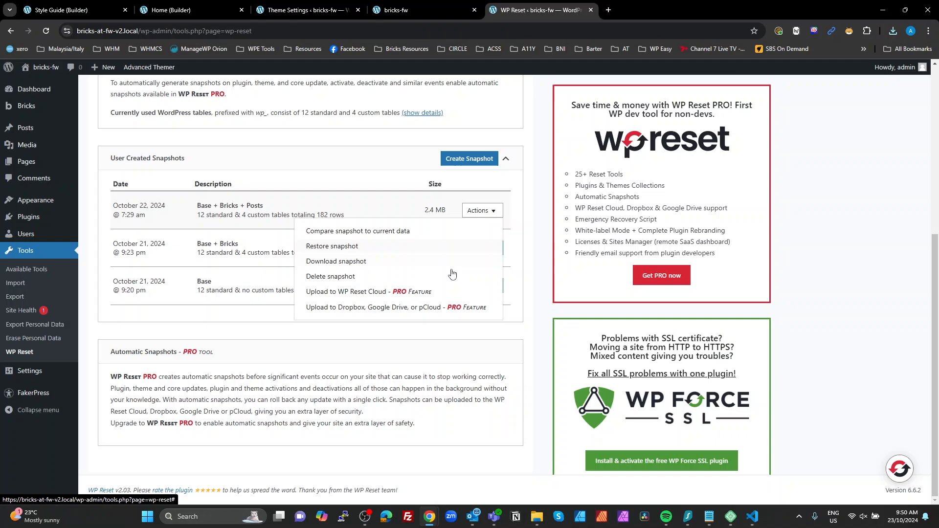
pyautogui.click(349, 277)
pyautogui.click(447, 354)
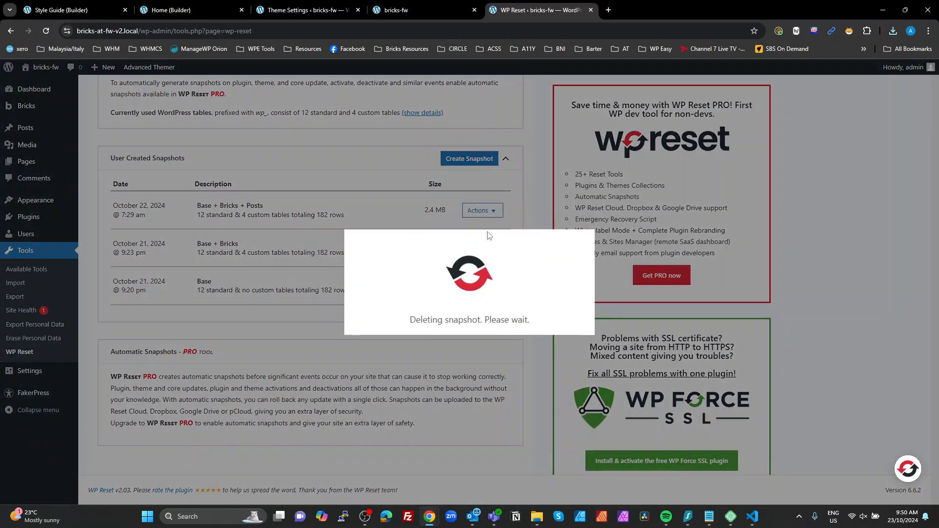
pyautogui.click(472, 333)
# Delete the "Base + Bricks" and "Base" snapshots
pyautogui.click(490, 250)
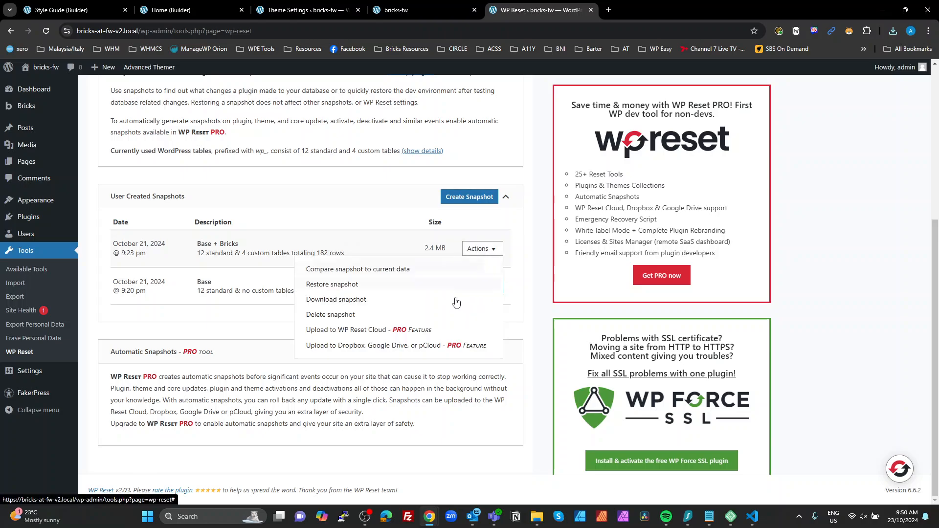
pyautogui.click(340, 315)
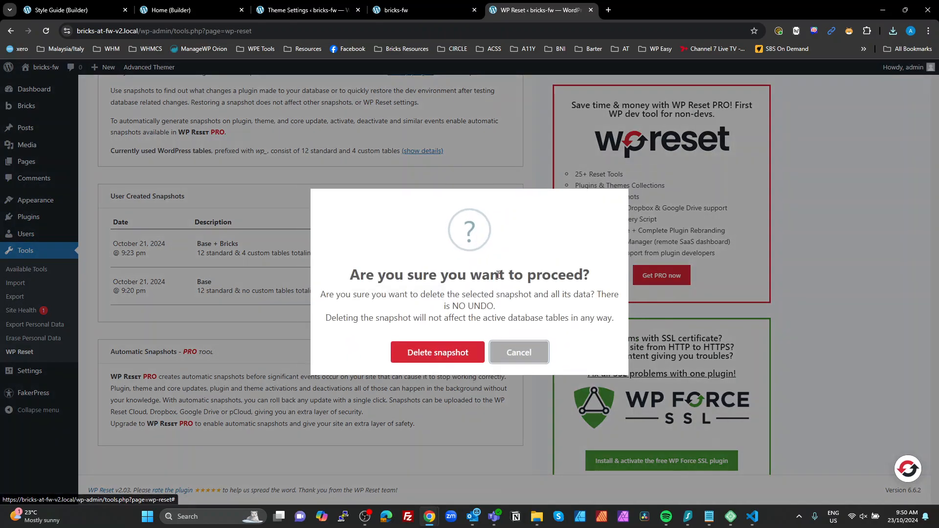
pyautogui.click(459, 350)
pyautogui.click(472, 334)
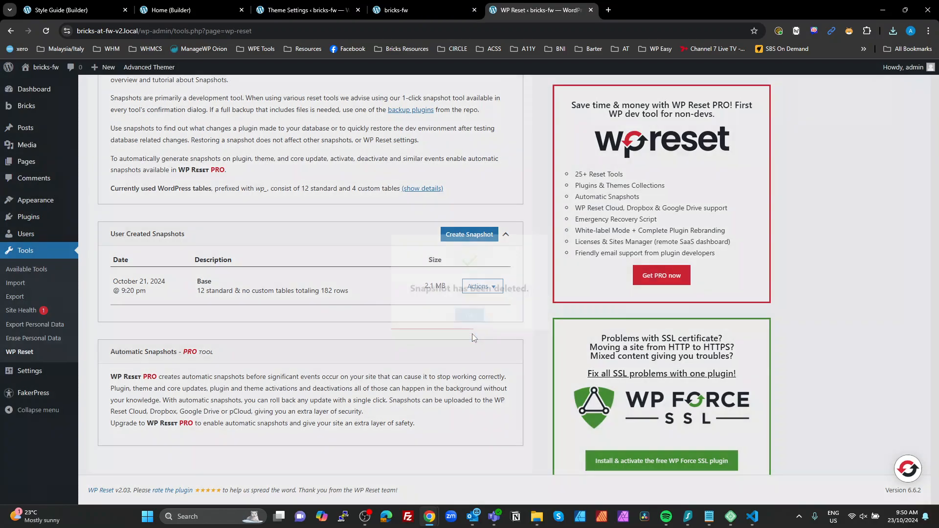
pyautogui.click(482, 287)
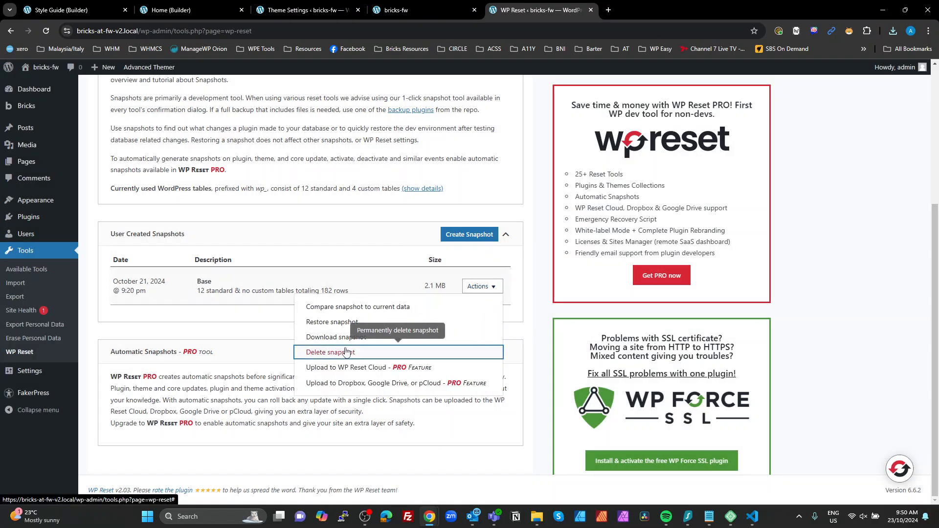
pyautogui.click(398, 343)
pyautogui.click(442, 351)
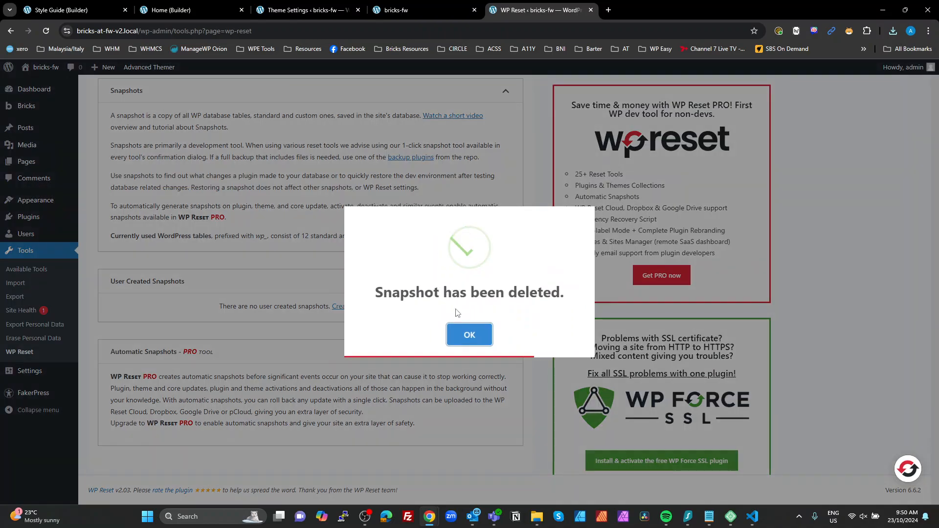
pyautogui.click(470, 335)
# Create a new WP Reset snapshot named "Base" of the bricks-at-fw-v2 site
pyautogui.click(457, 282)
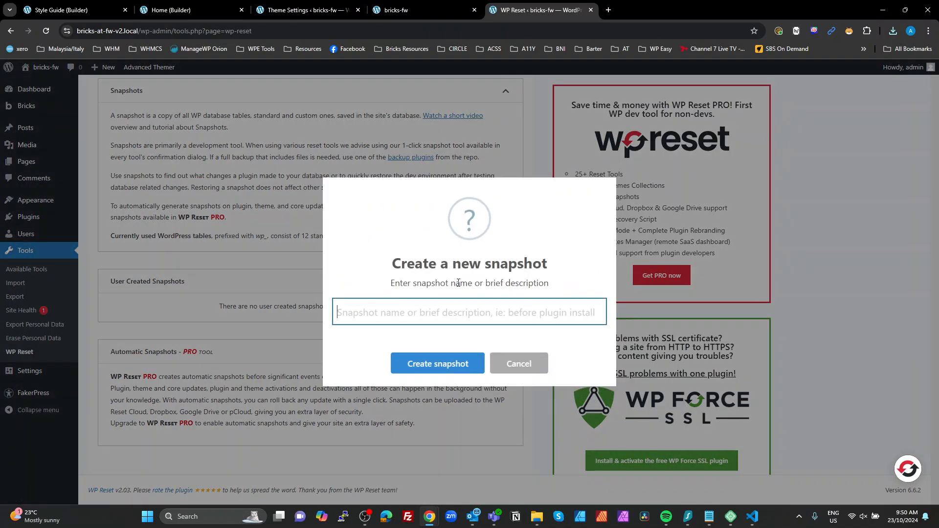
pyautogui.write('Base')
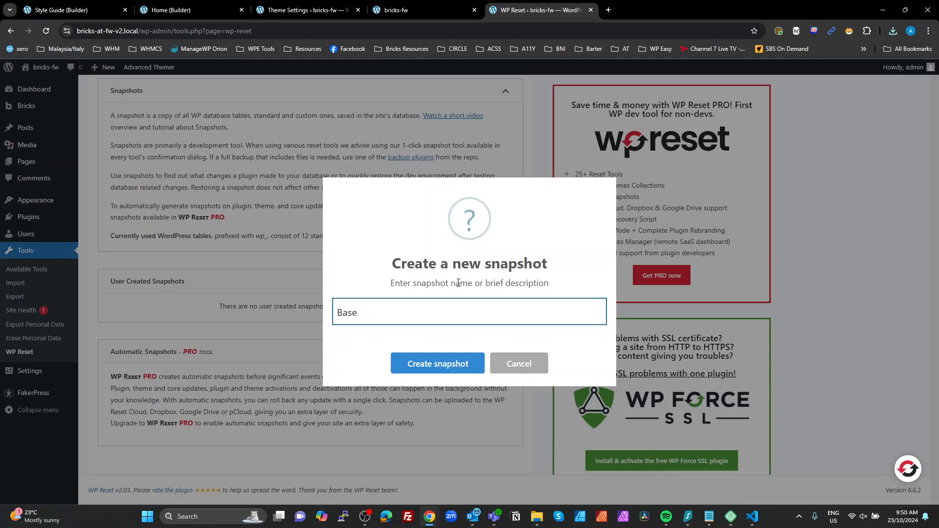
pyautogui.click(448, 362)
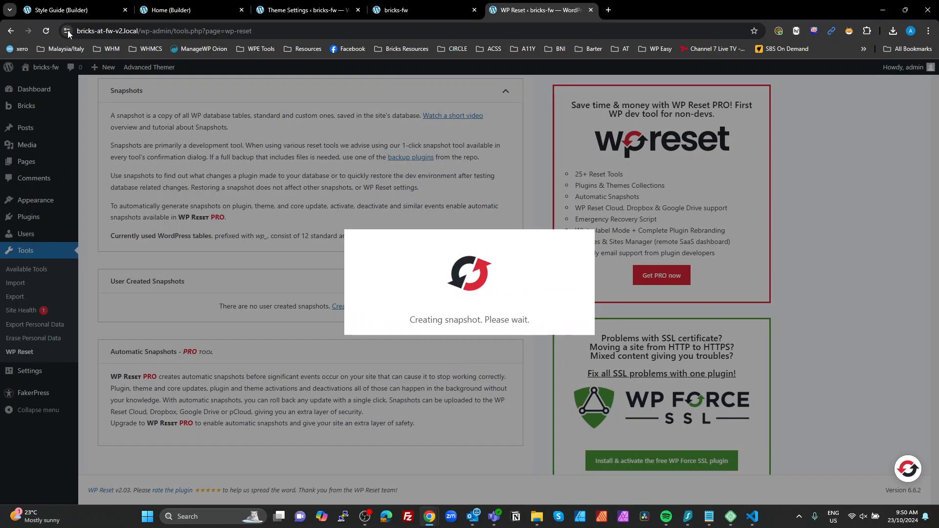
pyautogui.doubleClick(128, 31)
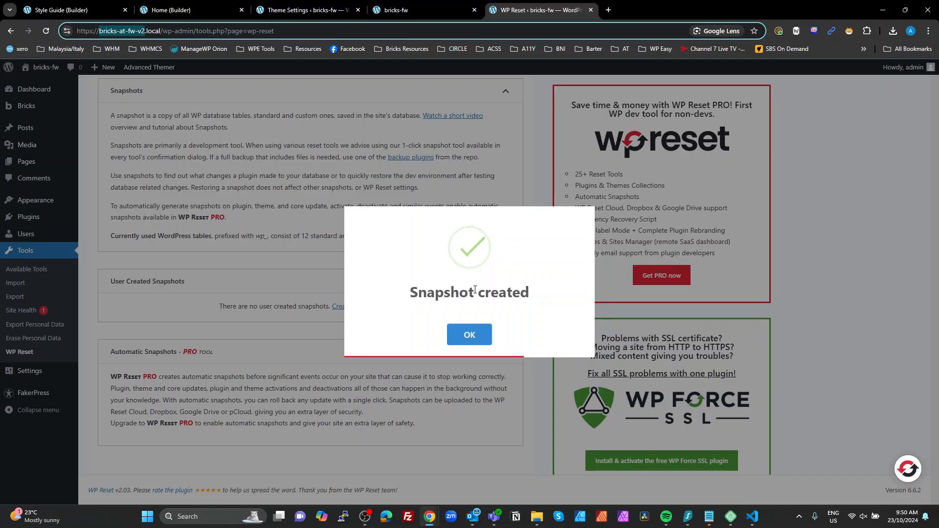
pyautogui.click(469, 336)
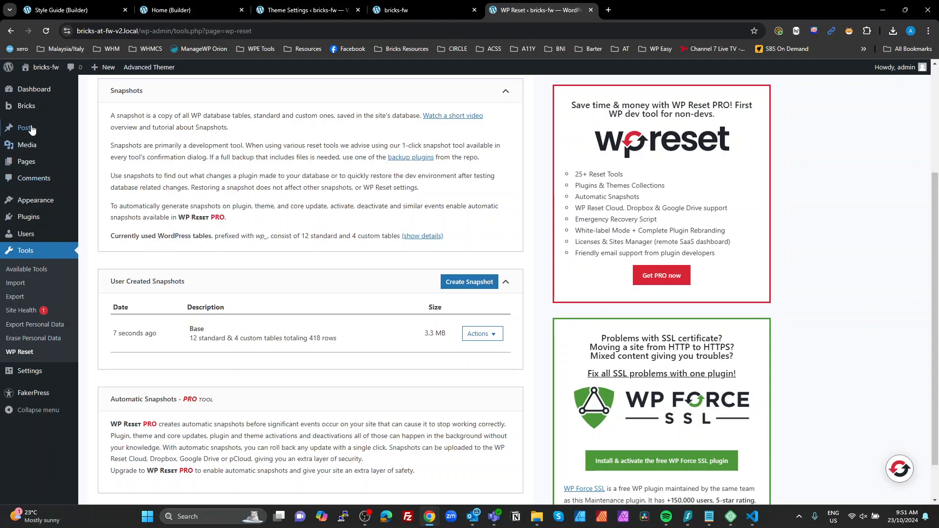
# In the Advanced Themer import settings, enable all data types for import and turn on Overwrite Existing Settings
pyautogui.moveTo(24, 108)
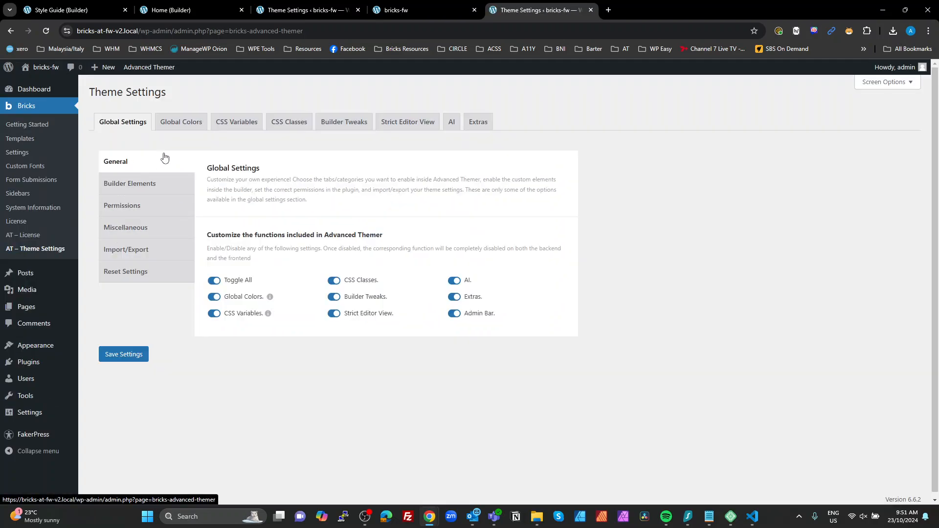
pyautogui.click(138, 250)
pyautogui.scroll(-2, 316, 323)
pyautogui.scroll(-5, 316, 323)
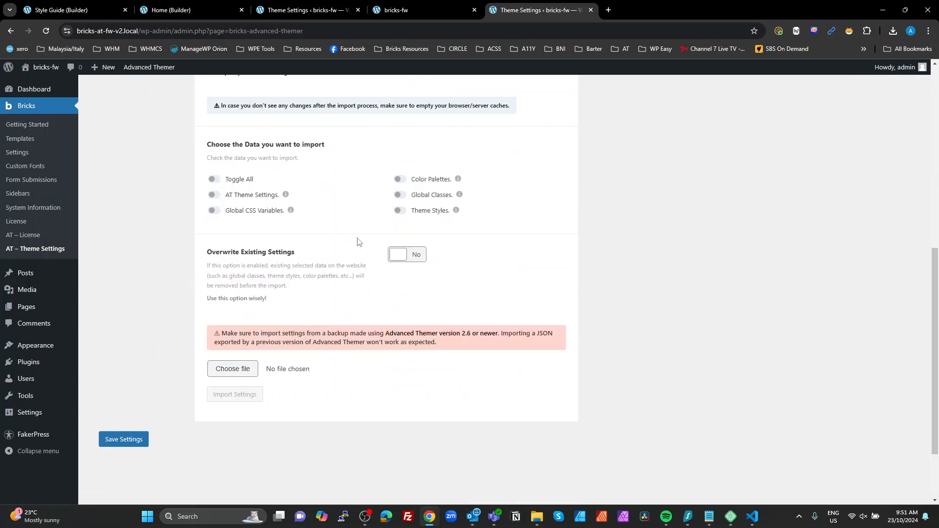
pyautogui.click(212, 179)
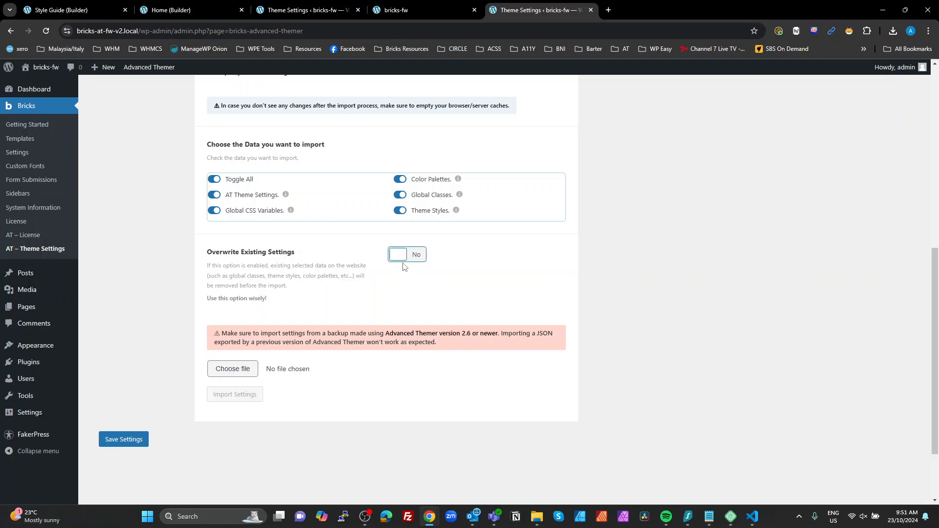
pyautogui.click(419, 253)
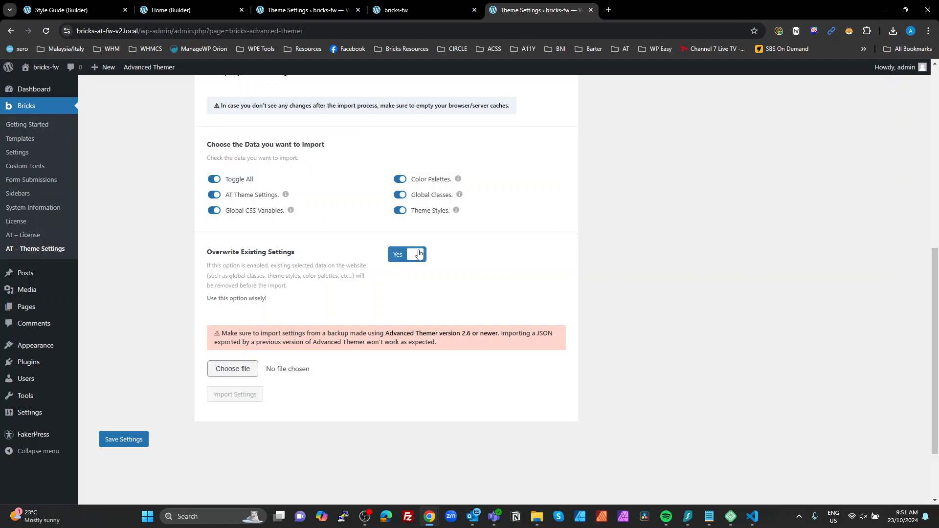
# Import export_at_theme_settings.json into the bricks-at-fw-v2 site and confirm the import
pyautogui.click(237, 368)
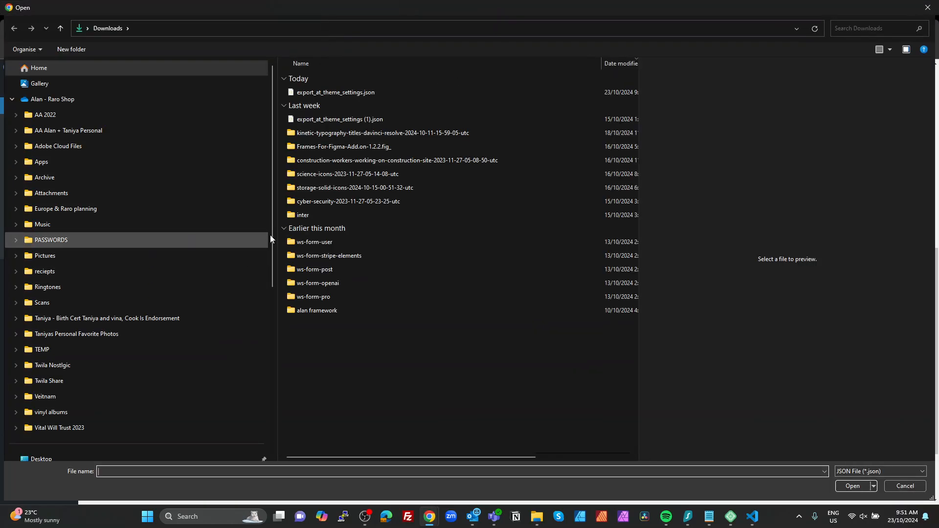
pyautogui.doubleClick(330, 93)
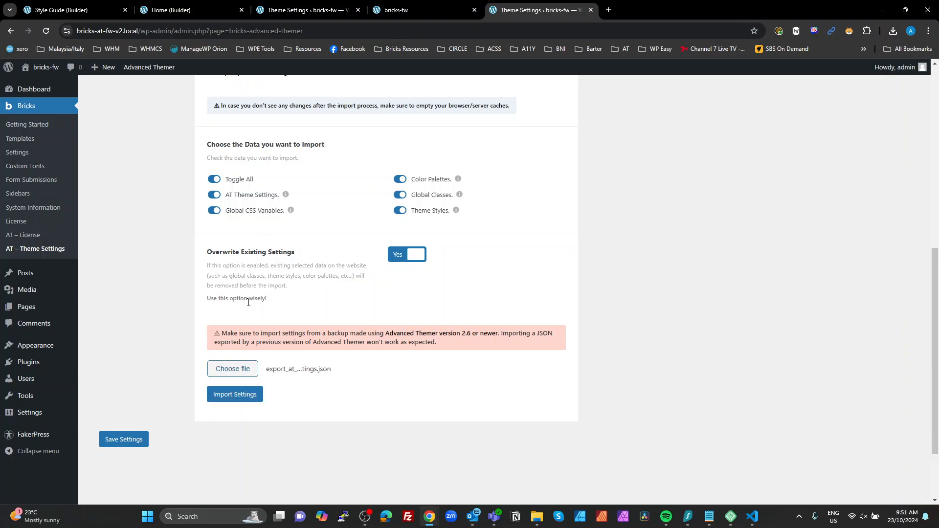
pyautogui.click(239, 400)
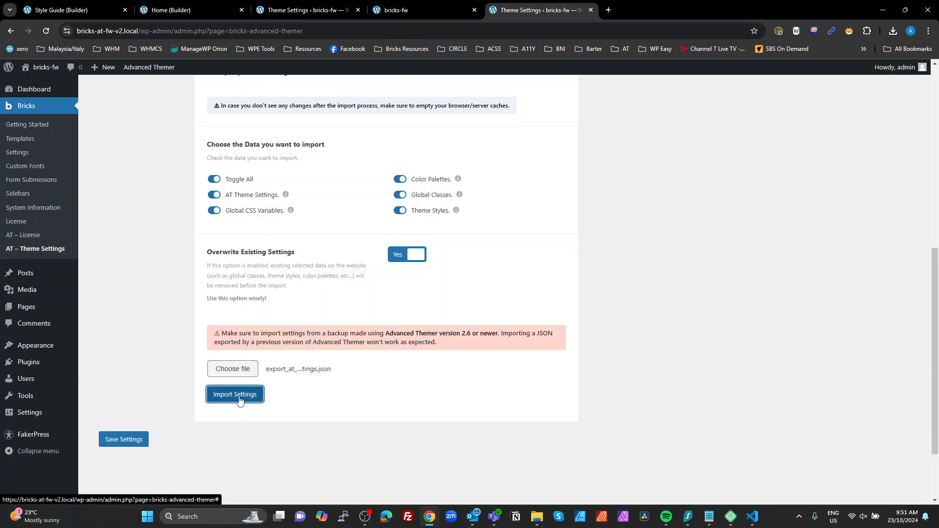
pyautogui.click(512, 93)
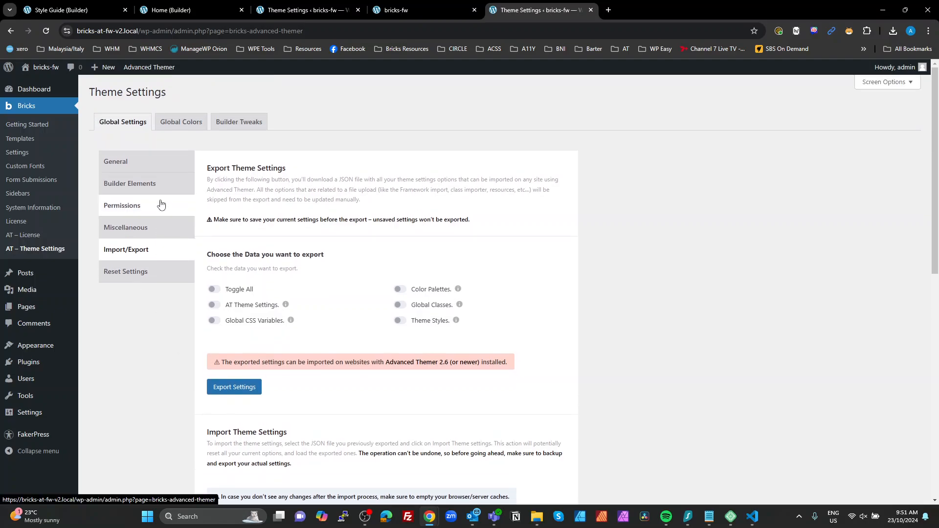
# Check the CSS variable prefix in the Global Colors settings and return to the Global Settings
pyautogui.click(188, 123)
pyautogui.moveTo(405, 265); pyautogui.dragTo(356, 256)
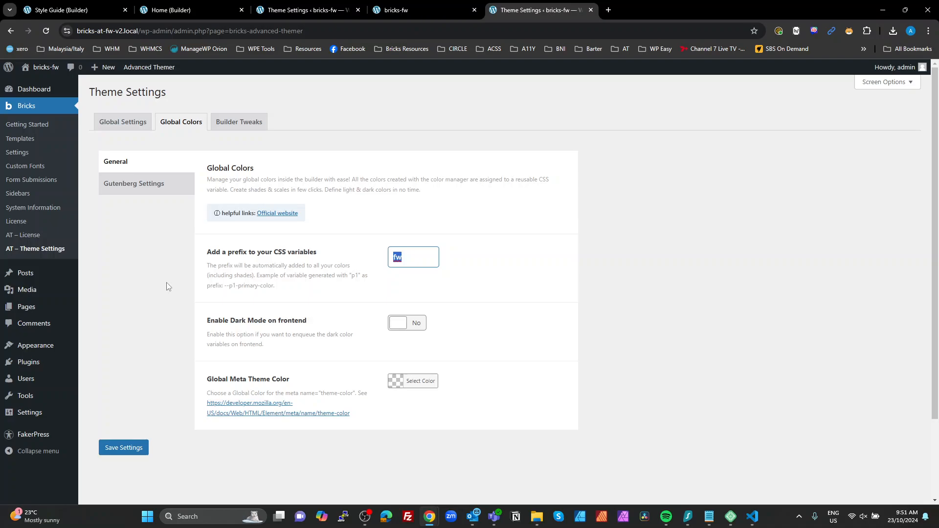
pyautogui.click(117, 121)
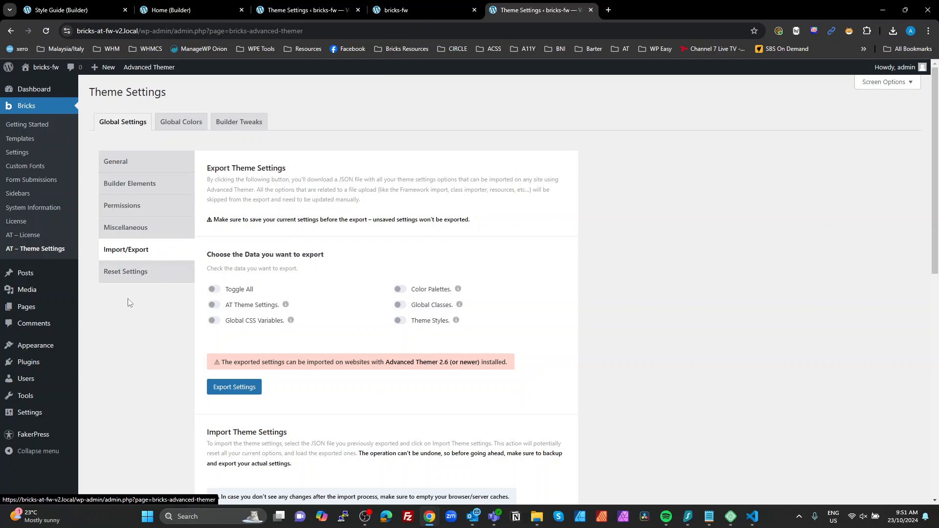
# View the Style Guide page on the front end and look over its brand colors and typography
pyautogui.moveTo(25, 308)
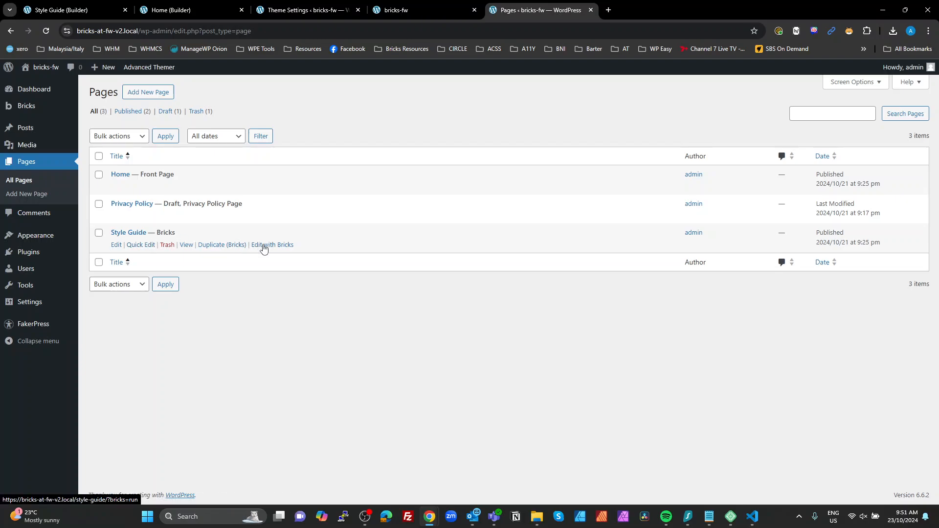
pyautogui.click(187, 245)
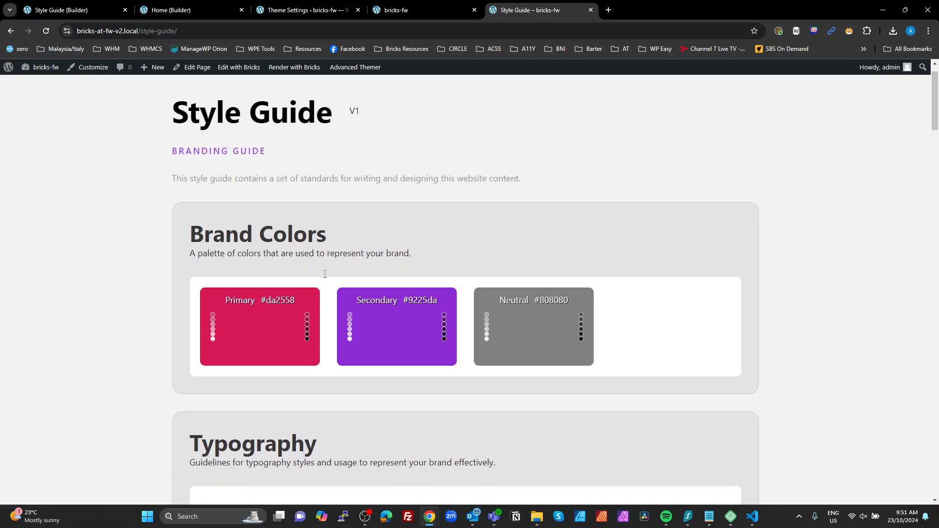
pyautogui.scroll(-8, 318, 267)
pyautogui.scroll(-15, 324, 278)
pyautogui.scroll(20, 324, 273)
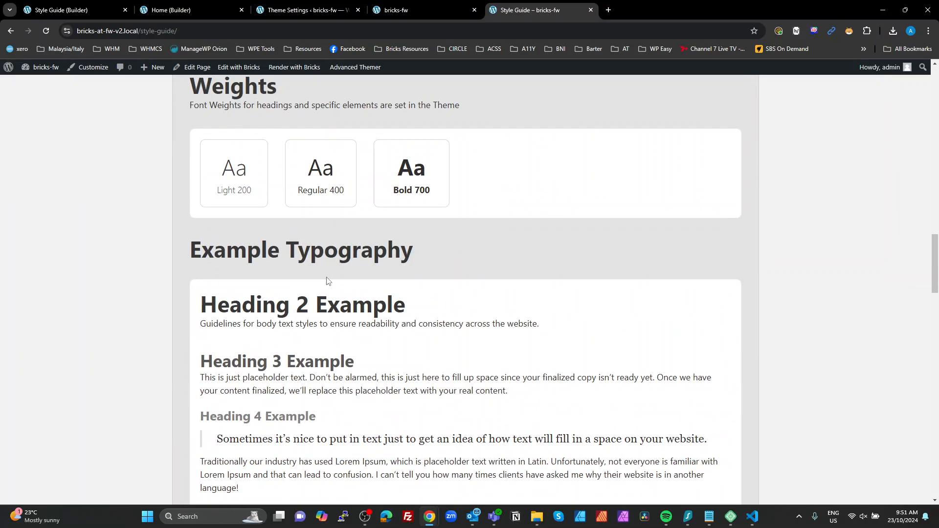
pyautogui.scroll(10, 328, 281)
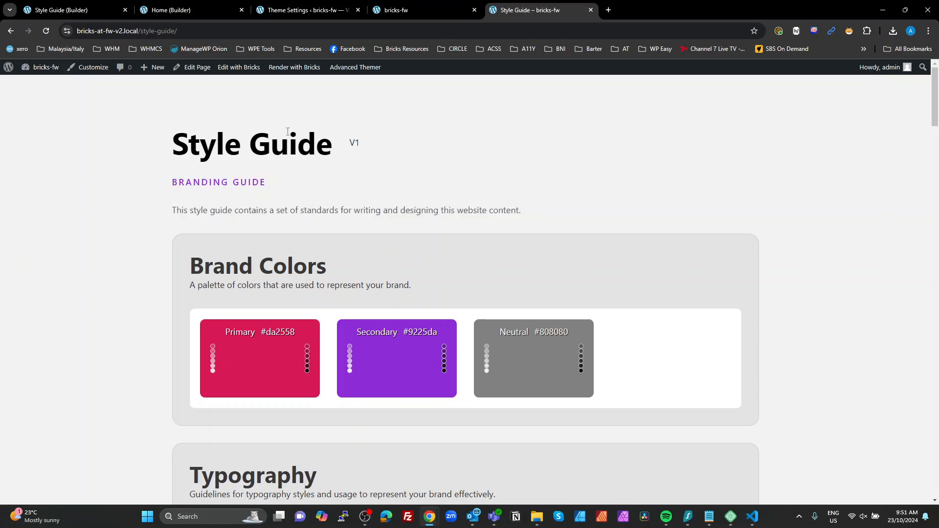
# Edit the Style Guide with Bricks and delete all global variables in the Color Map category
pyautogui.click(240, 72)
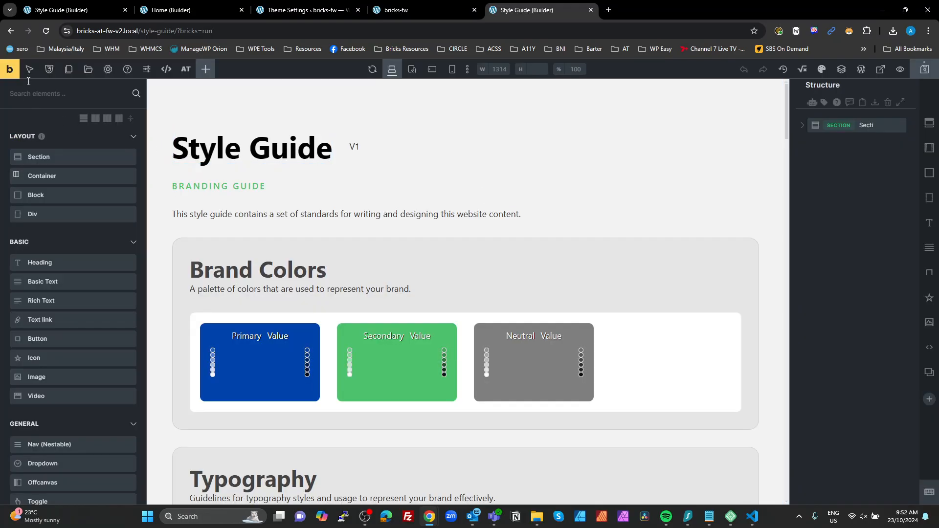
pyautogui.click(48, 69)
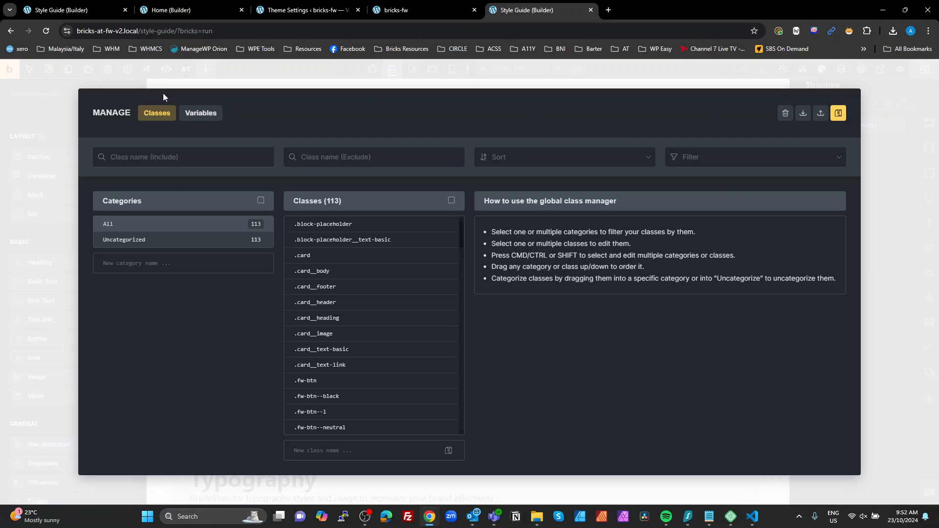
pyautogui.click(200, 113)
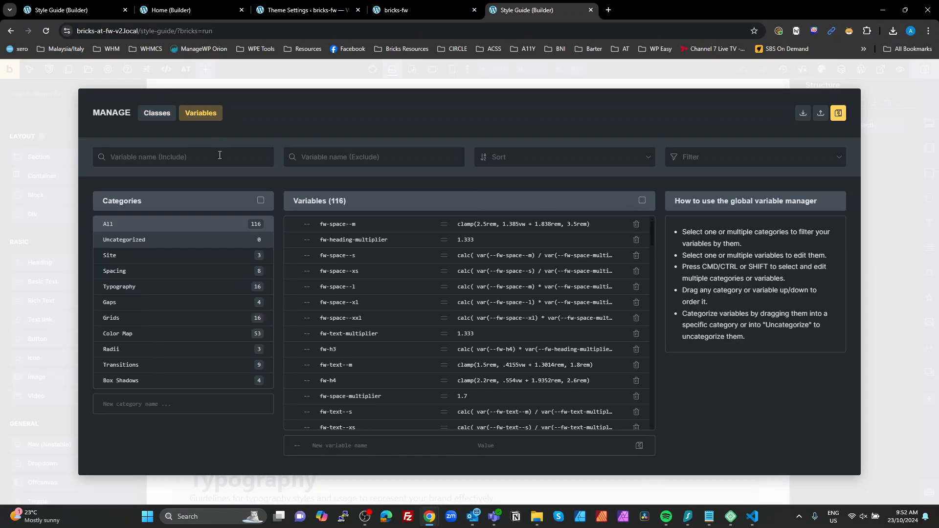
pyautogui.click(140, 337)
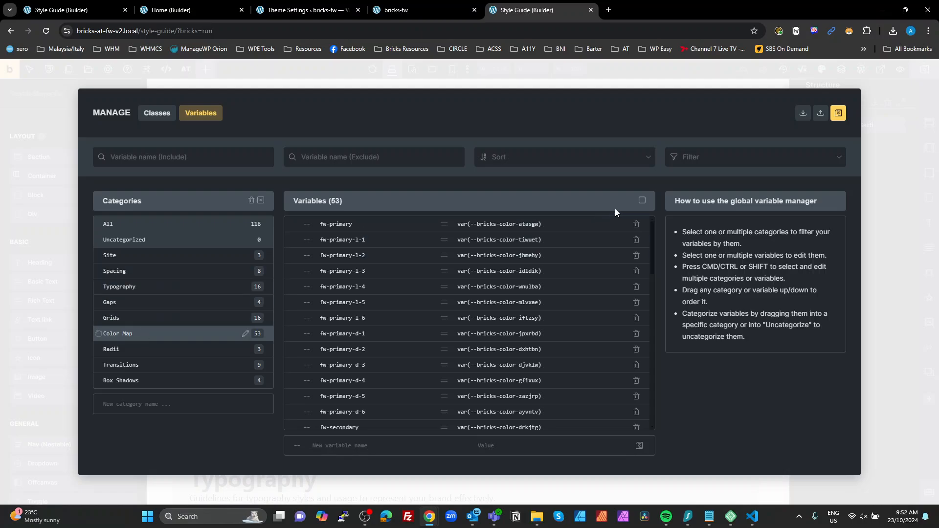
pyautogui.click(642, 202)
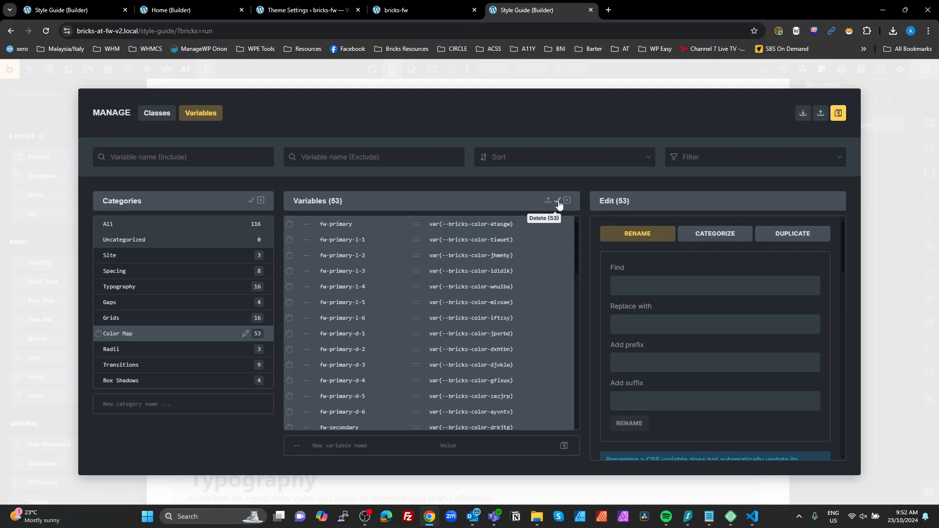
pyautogui.click(557, 201)
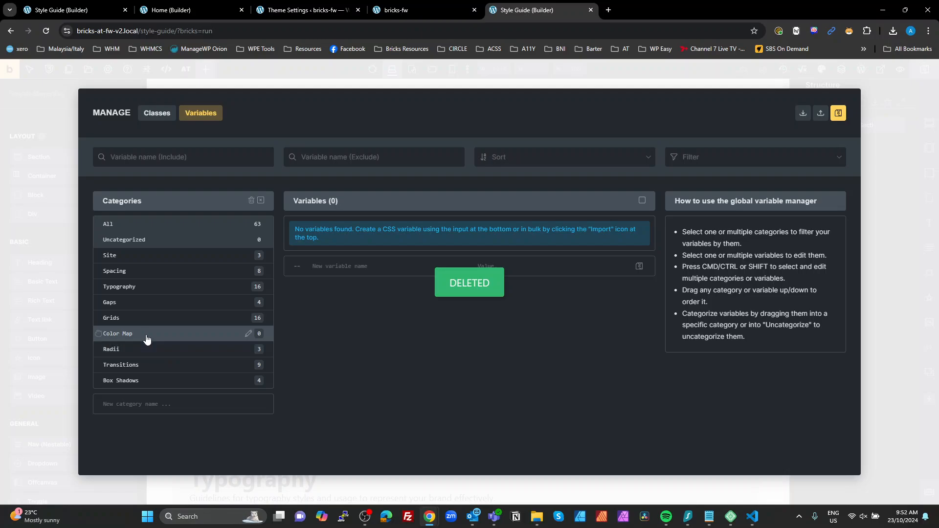
# Delete the empty Color Map category, save the variables and close the manager
pyautogui.click(252, 201)
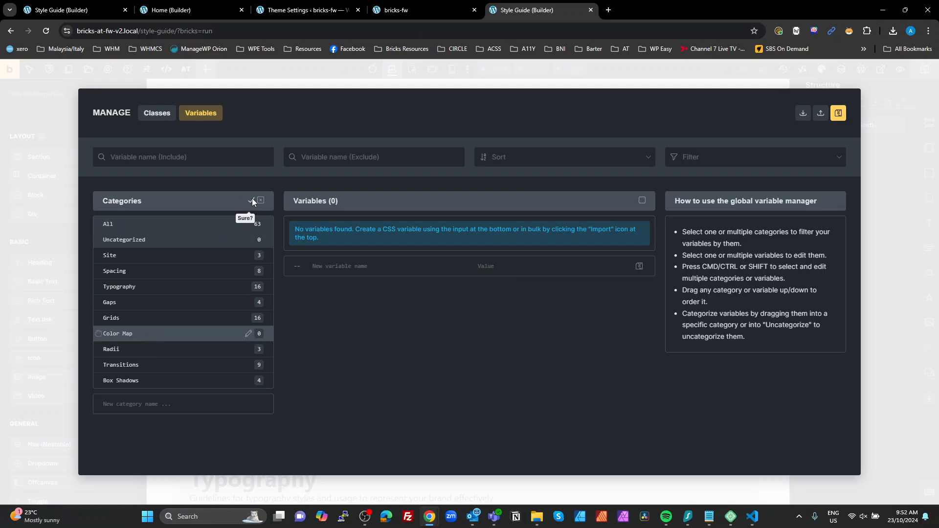
pyautogui.click(252, 200)
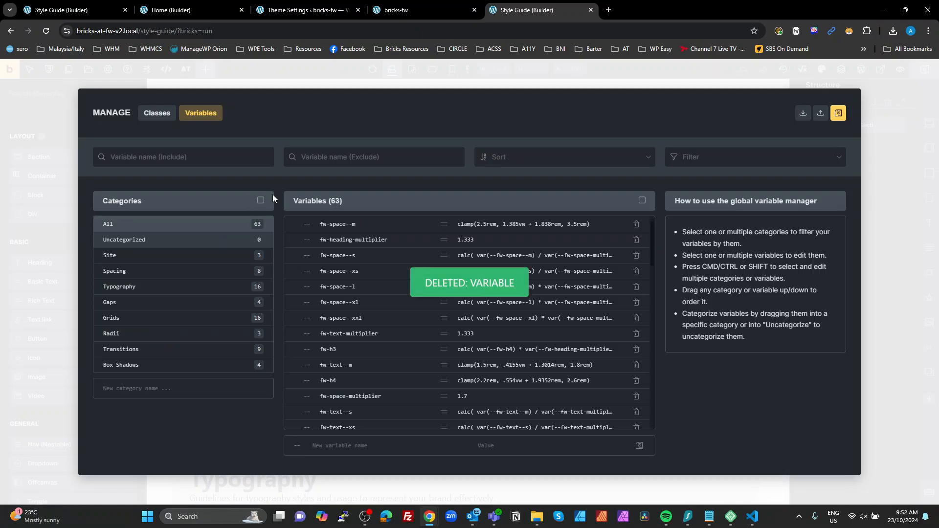
pyautogui.click(838, 113)
pyautogui.click(895, 198)
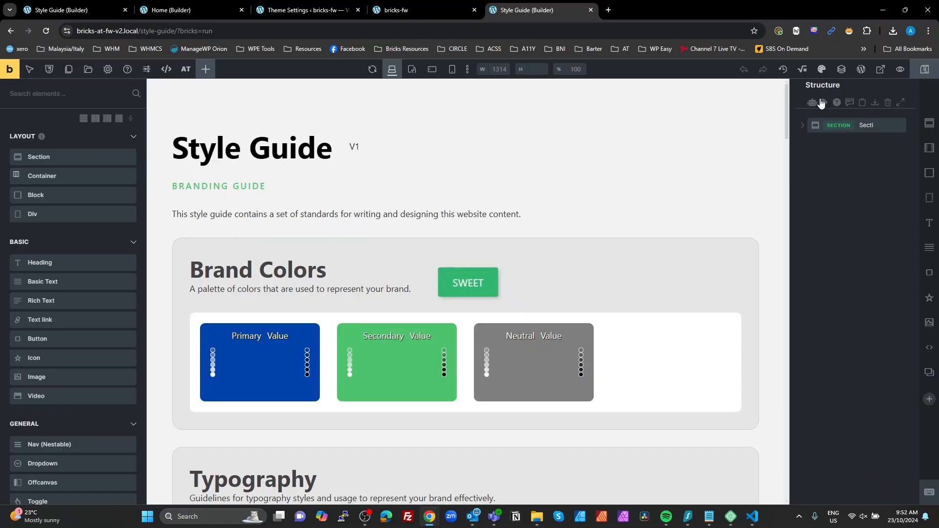
# Delete the default color palette in the Color Manager
pyautogui.click(822, 69)
pyautogui.moveTo(854, 124)
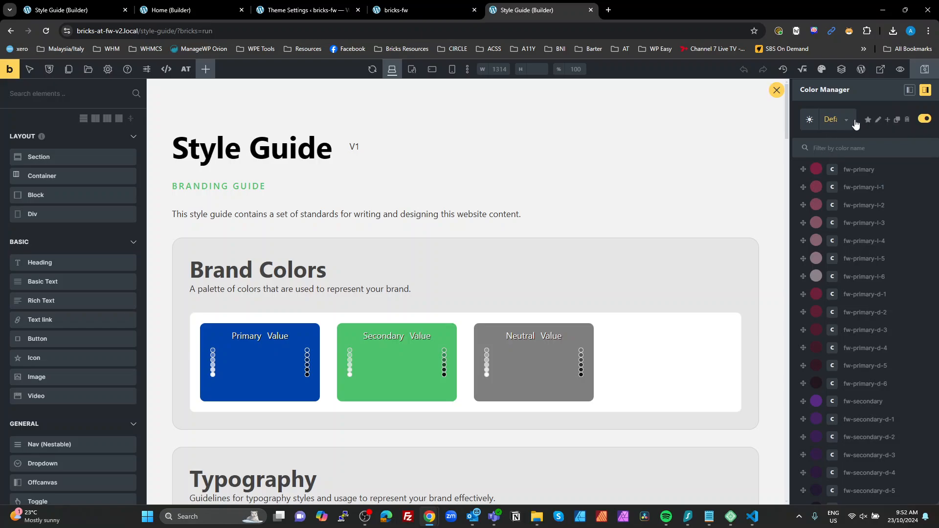
pyautogui.click(906, 120)
pyautogui.click(907, 121)
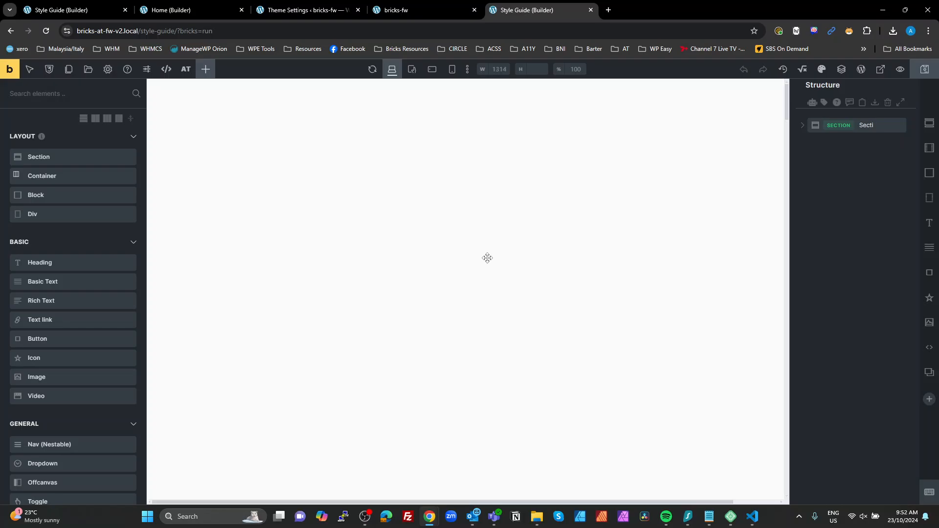
# Examine the Style Guide down to its box shadows, and switch to the bricks-at-fw-v1 Home page builder
pyautogui.scroll(-4, 446, 233)
pyautogui.scroll(-20, 445, 233)
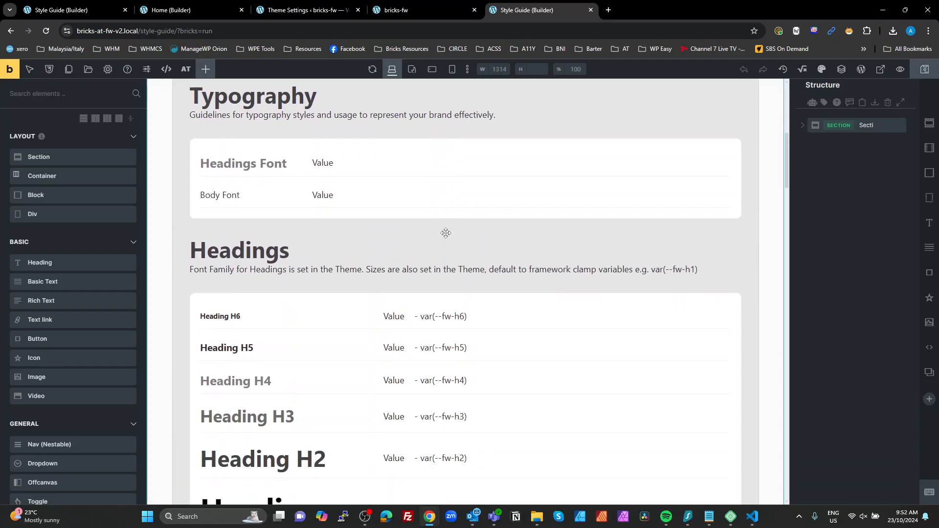
pyautogui.scroll(-10, 446, 233)
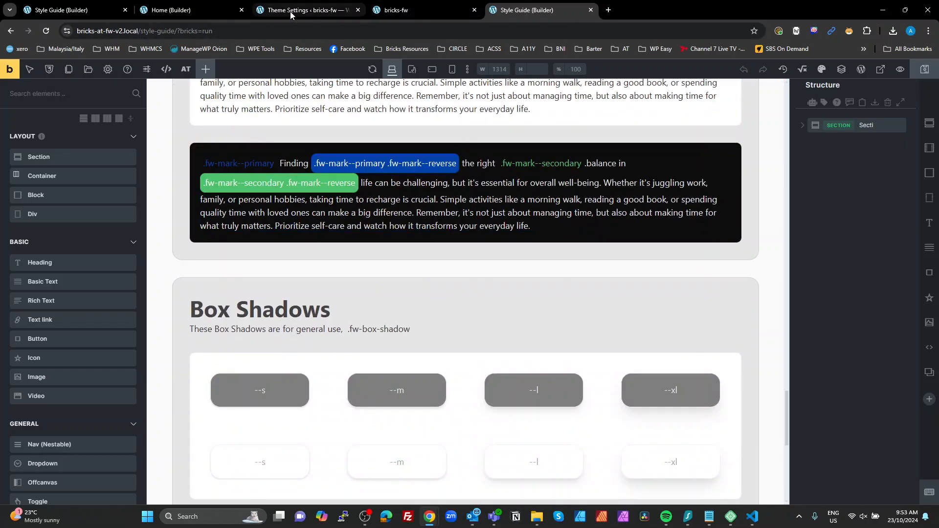
pyautogui.click(186, 12)
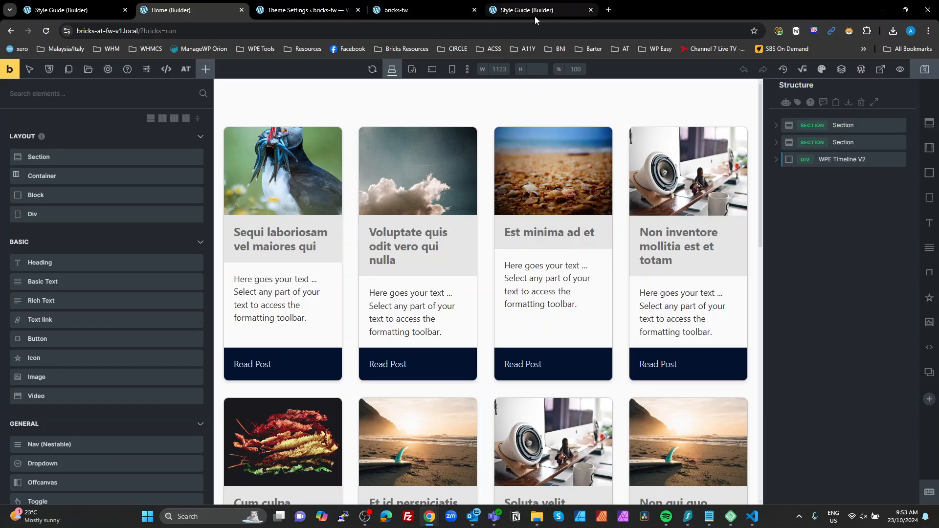
pyautogui.moveTo(535, 16)
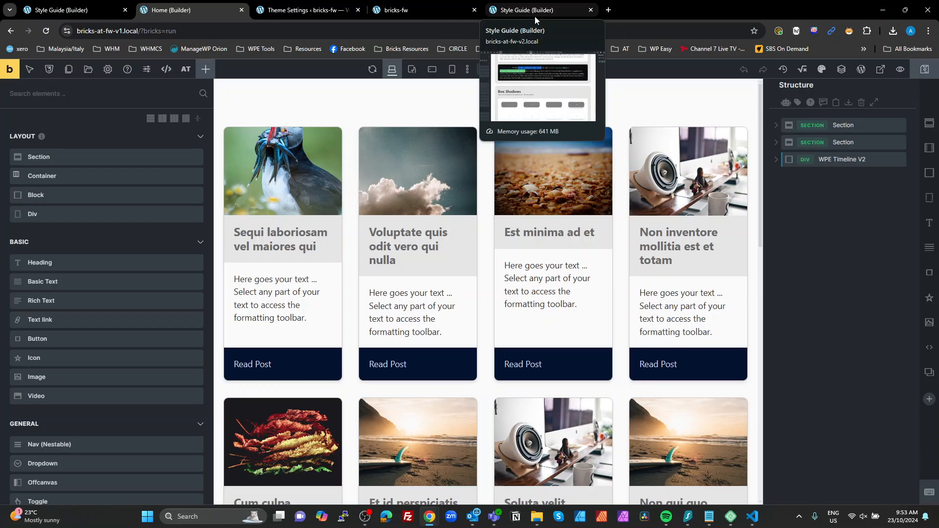